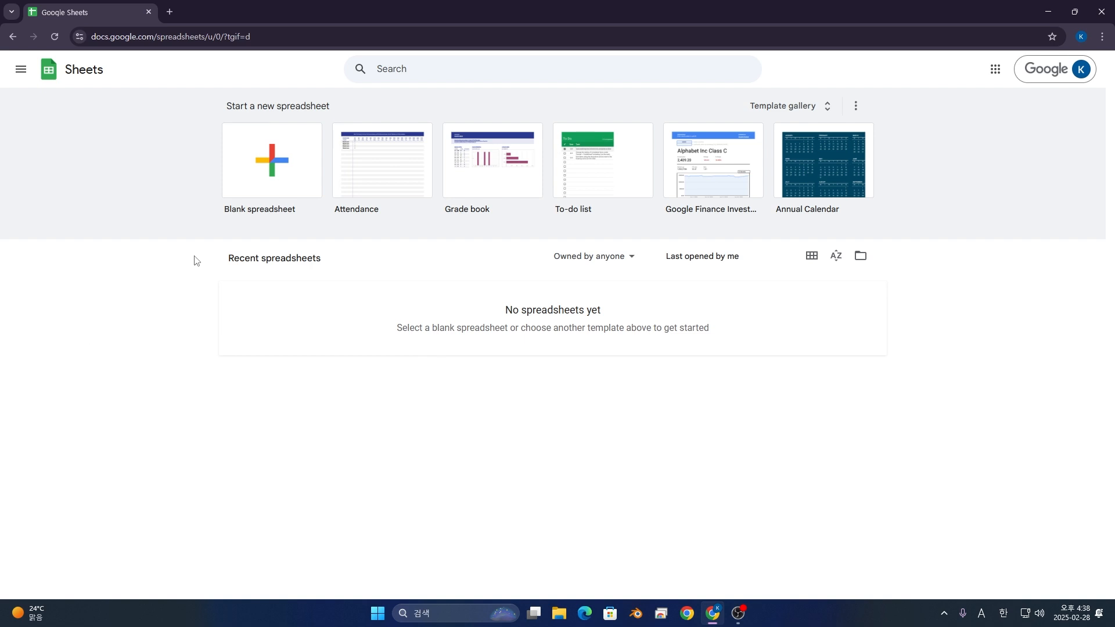
Step: Create a blank spreadsheet and name it "GLTC Spreadsheet 1"
{"action": "left_click", "coordinate": [250, 162]}
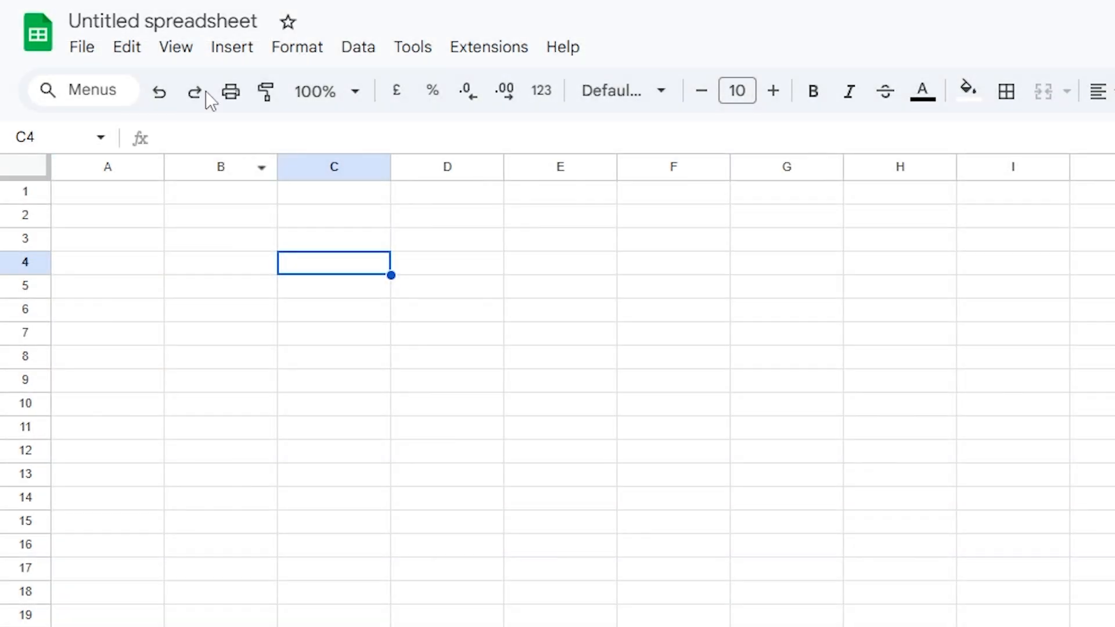
{"action": "left_click", "coordinate": [151, 11]}
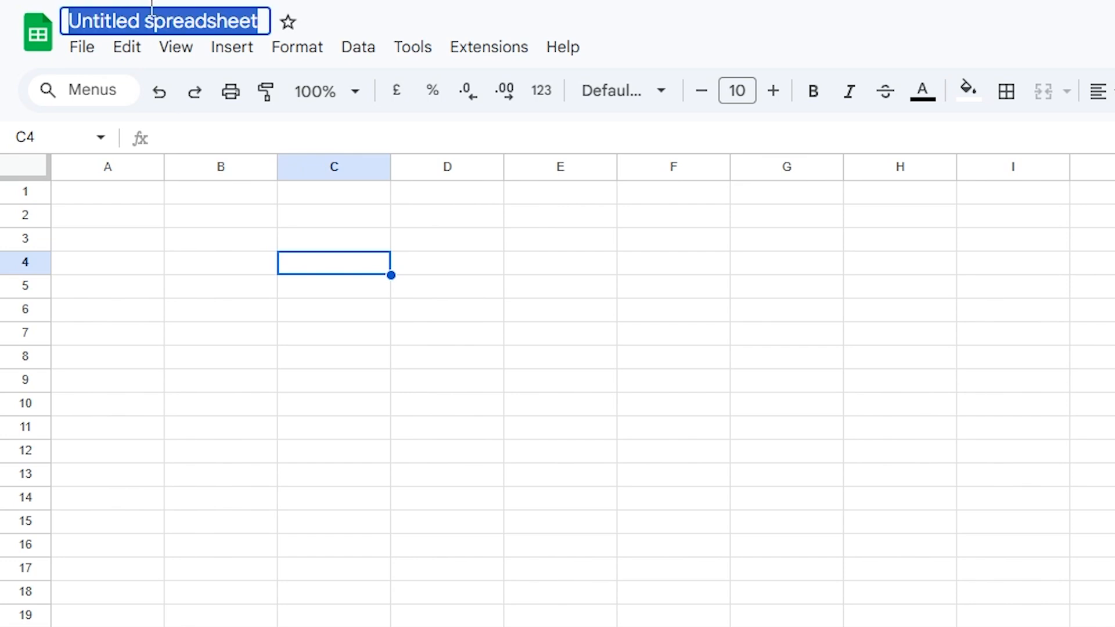
{"action": "type", "text": "GKTC"}
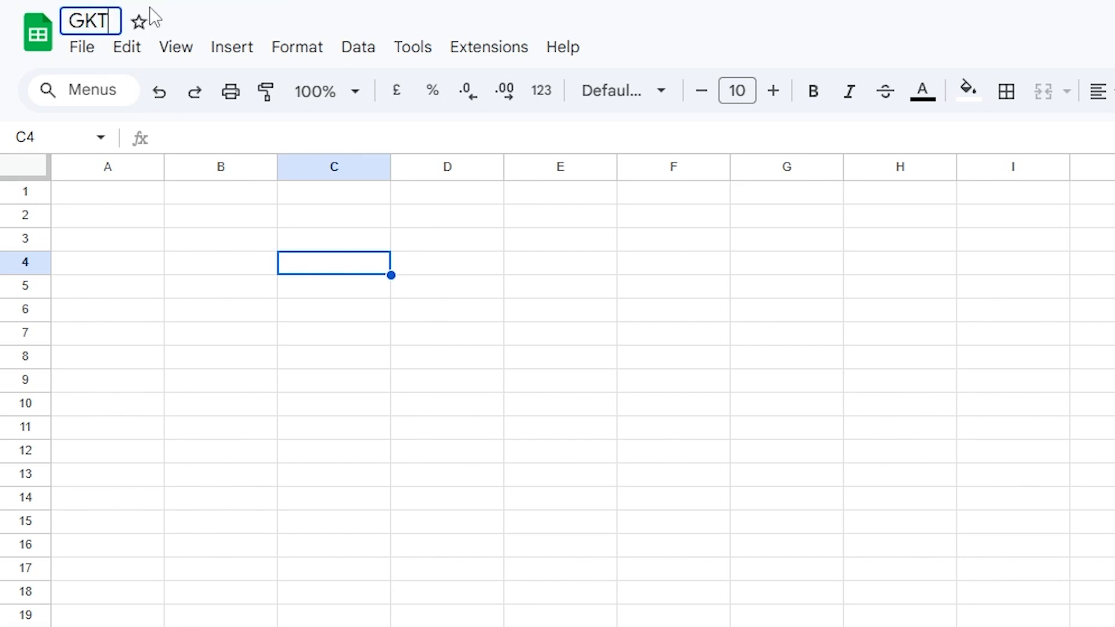
{"action": "key", "text": "BackSpace"}
{"action": "key", "text": "BackSpace"}
{"action": "key", "text": "BackSpace"}
{"action": "type", "text": "LTC"}
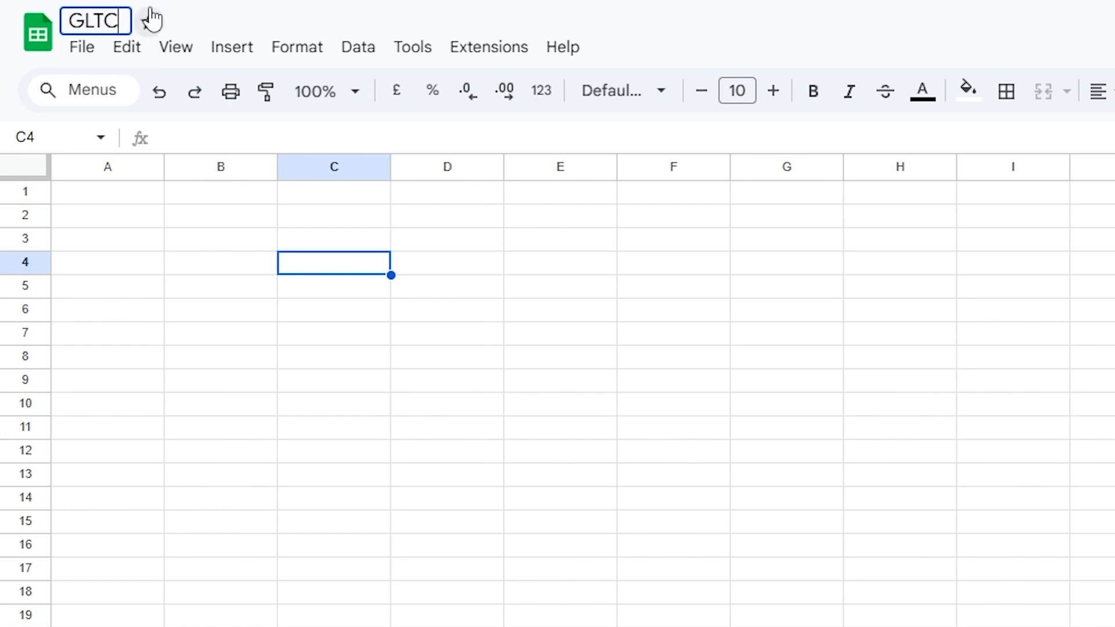
{"action": "type", "text": " Spee"}
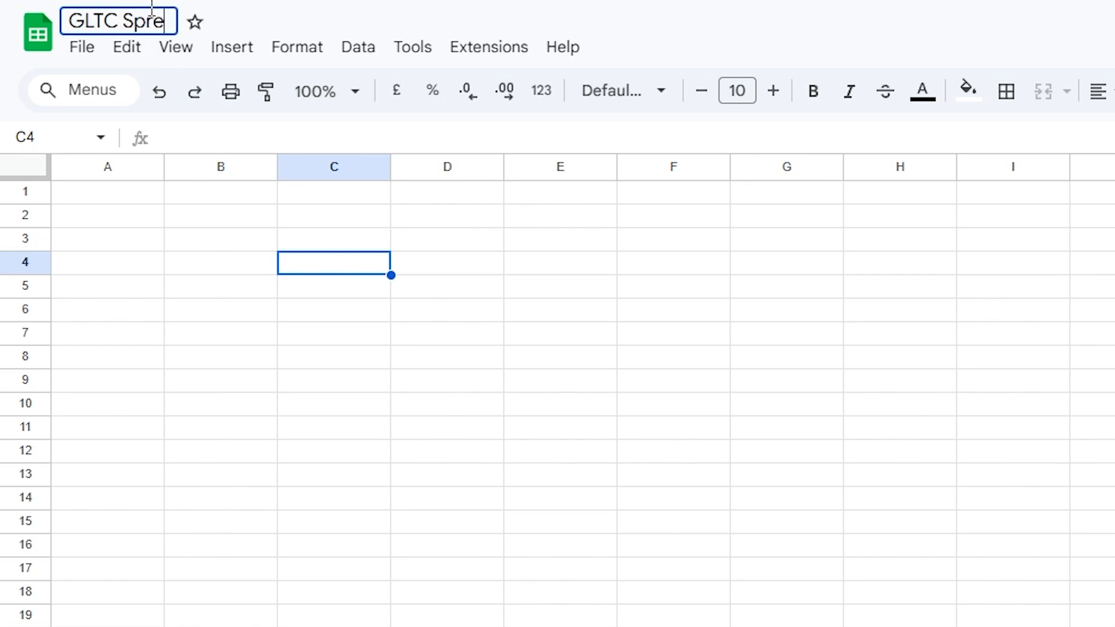
{"action": "type", "text": "adsheet 1"}
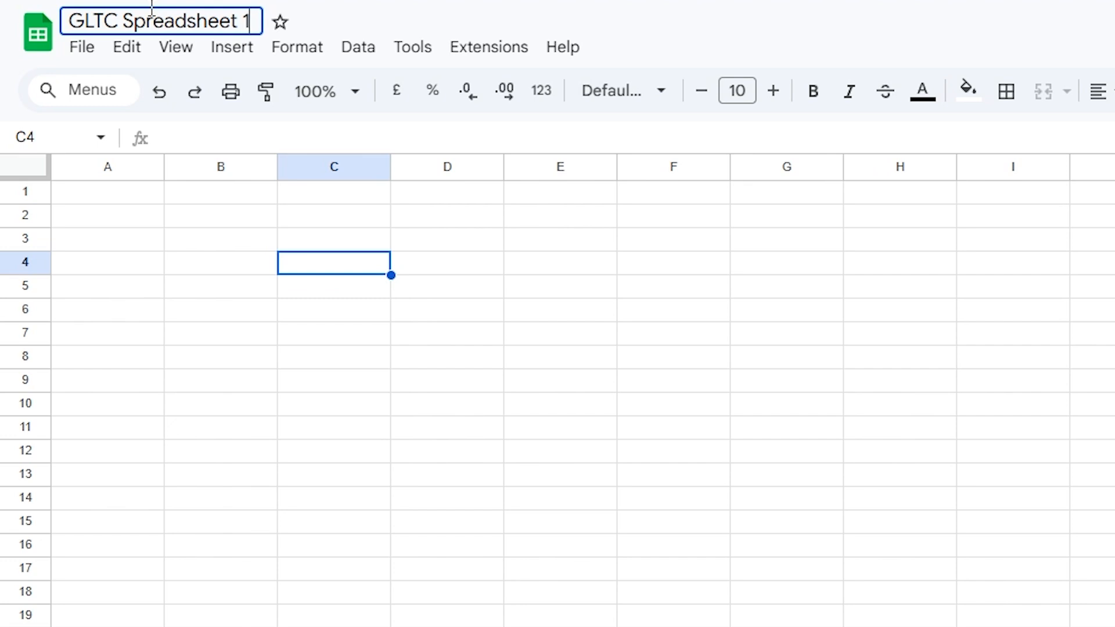
{"action": "left_click", "coordinate": [96, 202]}
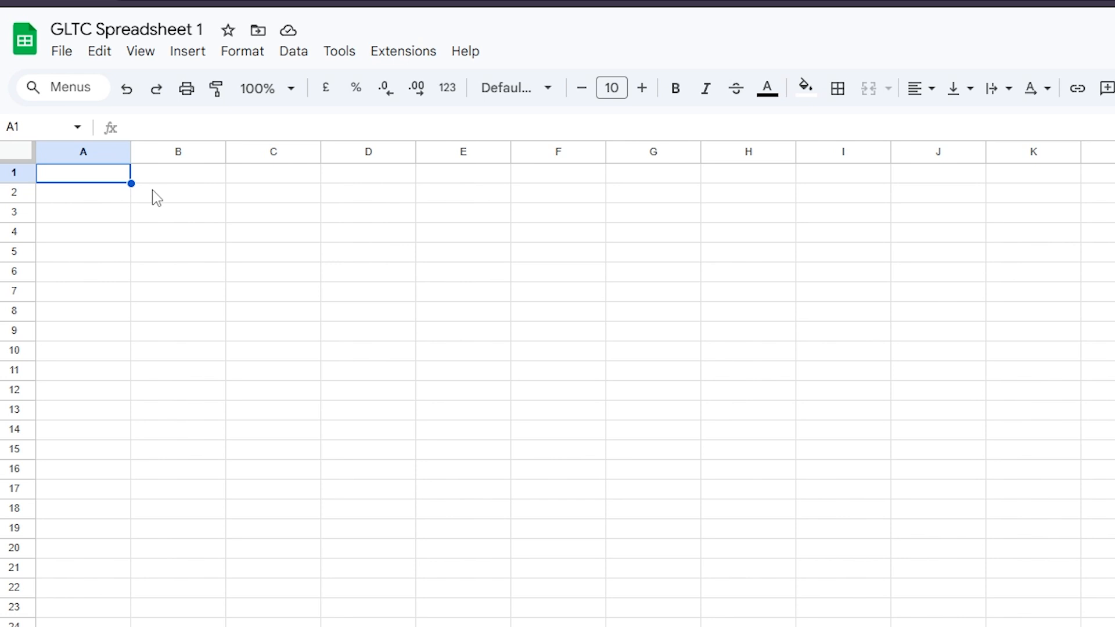
Step: Set the sheet's zoom to 200%, and reduce it to 150%
{"action": "left_click", "coordinate": [292, 92]}
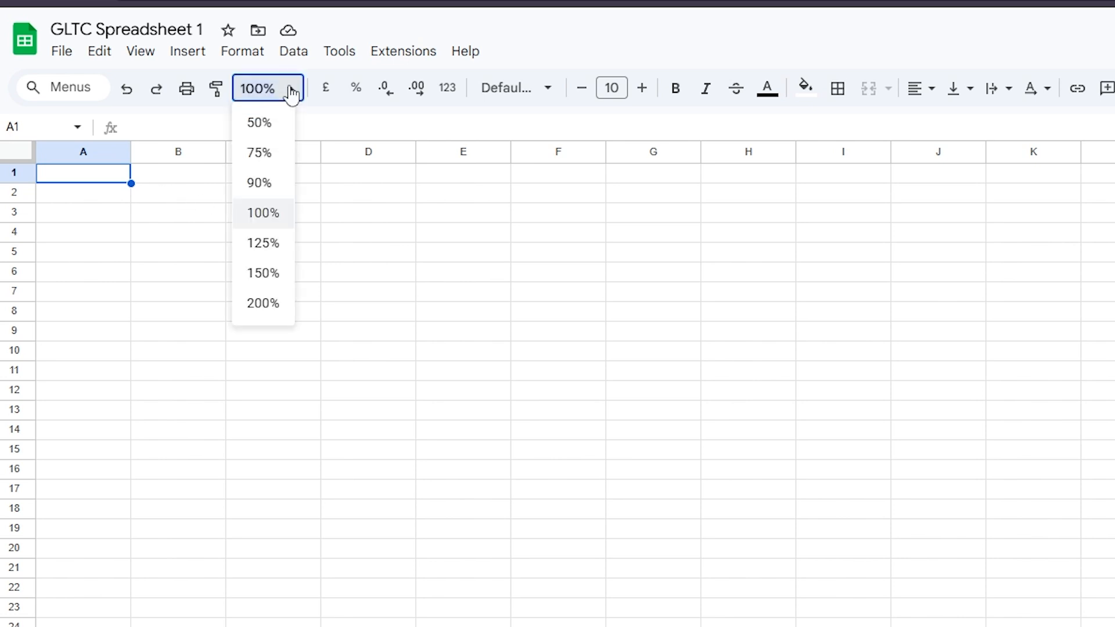
{"action": "left_click", "coordinate": [257, 304]}
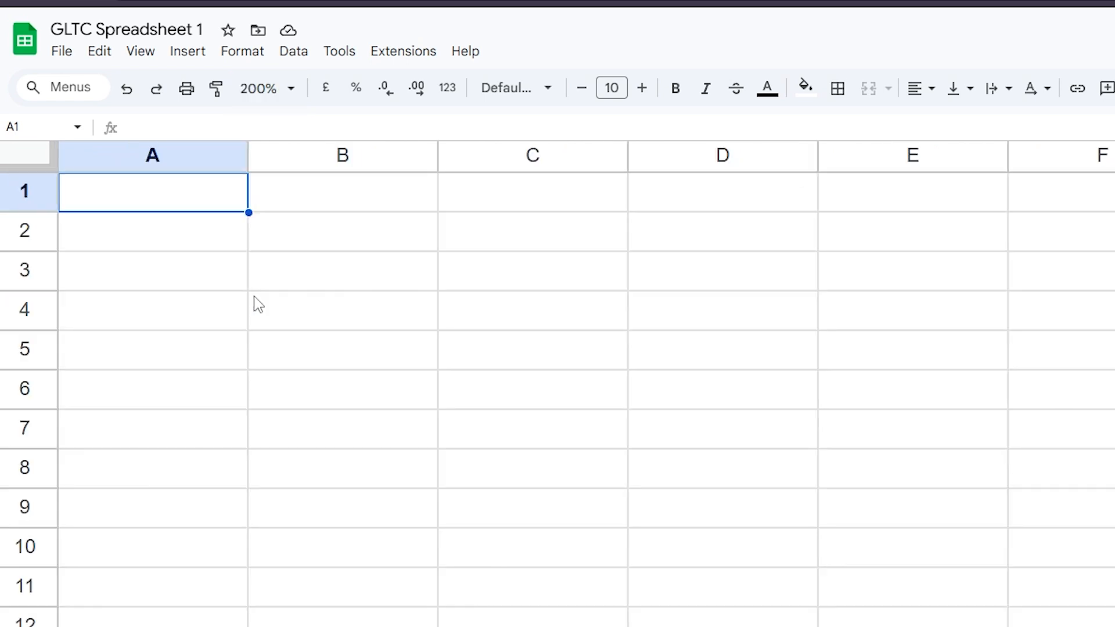
{"action": "left_click", "coordinate": [273, 89]}
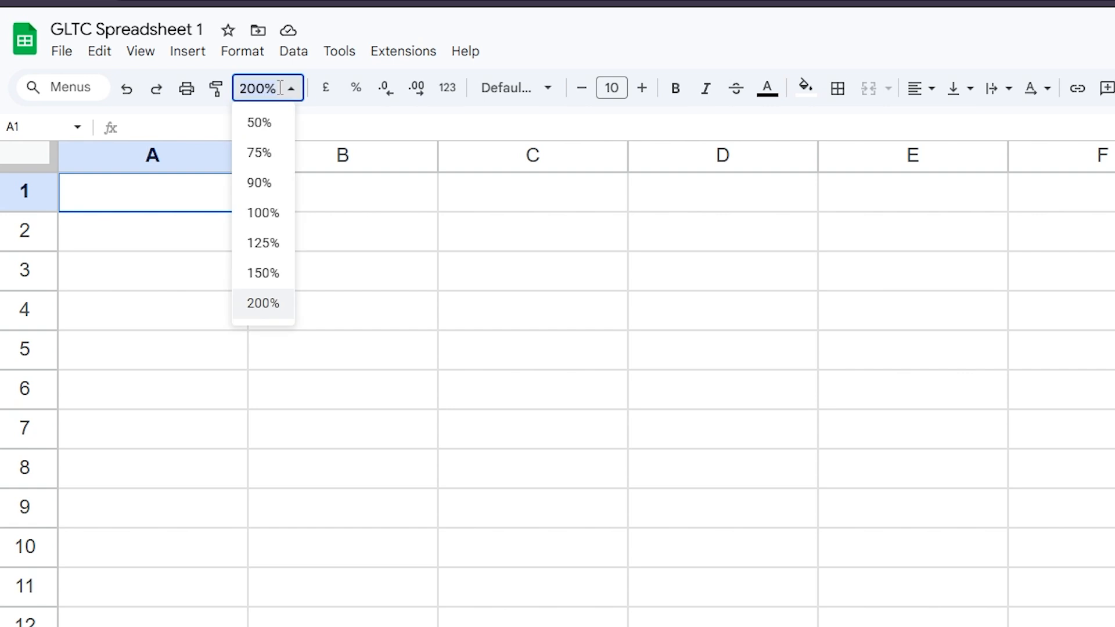
{"action": "left_click", "coordinate": [250, 274]}
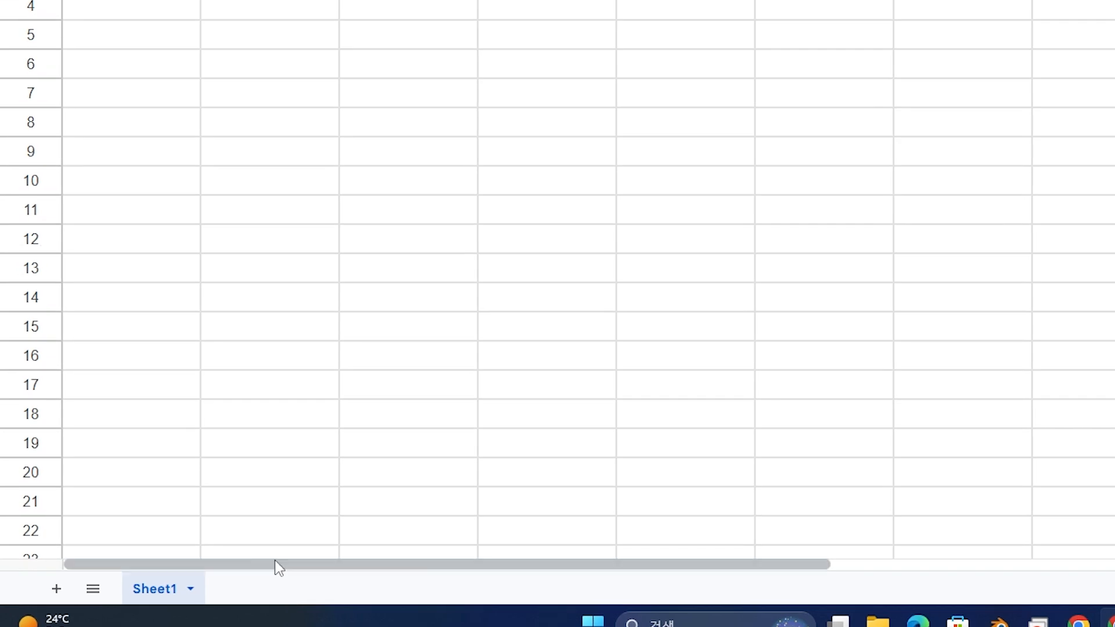
Step: Change the colour of the Sheet1 tab to magenta
{"action": "right_click", "coordinate": [148, 599]}
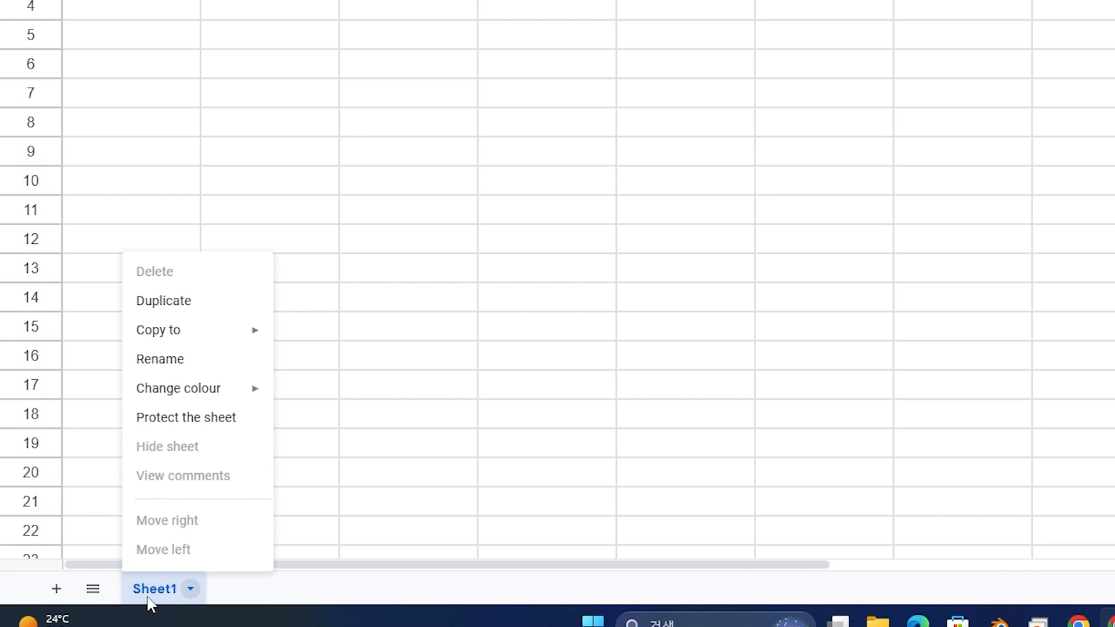
{"action": "left_click", "coordinate": [150, 602]}
{"action": "left_click", "coordinate": [175, 595]}
{"action": "mouse_move", "coordinate": [212, 395]}
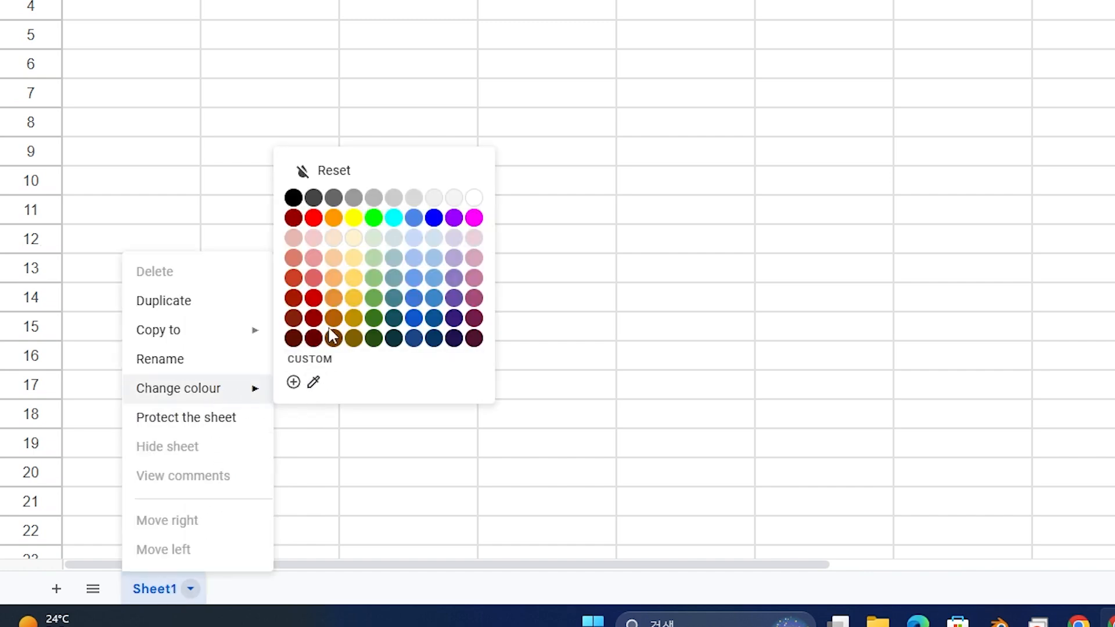
{"action": "left_click", "coordinate": [474, 218]}
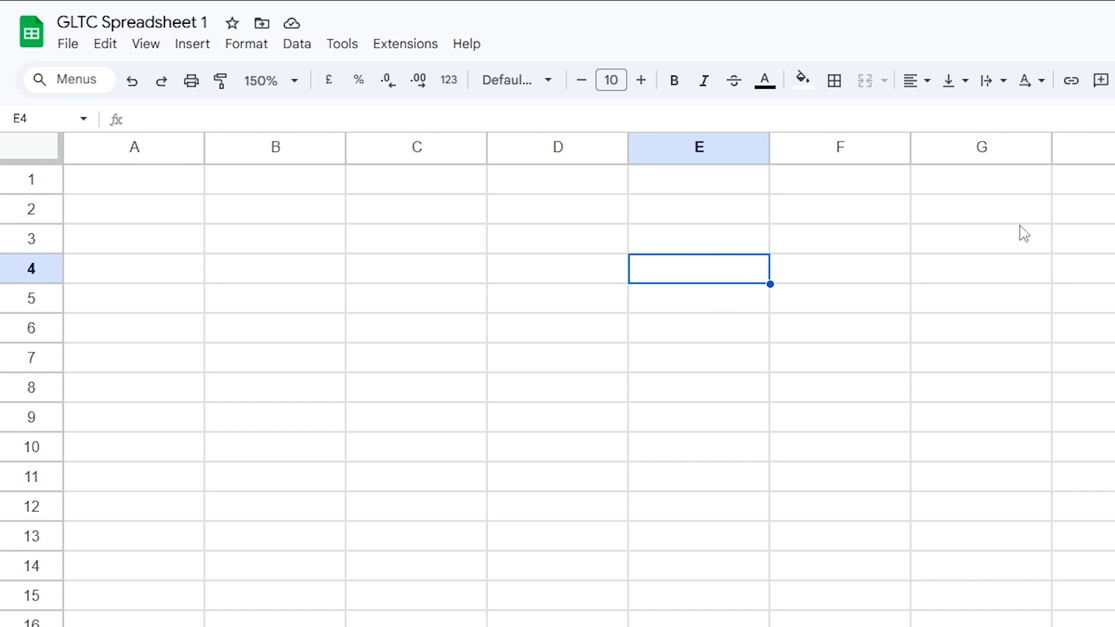
Step: Switch the spreadsheet to the full screen view and return to the normal view
{"action": "left_click", "coordinate": [131, 48]}
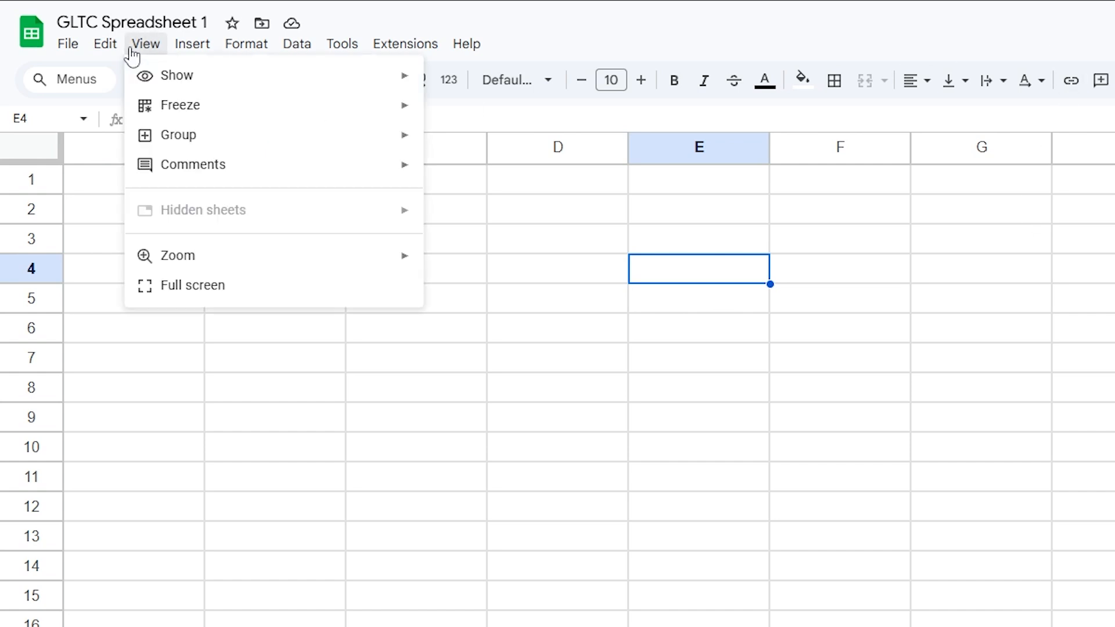
{"action": "left_click", "coordinate": [245, 287]}
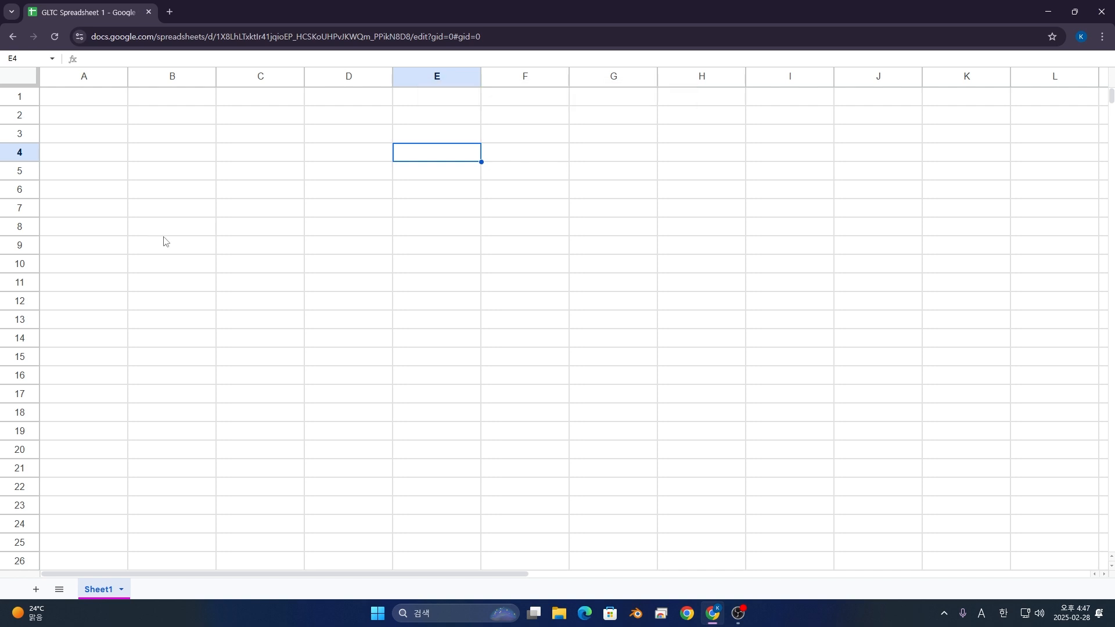
{"action": "key", "text": "ctrl+shift+f"}
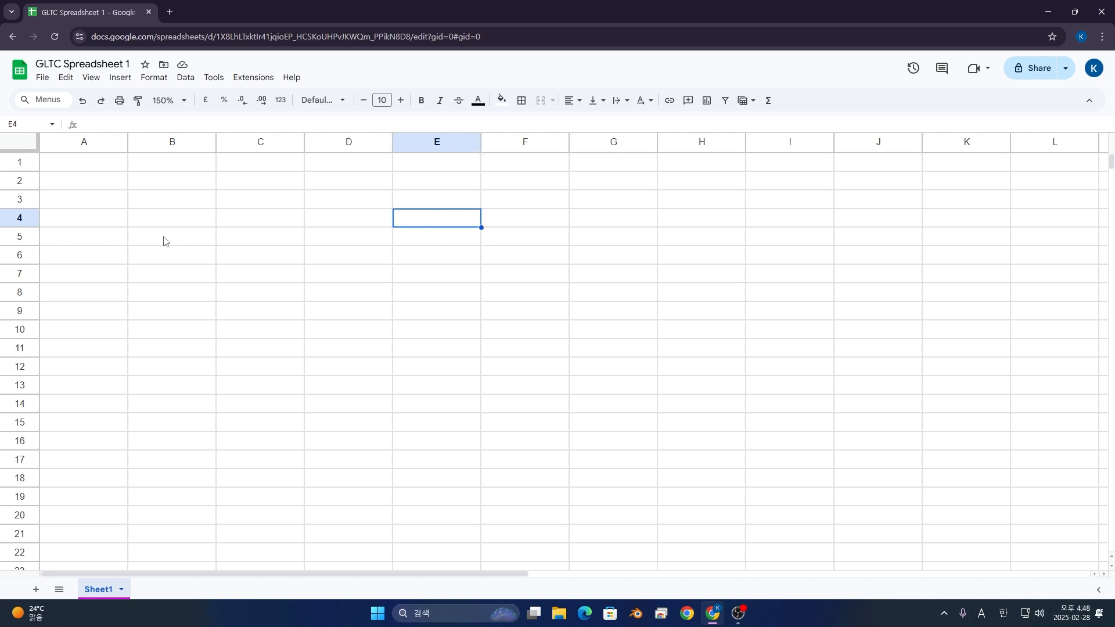
Step: Move the active cell from E4 to F4 and back, and up to E3 and back down to E4
{"action": "key", "text": "Right"}
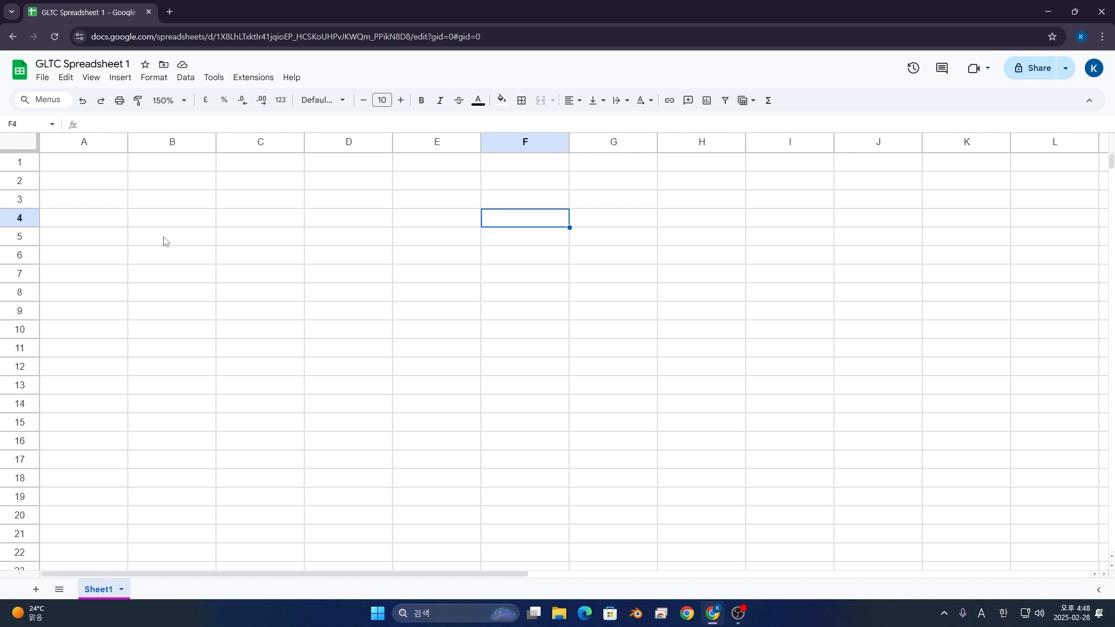
{"action": "key", "text": "Left"}
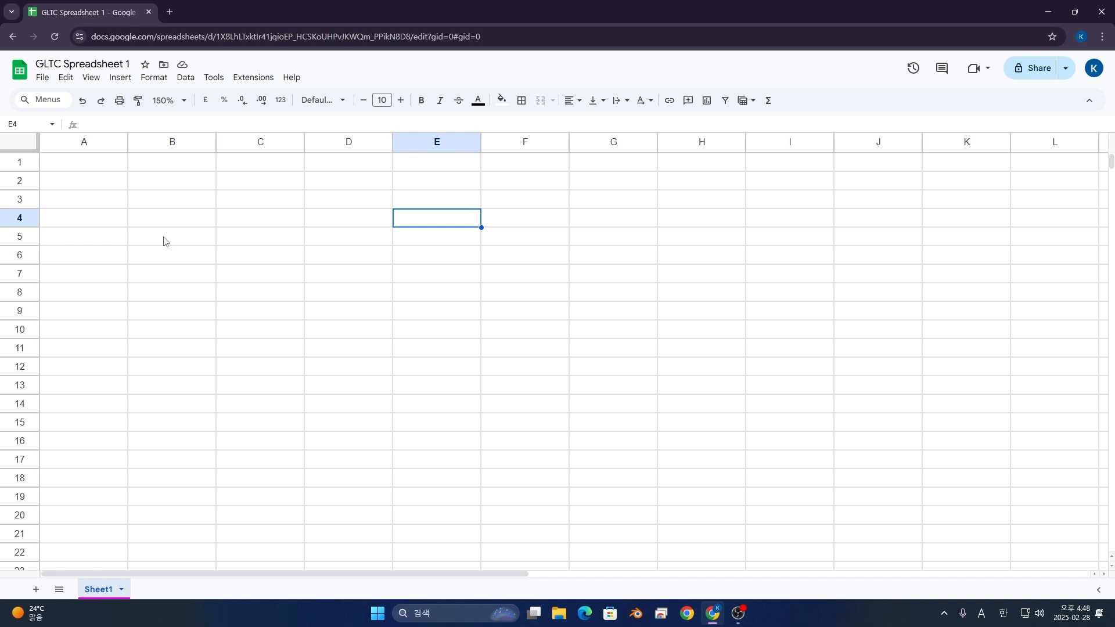
{"action": "key", "text": "Up"}
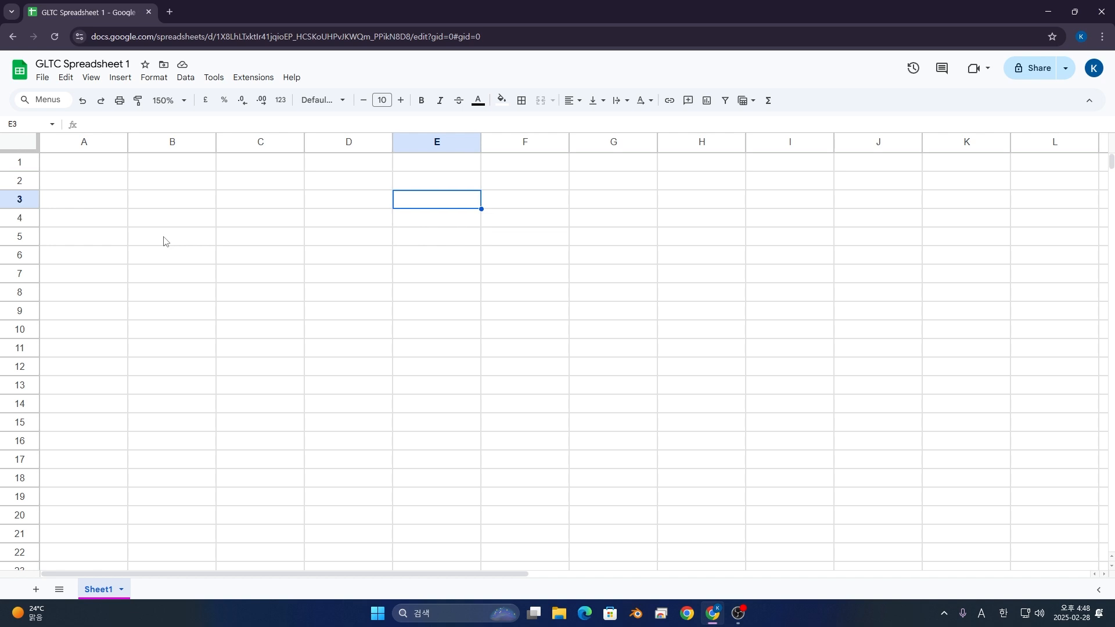
{"action": "key", "text": "Down"}
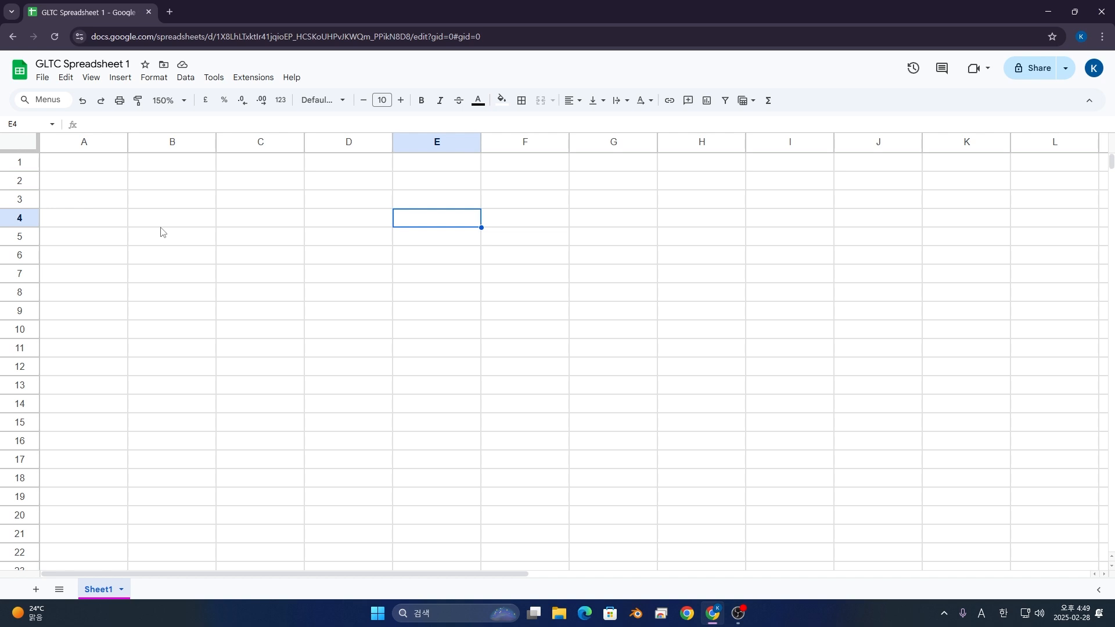
Step: Select the cell range B1:C4, followed by the larger range A1:L22
{"action": "left_click", "coordinate": [201, 188]}
{"action": "left_click", "coordinate": [163, 168]}
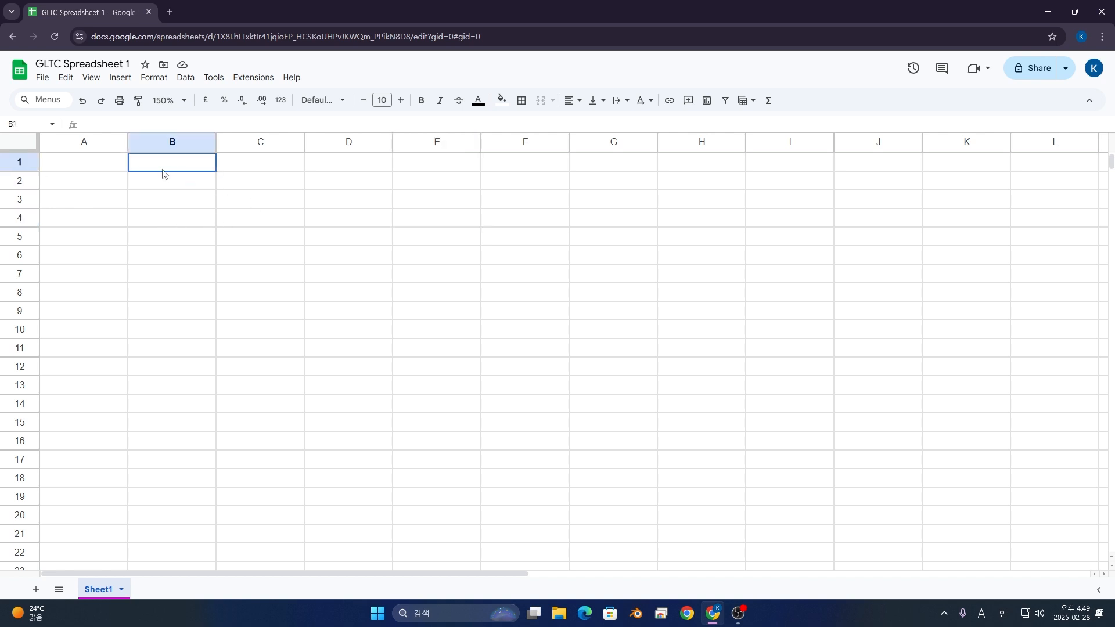
{"action": "left_click_drag", "start_coordinate": [163, 173], "coordinate": [234, 221]}
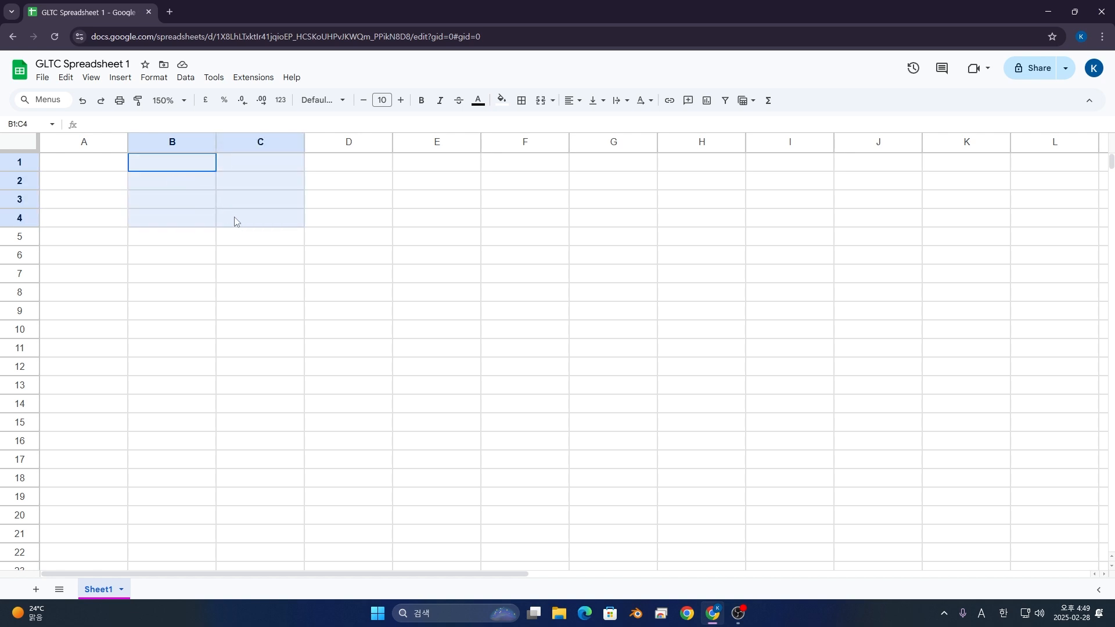
{"action": "left_click", "coordinate": [65, 169]}
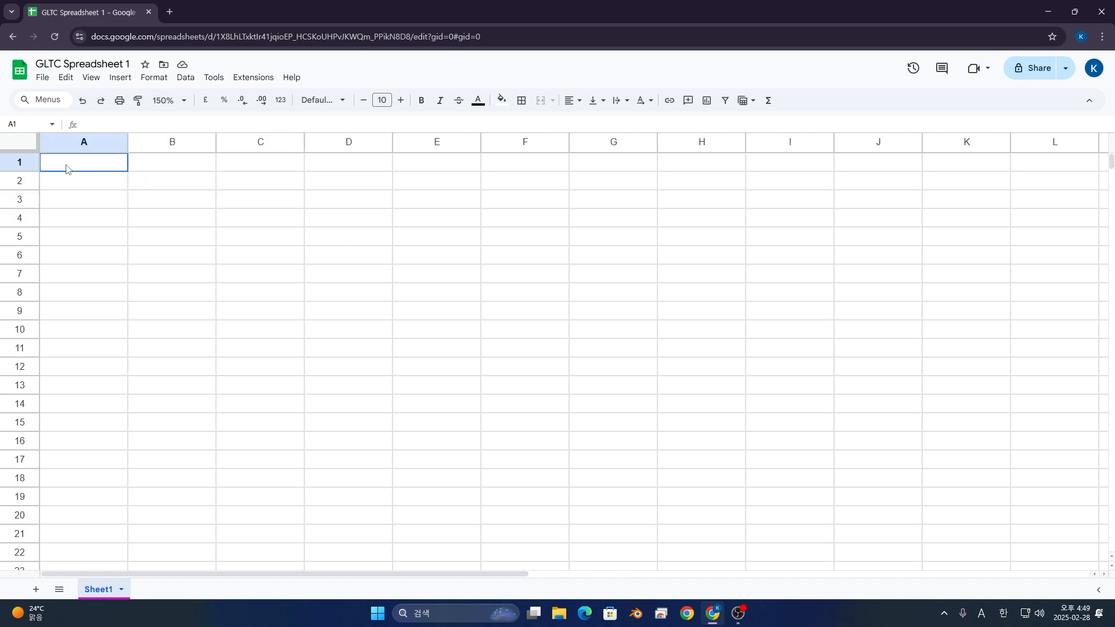
{"action": "left_click_drag", "start_coordinate": [73, 171], "coordinate": [1052, 551]}
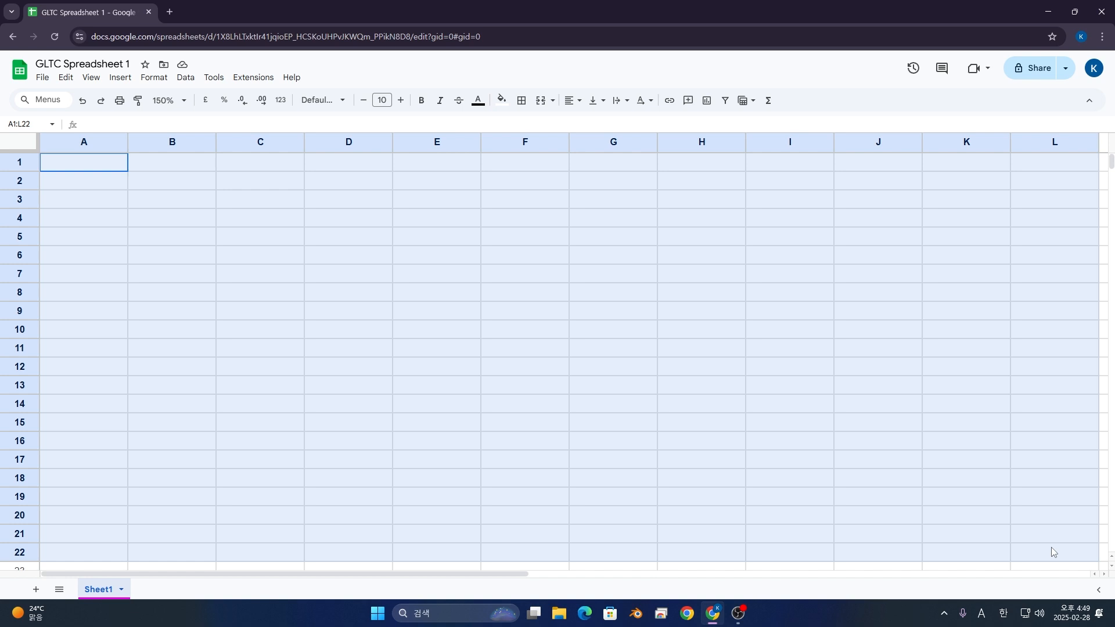
{"action": "left_click_drag", "start_coordinate": [1051, 546], "coordinate": [1051, 547]}
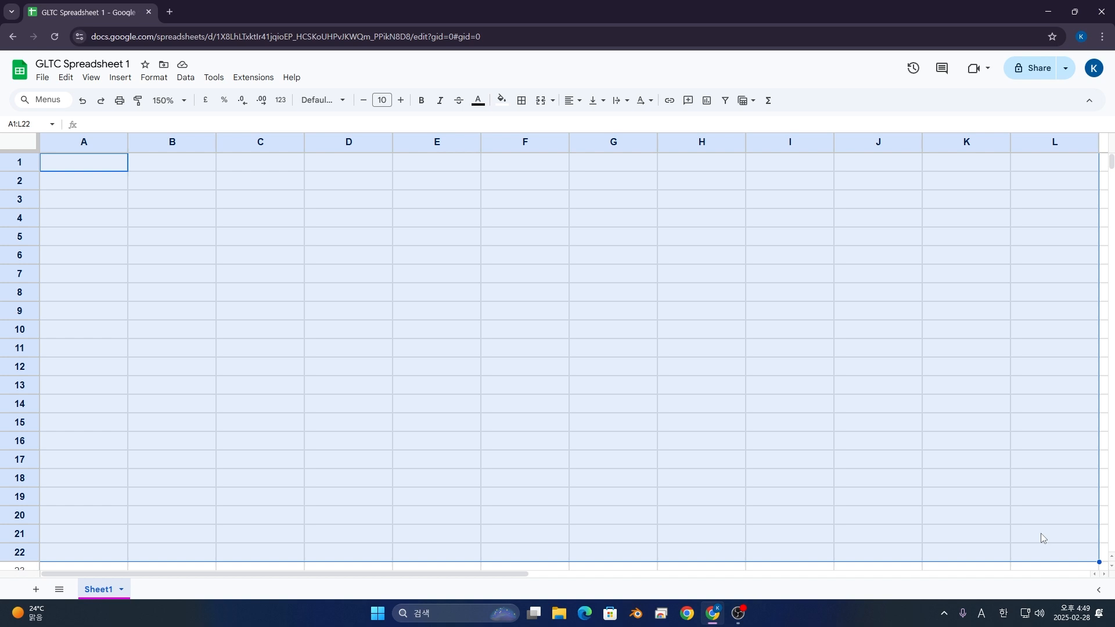
Step: Select cell A1, and move the active cell down to A3 and across to B3
{"action": "left_click", "coordinate": [120, 164]}
{"action": "key", "text": "Return"}
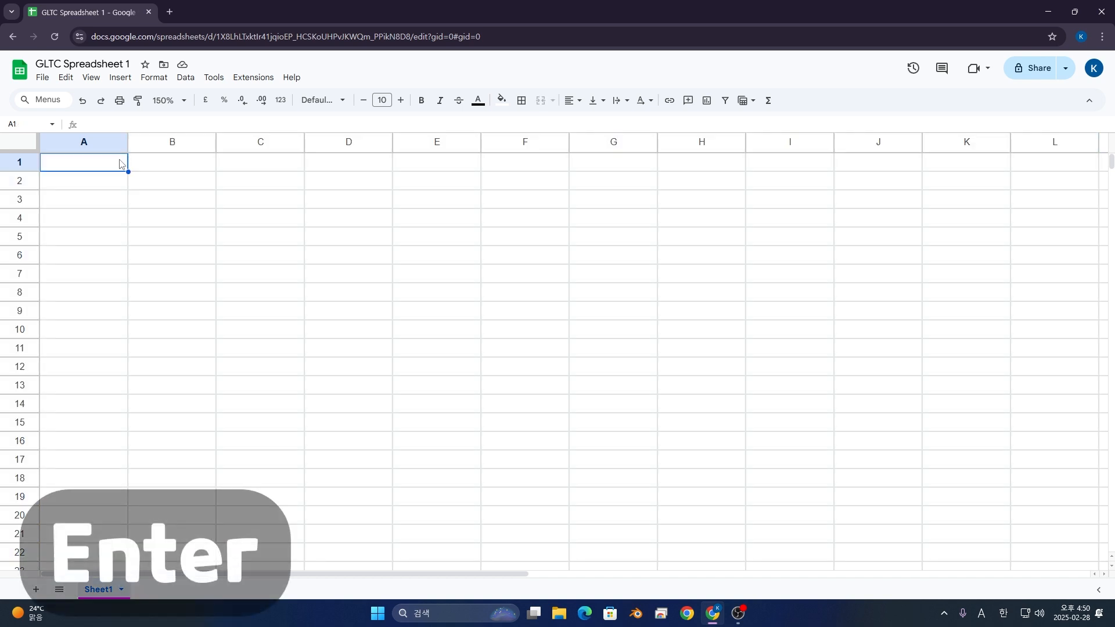
{"action": "key", "text": "Return"}
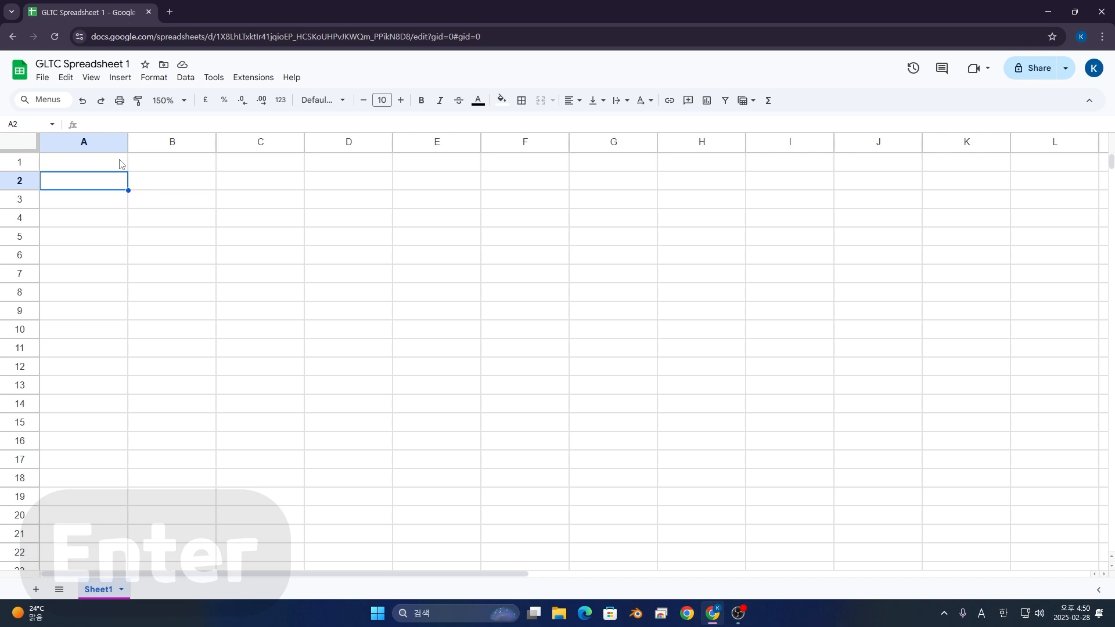
{"action": "key", "text": "Tab"}
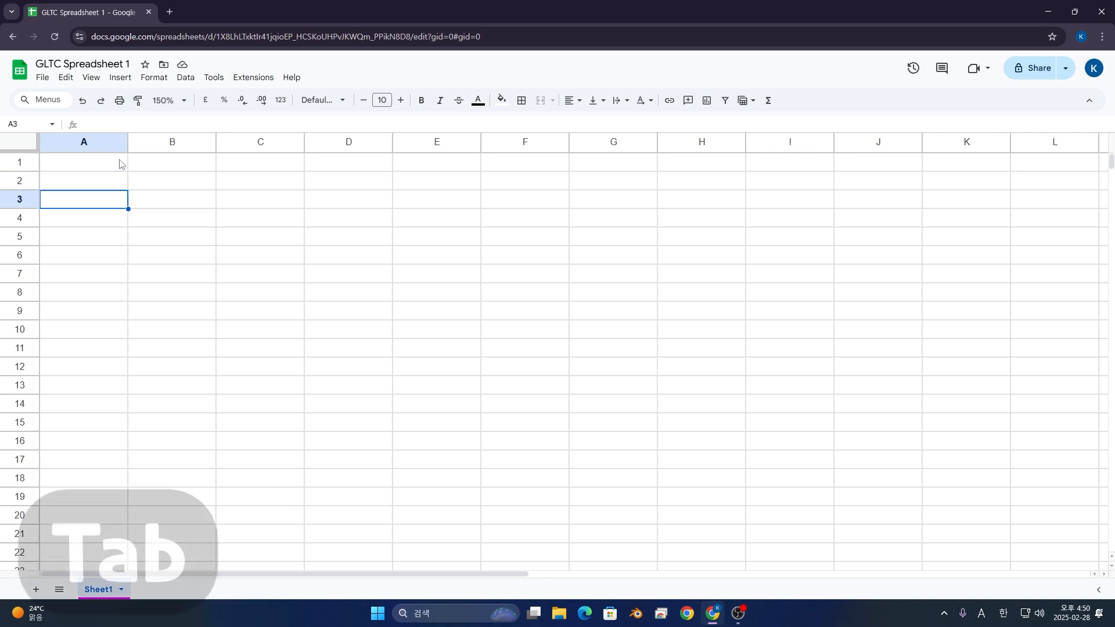
{"action": "key", "text": "Tab"}
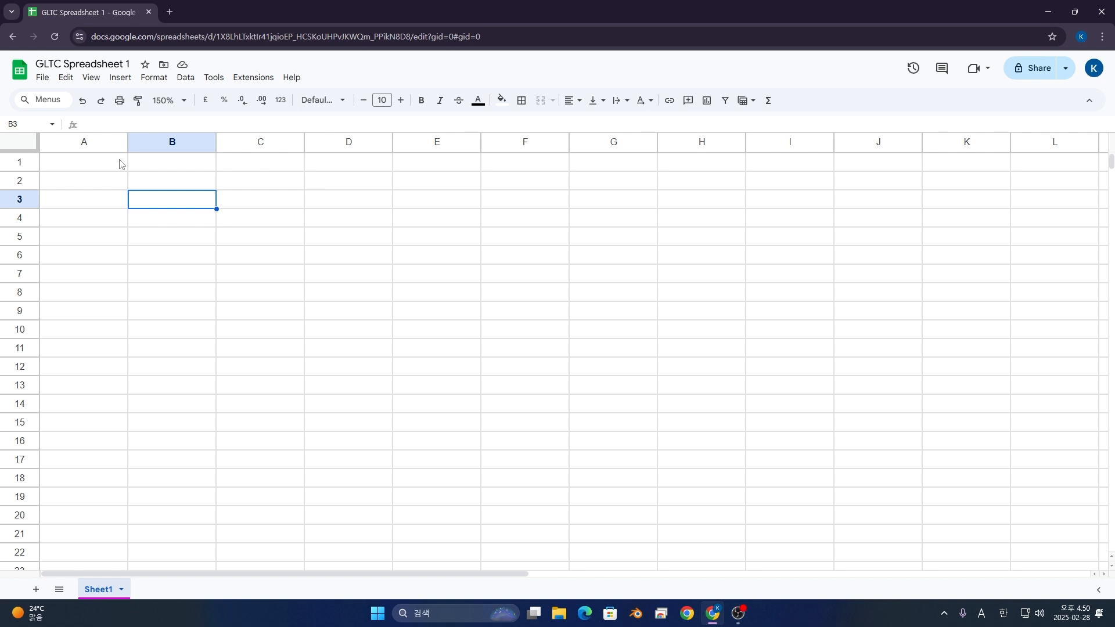
Step: Move the active cell back up to B1 and return to A1
{"action": "key", "text": "shift+Return"}
{"action": "key", "text": "shift+Return"}
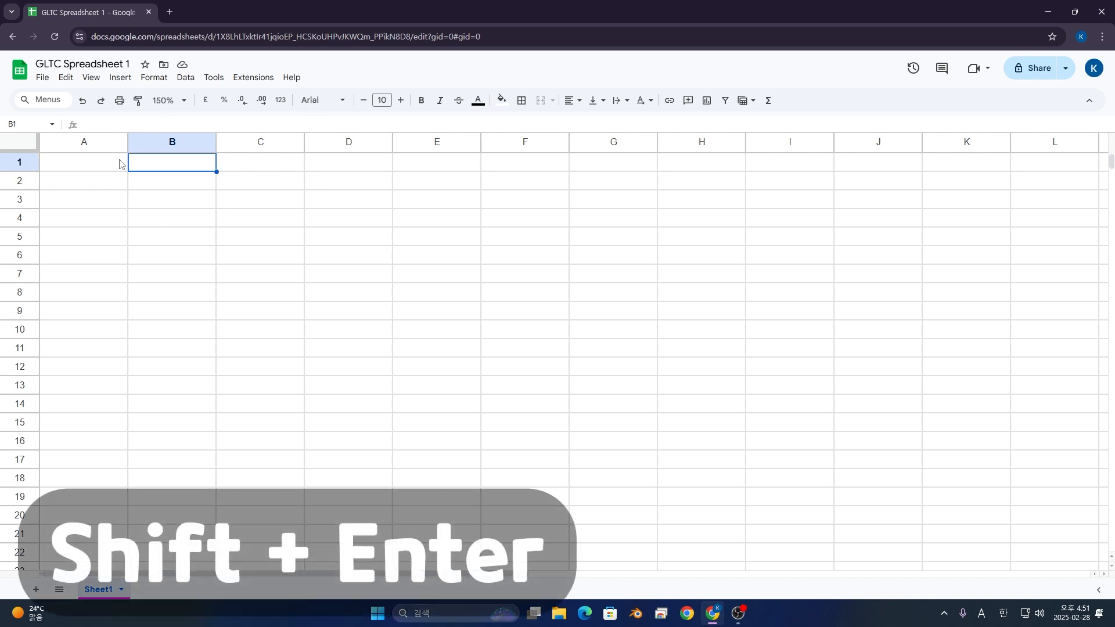
{"action": "key", "text": "shift+Tab"}
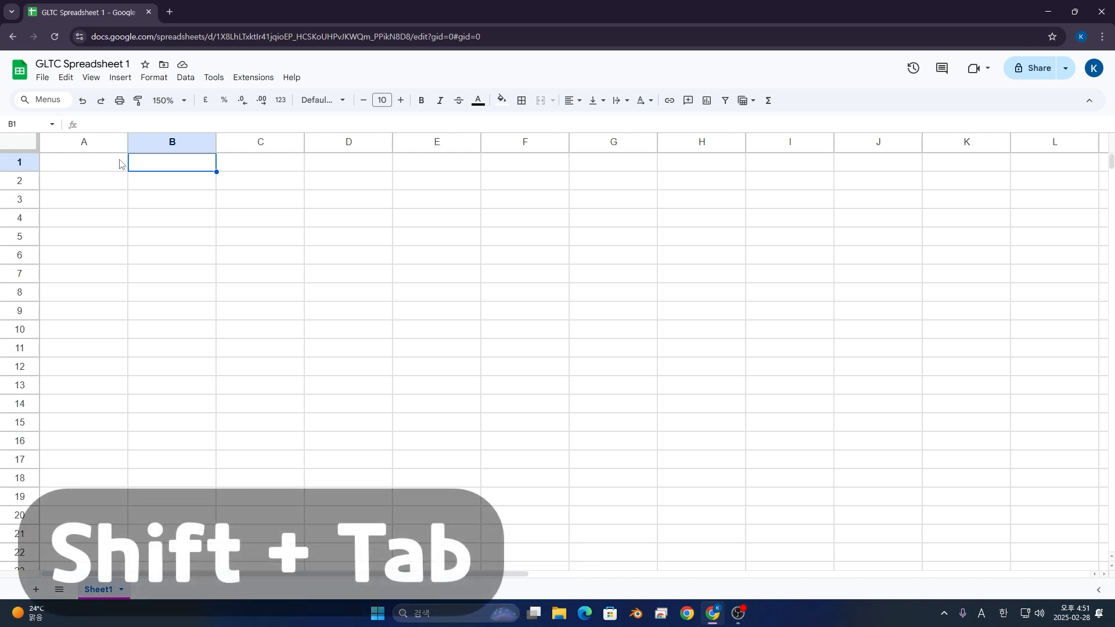
{"action": "left_click", "coordinate": [119, 163]}
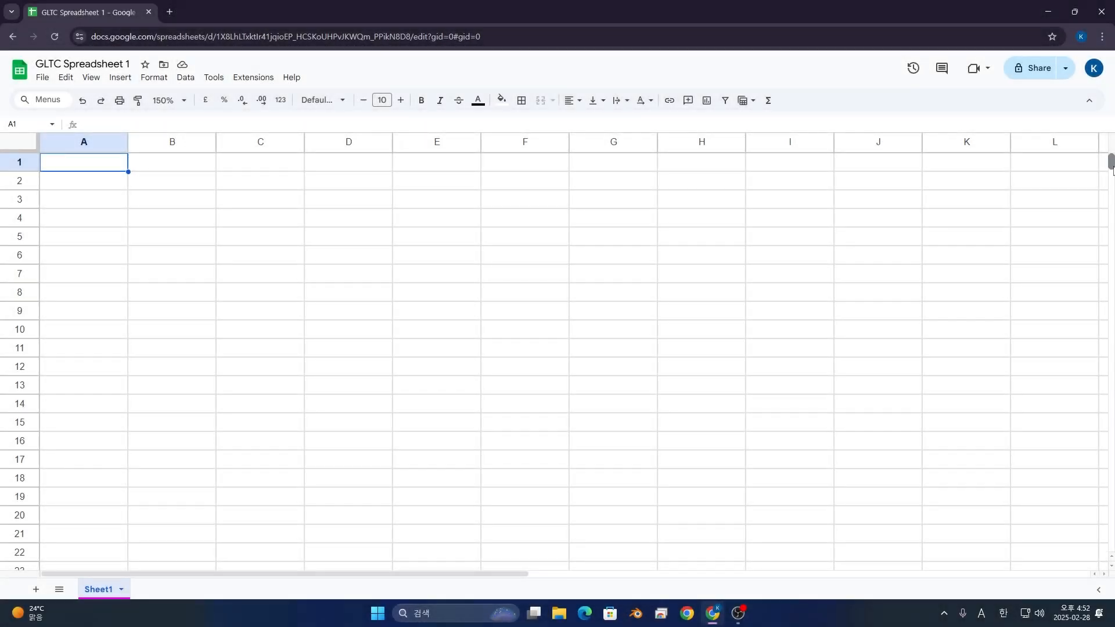
{"action": "mouse_move", "coordinate": [1110, 162]}
{"action": "left_mouse_down"}
{"action": "mouse_move", "coordinate": [1110, 206]}
{"action": "mouse_move", "coordinate": [1109, 163]}
{"action": "left_mouse_up"}
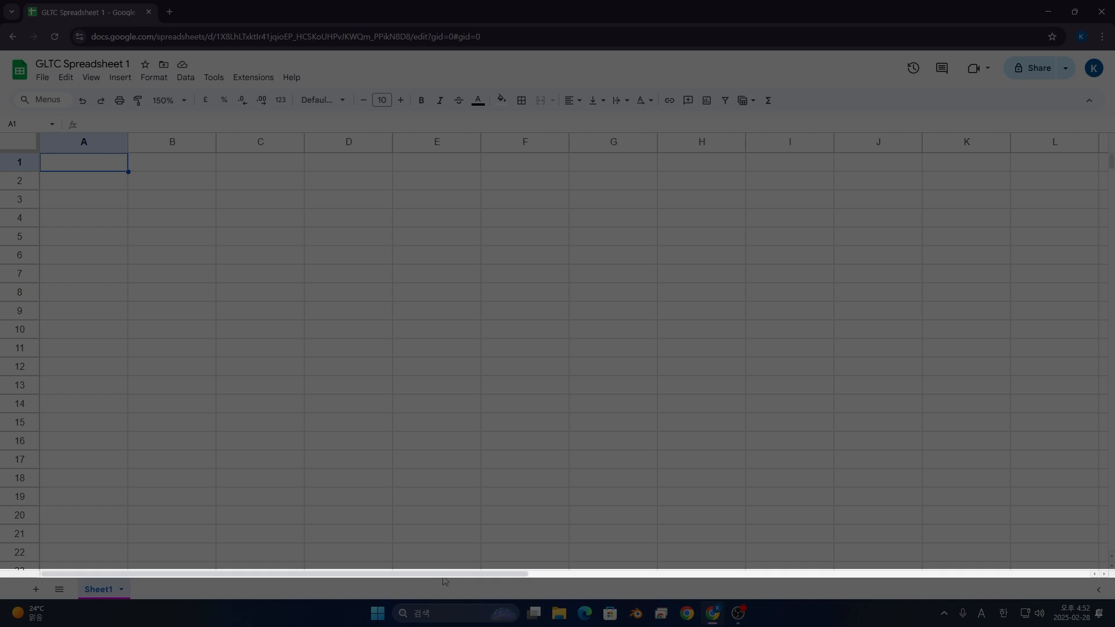
{"action": "left_click_drag", "start_coordinate": [449, 574], "coordinate": [407, 577]}
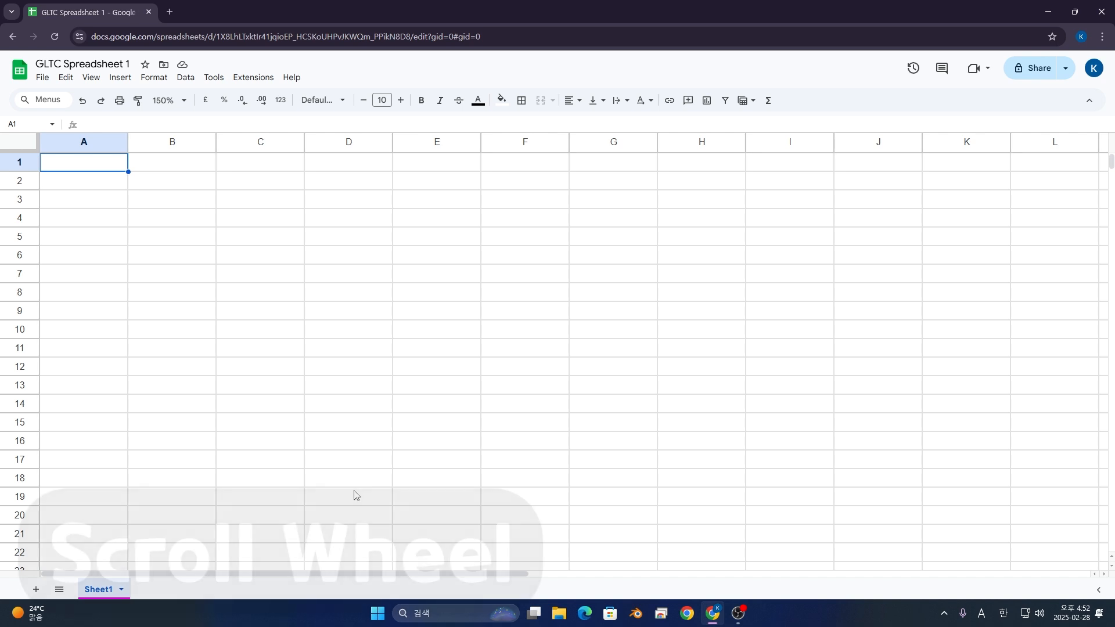
Step: View the sheet's lower rows and further columns, and return the view to cell A1
{"action": "scroll", "coordinate": [353, 470], "scroll_direction": "down", "scroll_amount": 9}
{"action": "scroll", "coordinate": [353, 469], "scroll_direction": "up", "scroll_amount": 9}
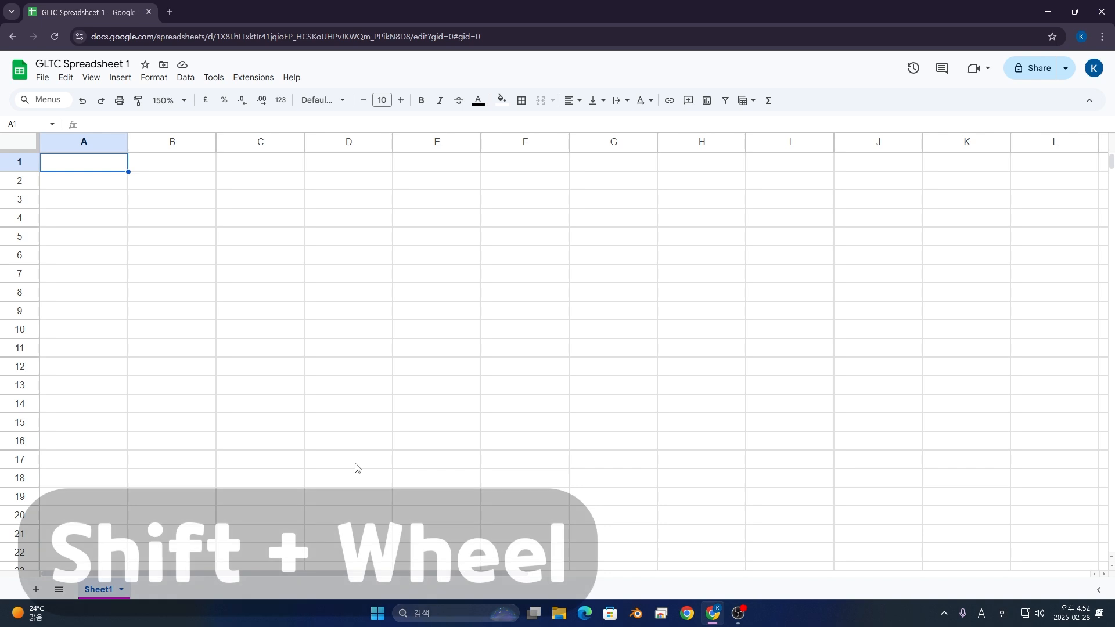
{"action": "scroll", "coordinate": [356, 470], "scroll_direction": "right", "scroll_amount": 4}
{"action": "scroll", "coordinate": [357, 472], "scroll_direction": "left", "scroll_amount": 4}
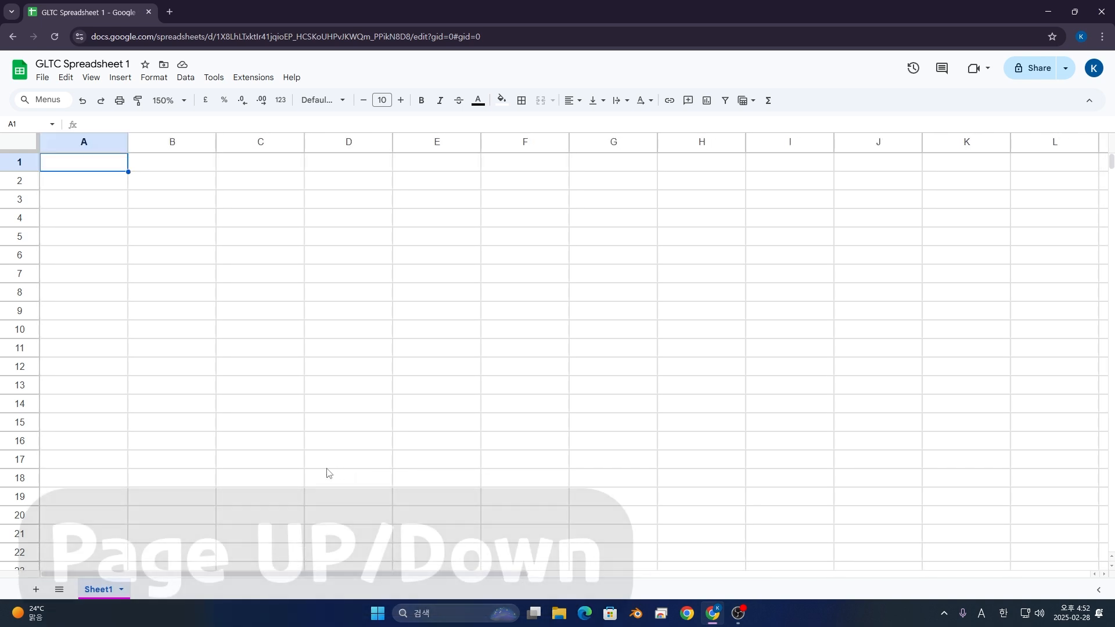
Step: Page the active cell down one screen from A1 to A23 and back up several times, ending at A1
{"action": "key", "text": "Page_Down"}
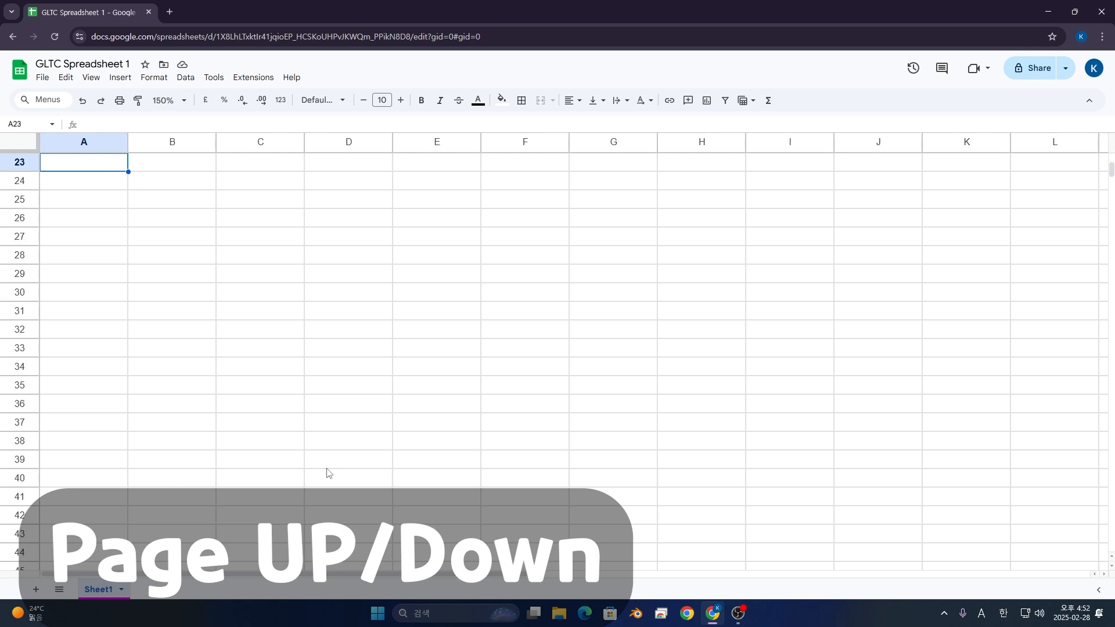
{"action": "key", "text": "Page_Up"}
{"action": "key", "text": "Page_Down"}
{"action": "key", "text": "Page_Up"}
{"action": "key", "text": "Page_Down"}
{"action": "key", "text": "Page_Up"}
{"action": "key", "text": "Page_Down"}
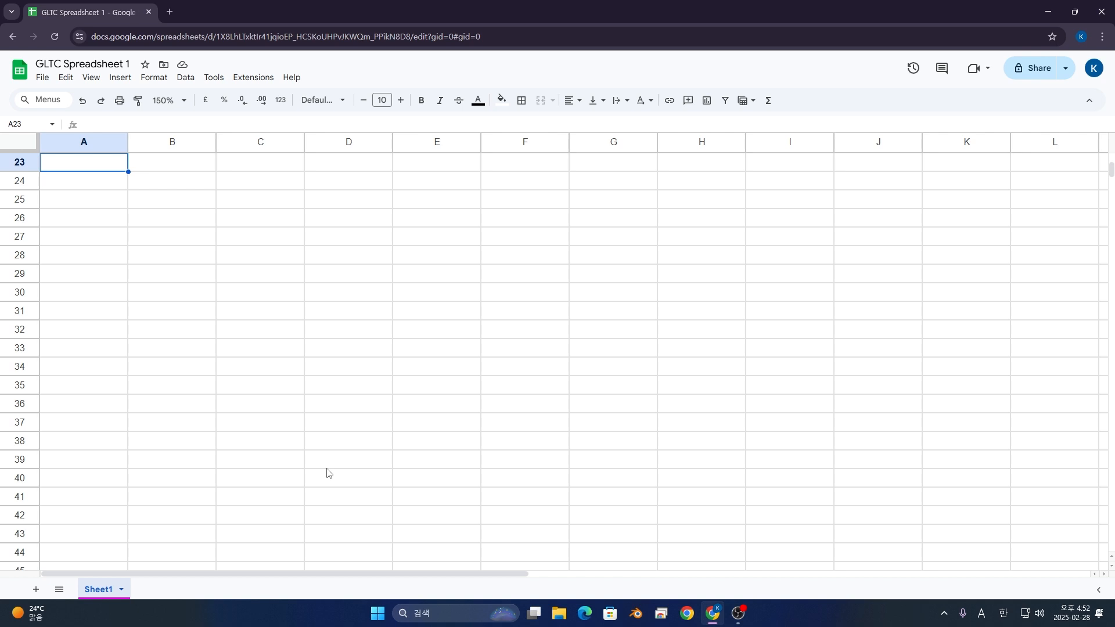
{"action": "key", "text": "Page_Up"}
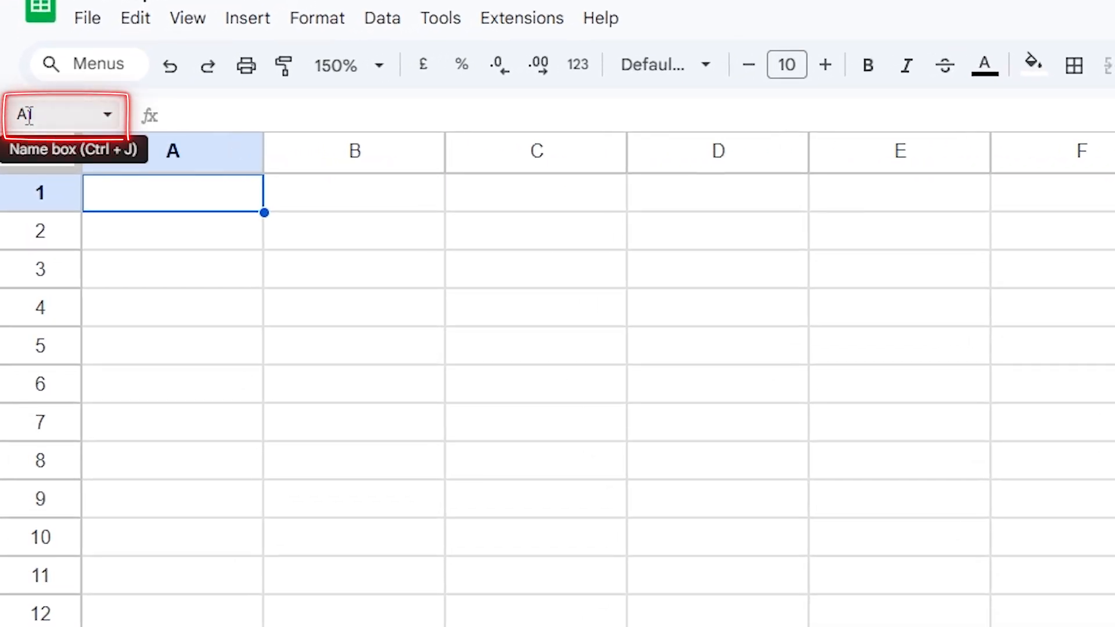
Step: Jump straight to cell D20 and from there to D1 by entering their cell references
{"action": "left_click", "coordinate": [28, 114]}
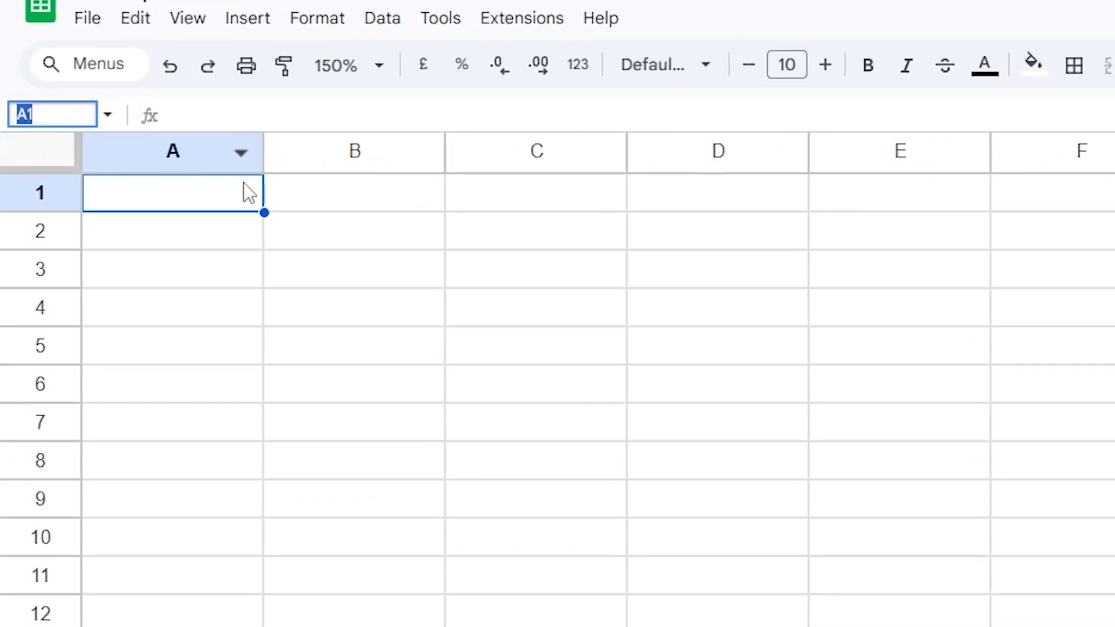
{"action": "type", "text": "D20"}
{"action": "key", "text": "Return"}
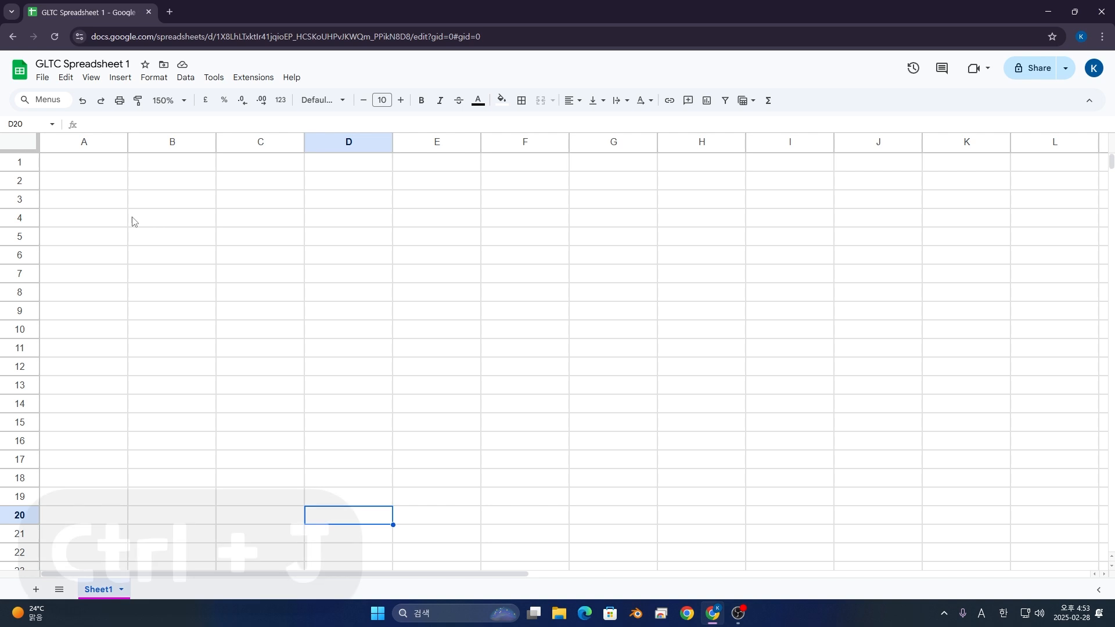
{"action": "key", "text": "ctrl+j"}
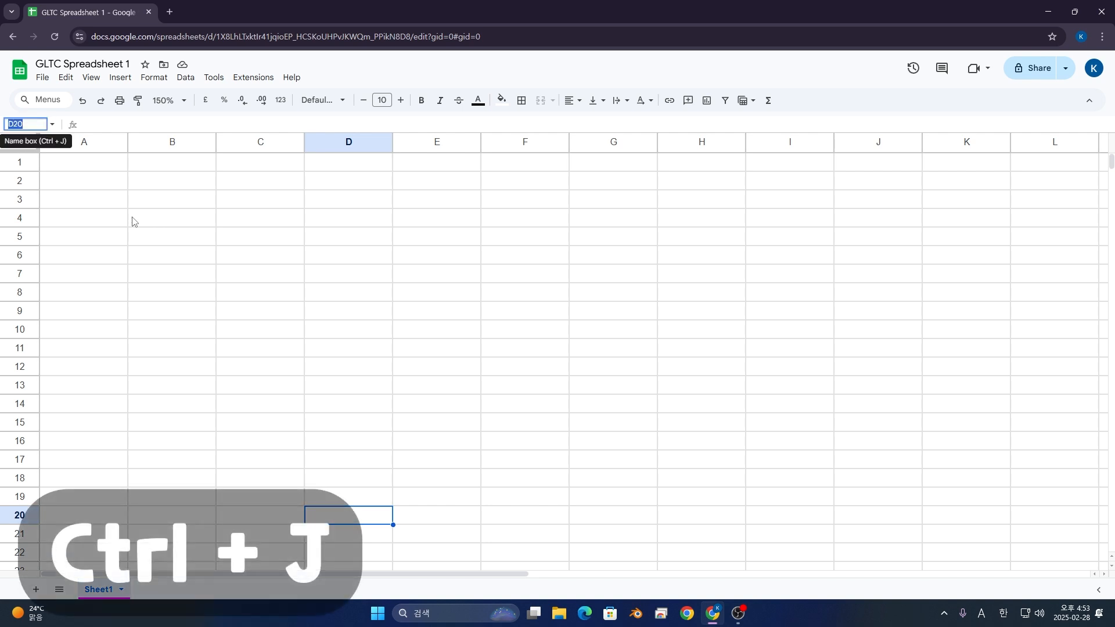
{"action": "type", "text": "D1"}
{"action": "key", "text": "Return"}
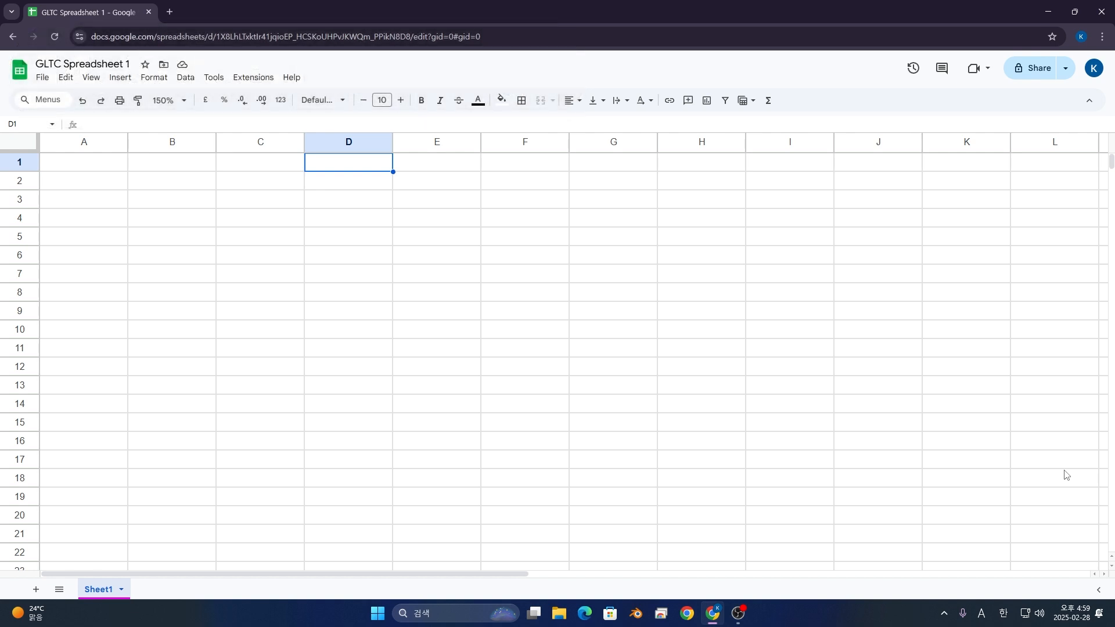
Step: Return to cell A1, and select the range from B5 to G13
{"action": "key", "text": "ctrl+Home"}
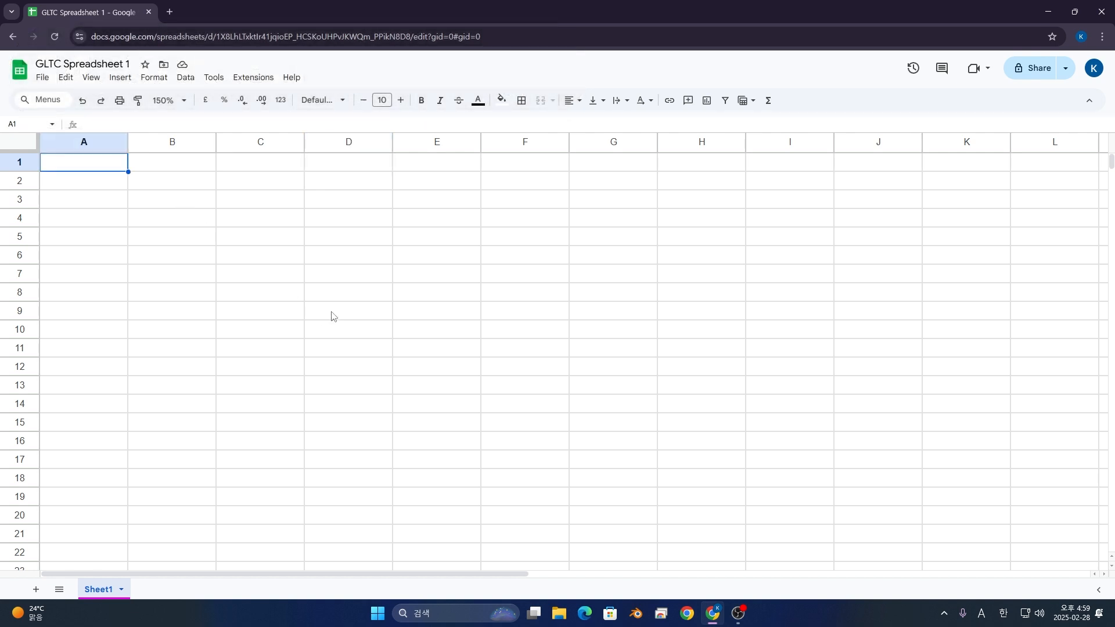
{"action": "left_click", "coordinate": [158, 236]}
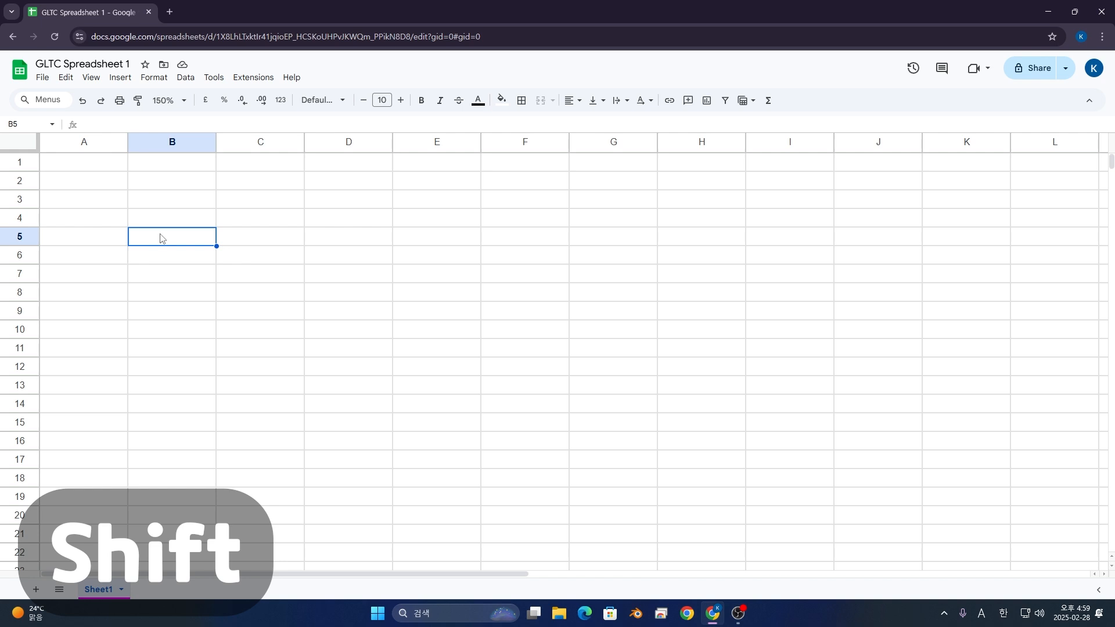
{"action": "left_click", "coordinate": [626, 389], "text": "shift"}
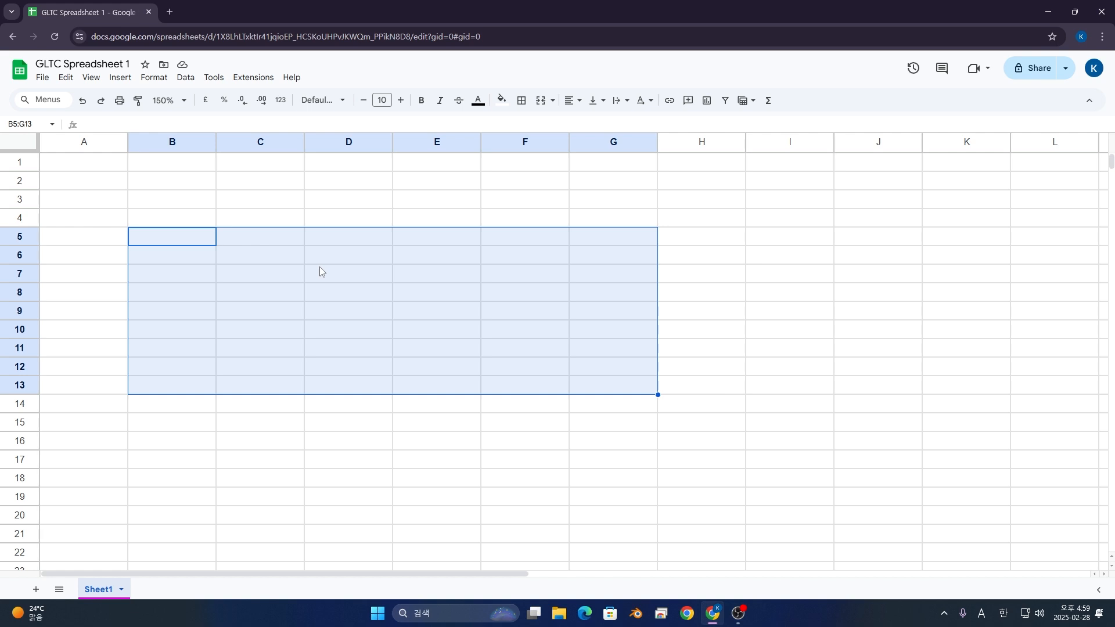
Step: Select cell B3 and extend the selection across to column F and down to row 5
{"action": "left_click", "coordinate": [148, 206]}
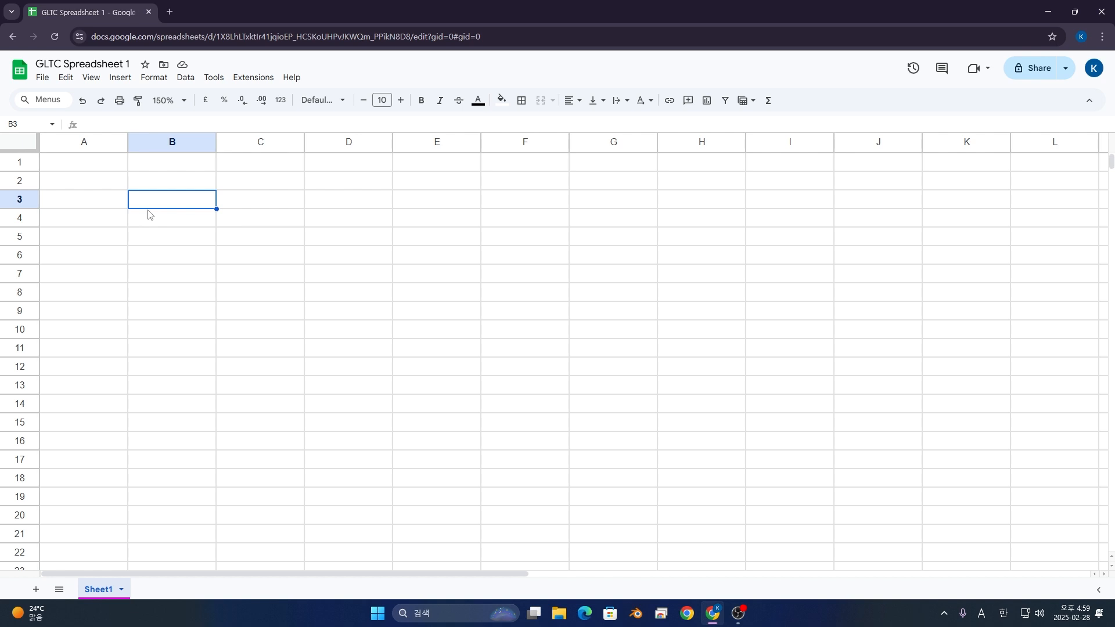
{"action": "key", "text": "shift+Right"}
{"action": "key", "text": "shift+Right"}
{"action": "key", "text": "shift+Right"}
{"action": "key", "text": "shift+Right"}
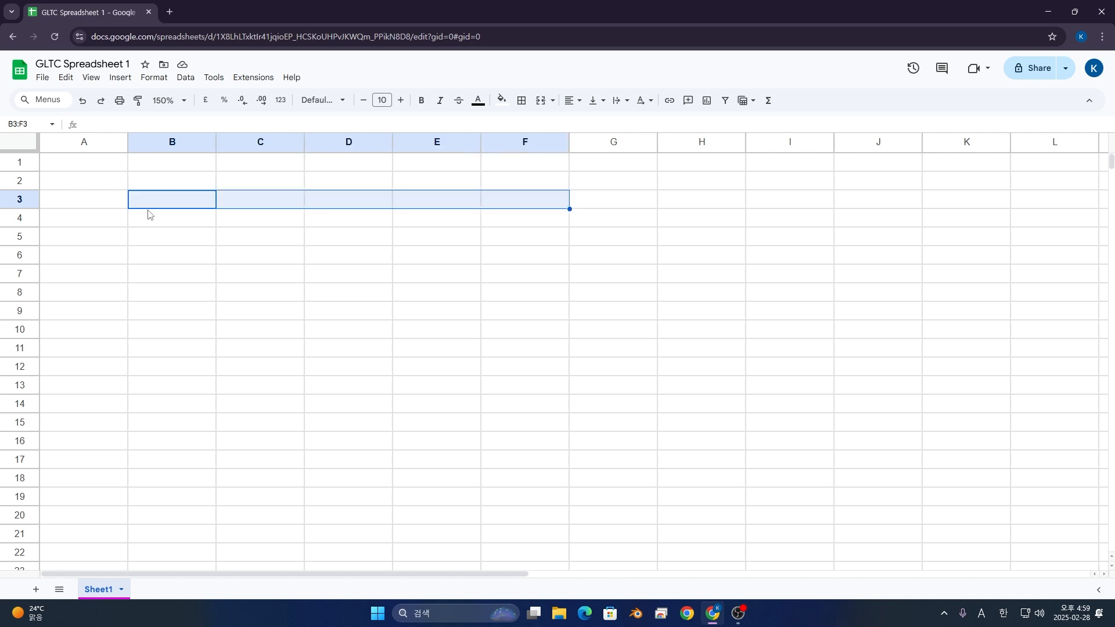
{"action": "key", "text": "shift+Down"}
{"action": "key", "text": "shift+Down"}
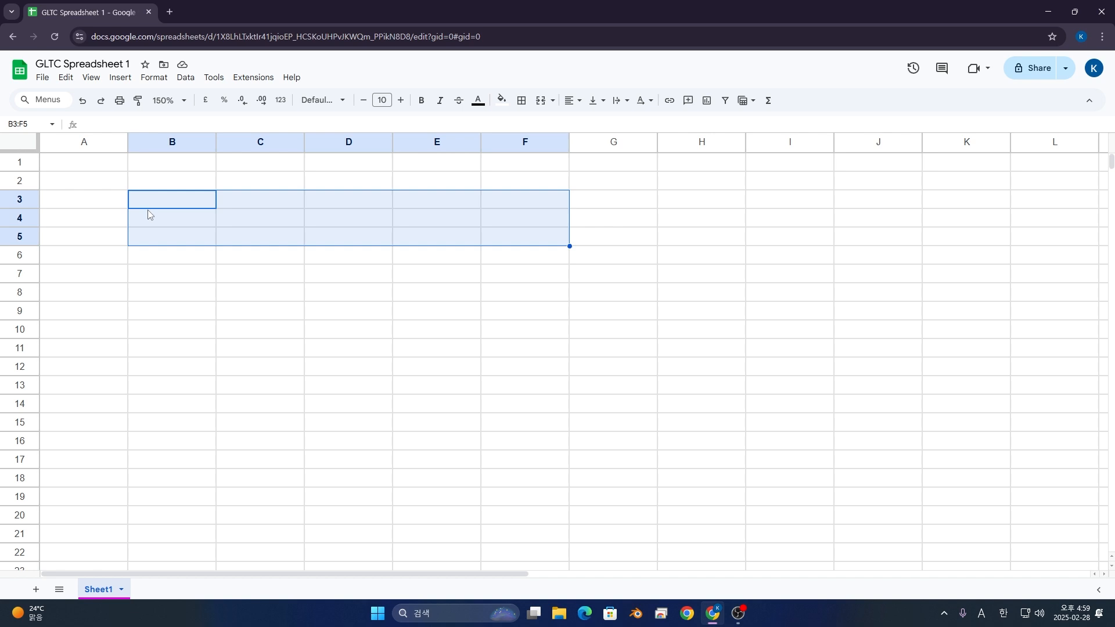
Step: Select the separate cells A3:B3, D3, C6, E7 and G9 together, and clear the multiple selection by selecting E9
{"action": "key", "text": "Left"}
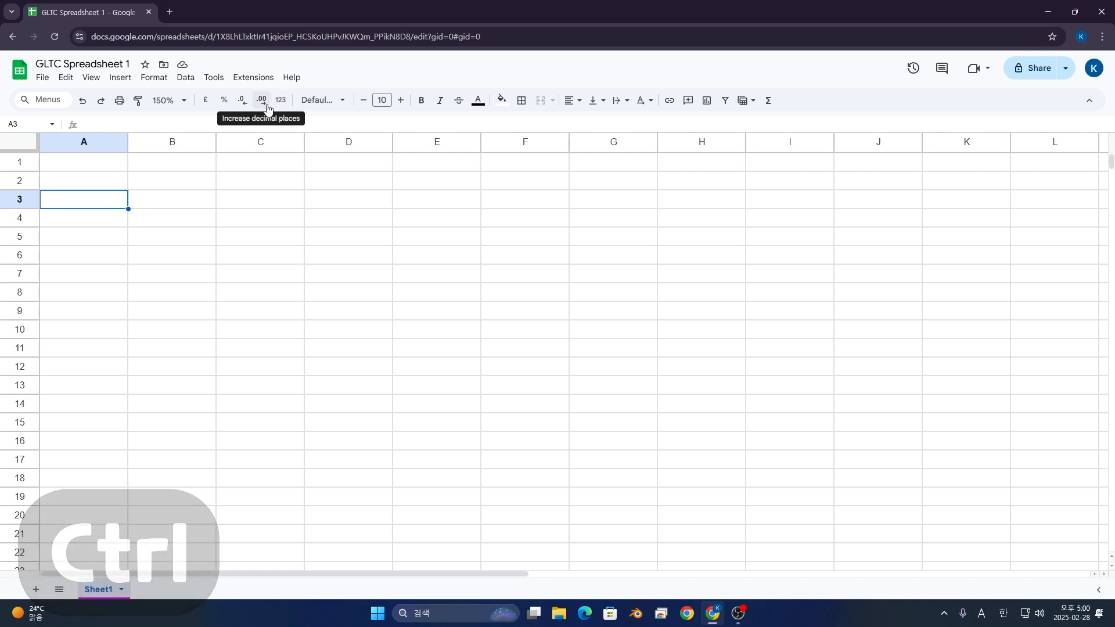
{"action": "left_click", "coordinate": [180, 204], "text": "shift"}
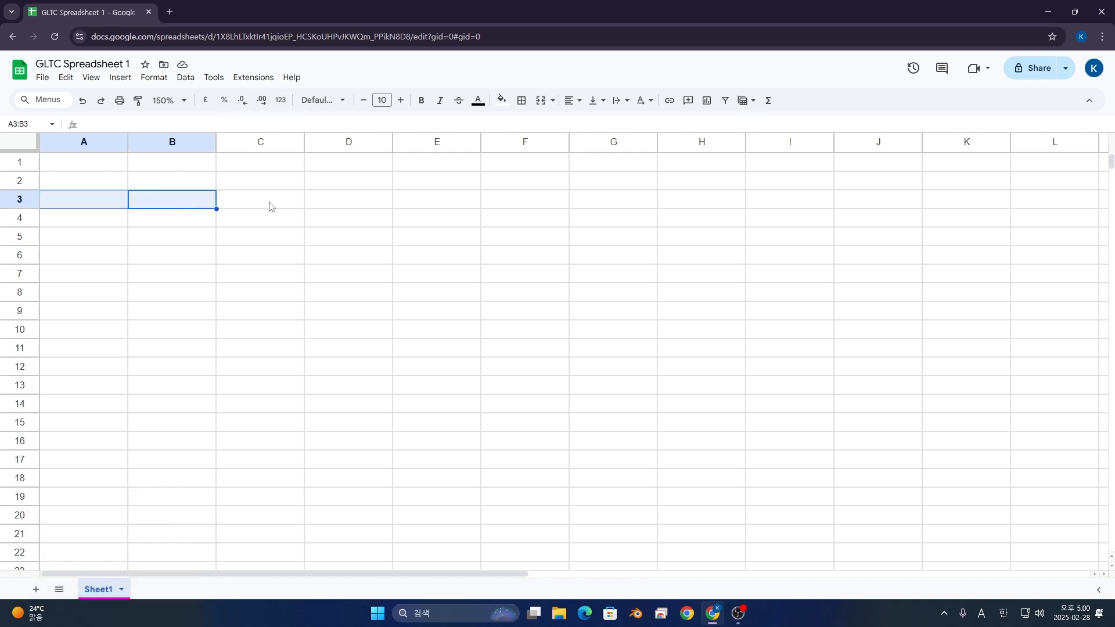
{"action": "left_click", "coordinate": [366, 206], "text": "ctrl"}
{"action": "left_click", "coordinate": [267, 261], "text": "ctrl"}
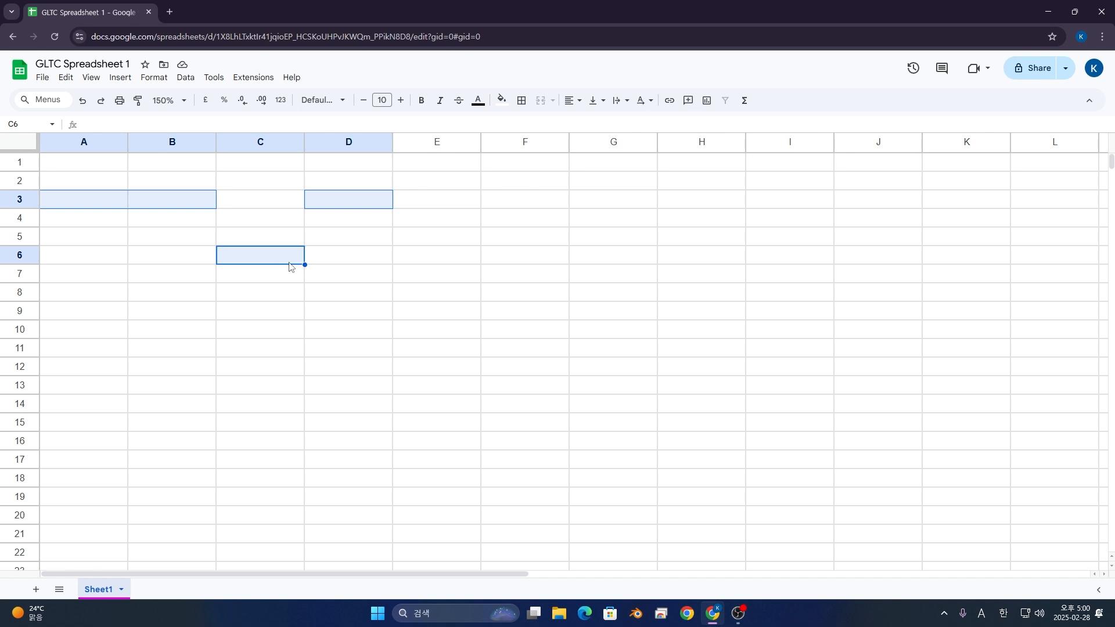
{"action": "left_click", "coordinate": [415, 273], "text": "ctrl"}
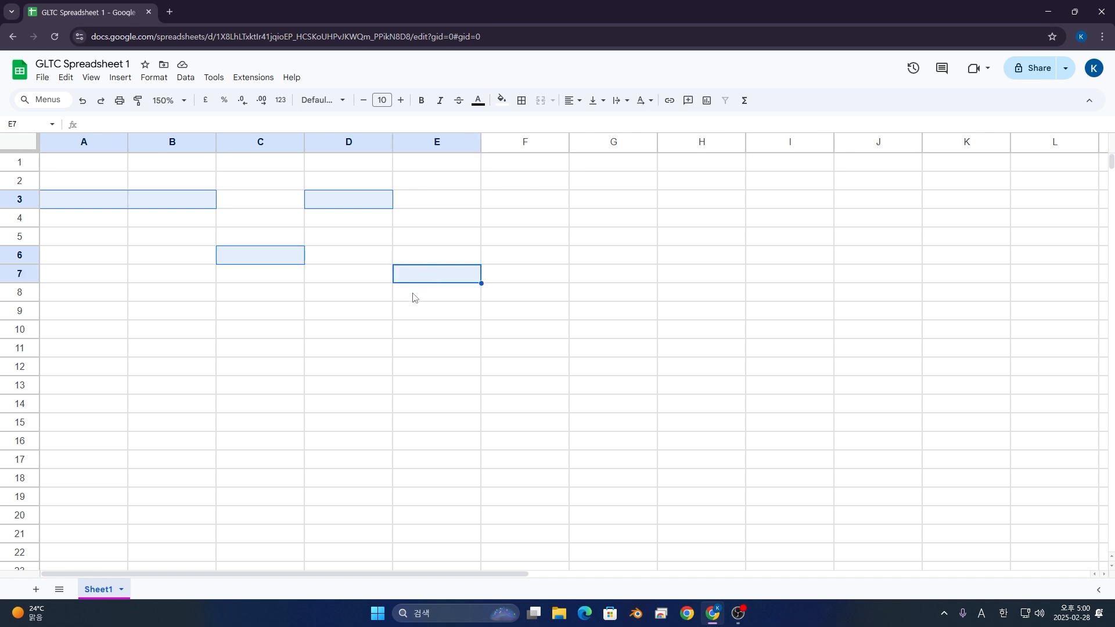
{"action": "left_click", "coordinate": [598, 318], "text": "ctrl"}
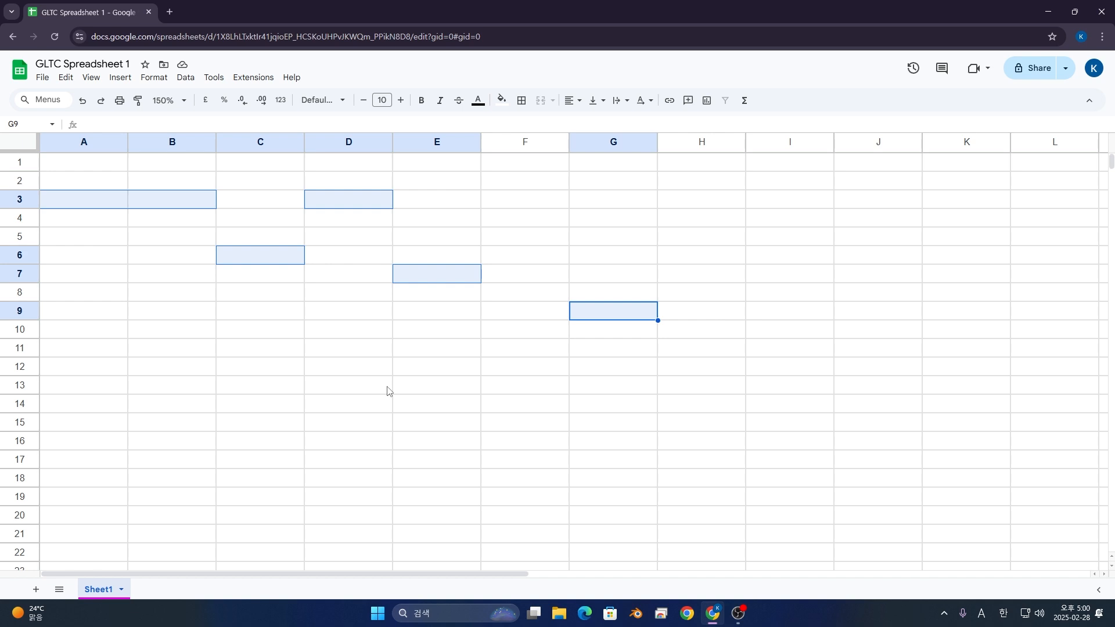
{"action": "left_click", "coordinate": [428, 310]}
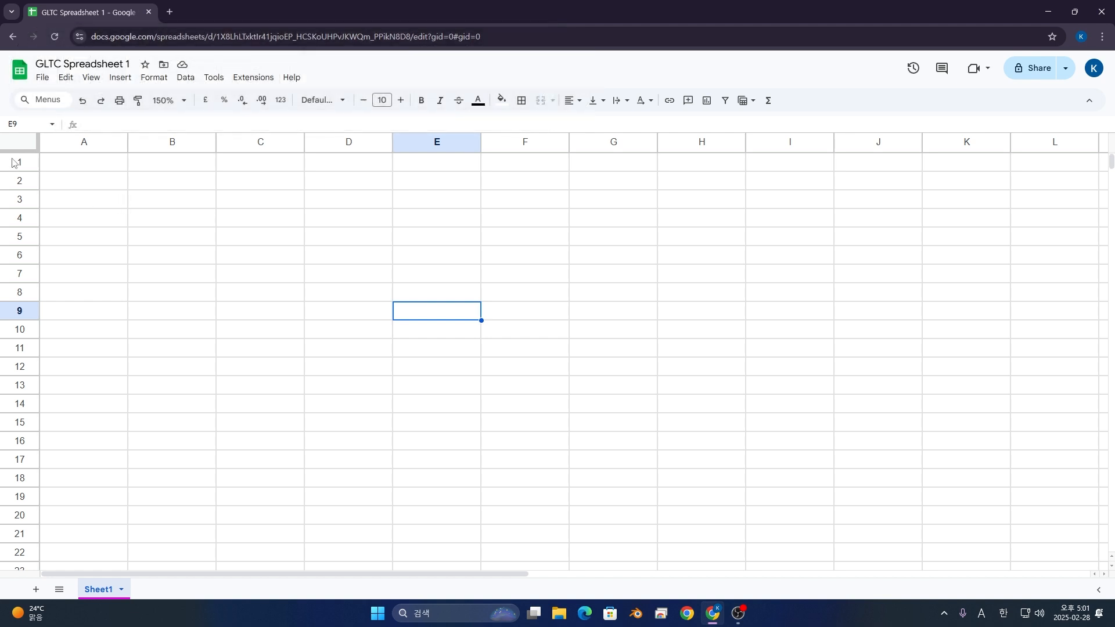
Step: Enter GLTC in cell A1, reselect A1 and move the active cell across to B1
{"action": "left_click", "coordinate": [84, 163]}
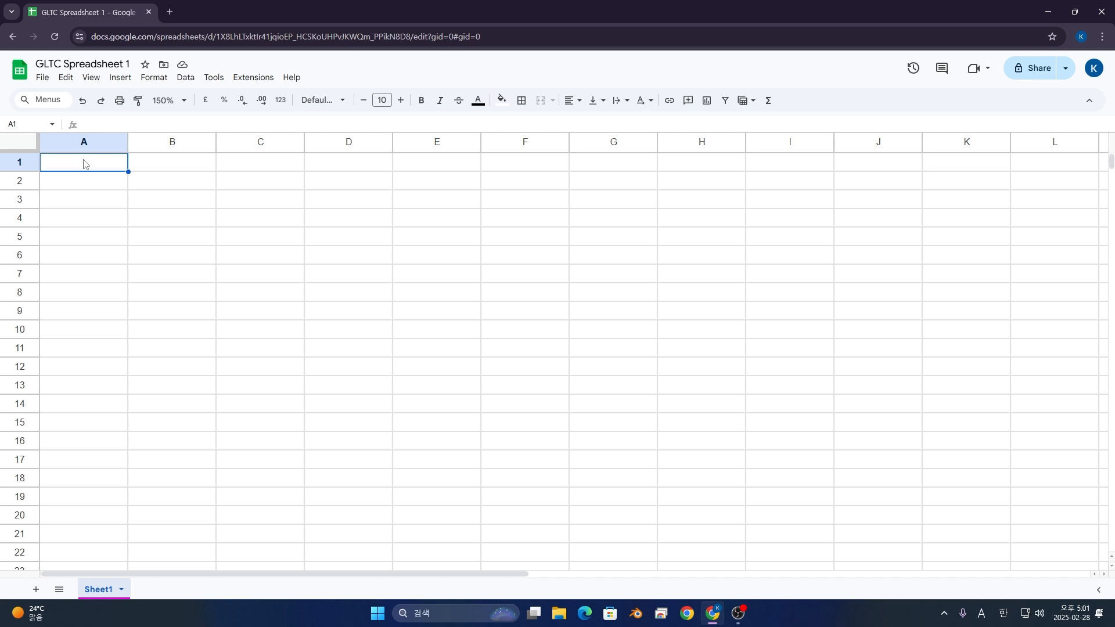
{"action": "type", "text": "GLTC"}
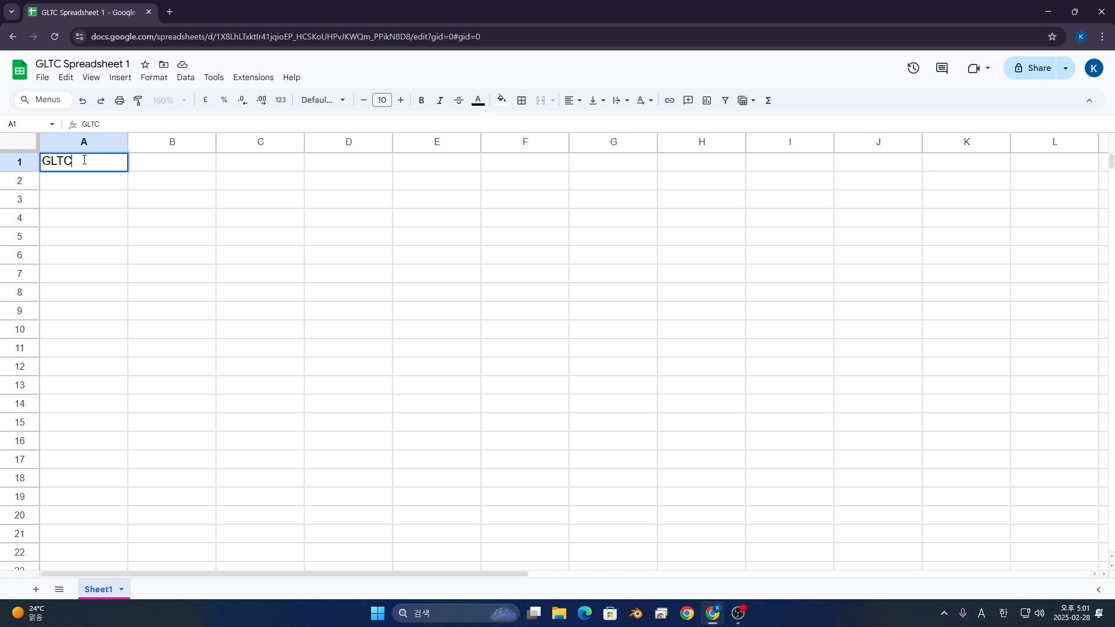
{"action": "key", "text": "Return"}
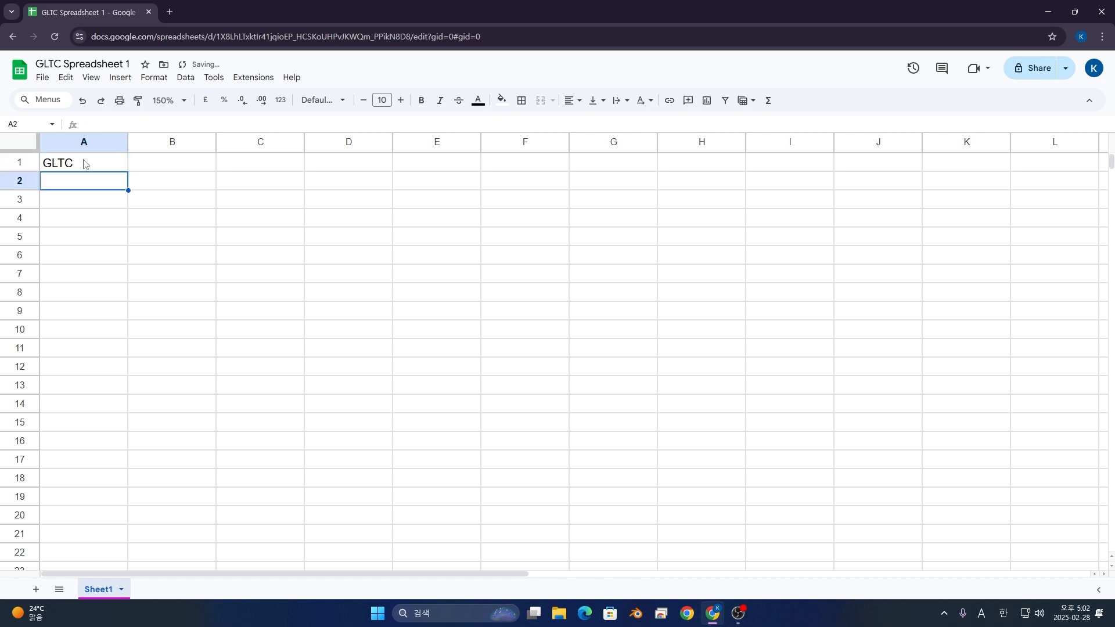
{"action": "left_click", "coordinate": [85, 164]}
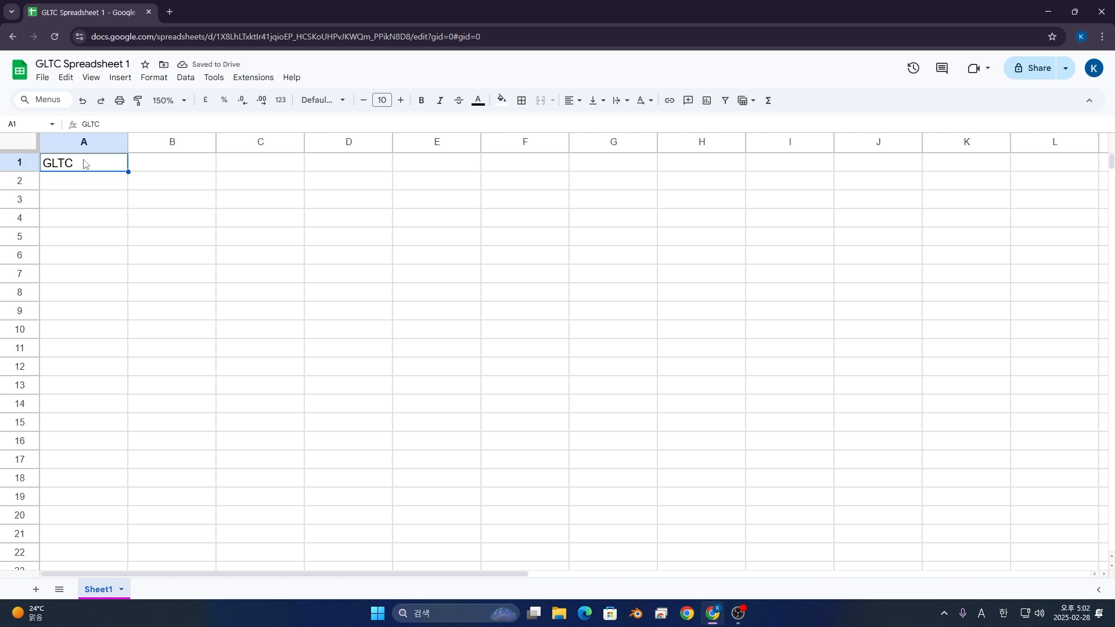
{"action": "key", "text": "Tab"}
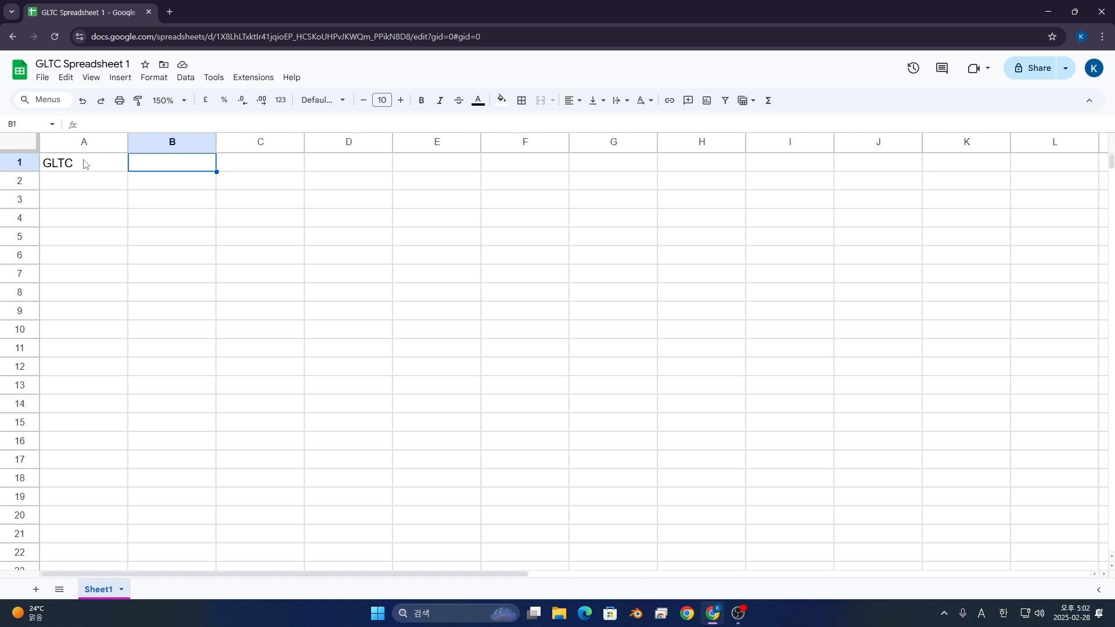
Step: Copy the text of A1 into B1, and undo both the paste and the entry in A1
{"action": "left_click", "coordinate": [86, 164]}
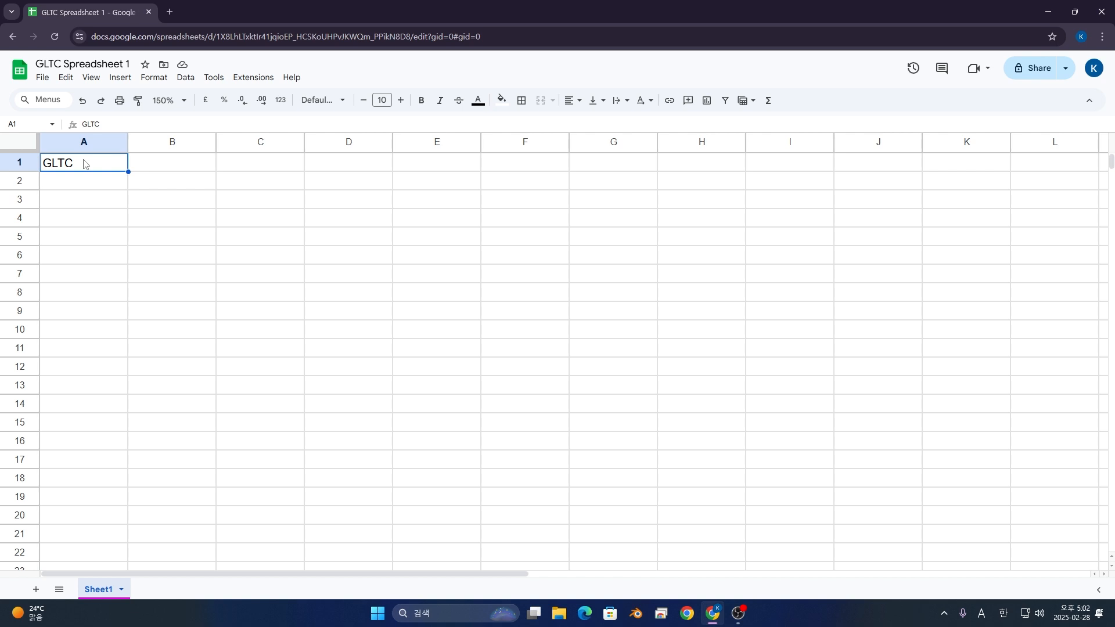
{"action": "key", "text": "ctrl+c"}
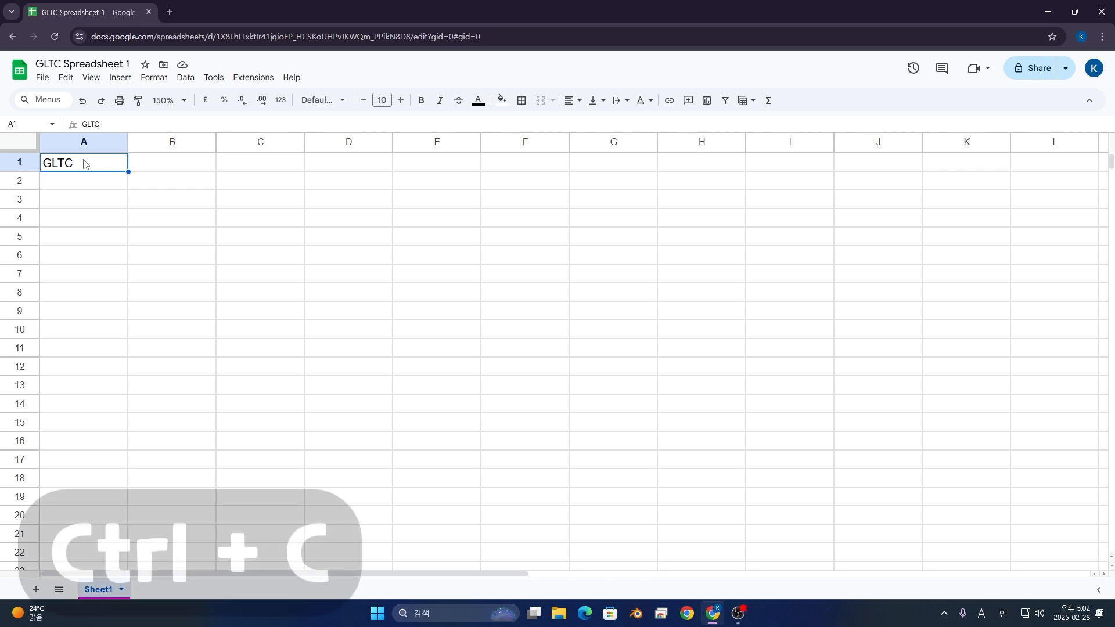
{"action": "key", "text": "Right"}
{"action": "key", "text": "ctrl+v"}
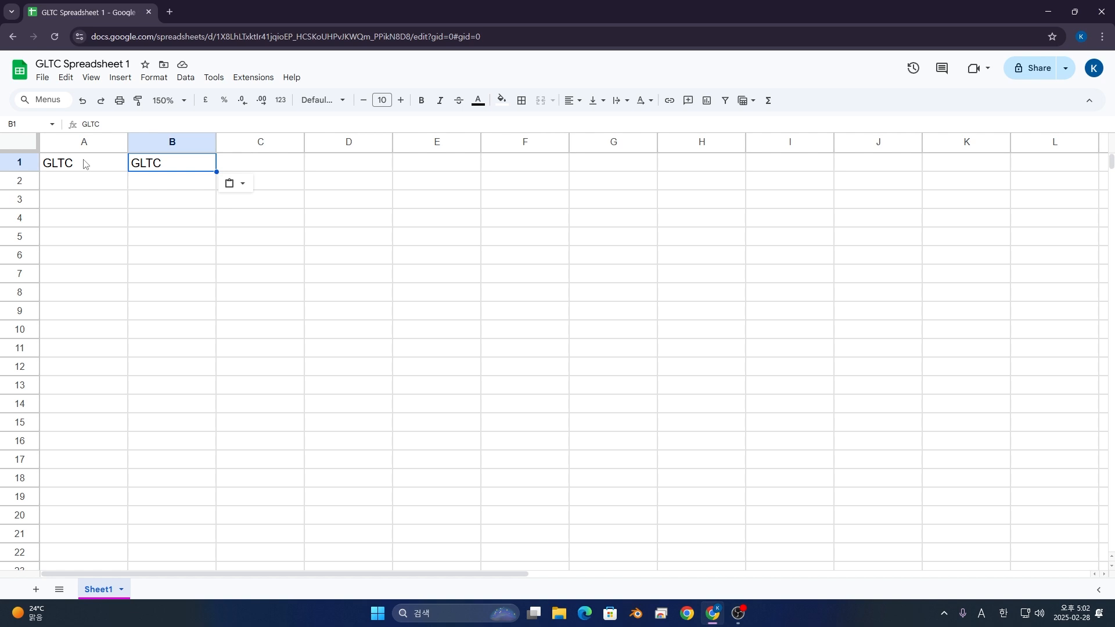
{"action": "key", "text": "ctrl+z"}
{"action": "key", "text": "ctrl+z"}
Step: Enter the column headings Student Name, Marks and Grades in cells A1, B1 and C1
{"action": "type", "text": "S"}
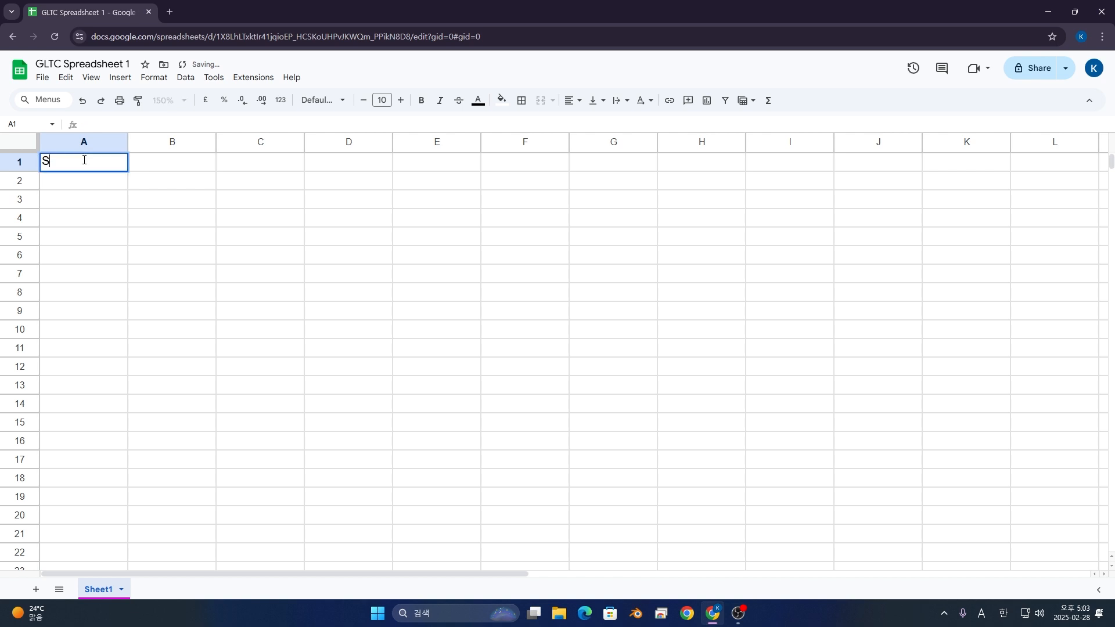
{"action": "type", "text": "tudent Name"}
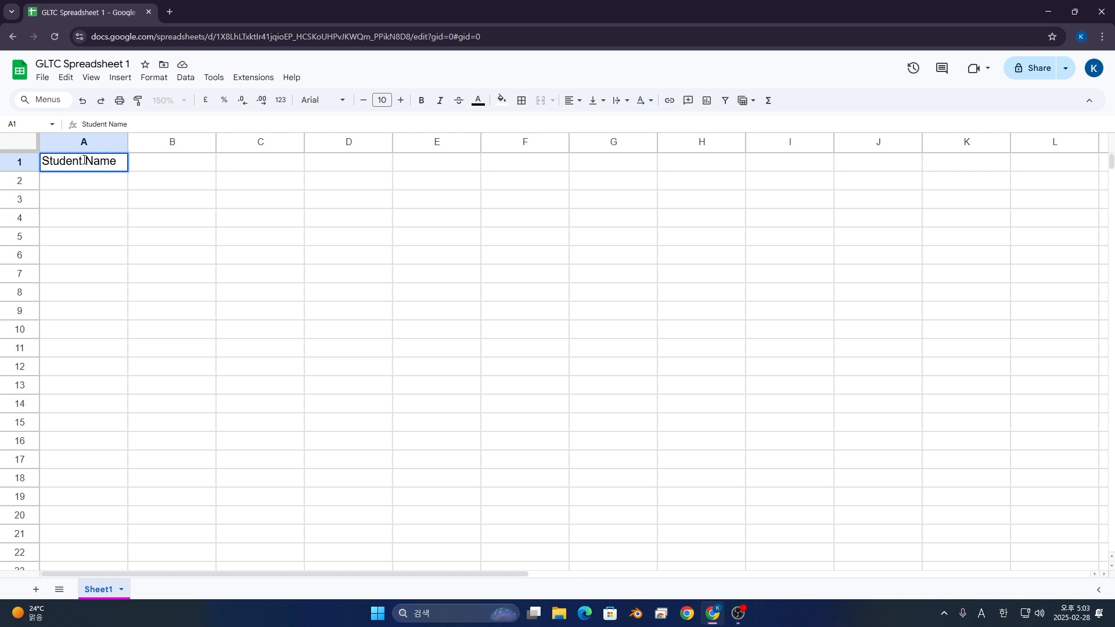
{"action": "key", "text": "Tab"}
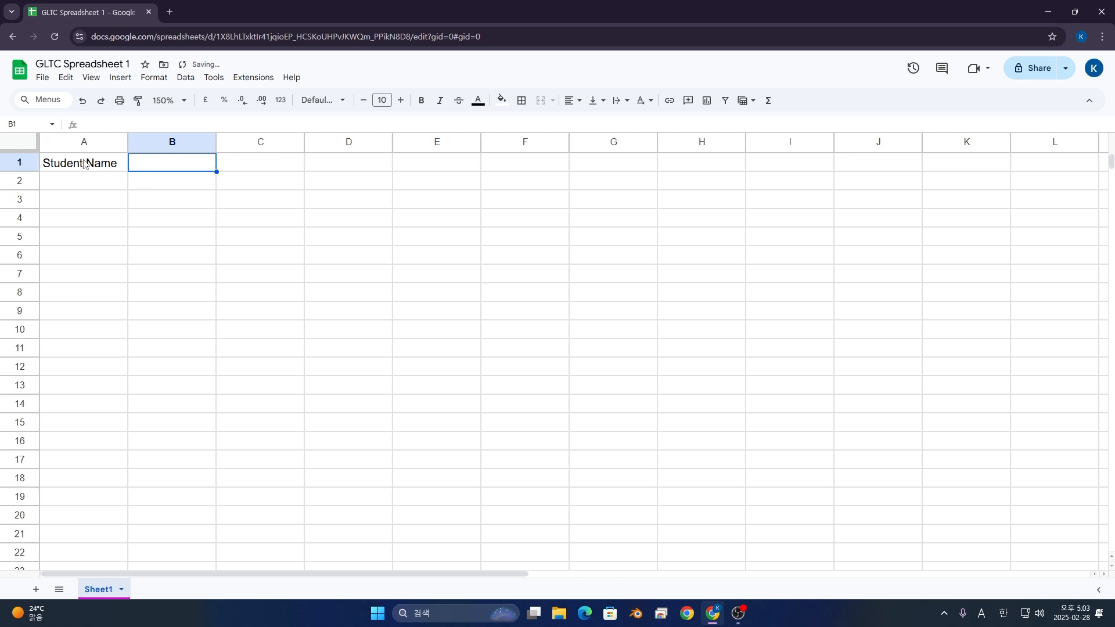
{"action": "type", "text": "Marks"}
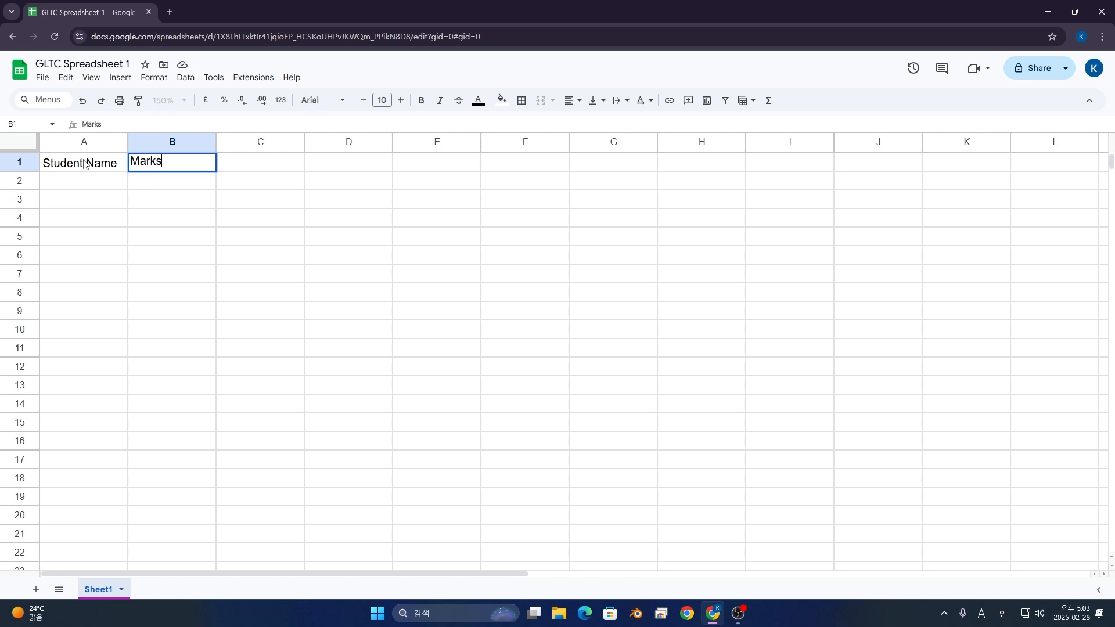
{"action": "key", "text": "Tab"}
{"action": "type", "text": "Grades"}
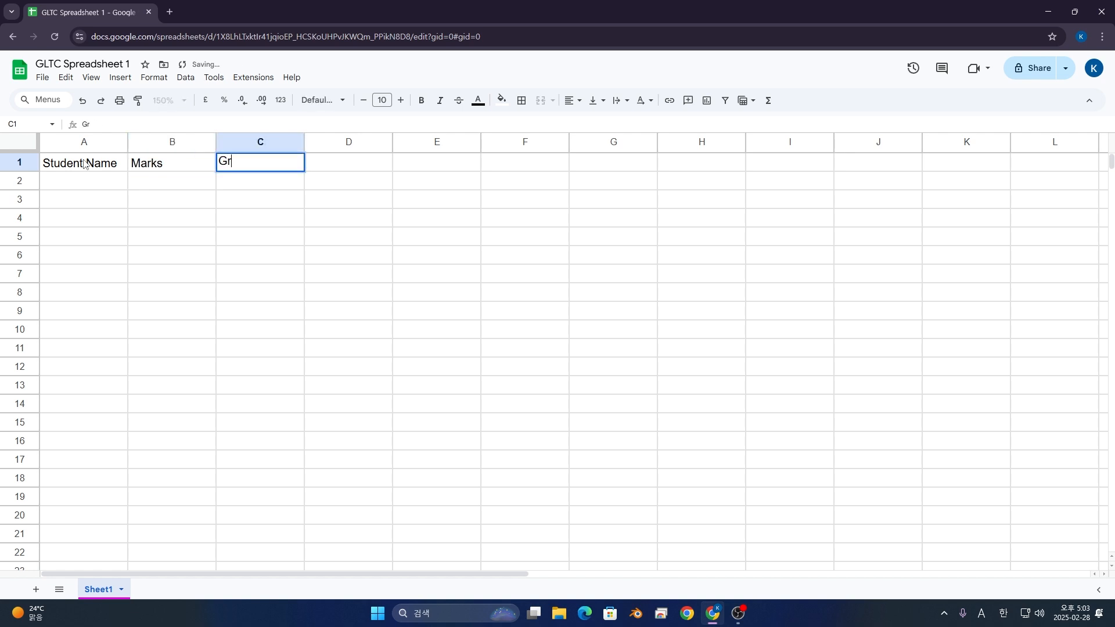
{"action": "key", "text": "Return"}
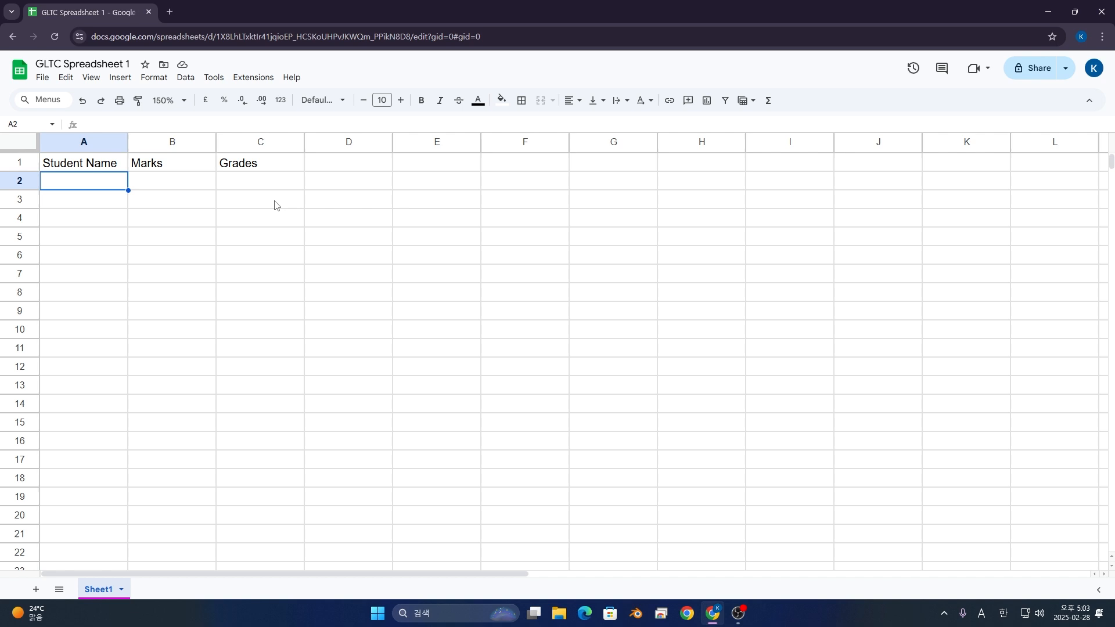
Step: Fill cells A2:A6 under the Student Name heading with the five students' first names, one per row
{"action": "type", "text": "John"}
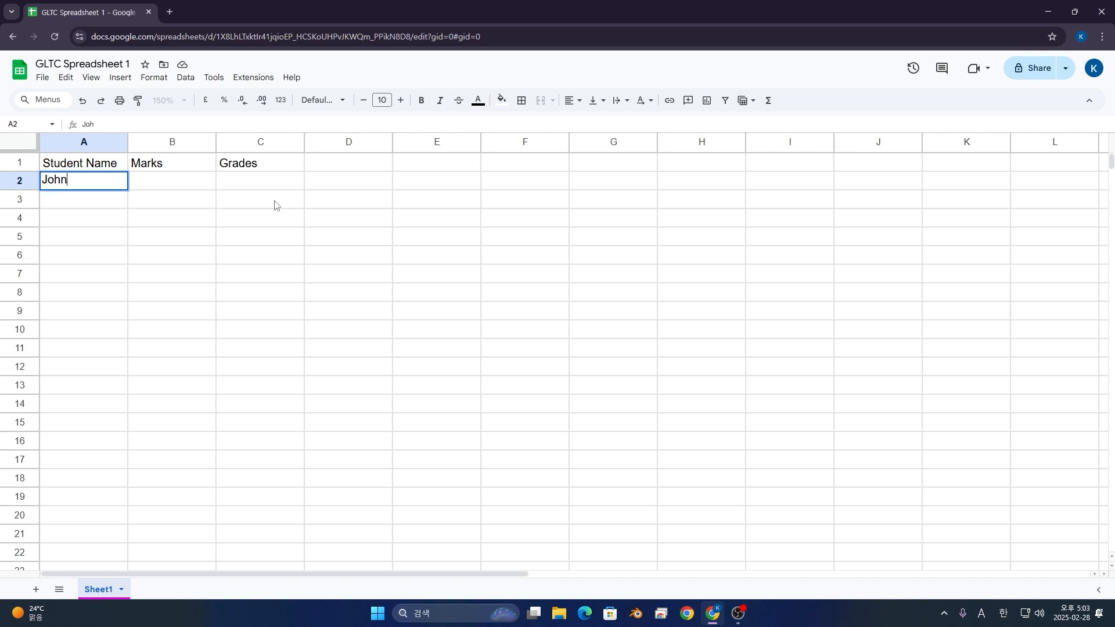
{"action": "key", "text": "Return"}
{"action": "type", "text": "Peter"}
{"action": "key", "text": "Return"}
{"action": "type", "text": "Johan"}
{"action": "key", "text": "Return"}
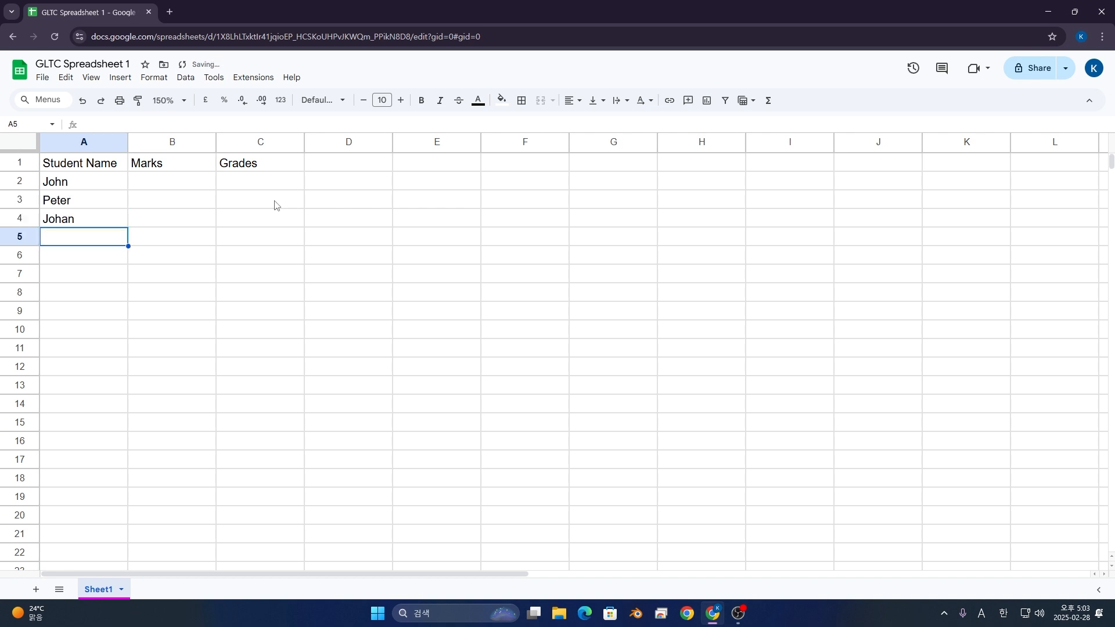
{"action": "type", "text": "Mark"}
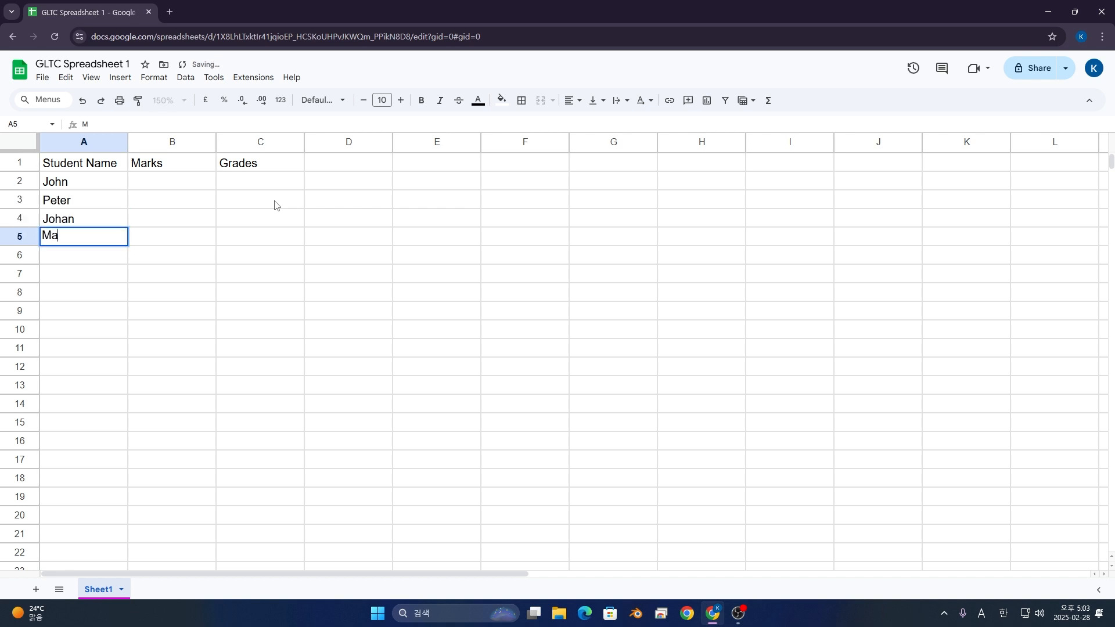
{"action": "key", "text": "Return"}
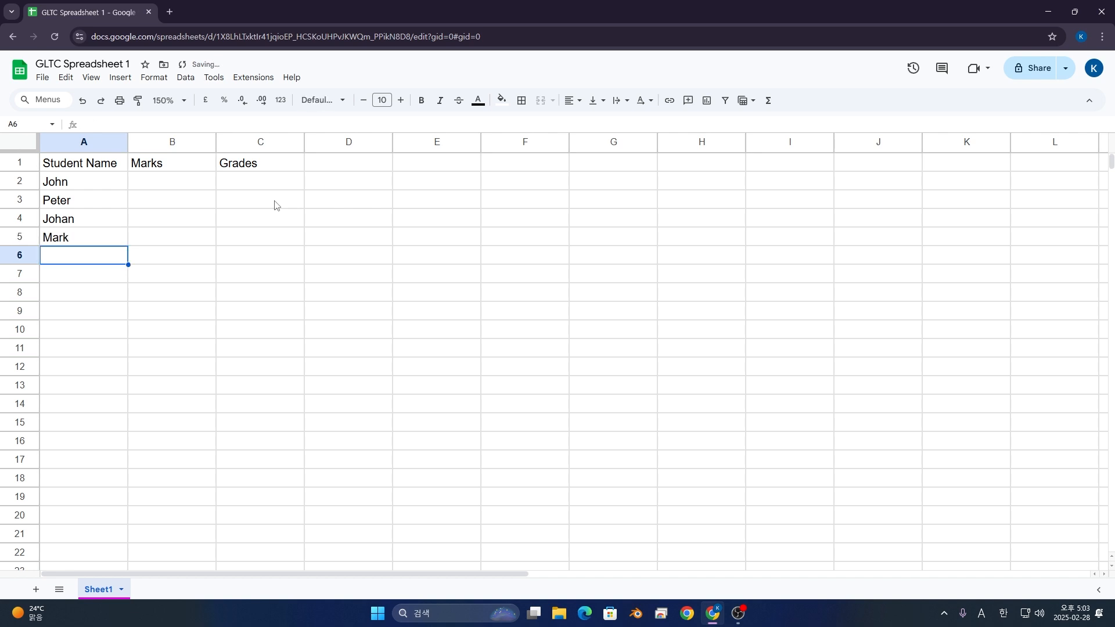
{"action": "type", "text": "Ma"}
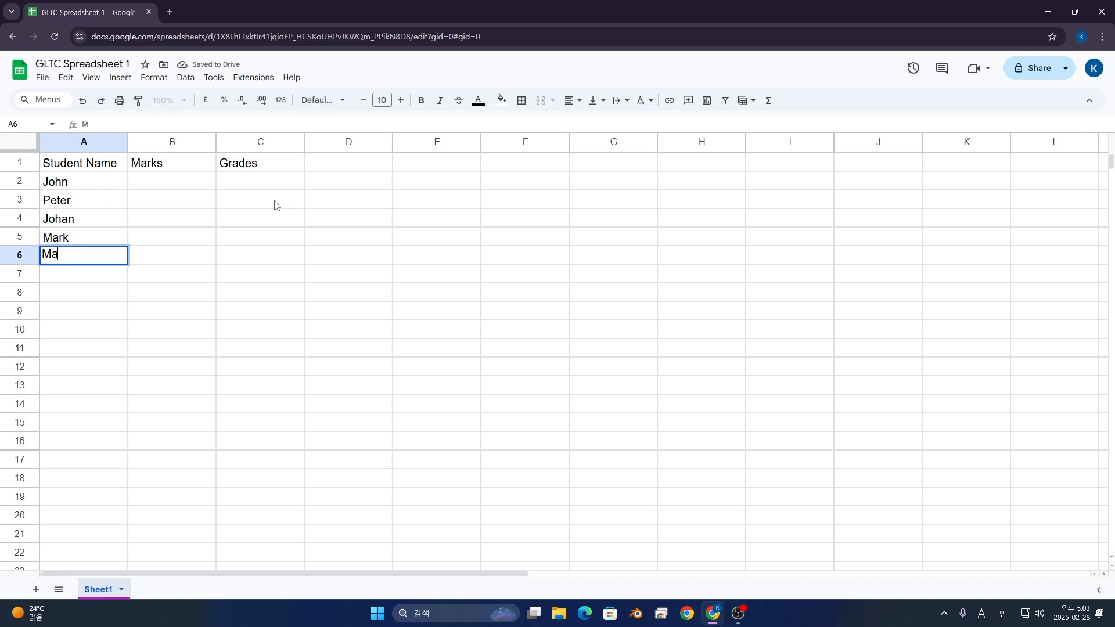
{"action": "type", "text": "tthew"}
{"action": "key", "text": "Tab"}
Step: Enter the marks 90, 67, 88, 96 and 71 in cells B2:B6
{"action": "key", "text": "Up"}
{"action": "key", "text": "Up"}
{"action": "key", "text": "Up"}
{"action": "key", "text": "Up"}
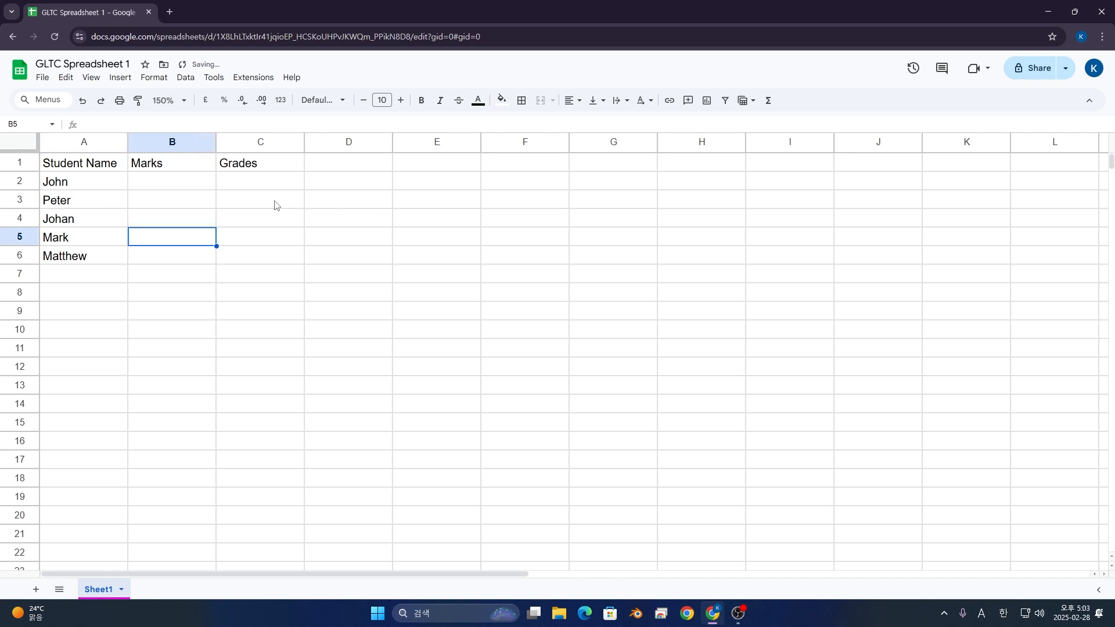
{"action": "type", "text": "90"}
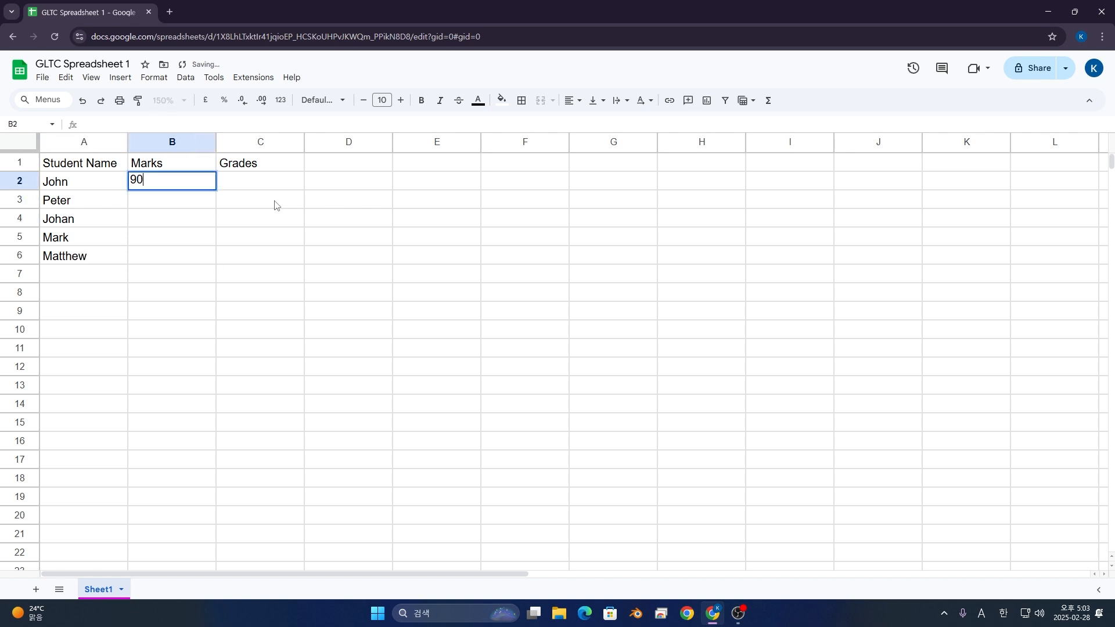
{"action": "key", "text": "Return"}
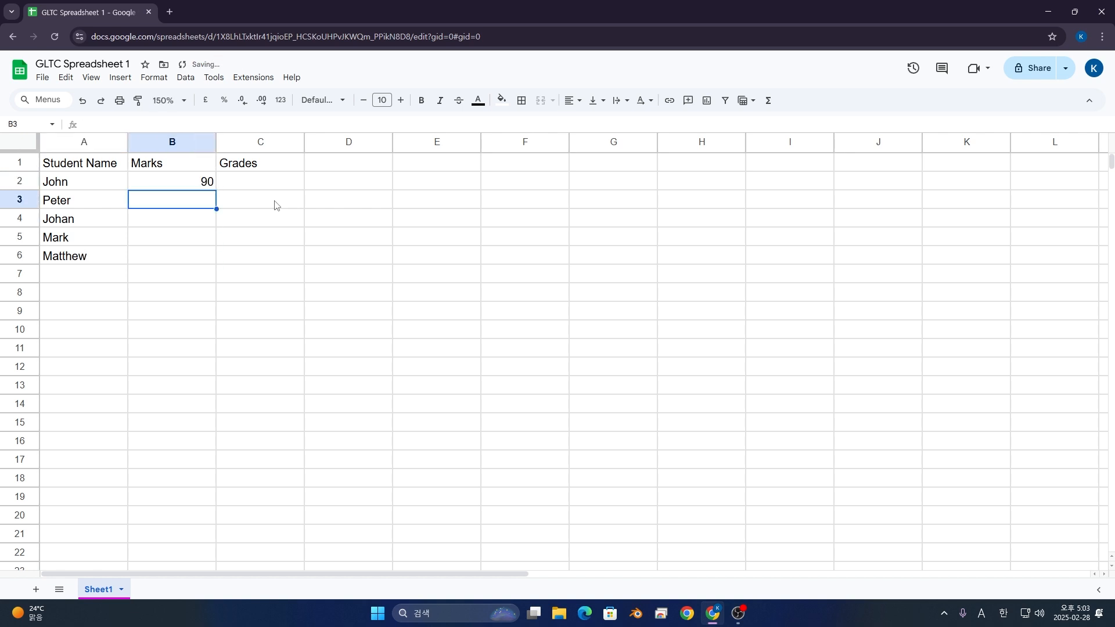
{"action": "type", "text": "67"}
{"action": "key", "text": "Return"}
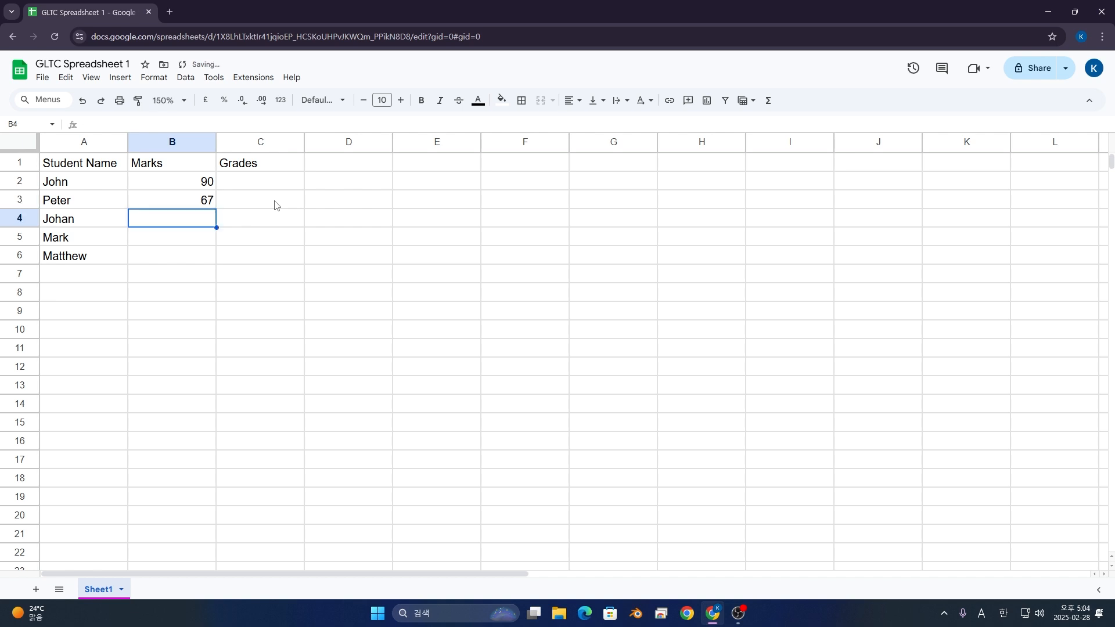
{"action": "type", "text": "88"}
{"action": "key", "text": "Return"}
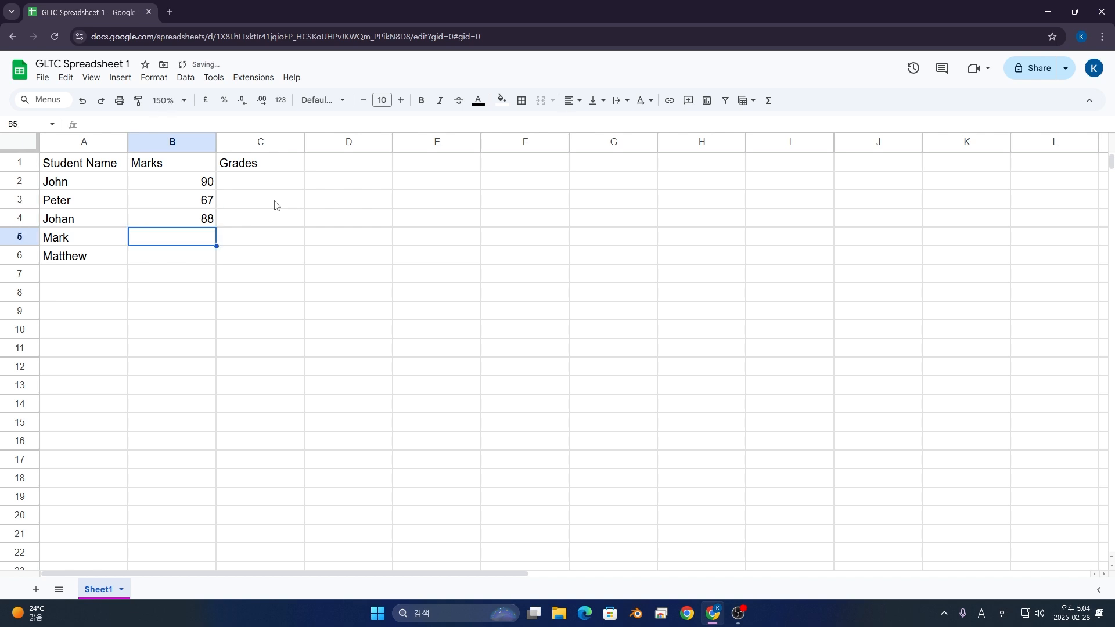
{"action": "type", "text": "96"}
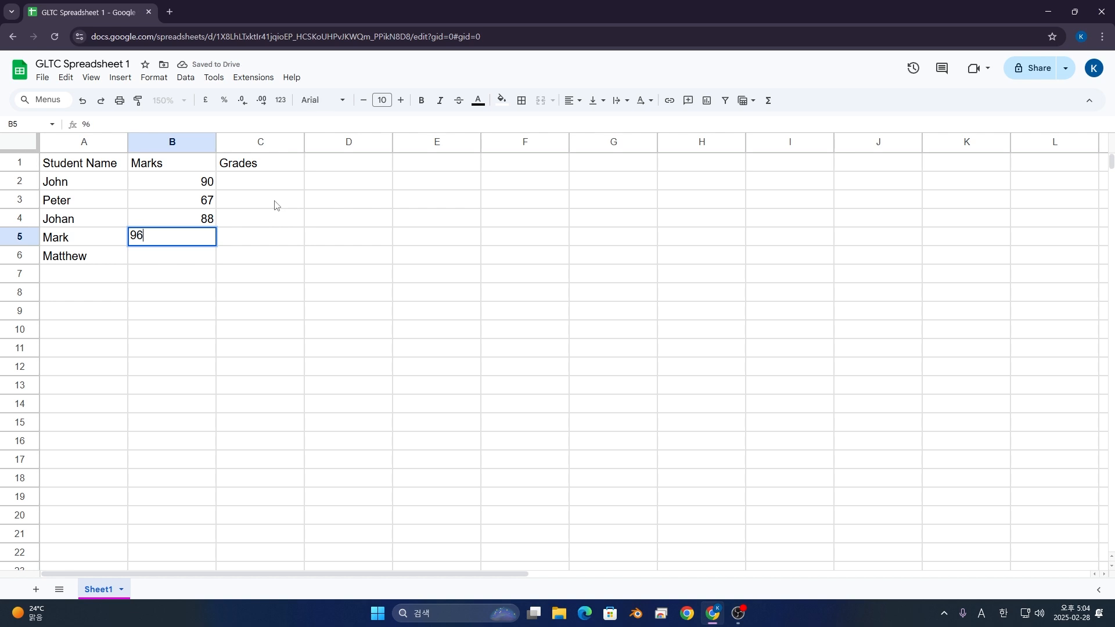
{"action": "key", "text": "Return"}
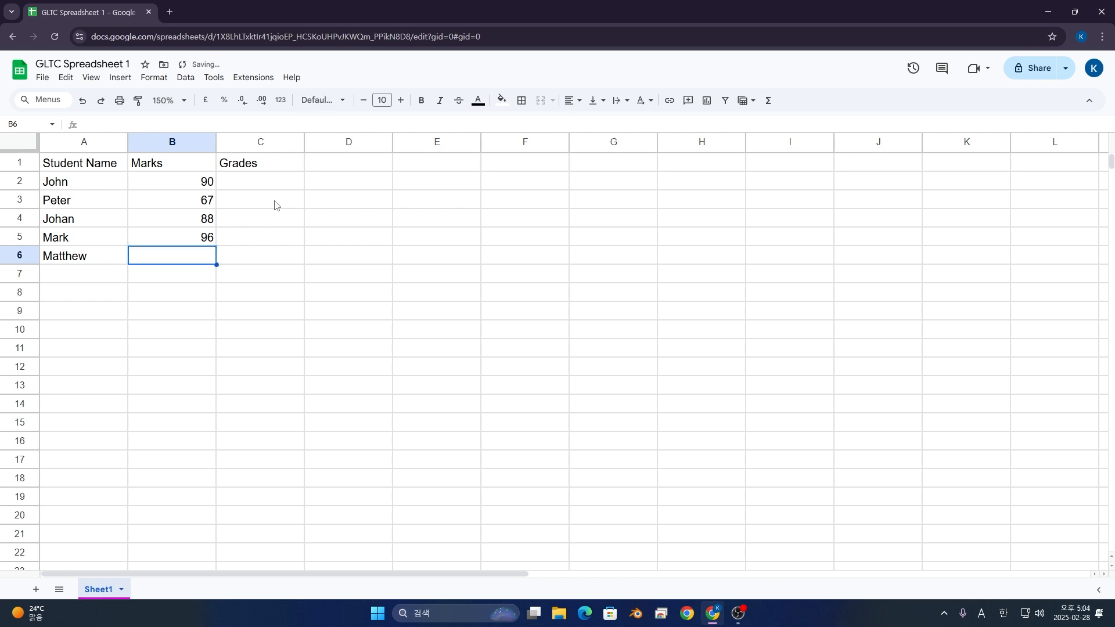
{"action": "type", "text": "71"}
{"action": "key", "text": "Return"}
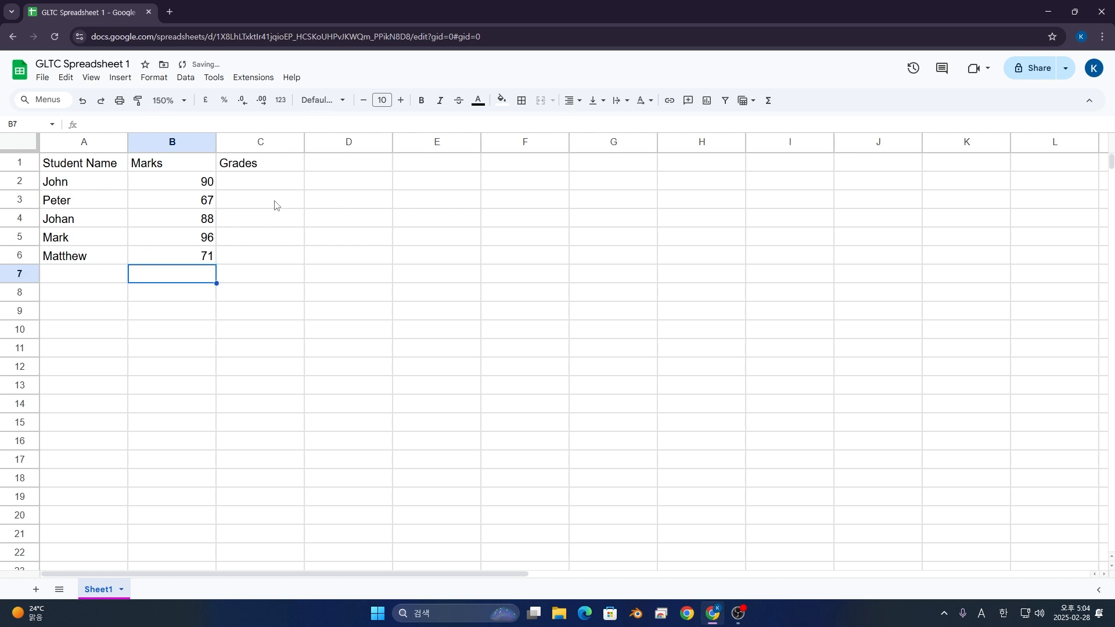
Step: Enter the grades A, C, B, A* and B in cells C2:C6
{"action": "left_click", "coordinate": [263, 191]}
{"action": "type", "text": "A"}
{"action": "key", "text": "Return"}
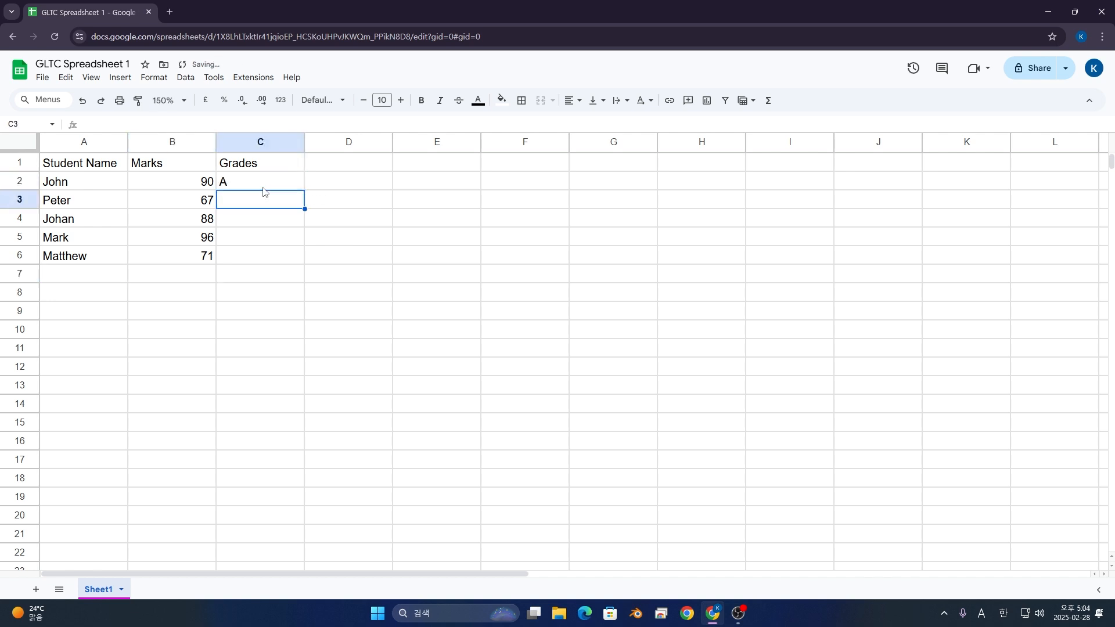
{"action": "type", "text": "C"}
{"action": "key", "text": "Return"}
{"action": "type", "text": "B"}
{"action": "key", "text": "Return"}
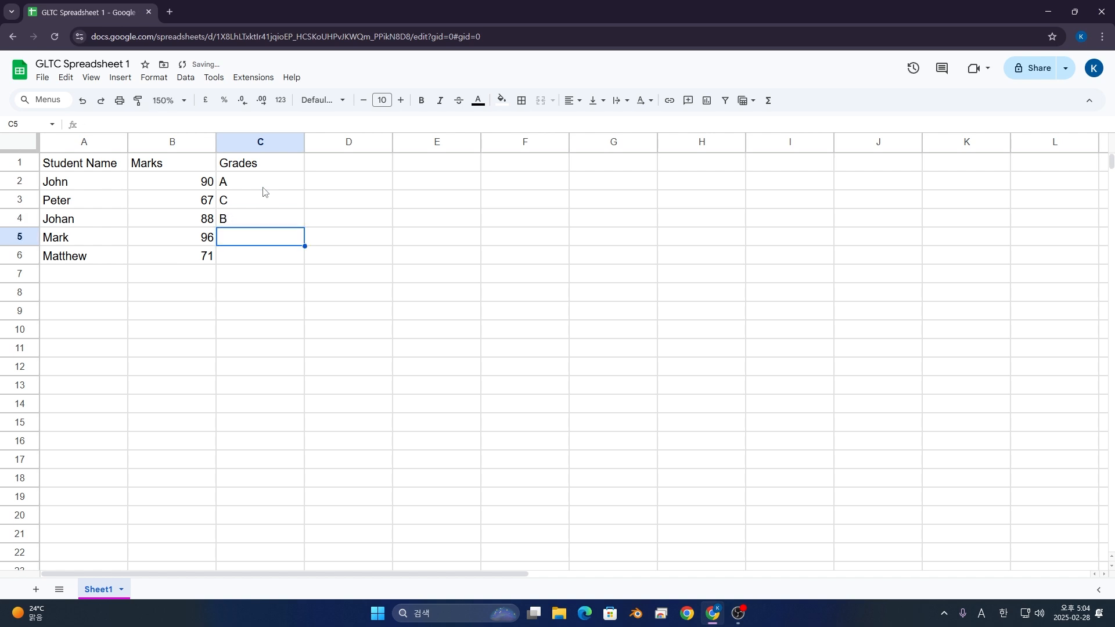
{"action": "type", "text": "A*"}
{"action": "key", "text": "Return"}
{"action": "type", "text": "B"}
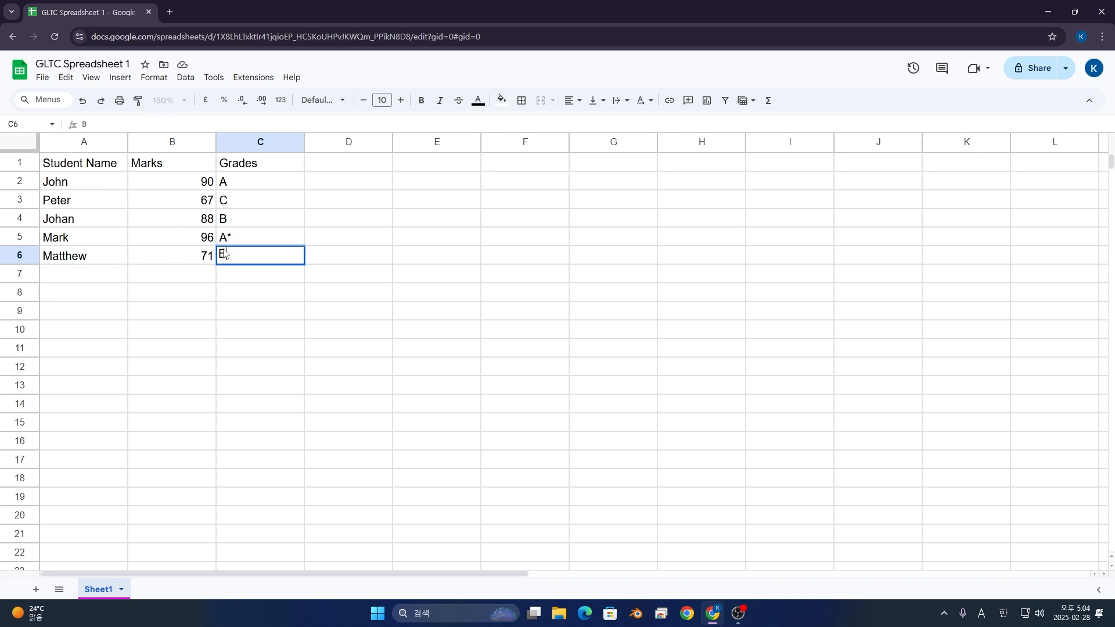
{"action": "left_click", "coordinate": [313, 245]}
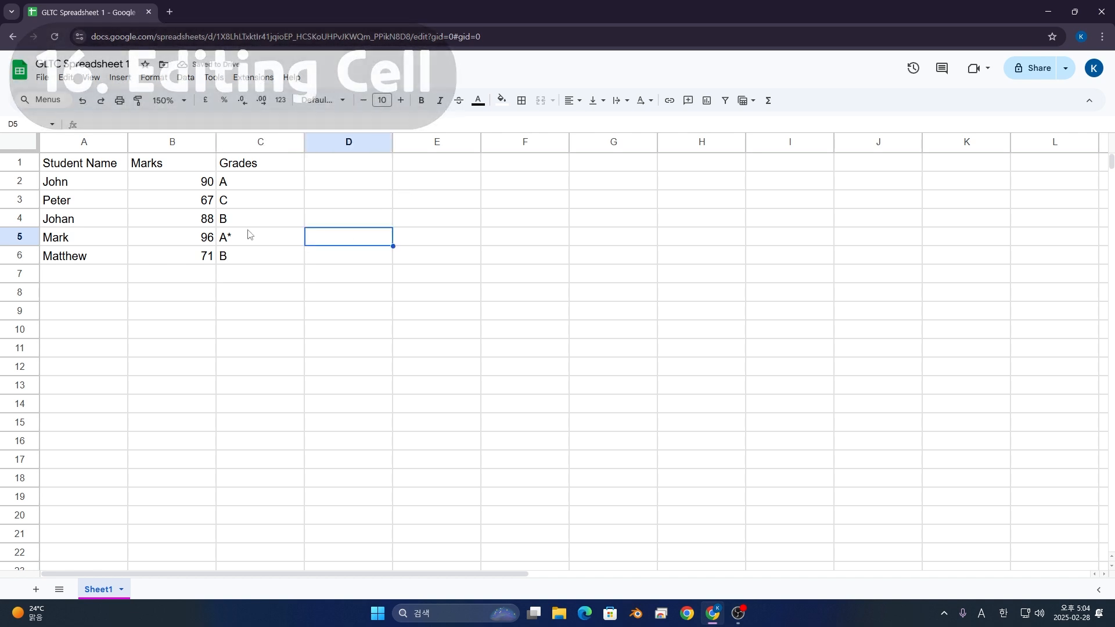
Step: Try overwriting the mark in B4 with d, cancel it, and open and cancel an edit of the same cell
{"action": "key", "text": "Left"}
{"action": "key", "text": "Left"}
{"action": "key", "text": "Up"}
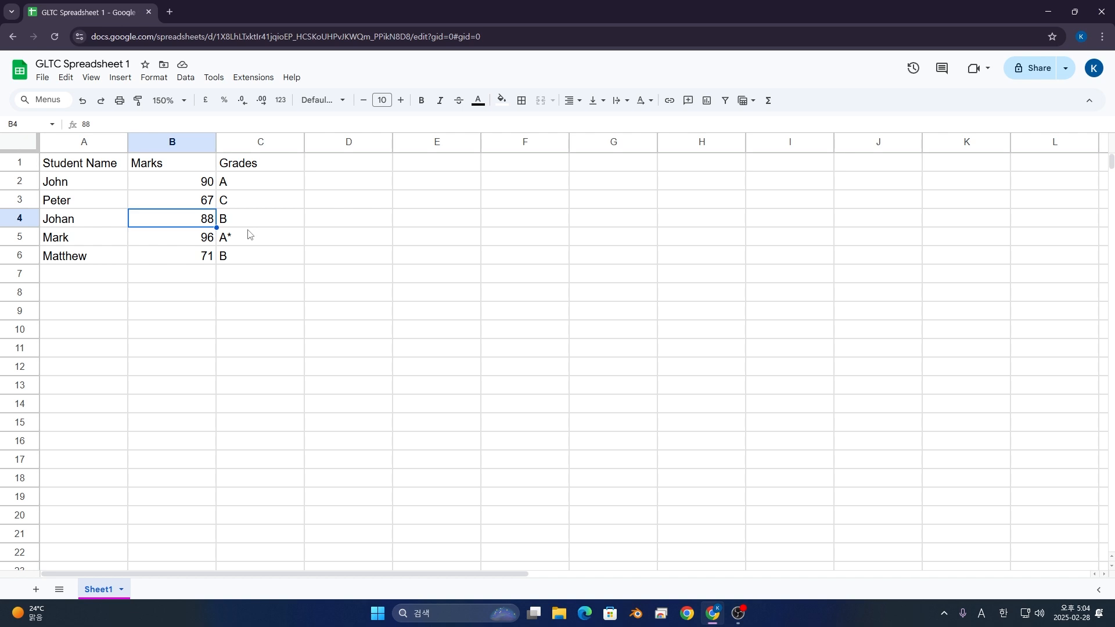
{"action": "type", "text": "d"}
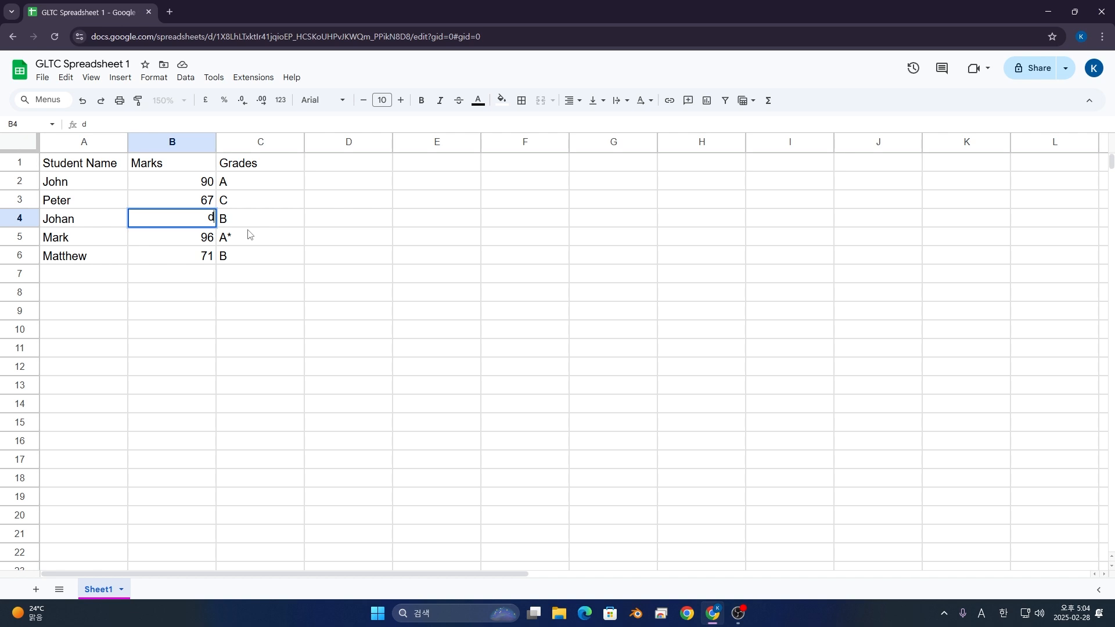
{"action": "key", "text": "Escape"}
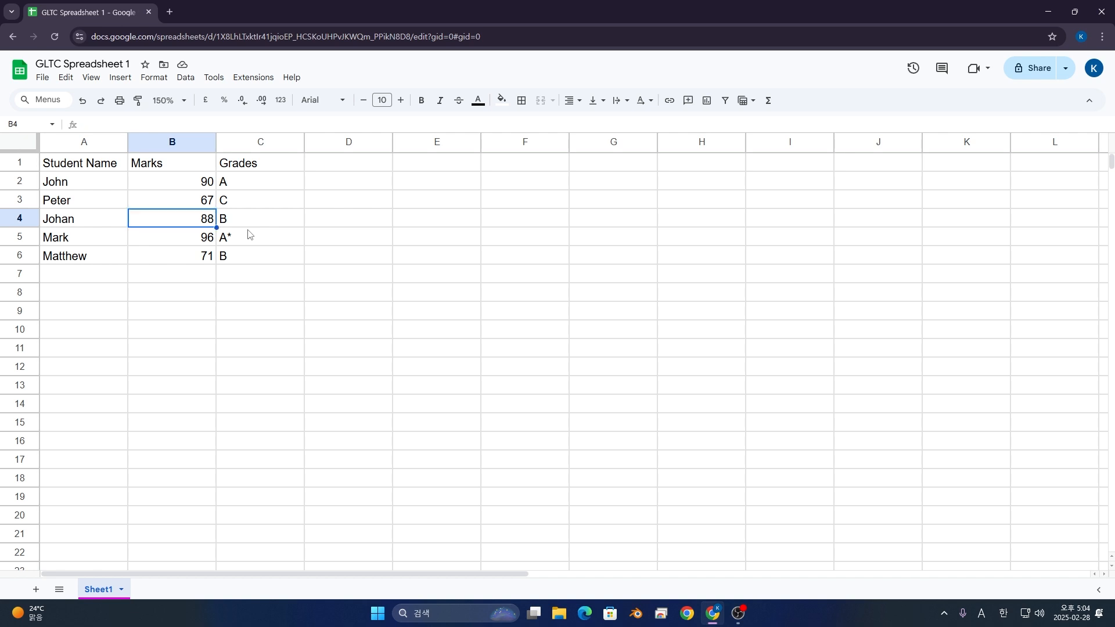
{"action": "double_click", "coordinate": [192, 216]}
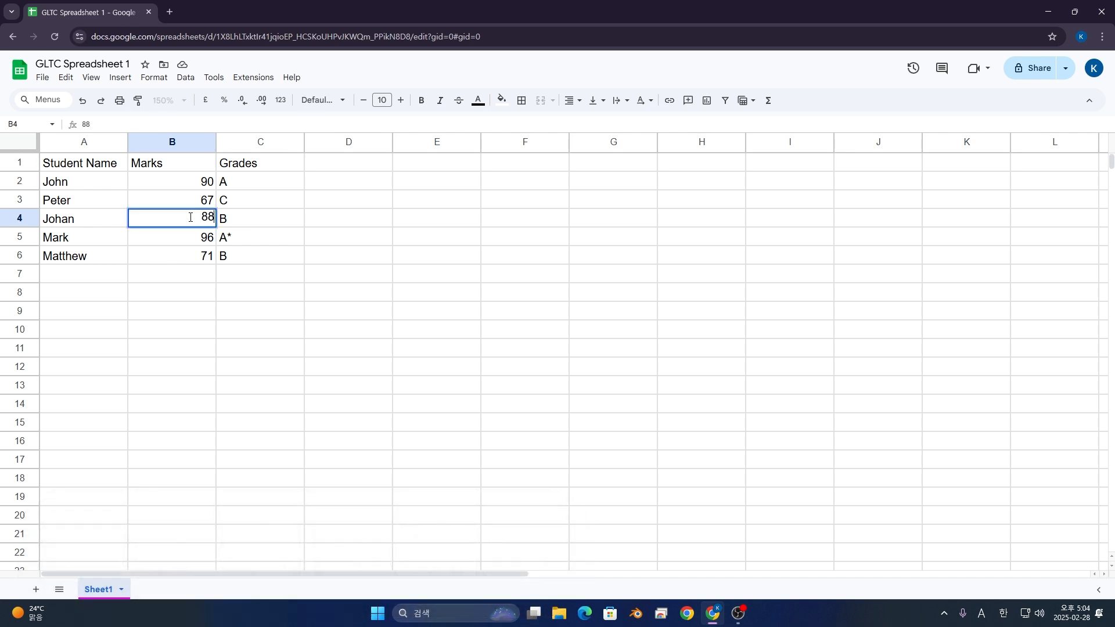
{"action": "key", "text": "Escape"}
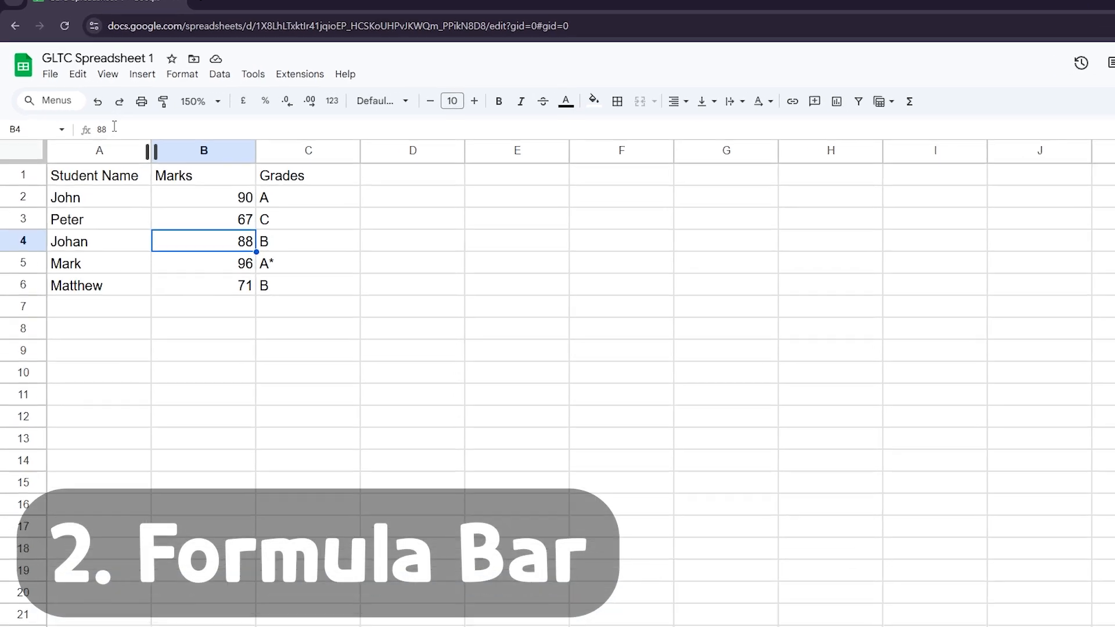
Step: Change the mark in B4 to 89, and open B5 for editing and cancel without changing it
{"action": "left_click", "coordinate": [114, 128]}
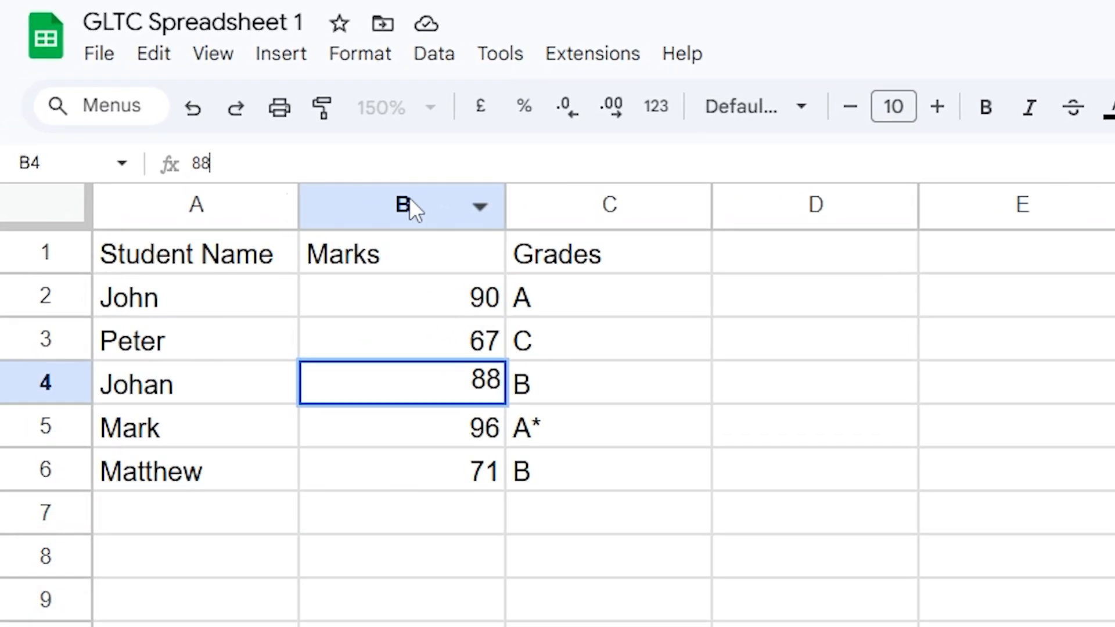
{"action": "key", "text": "BackSpace"}
{"action": "key", "text": "BackSpace"}
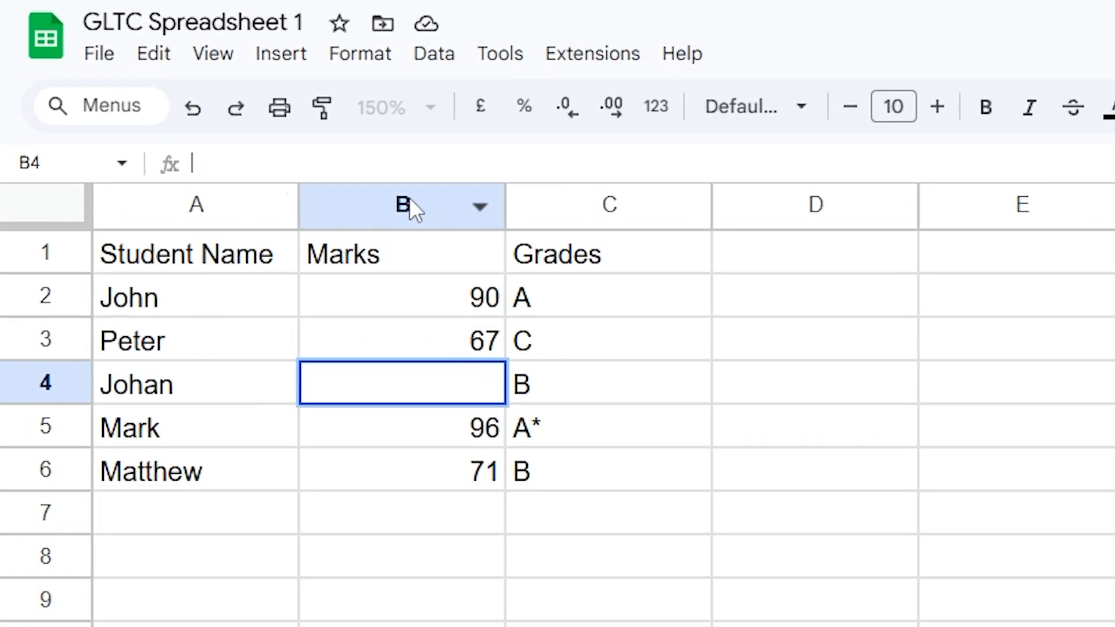
{"action": "type", "text": "89"}
{"action": "key", "text": "Return"}
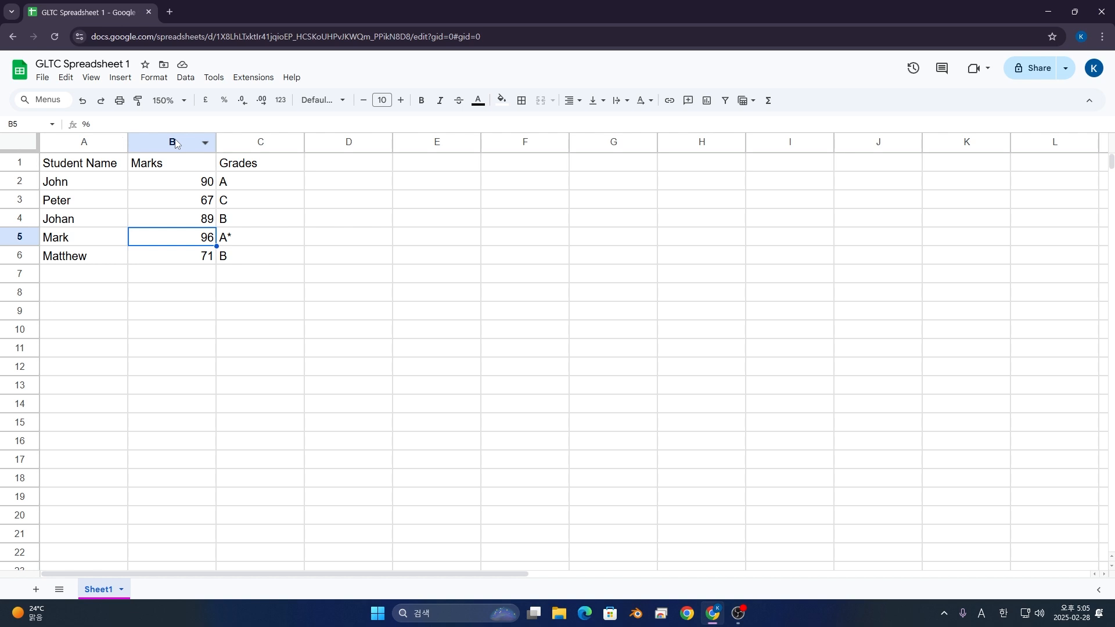
{"action": "key", "text": "F2"}
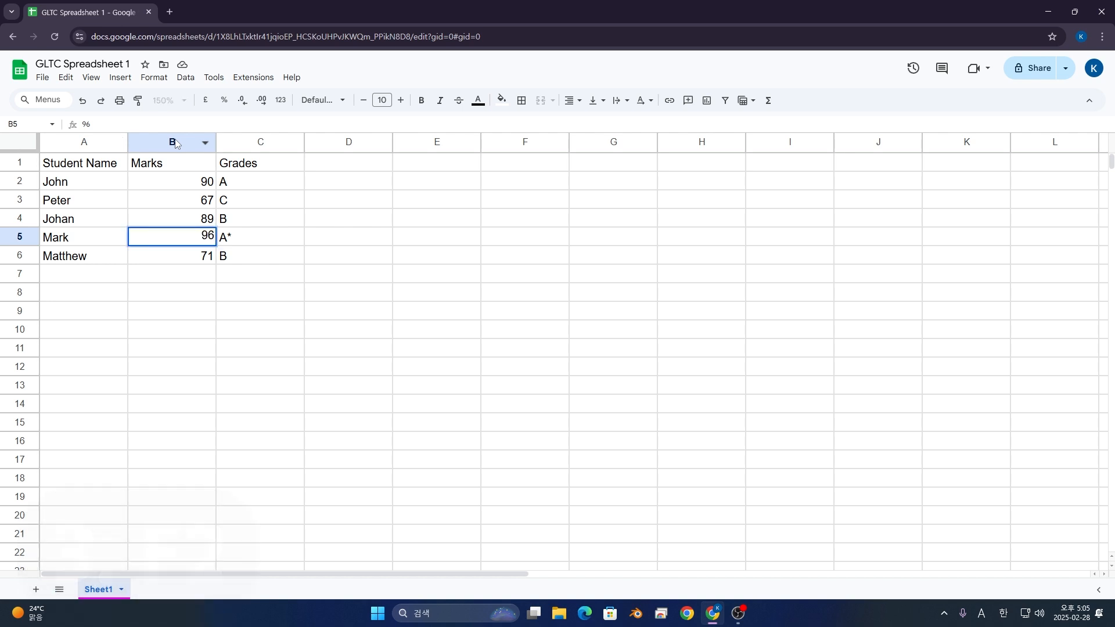
{"action": "key", "text": "Escape"}
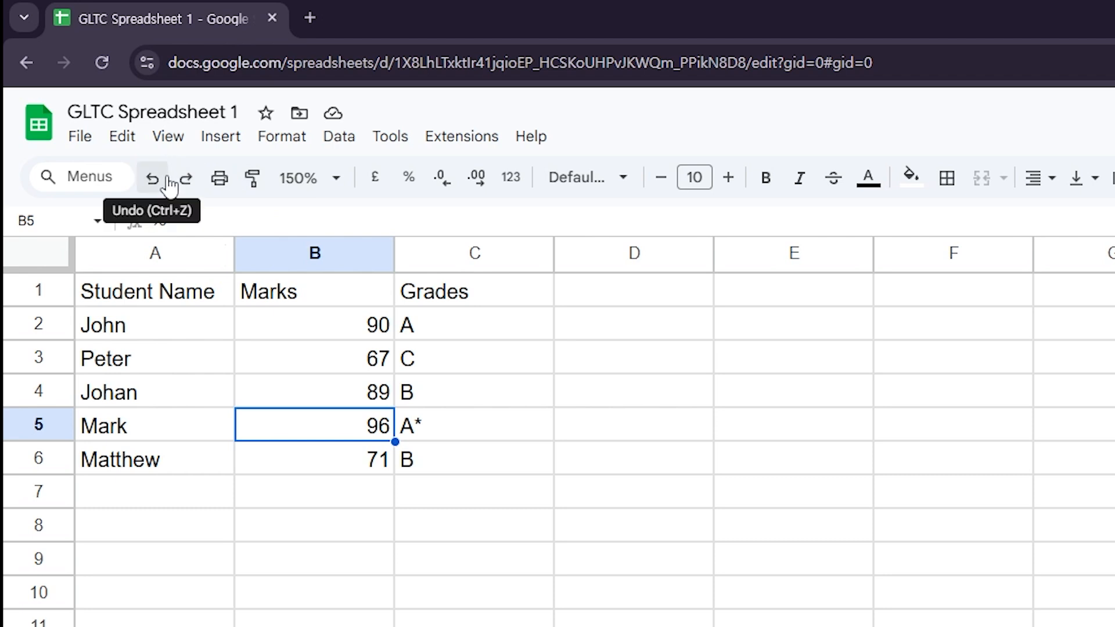
Step: Undo the B4 mark change and the C6 grade entry, and redo the grade entry in C6
{"action": "key", "text": "ctrl+z"}
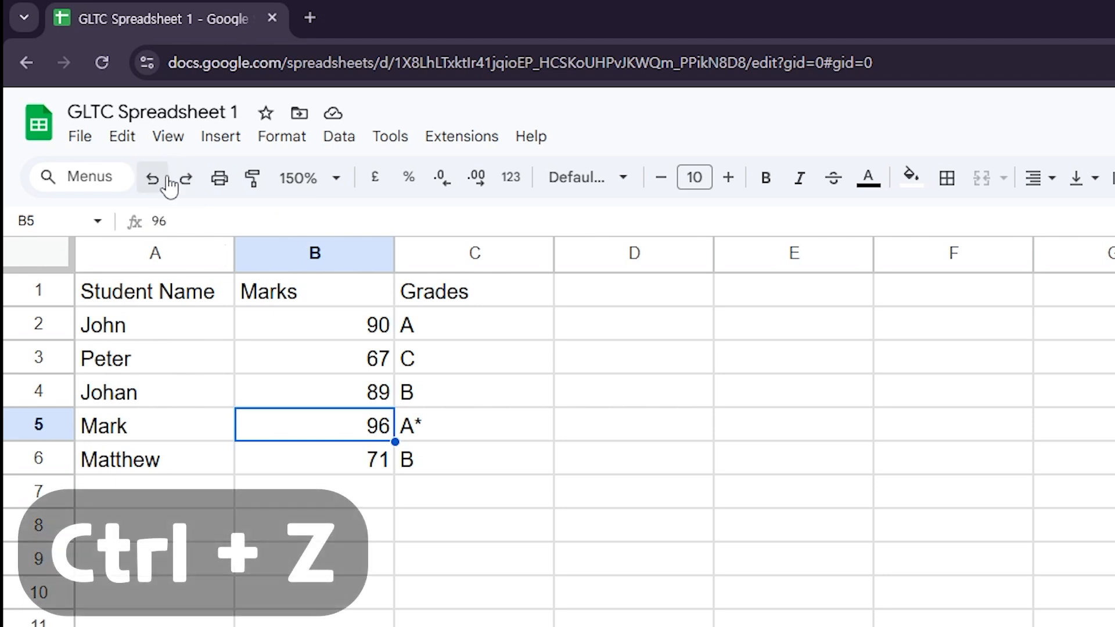
{"action": "double_click", "coordinate": [164, 178]}
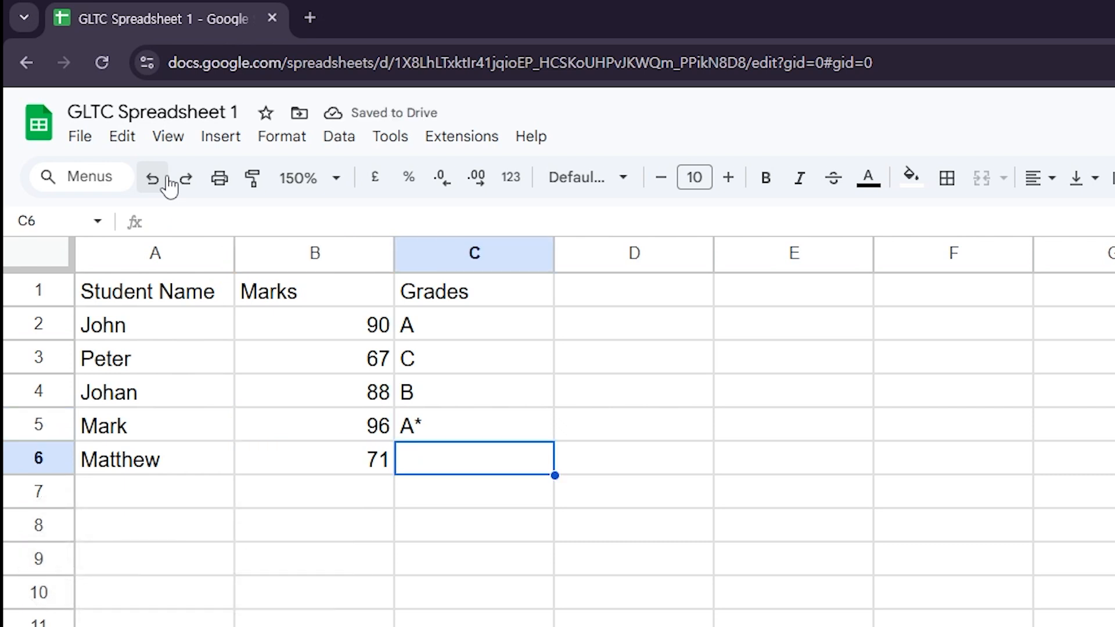
{"action": "key", "text": "ctrl+shift+z"}
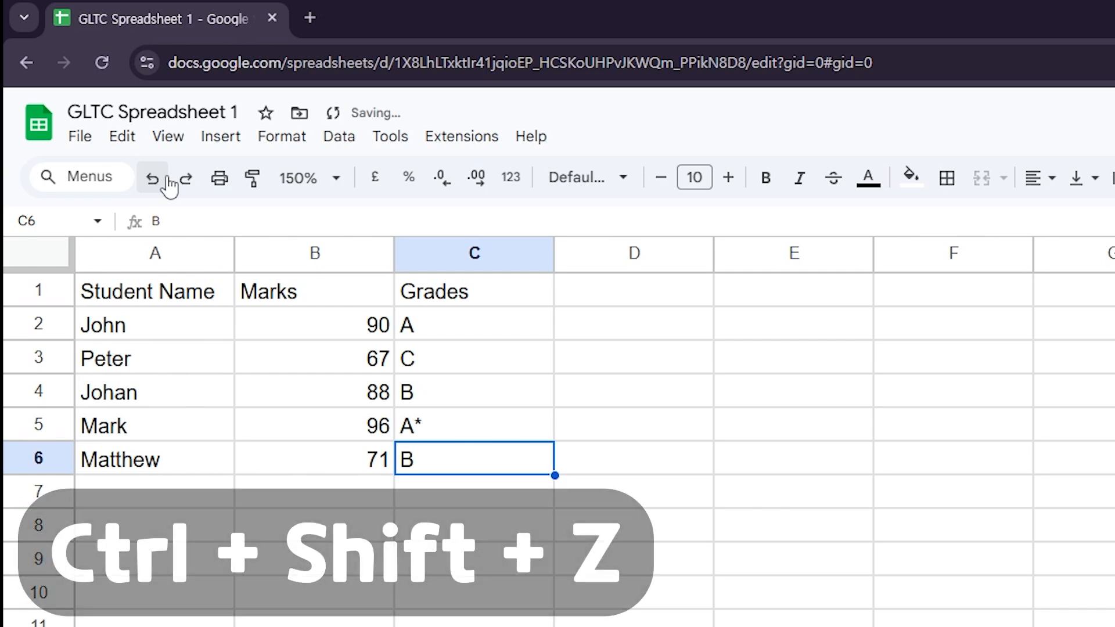
{"action": "left_click", "coordinate": [167, 178]}
{"action": "key", "text": "ctrl+shift+z"}
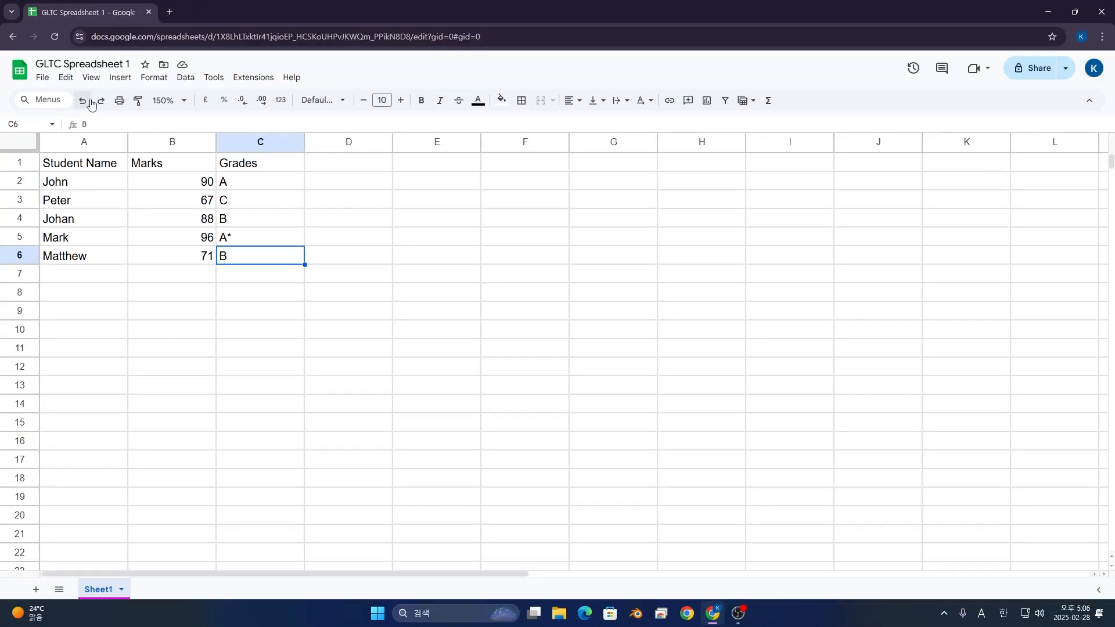
Step: Examine the font, font size, text colour and horizontal alignment options available for the header cells A1:B1
{"action": "left_click", "coordinate": [106, 165]}
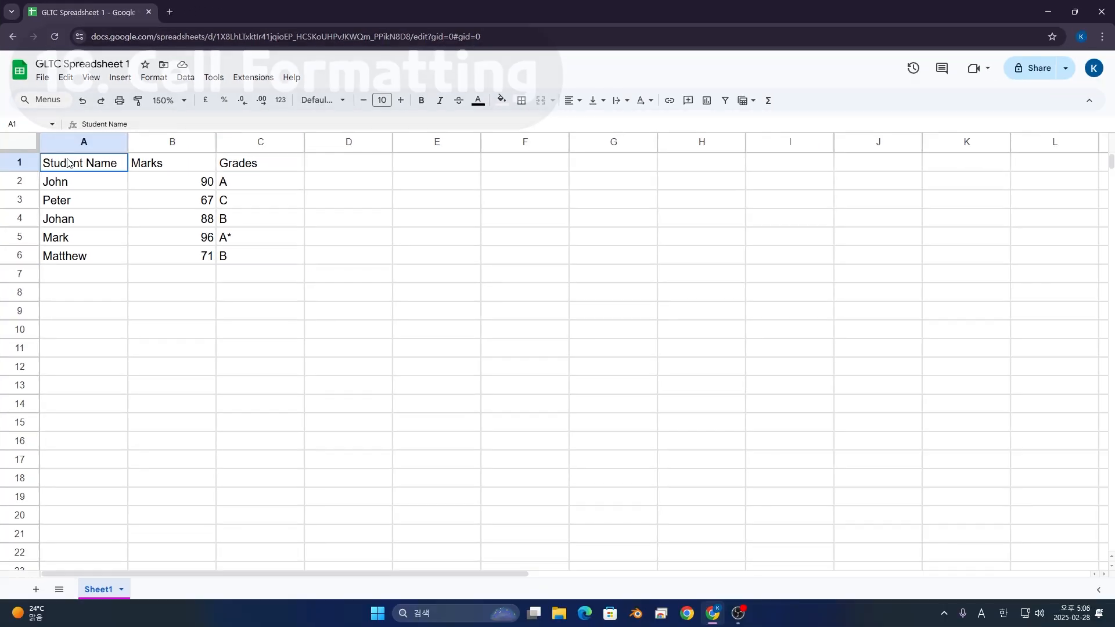
{"action": "left_click_drag", "start_coordinate": [107, 166], "coordinate": [214, 158]}
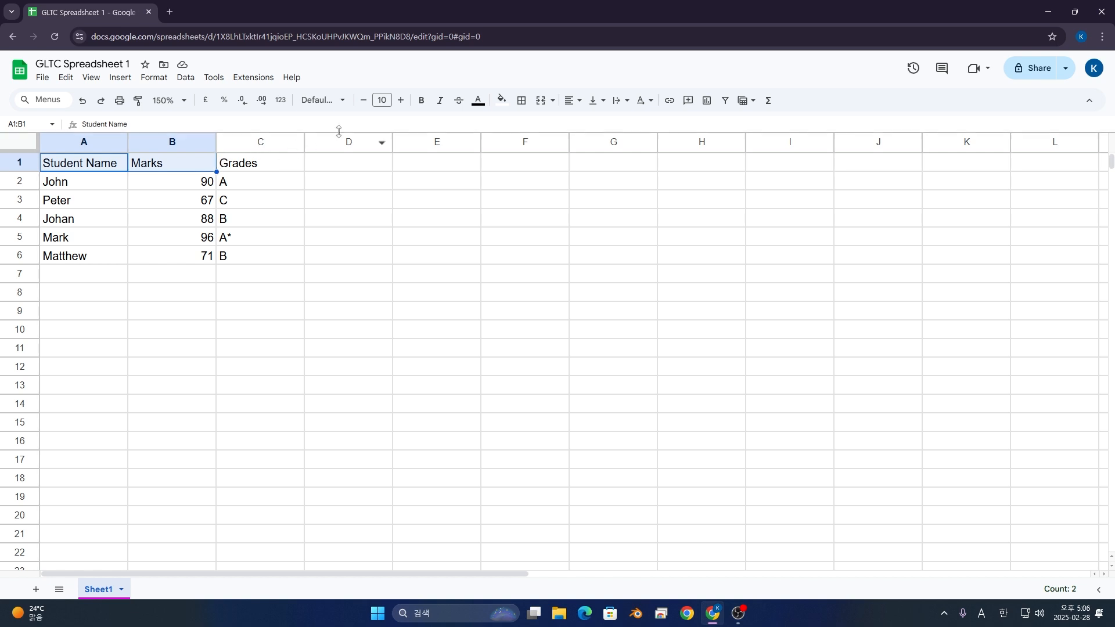
{"action": "left_click", "coordinate": [316, 100]}
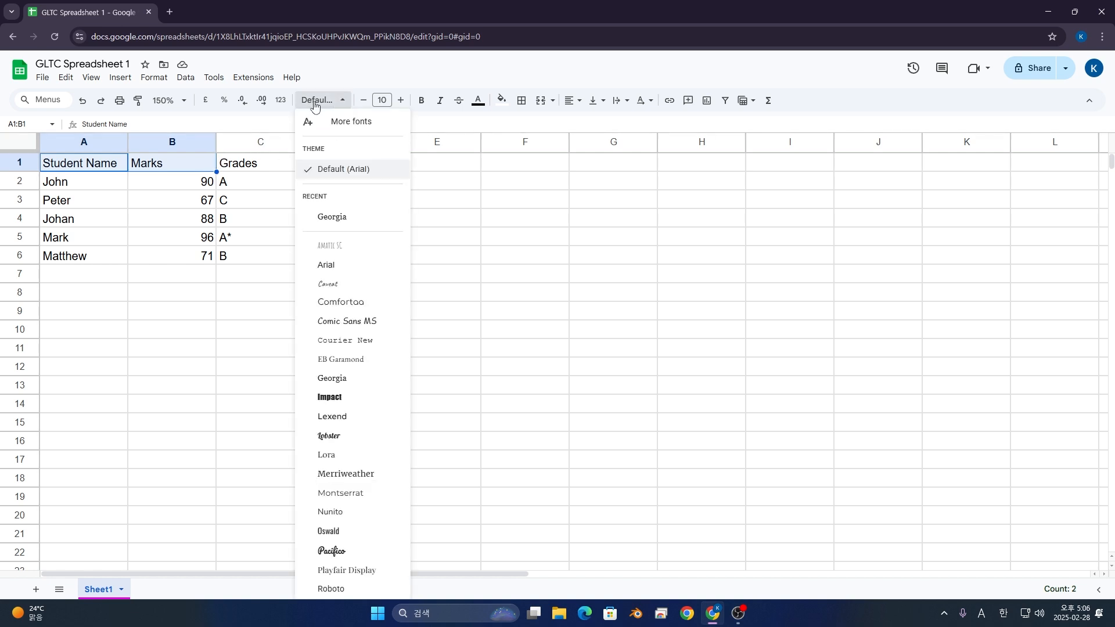
{"action": "left_click", "coordinate": [381, 100]}
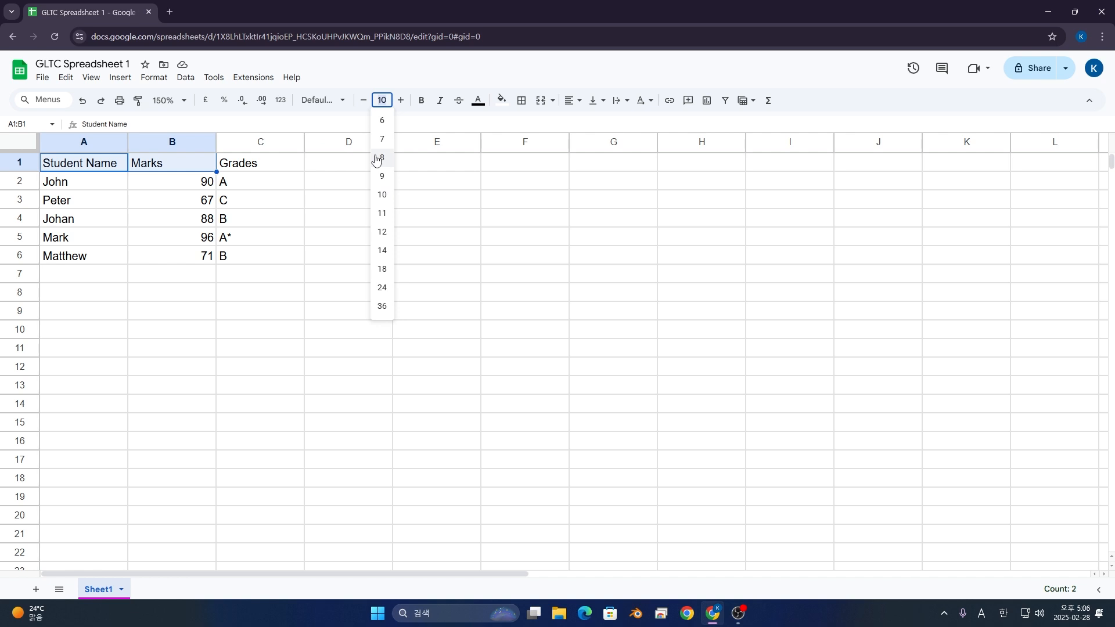
{"action": "left_click", "coordinate": [477, 103]}
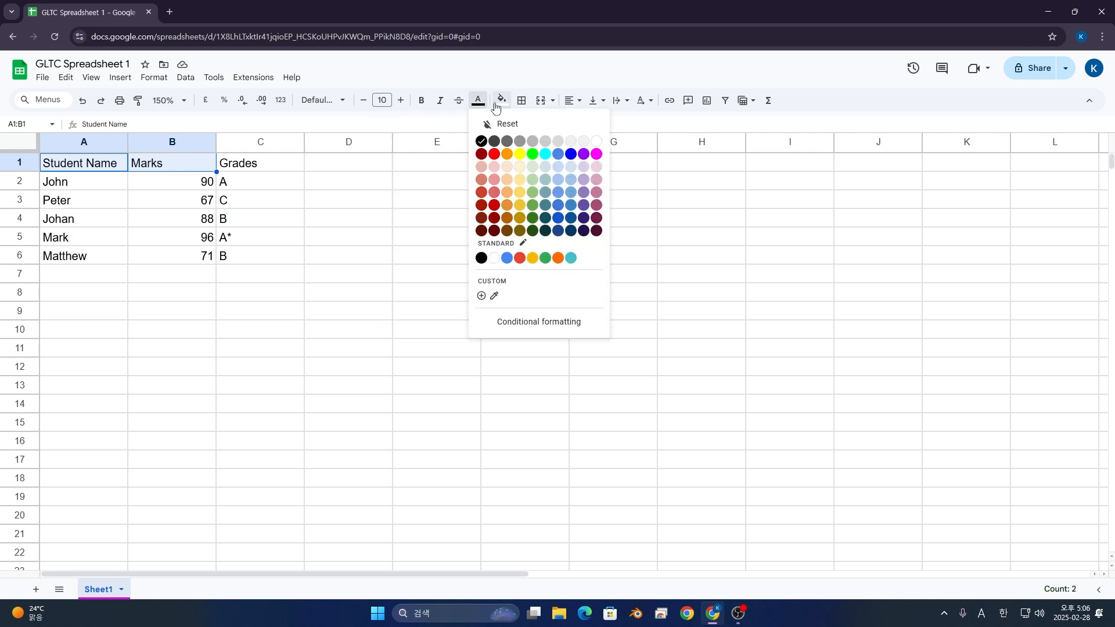
{"action": "left_click", "coordinate": [569, 102]}
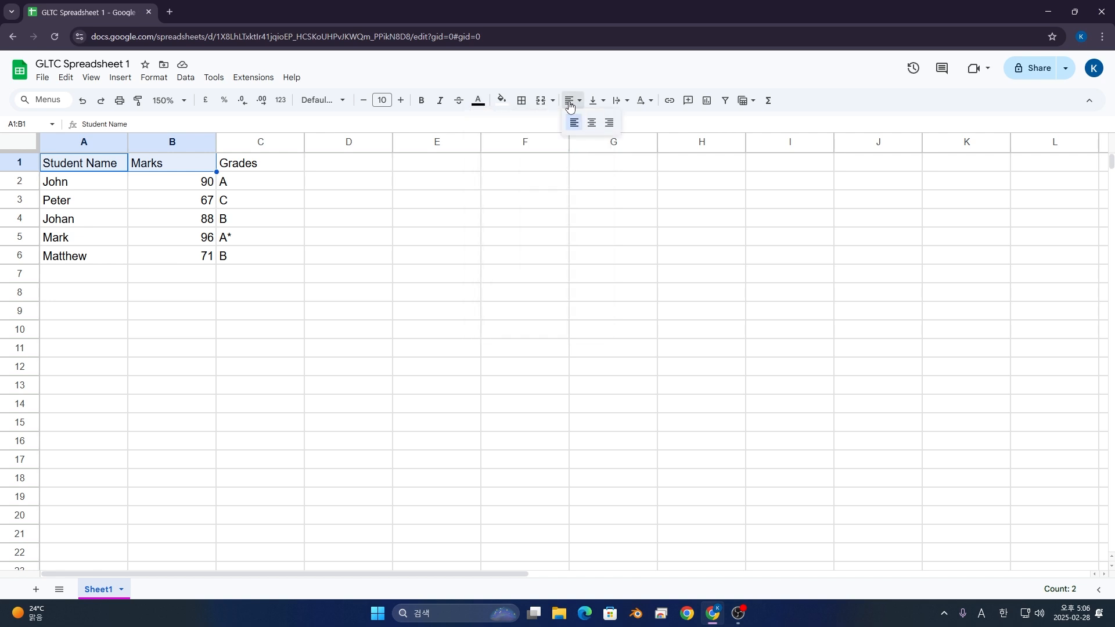
{"action": "left_click", "coordinate": [569, 102]}
{"action": "left_click", "coordinate": [198, 102]}
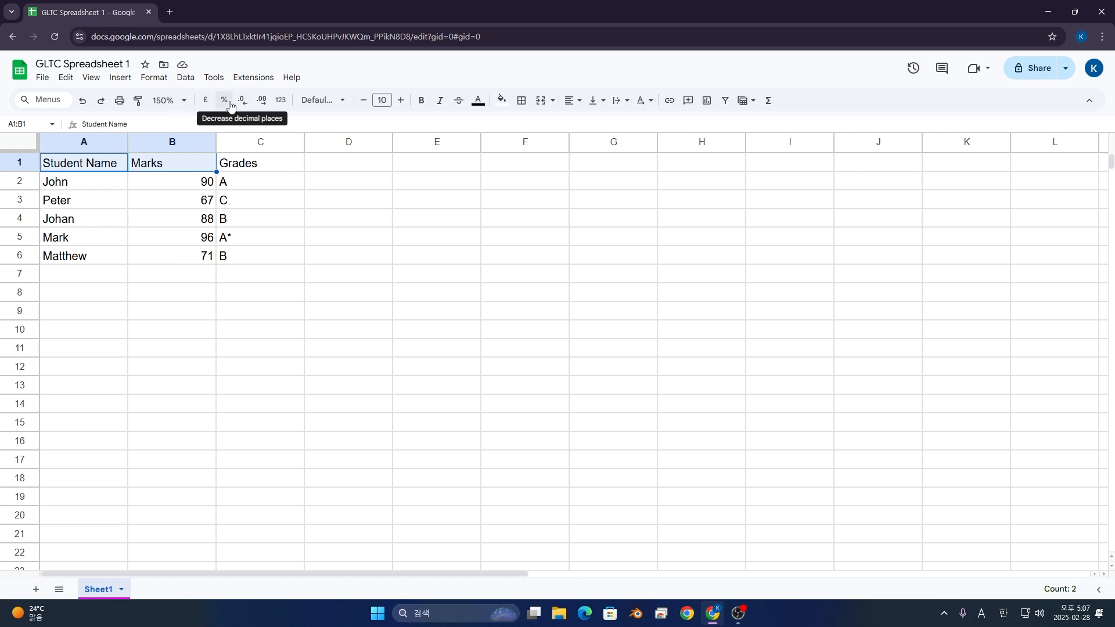
Step: Format the marks in B2:B6 as percentages
{"action": "left_click", "coordinate": [78, 177]}
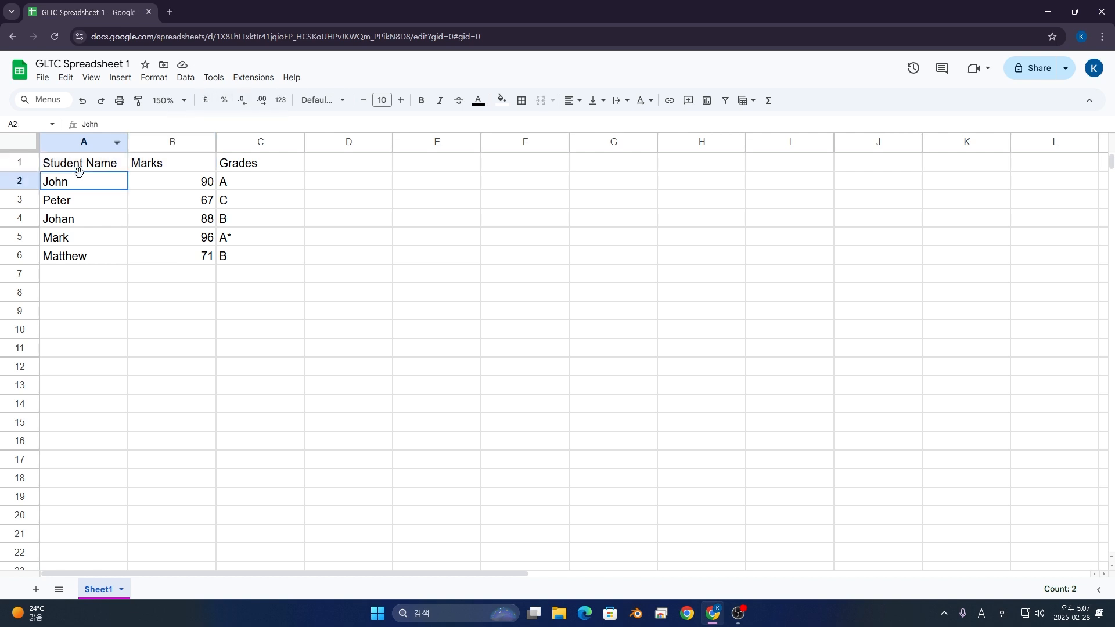
{"action": "left_click", "coordinate": [145, 186]}
{"action": "left_click_drag", "start_coordinate": [144, 188], "coordinate": [152, 264]}
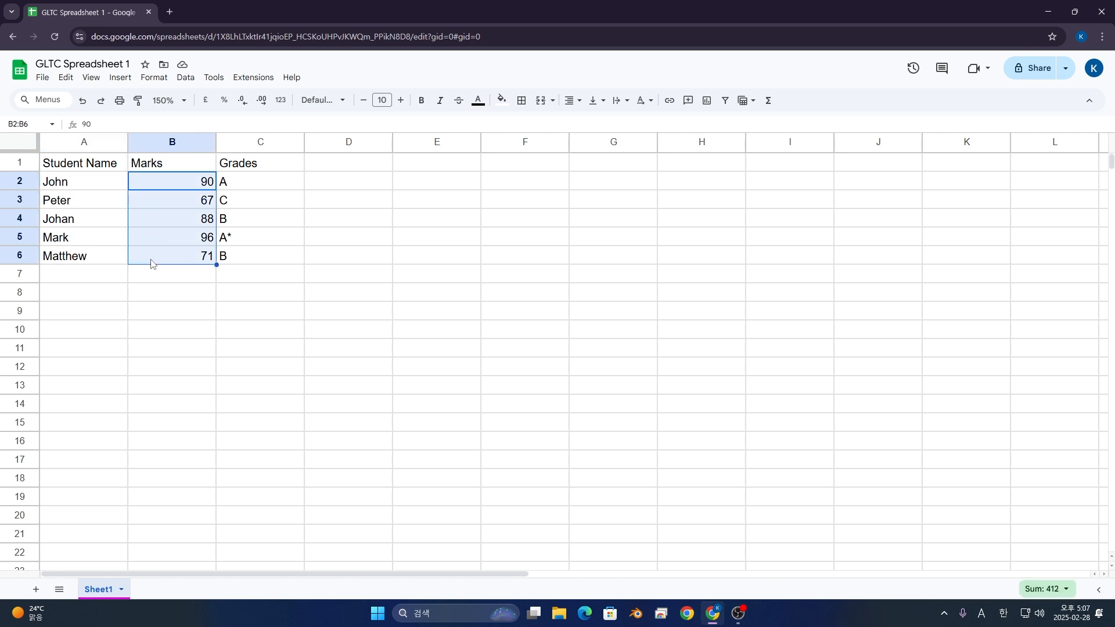
{"action": "left_click", "coordinate": [223, 102]}
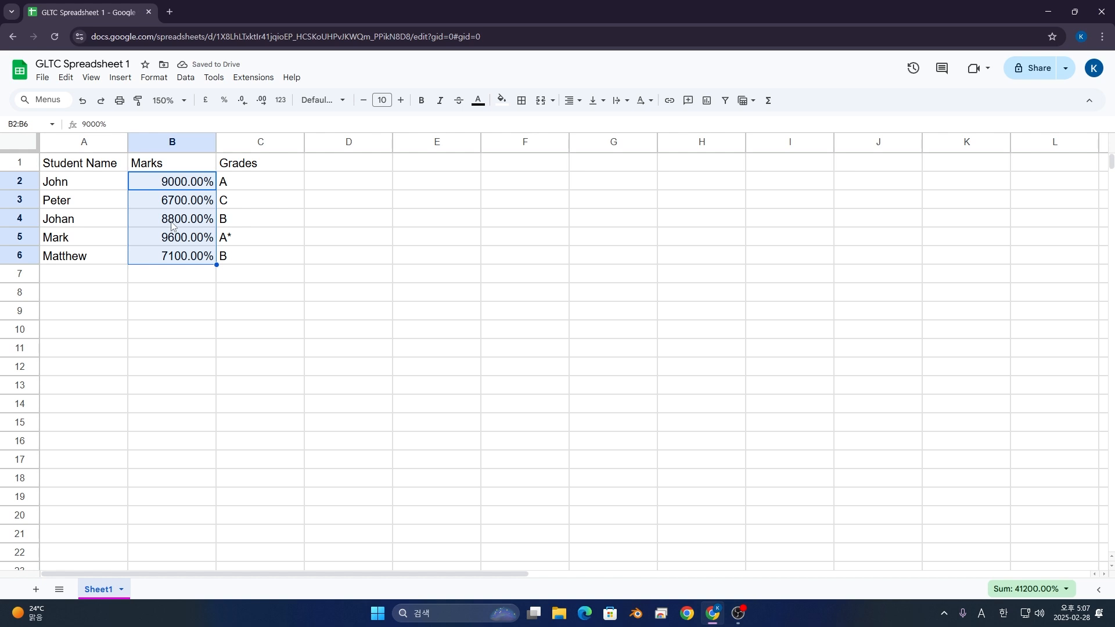
Step: Correct the percentage marks in B2 and B3 to 90% and 67%
{"action": "left_click", "coordinate": [192, 188]}
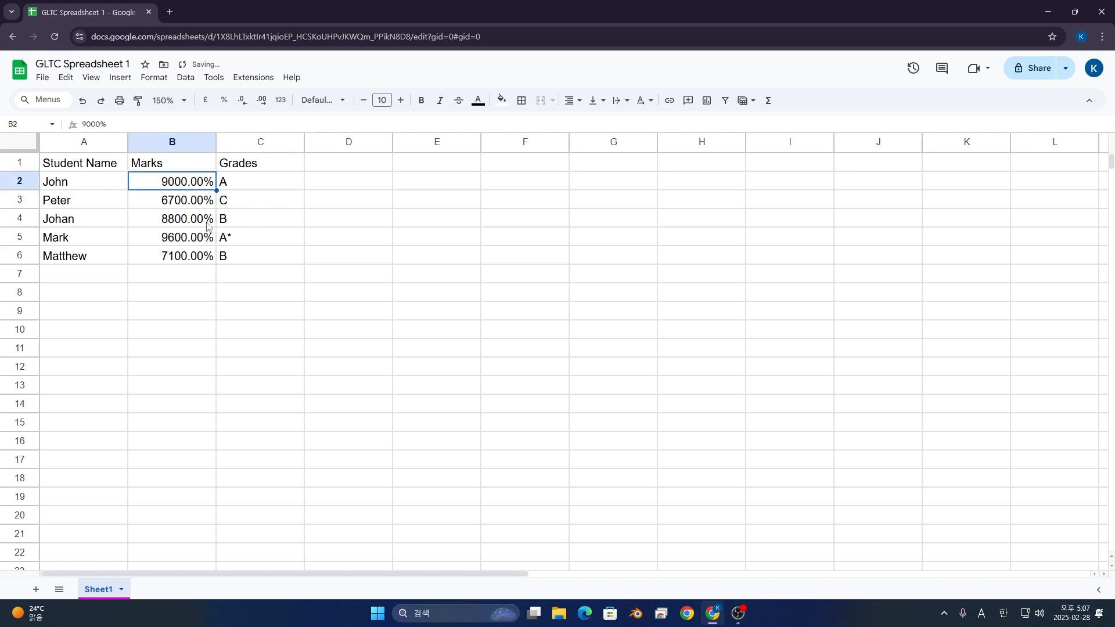
{"action": "double_click", "coordinate": [188, 184]}
{"action": "left_click_drag", "start_coordinate": [192, 181], "coordinate": [200, 182]}
{"action": "key", "text": "BackSpace"}
{"action": "key", "text": "BackSpace"}
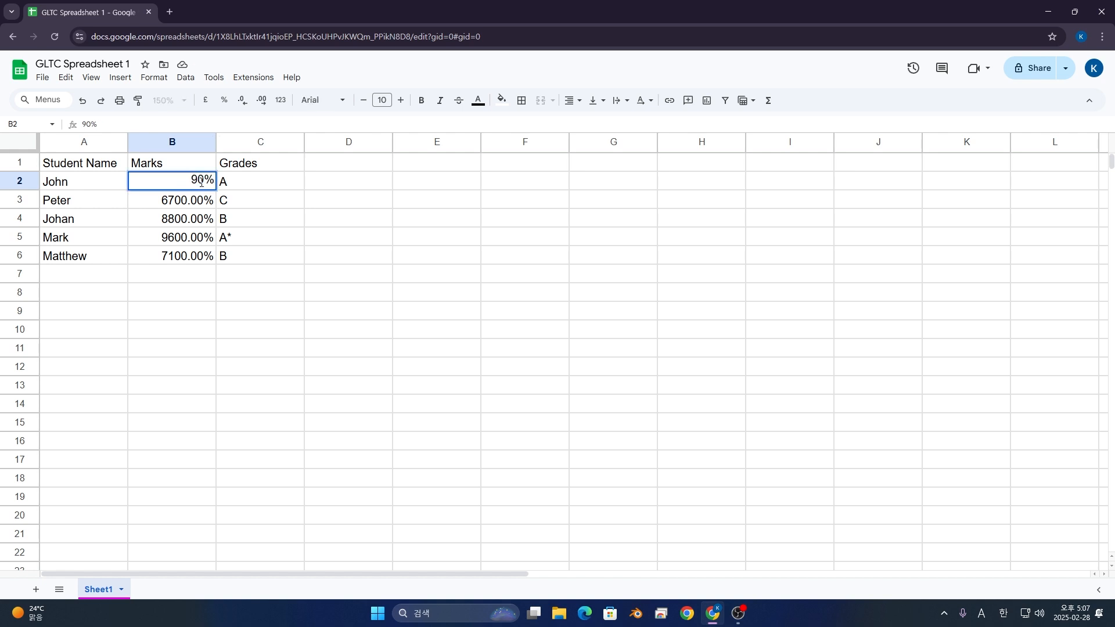
{"action": "double_click", "coordinate": [182, 197]}
{"action": "left_click", "coordinate": [196, 201]}
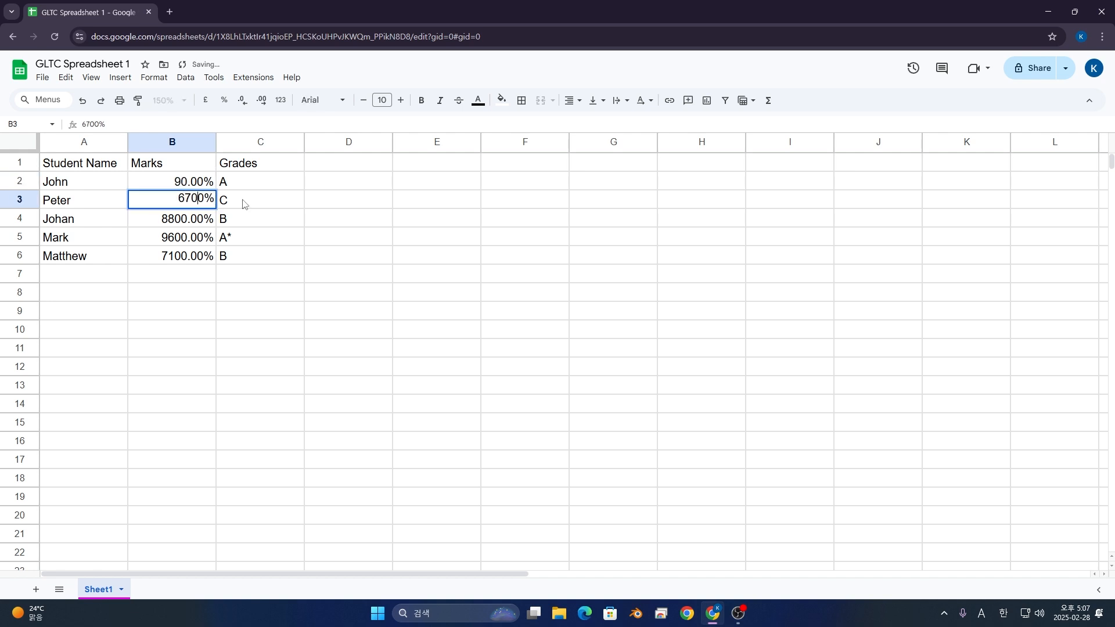
{"action": "key", "text": "BackSpace"}
{"action": "key", "text": "Delete"}
Step: Correct the percentage marks in B4, B5 and B6 to 88%, 96% and 71%
{"action": "left_click", "coordinate": [198, 219]}
{"action": "key", "text": "Return"}
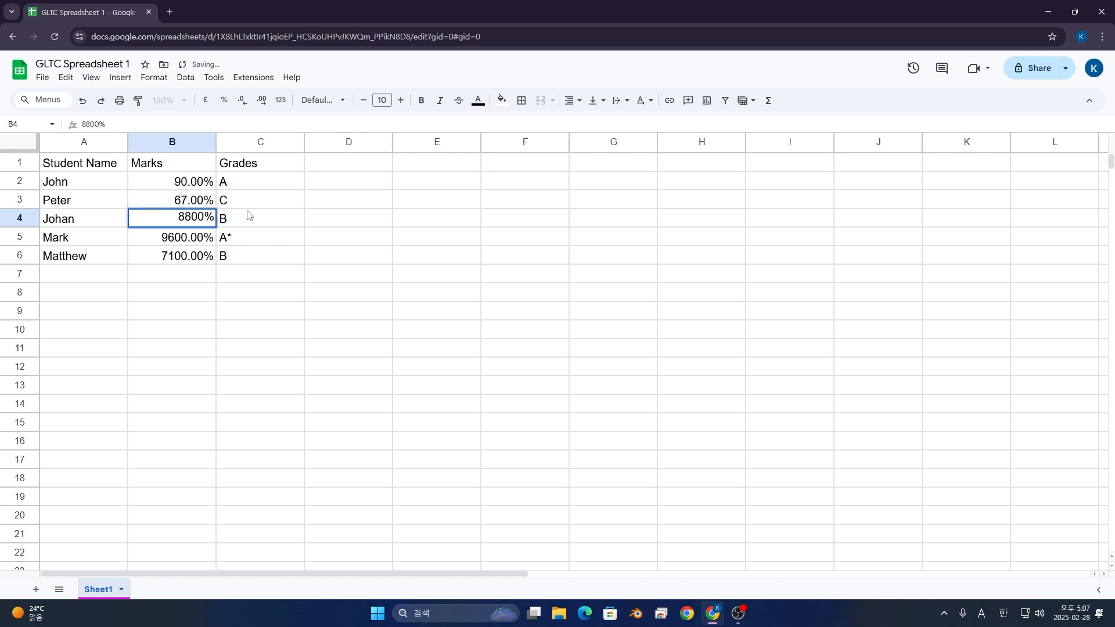
{"action": "key", "text": "Left"}
{"action": "key", "text": "BackSpace"}
{"action": "key", "text": "BackSpace"}
{"action": "key", "text": "Return"}
{"action": "key", "text": "Return"}
{"action": "key", "text": "BackSpace"}
{"action": "key", "text": "BackSpace"}
{"action": "key", "text": "Return"}
{"action": "key", "text": "Return"}
{"action": "key", "text": "BackSpace"}
{"action": "key", "text": "BackSpace"}
{"action": "key", "text": "Return"}
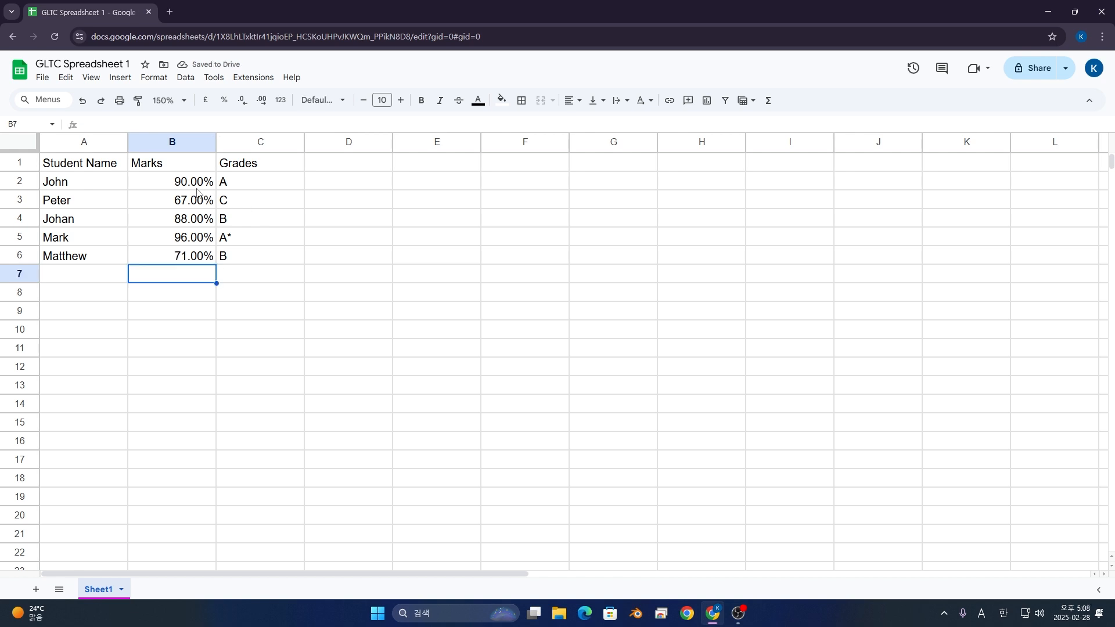
Step: Remove both decimal places from the percentages in B2:B6
{"action": "left_click_drag", "start_coordinate": [204, 186], "coordinate": [202, 255]}
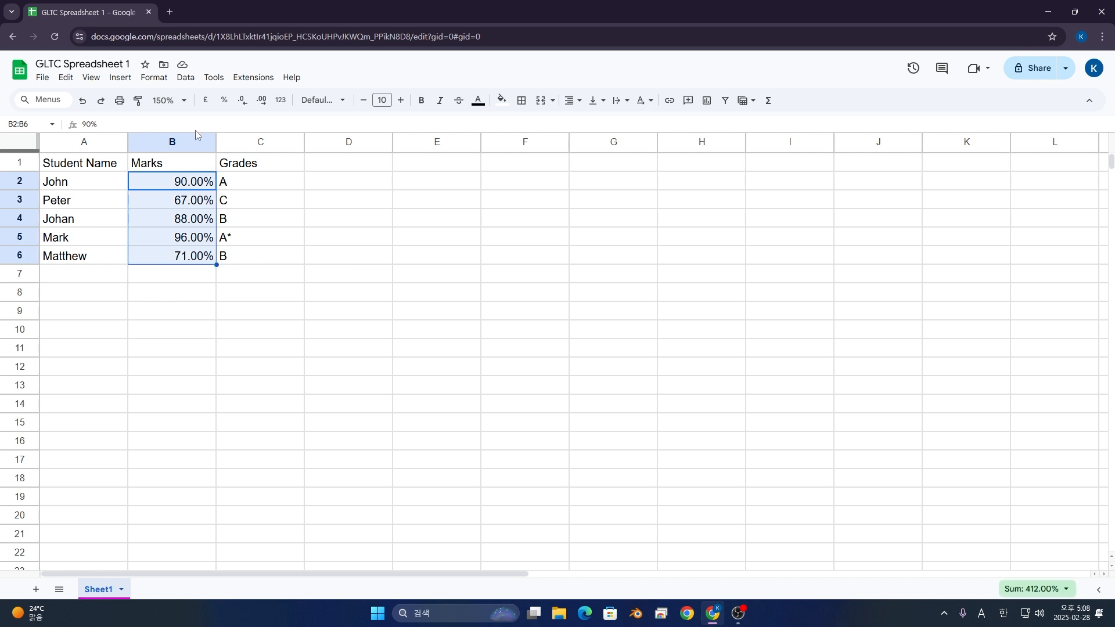
{"action": "left_click", "coordinate": [240, 100]}
{"action": "left_click", "coordinate": [240, 100]}
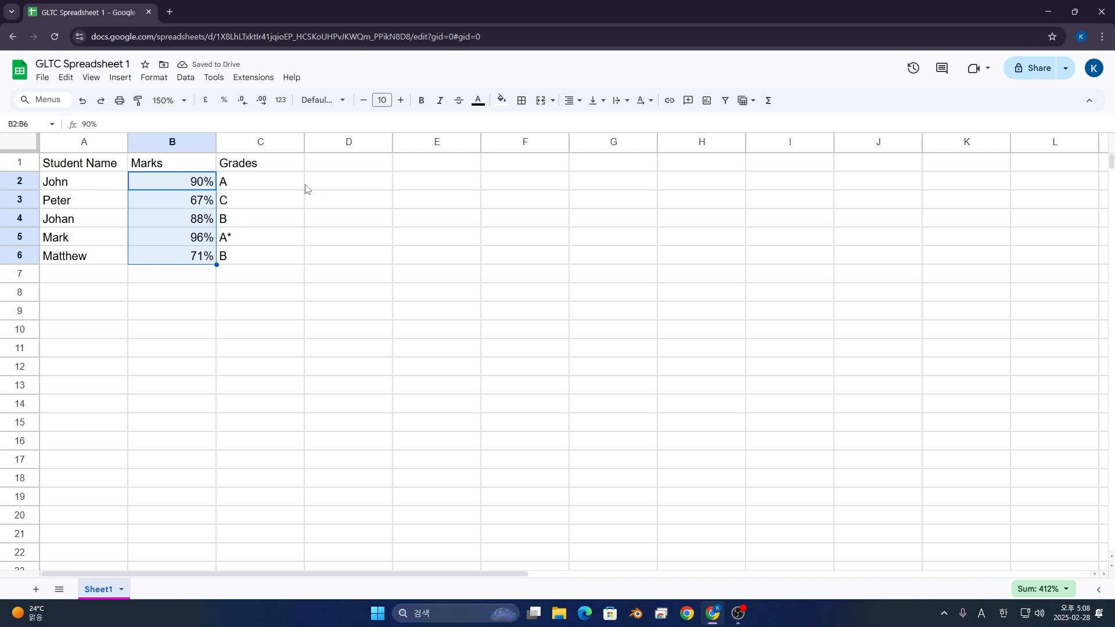
Step: Set the header cells A1:C1 to font size 14 with black text
{"action": "left_click_drag", "start_coordinate": [67, 165], "coordinate": [262, 163]}
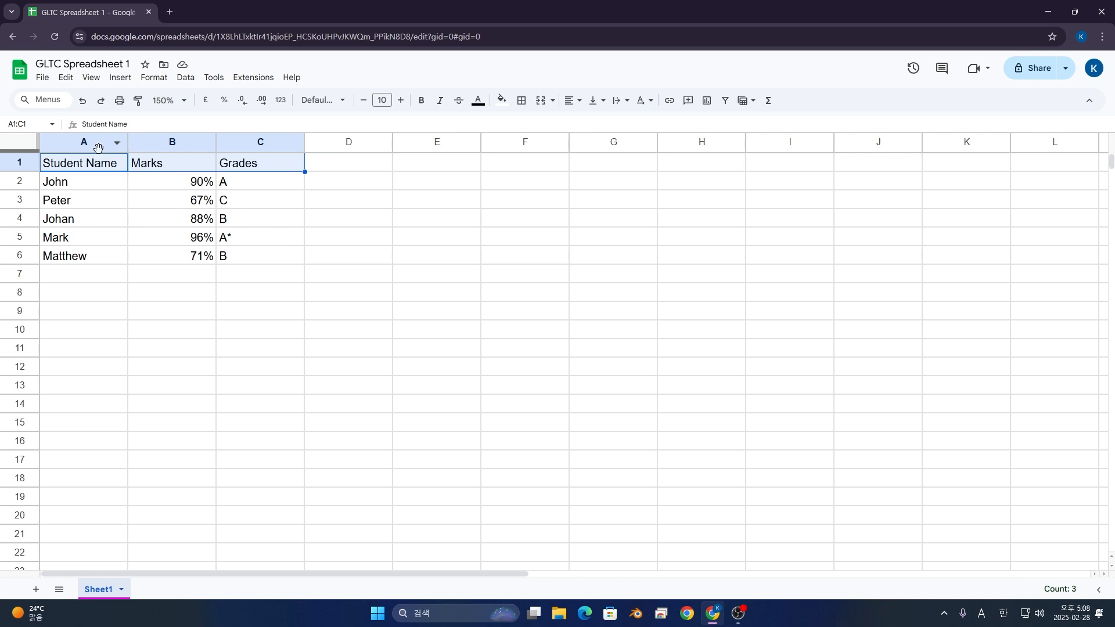
{"action": "left_click", "coordinate": [400, 100]}
{"action": "left_click", "coordinate": [400, 101]}
{"action": "left_click", "coordinate": [400, 100]}
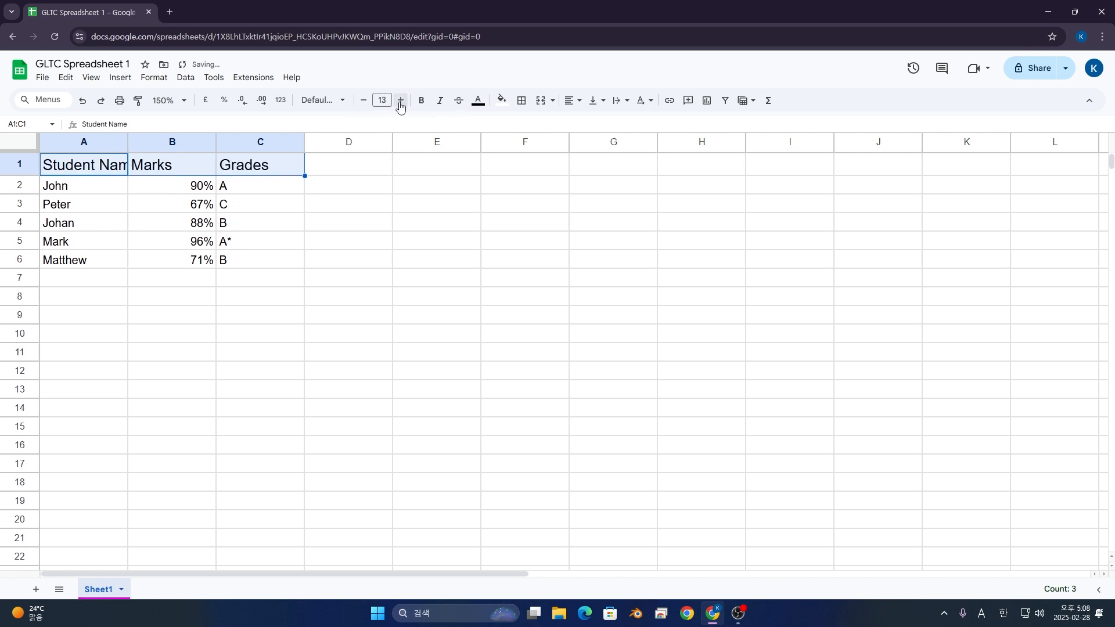
{"action": "left_click", "coordinate": [400, 101]}
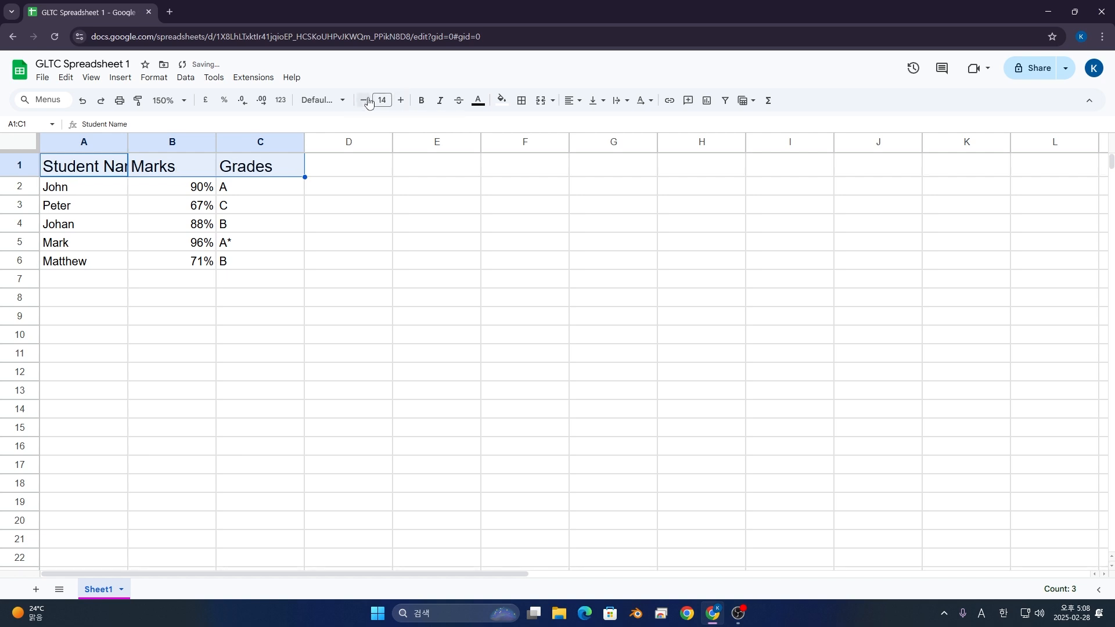
{"action": "left_click", "coordinate": [478, 101]}
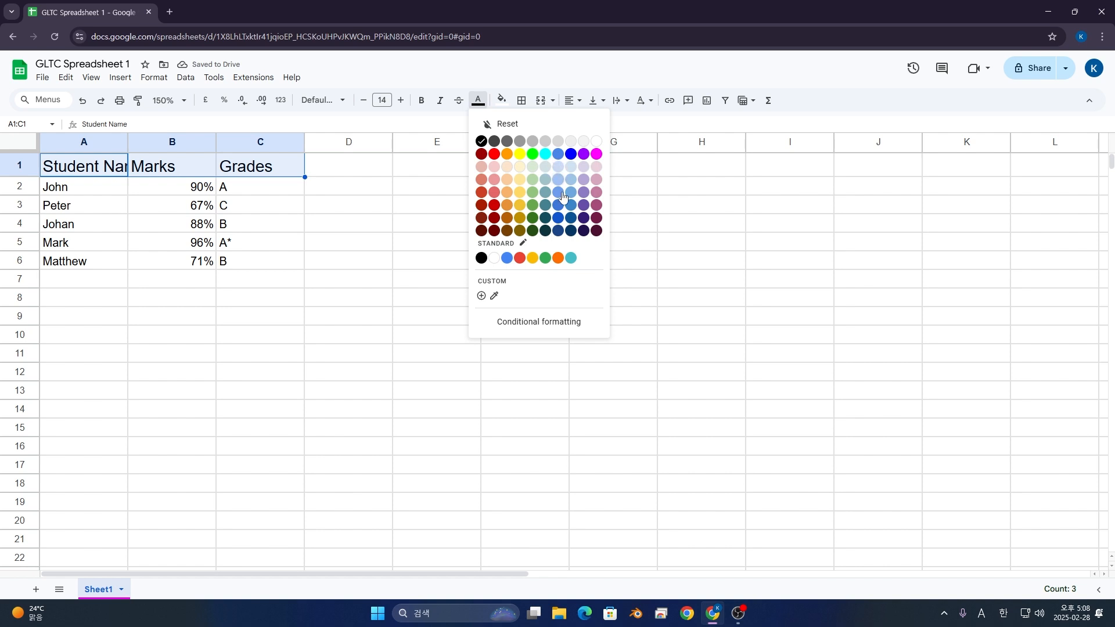
{"action": "left_click", "coordinate": [482, 141]}
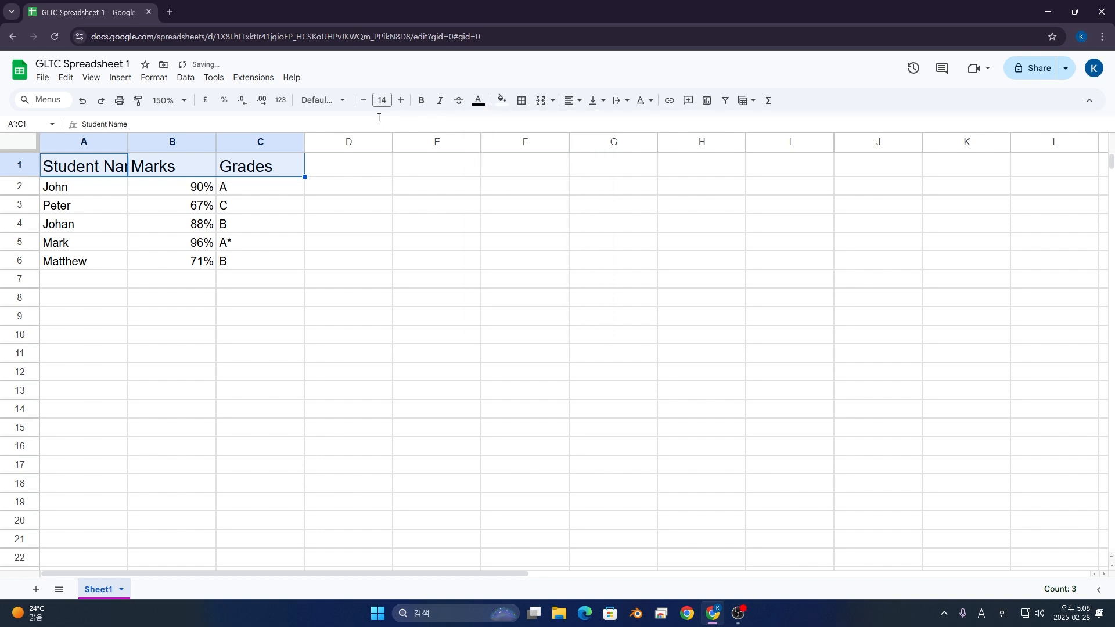
Step: Make the headers in A1:C1 bold and italic, and set their font to Georgia
{"action": "left_click", "coordinate": [423, 105]}
{"action": "left_click", "coordinate": [440, 105]}
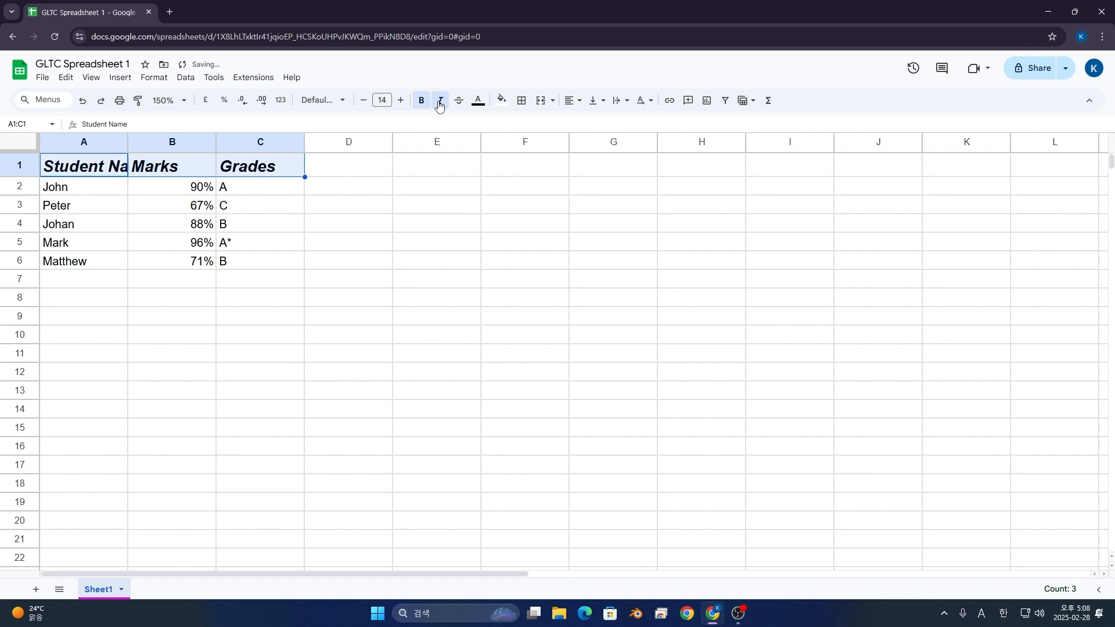
{"action": "left_click", "coordinate": [316, 101]}
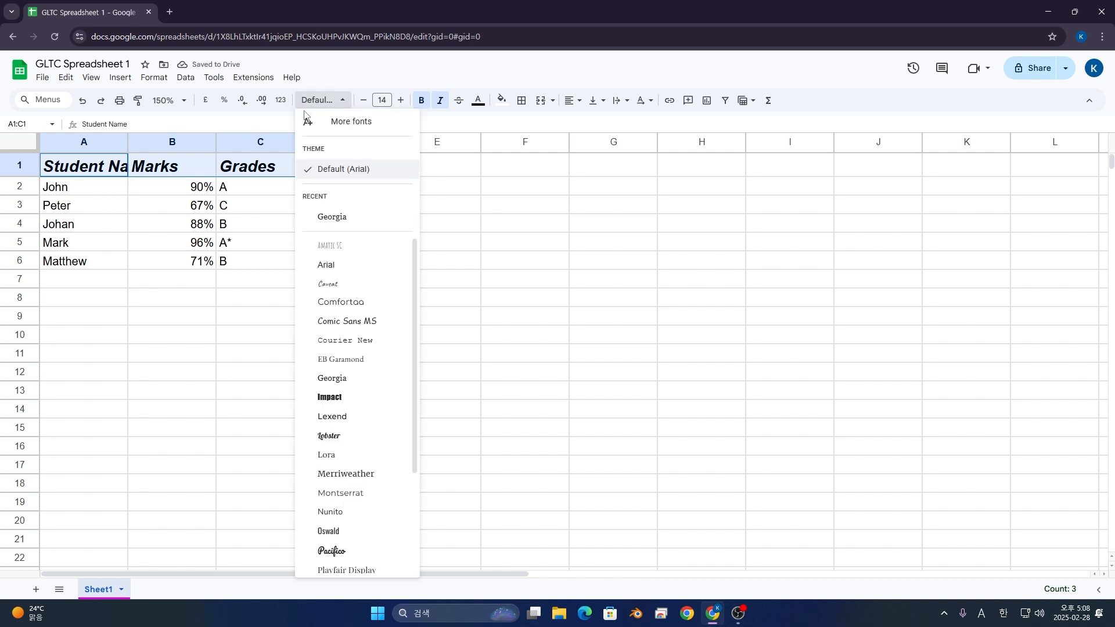
{"action": "left_click", "coordinate": [341, 223]}
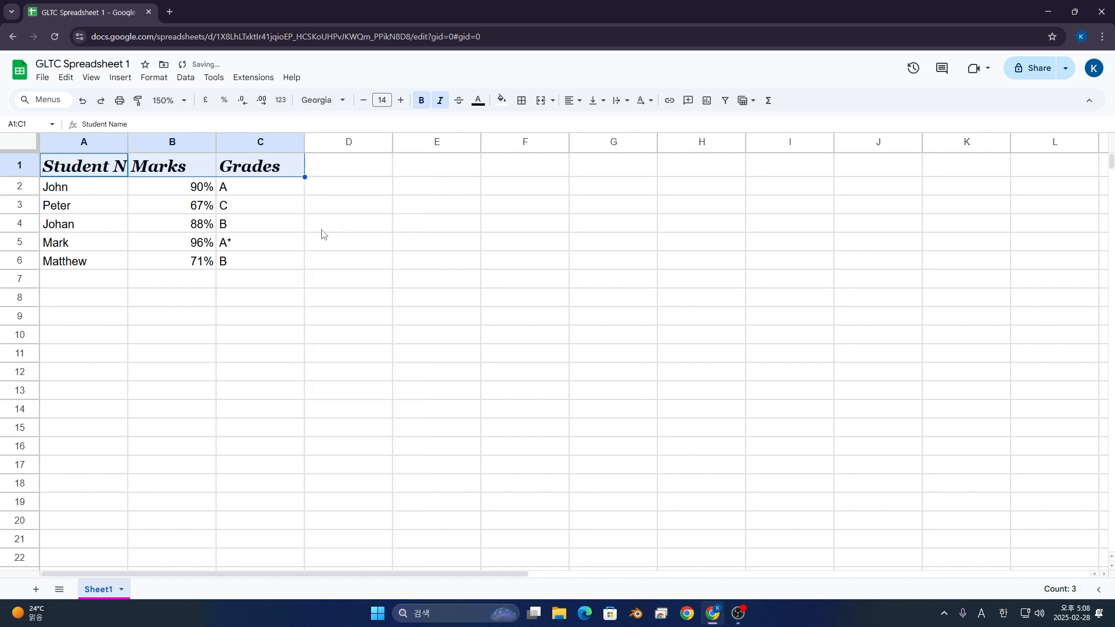
Step: Increase the font size of the student names in A2:A6 to 12
{"action": "left_click", "coordinate": [208, 189]}
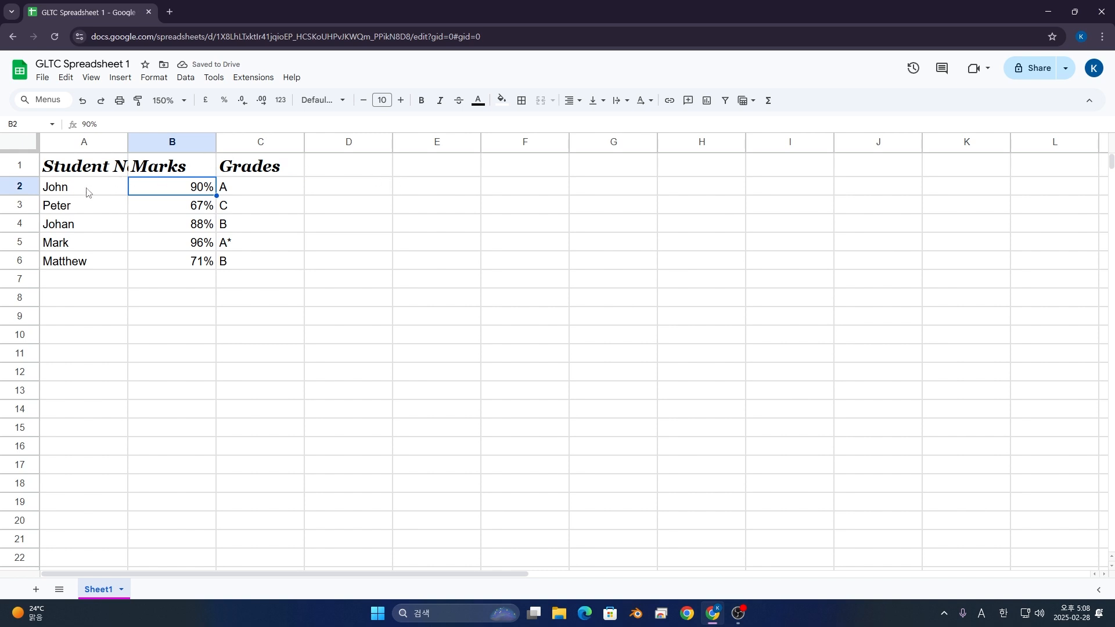
{"action": "left_click_drag", "start_coordinate": [86, 191], "coordinate": [83, 256]}
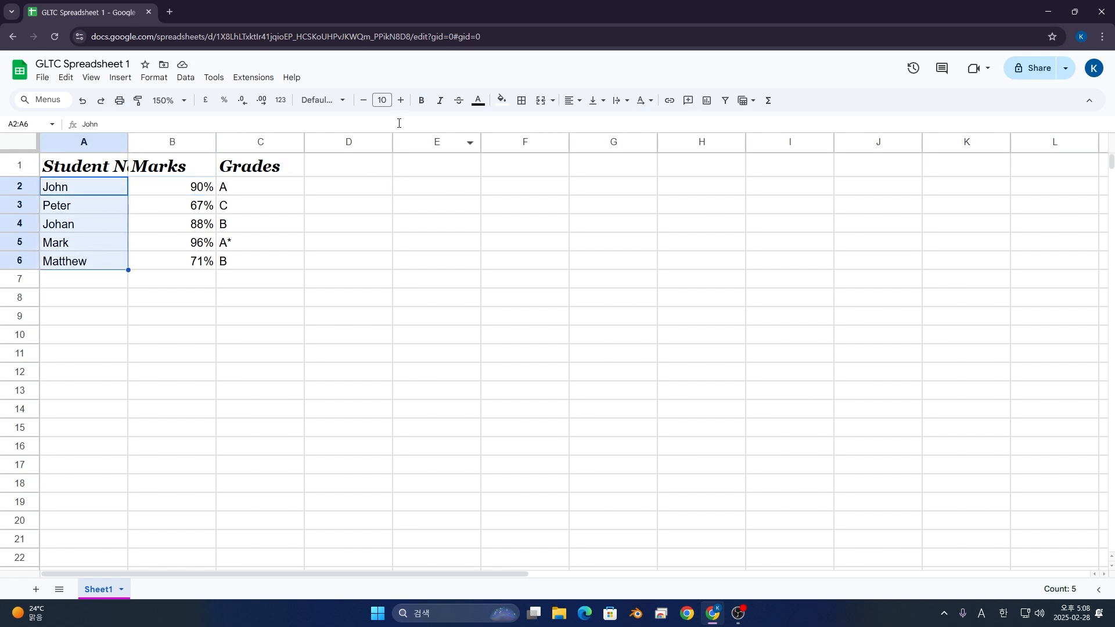
{"action": "left_click", "coordinate": [386, 100]}
{"action": "left_click", "coordinate": [402, 101]}
{"action": "left_click", "coordinate": [402, 101]}
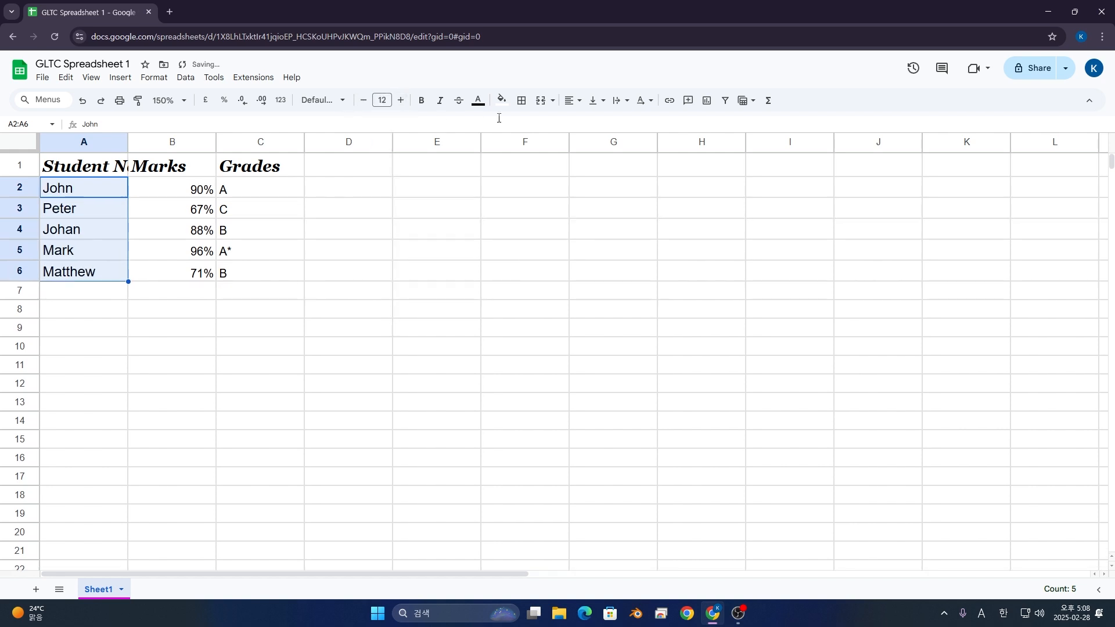
Step: Try the Arial and Amatic SC fonts on the student names in A2:A6, and settle on Lexend
{"action": "left_click", "coordinate": [325, 101]}
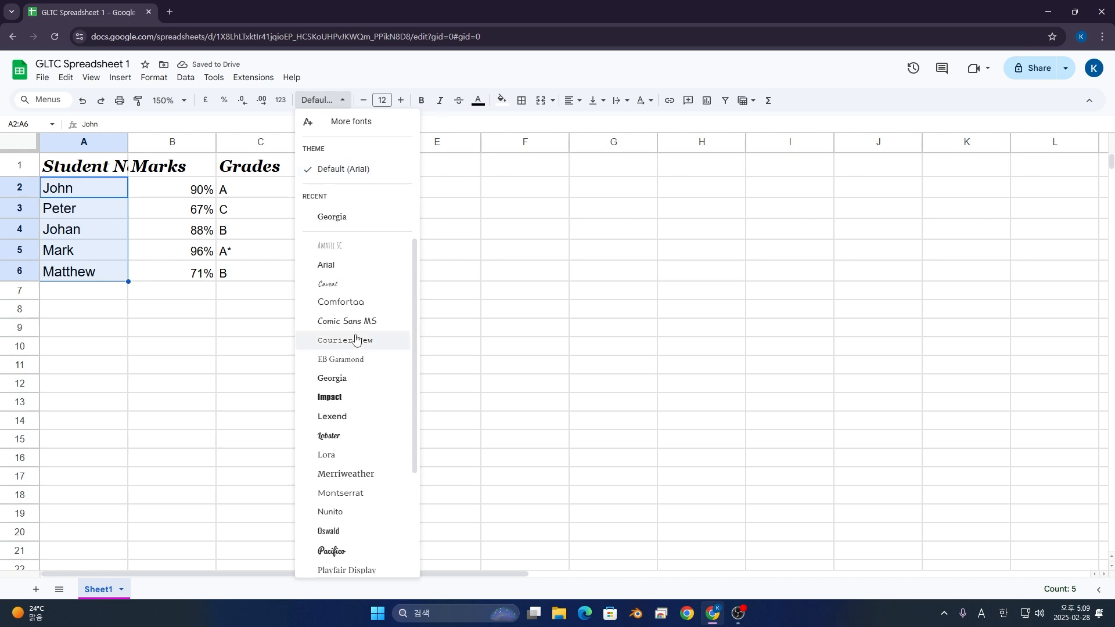
{"action": "left_click", "coordinate": [346, 273]}
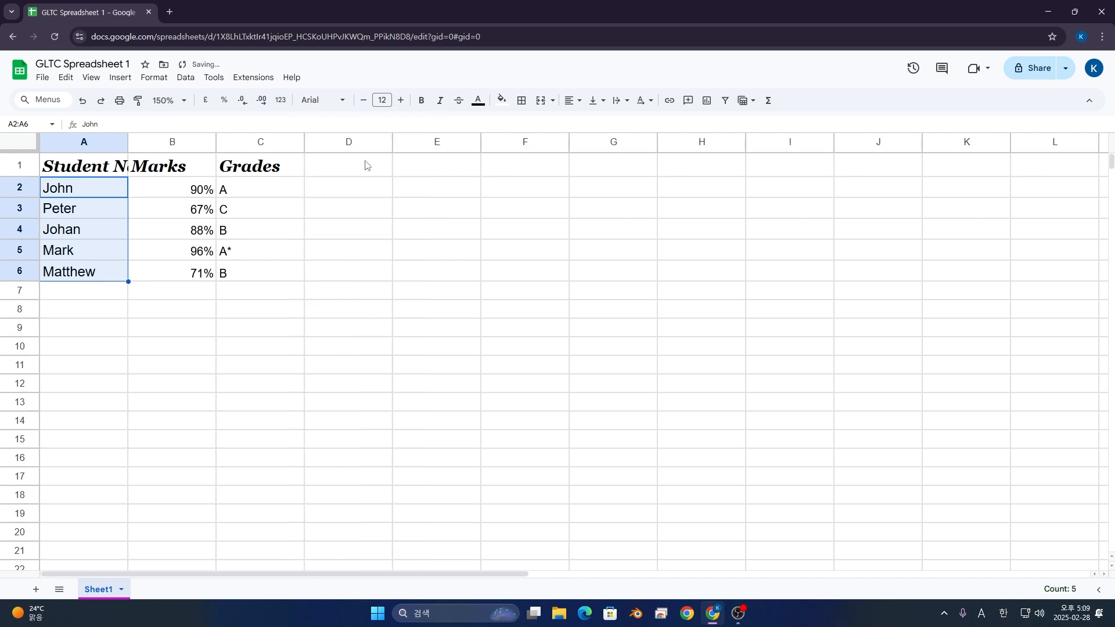
{"action": "left_click", "coordinate": [339, 103]}
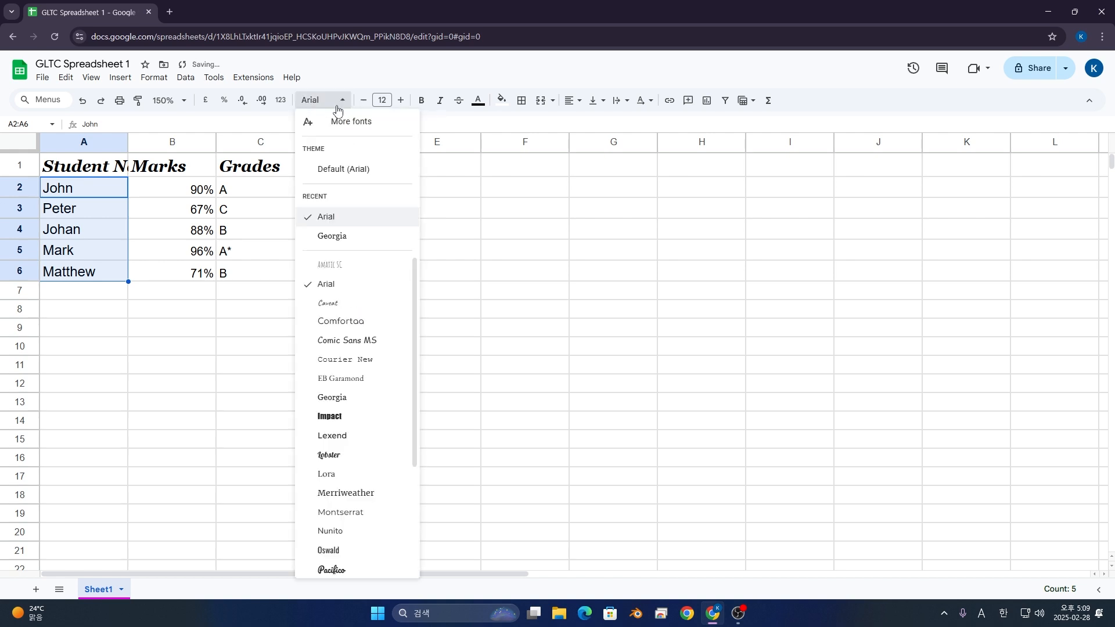
{"action": "left_click", "coordinate": [358, 264]}
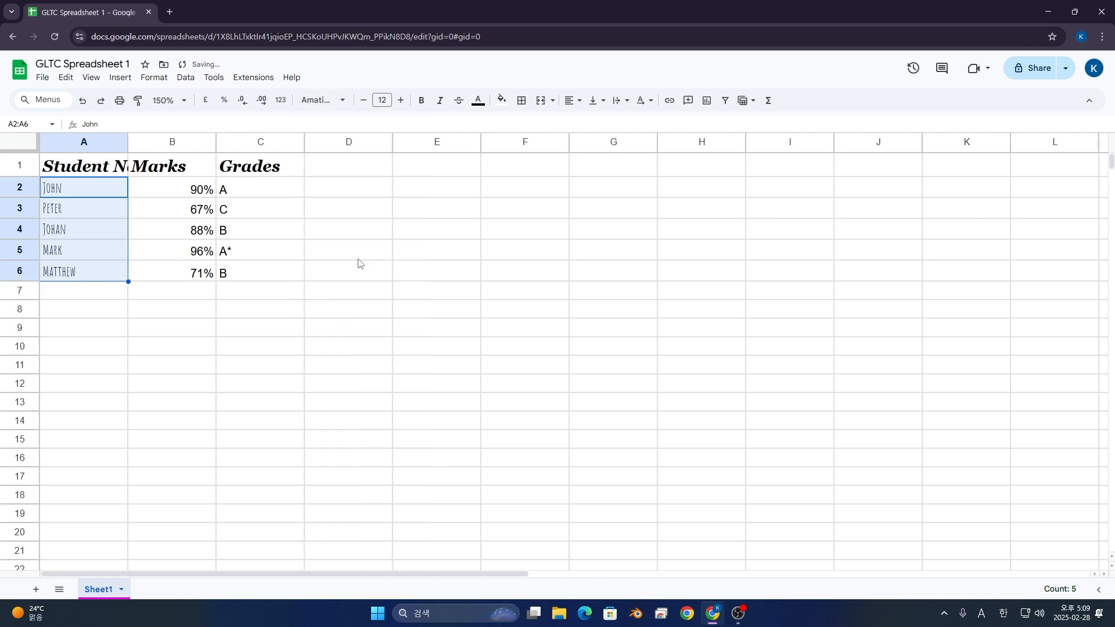
{"action": "left_click", "coordinate": [324, 101]}
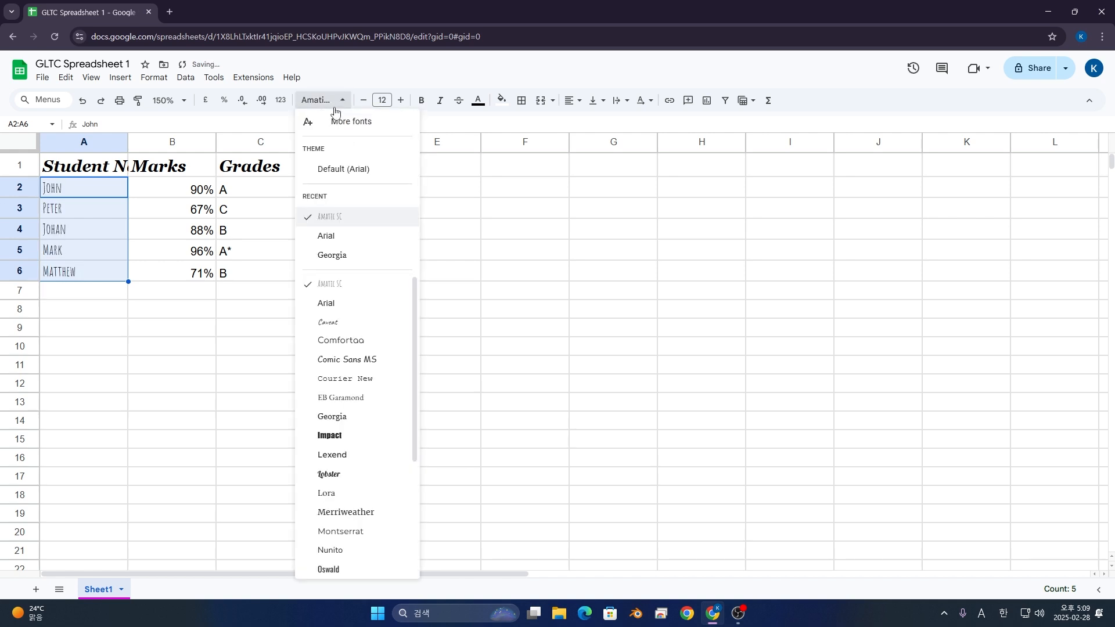
{"action": "left_click", "coordinate": [359, 460]}
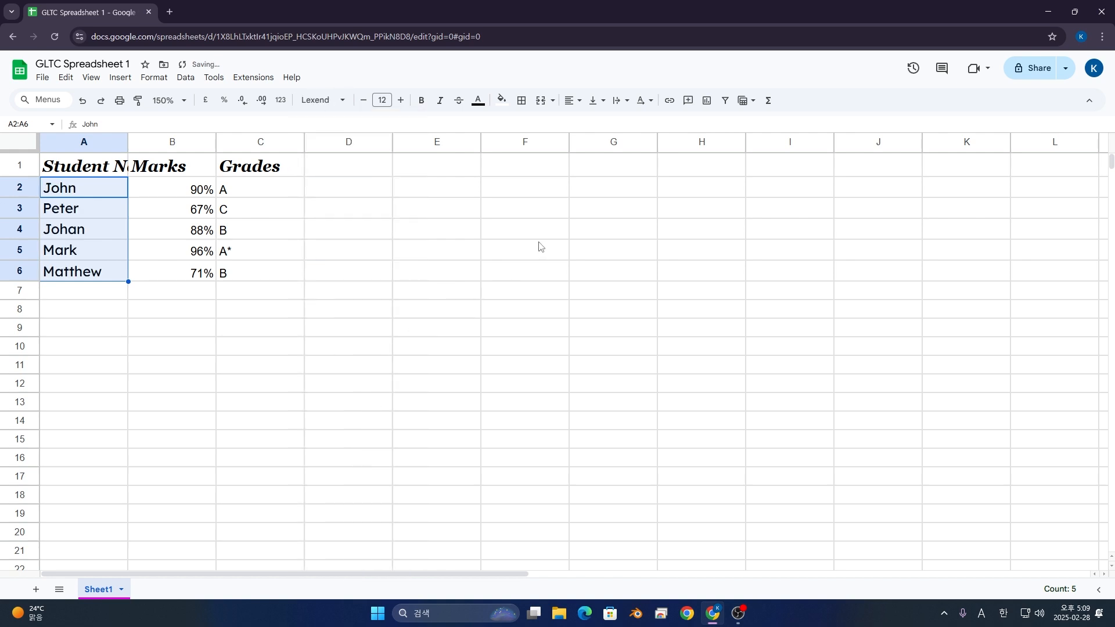
Step: Centre-align the marks in B2:B6 and the grades in C2:C6
{"action": "left_click_drag", "start_coordinate": [180, 192], "coordinate": [180, 275]}
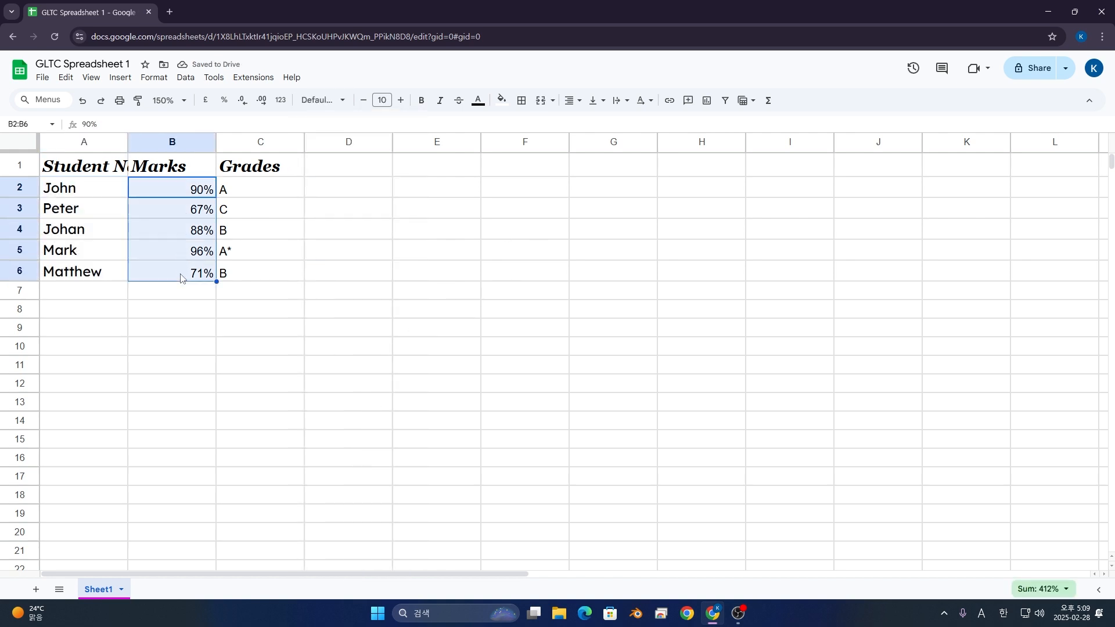
{"action": "left_click", "coordinate": [571, 100]}
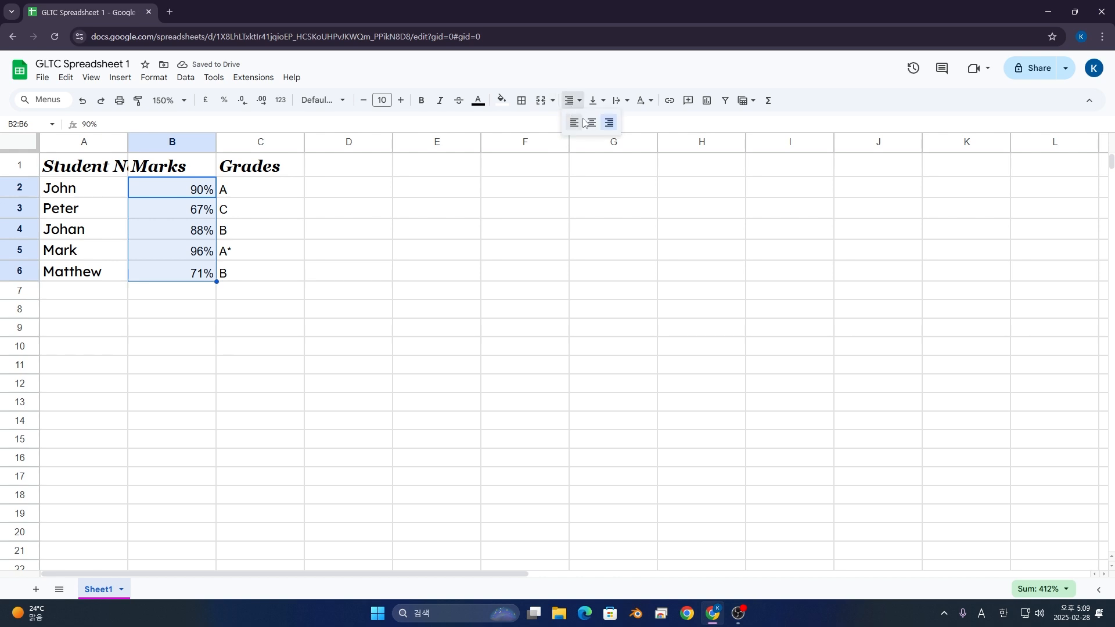
{"action": "left_click", "coordinate": [591, 123]}
{"action": "left_click_drag", "start_coordinate": [282, 190], "coordinate": [275, 267]}
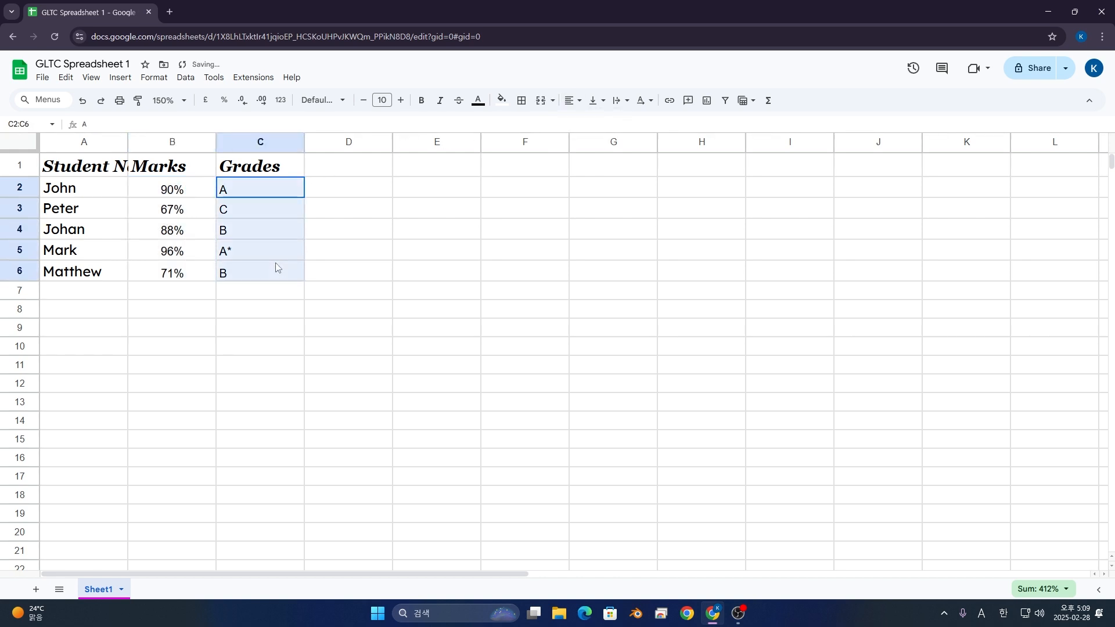
{"action": "left_click", "coordinate": [571, 100]}
{"action": "left_click", "coordinate": [587, 122]}
{"action": "left_click", "coordinate": [352, 237]}
{"action": "left_click", "coordinate": [144, 253]}
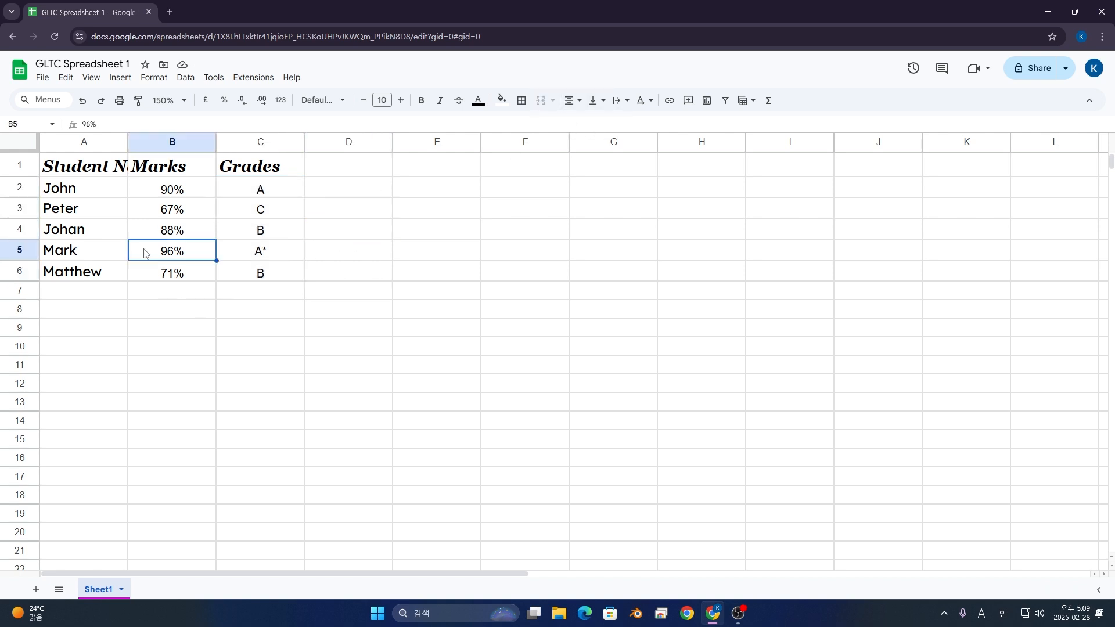
Step: Fill the header cells A1:C1 with black and set their text colour to white
{"action": "left_click_drag", "start_coordinate": [90, 174], "coordinate": [253, 173]}
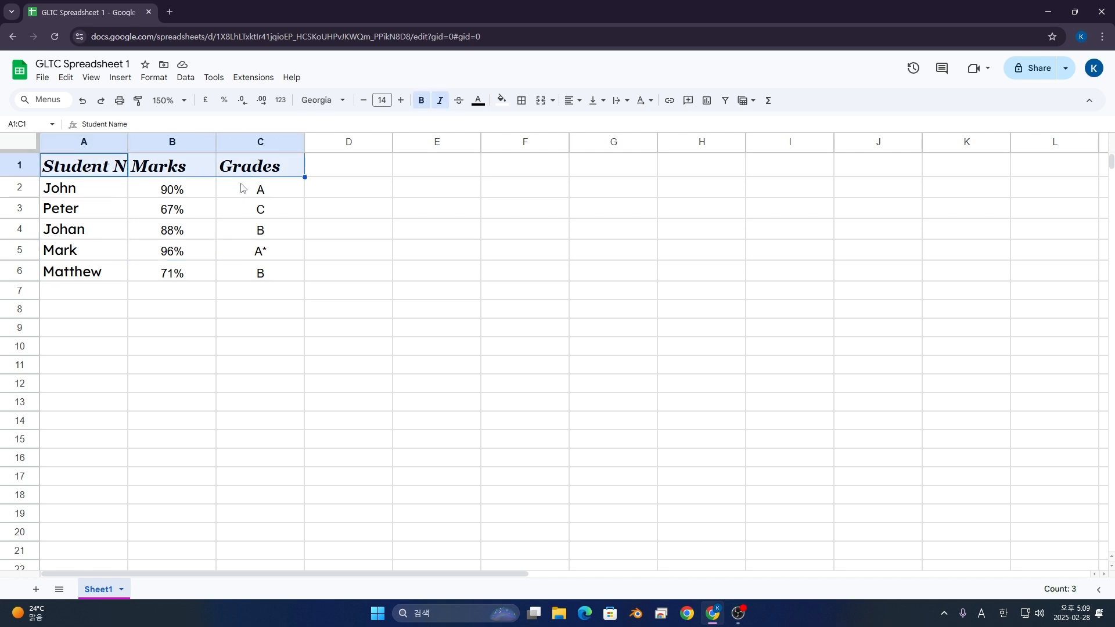
{"action": "left_click", "coordinate": [503, 106]}
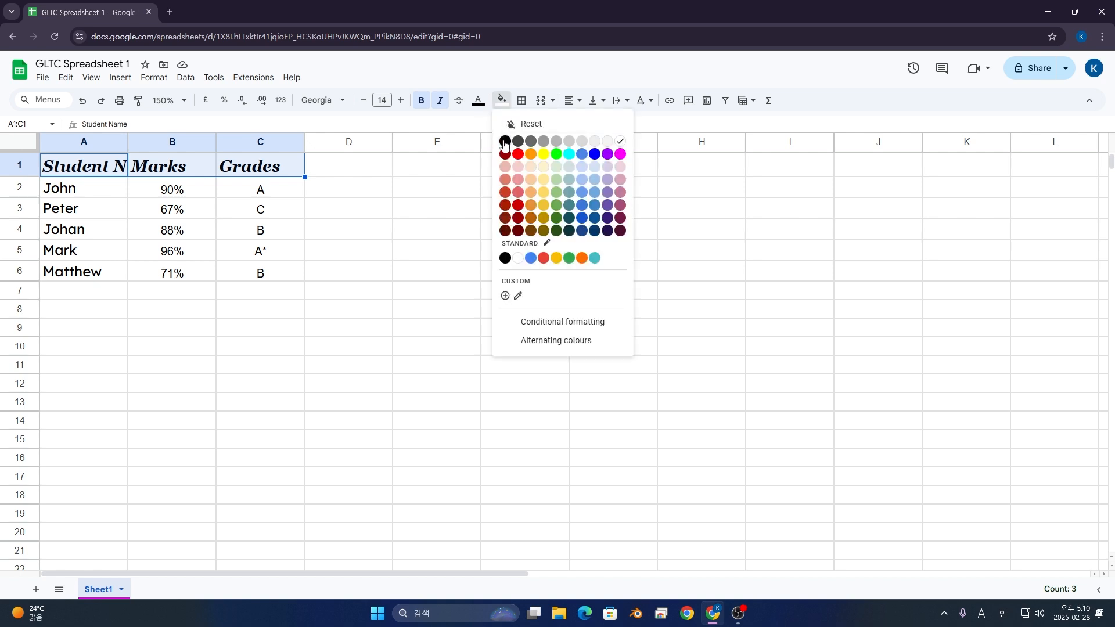
{"action": "left_click", "coordinate": [503, 141]}
{"action": "left_click", "coordinate": [478, 100]}
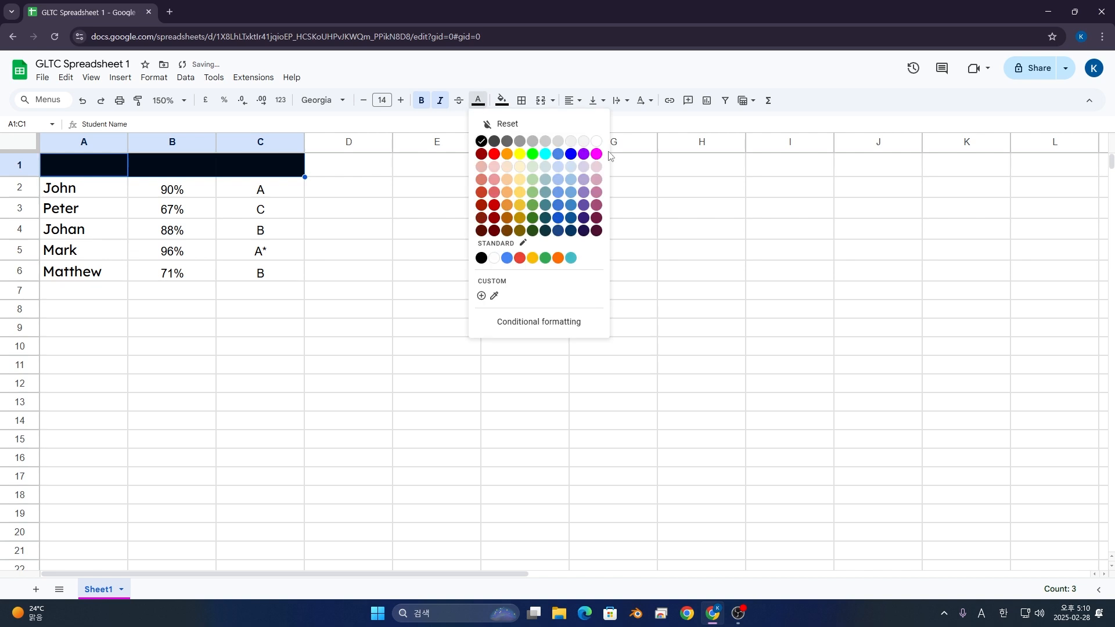
{"action": "left_click", "coordinate": [596, 141]}
{"action": "left_click", "coordinate": [198, 210]}
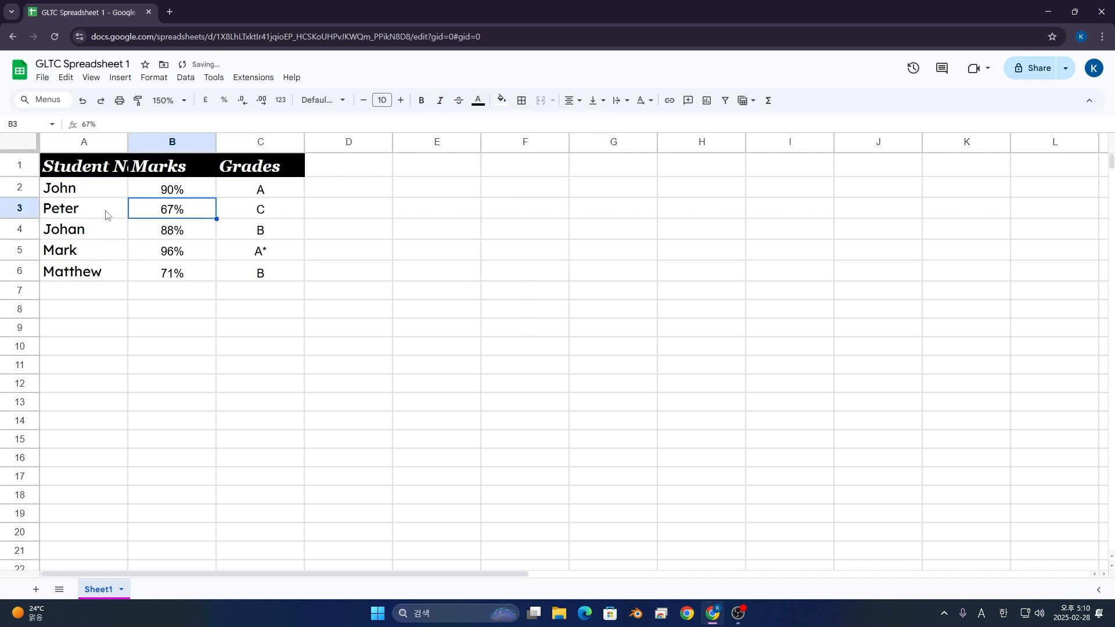
Step: Enter the label "Average Grade" in A7 and the grade "B*" in C7
{"action": "left_click", "coordinate": [105, 291]}
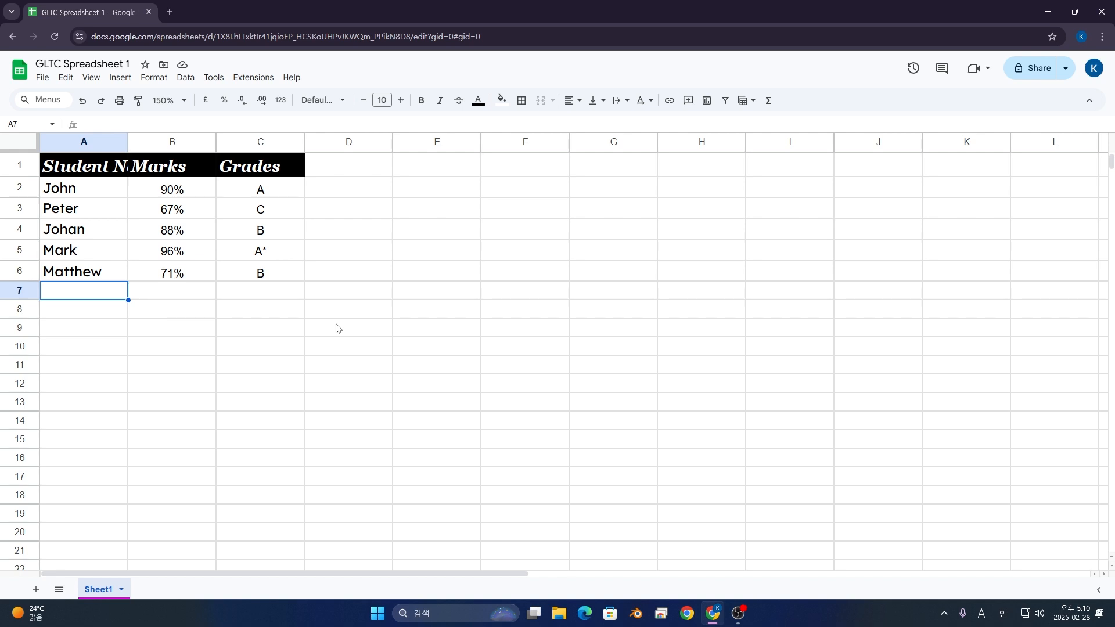
{"action": "type", "text": "Average Grade"}
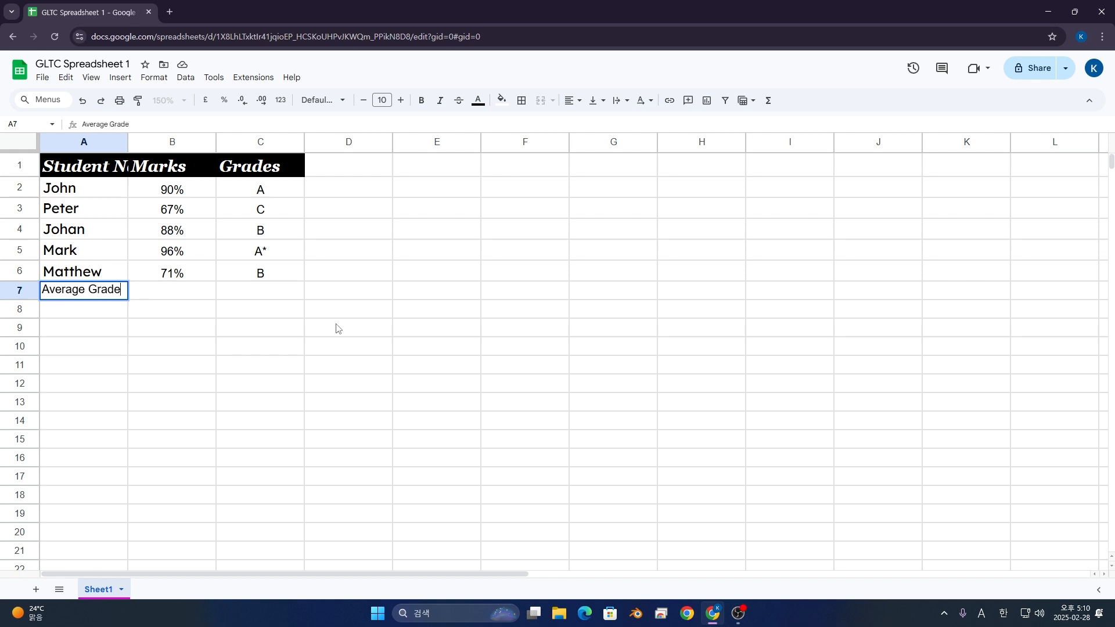
{"action": "key", "text": "Return"}
{"action": "key", "text": "Right"}
{"action": "key", "text": "Right"}
{"action": "key", "text": "Up"}
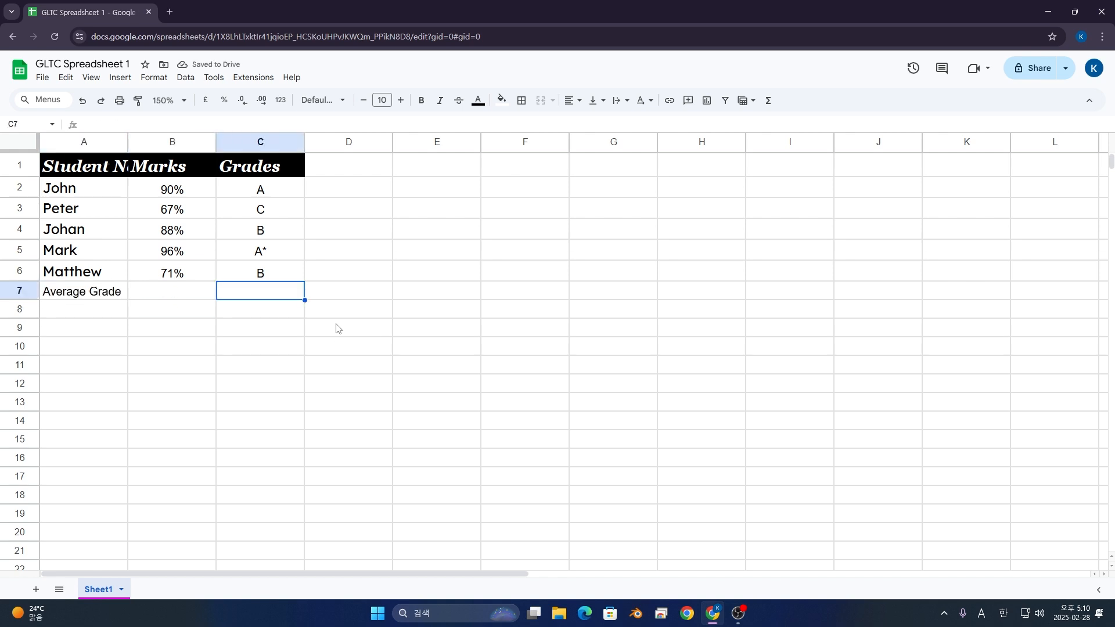
{"action": "type", "text": "B*"}
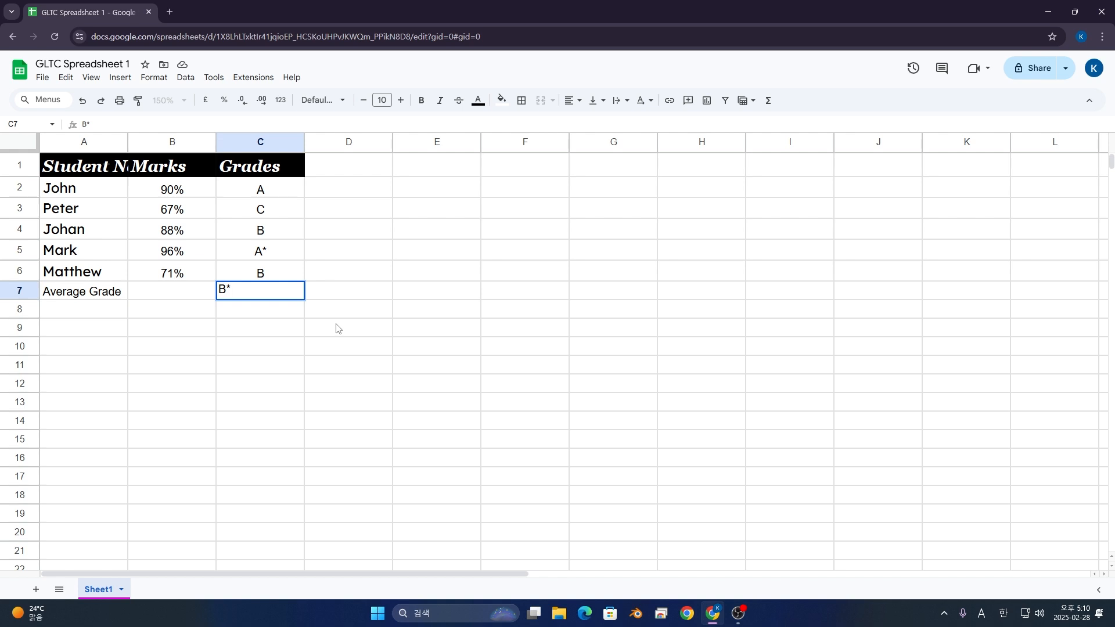
{"action": "left_click", "coordinate": [168, 346]}
Step: Merge cells A7 and B7 into one cell for the Average Grade label
{"action": "left_click", "coordinate": [149, 296]}
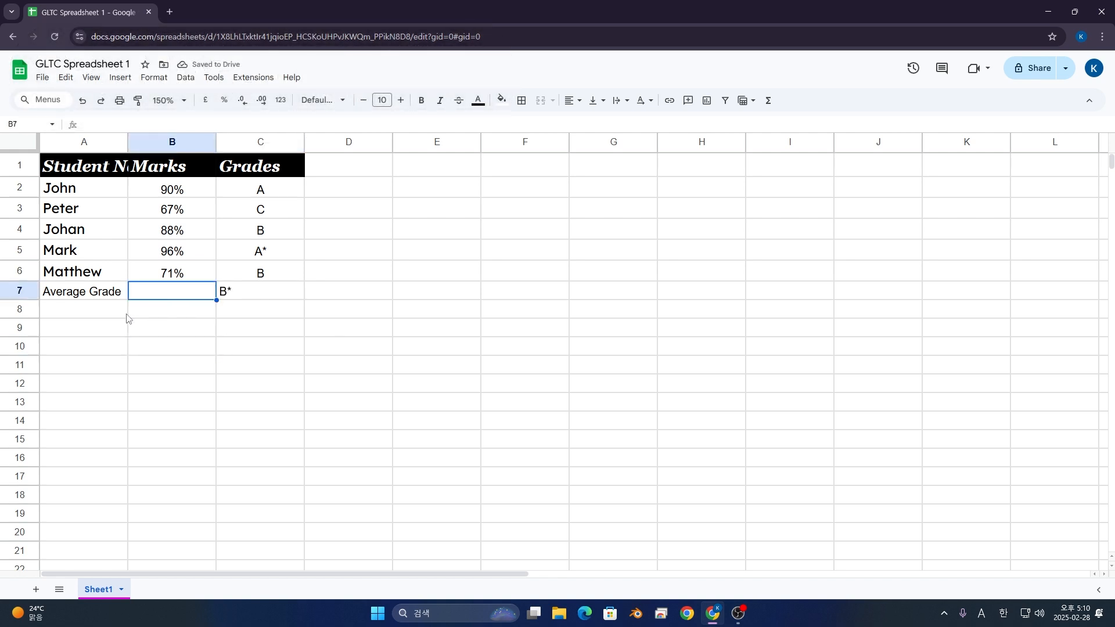
{"action": "left_click_drag", "start_coordinate": [94, 294], "coordinate": [145, 289]}
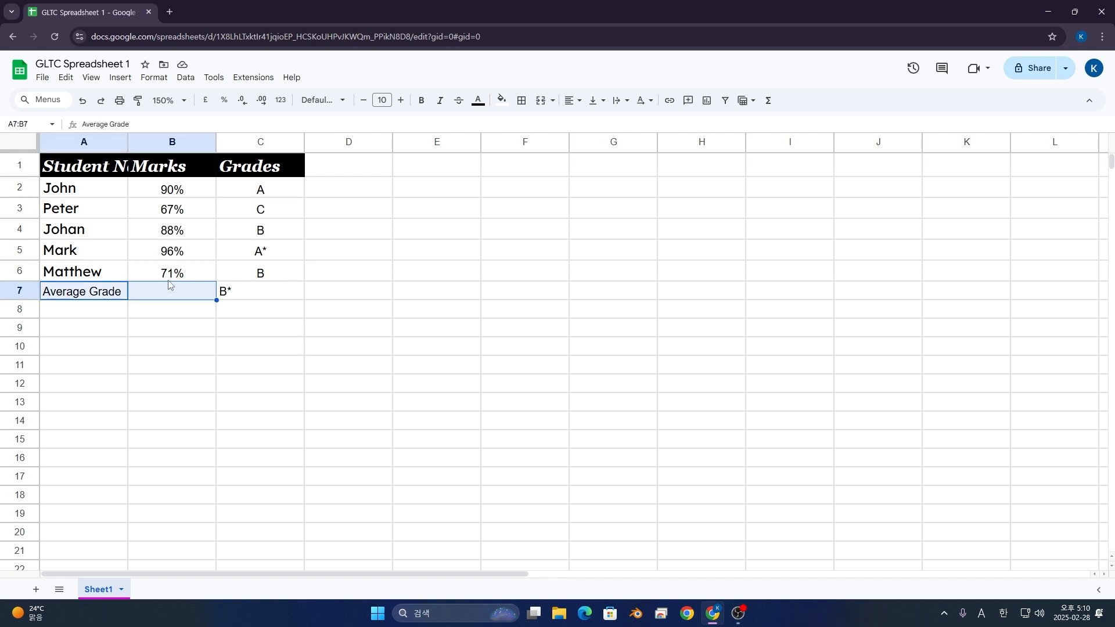
{"action": "left_click", "coordinate": [143, 332]}
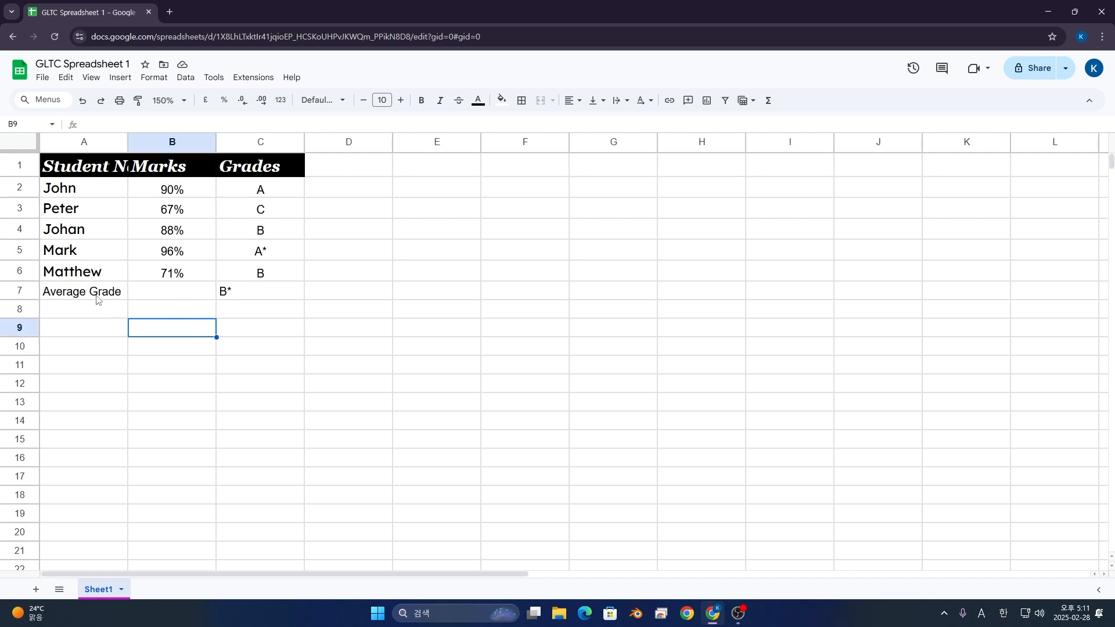
{"action": "left_click_drag", "start_coordinate": [88, 296], "coordinate": [142, 295]}
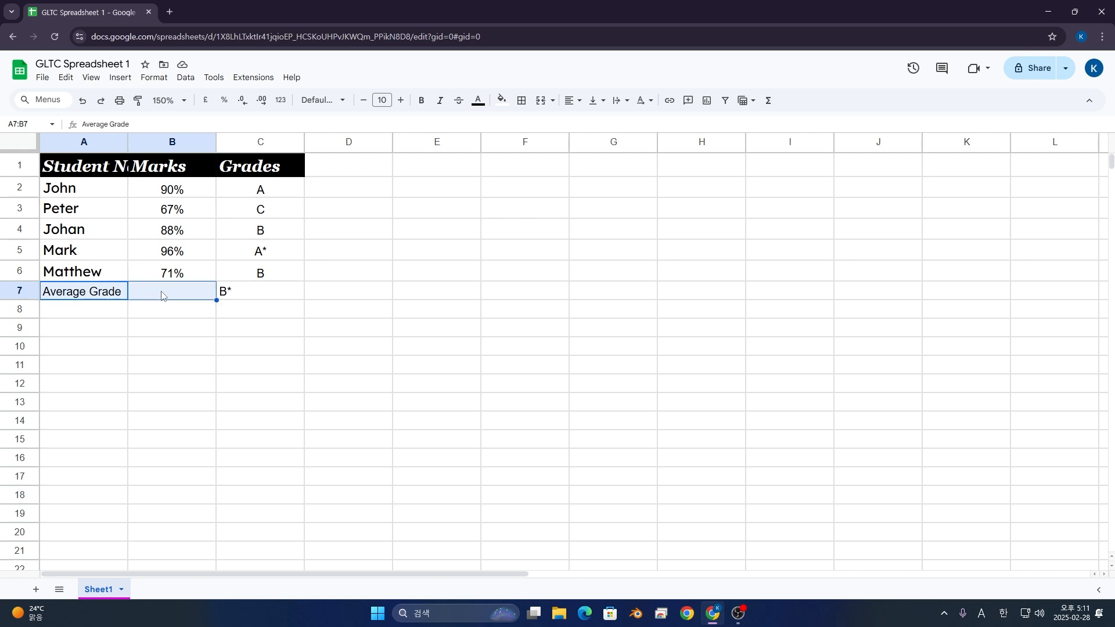
{"action": "left_click", "coordinate": [541, 101]}
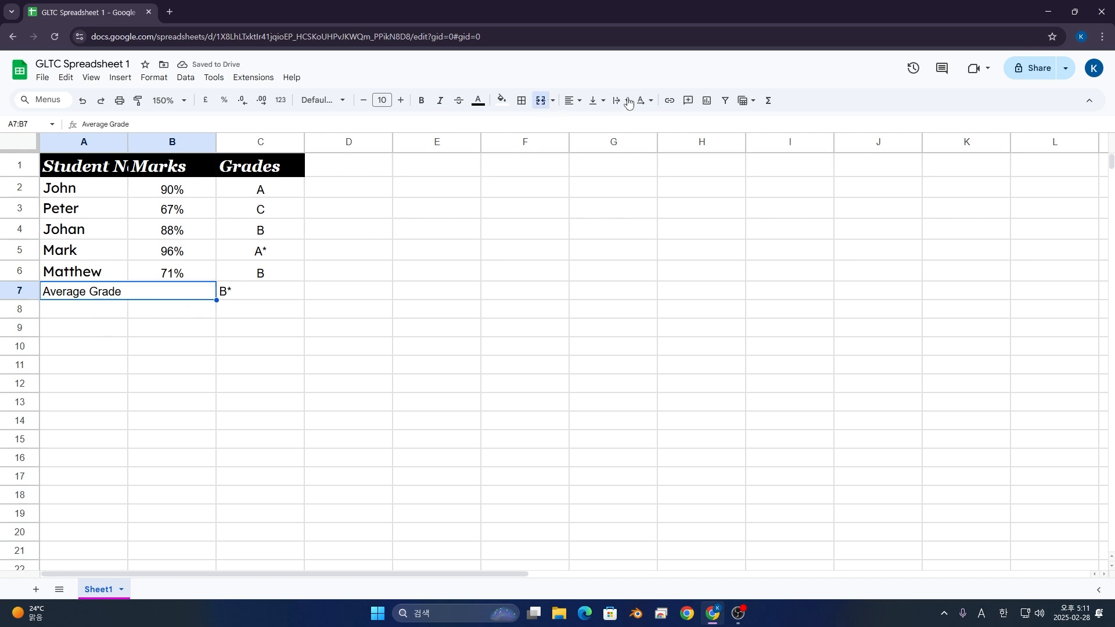
Step: Try right alignment on the merged Average Grade cell, and settle on centre alignment
{"action": "left_click", "coordinate": [572, 101]}
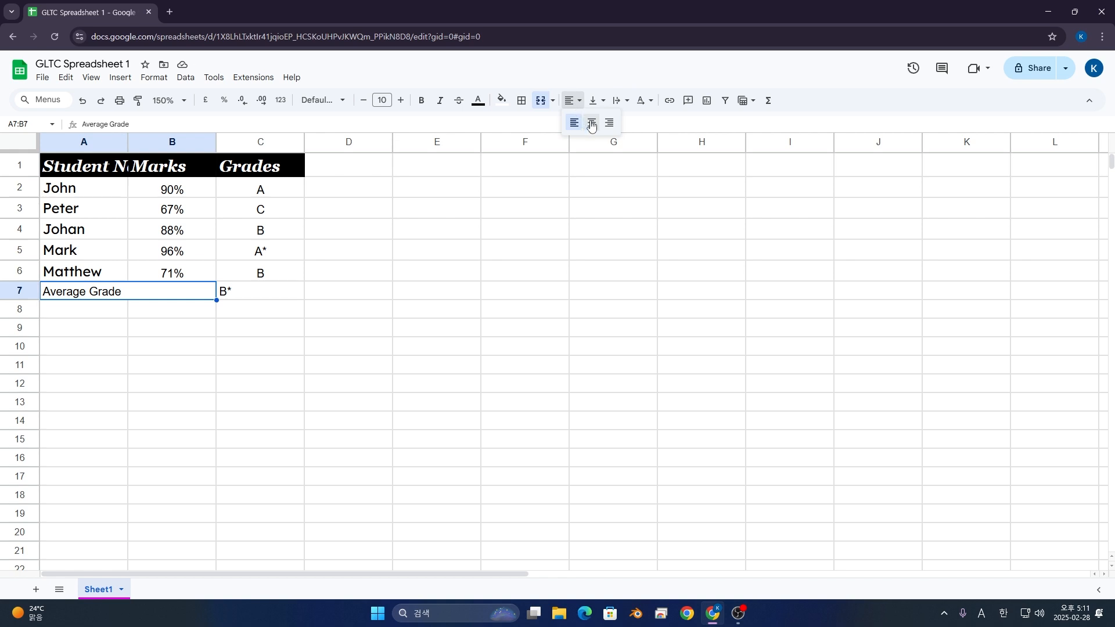
{"action": "left_click", "coordinate": [609, 122]}
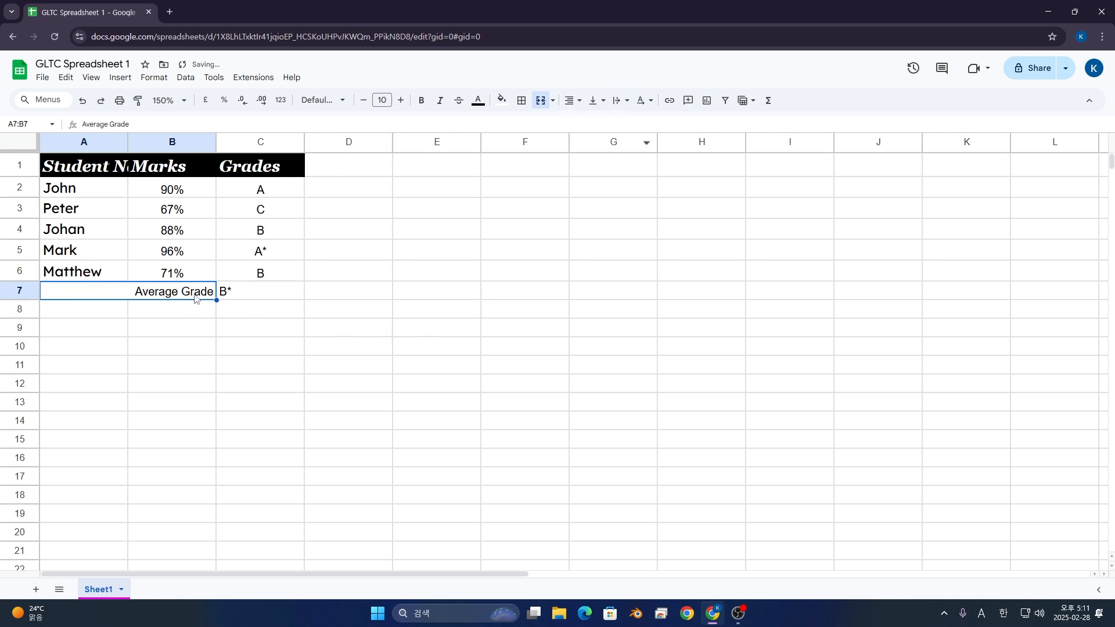
{"action": "left_click", "coordinate": [564, 101]}
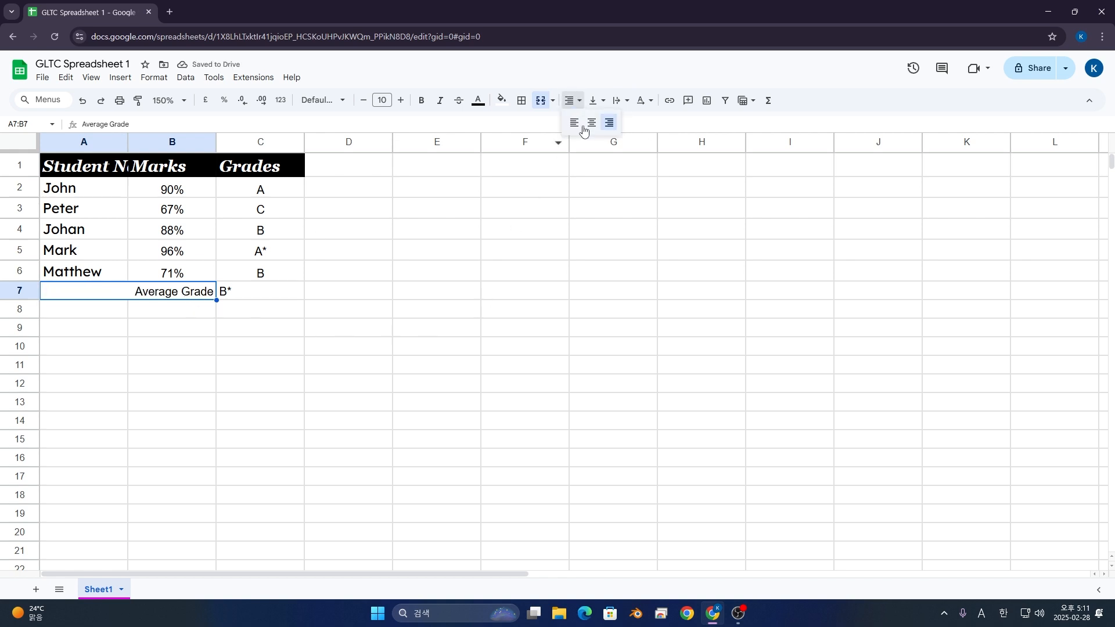
{"action": "left_click", "coordinate": [589, 122]}
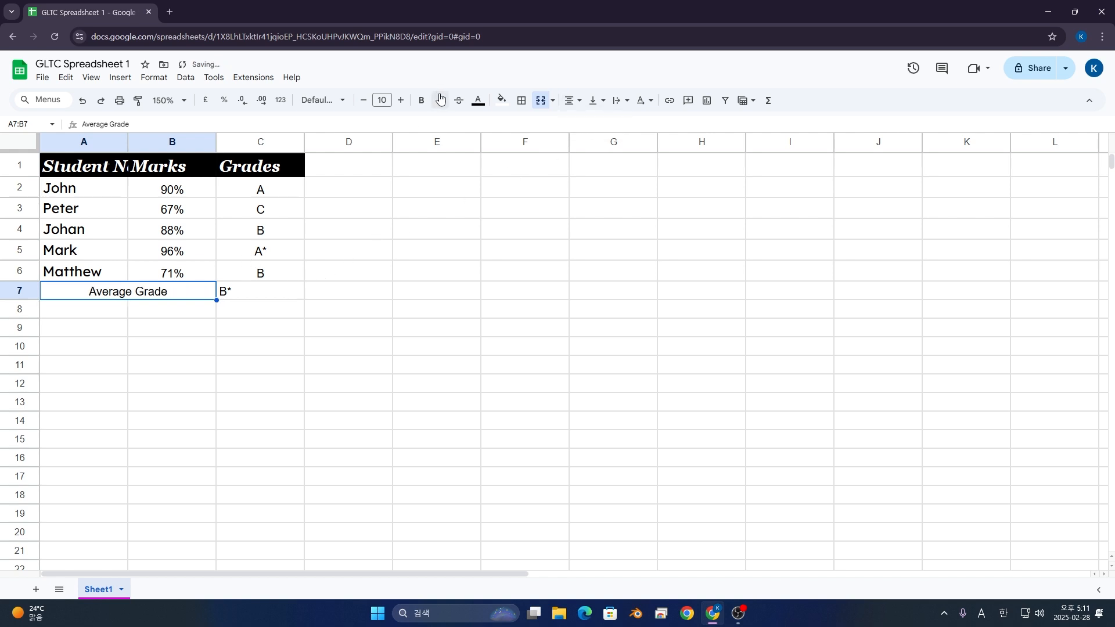
Step: Make the Average Grade label bold and set its font size to 12
{"action": "left_click", "coordinate": [422, 101]}
{"action": "left_click", "coordinate": [404, 102]}
{"action": "left_click", "coordinate": [405, 102]}
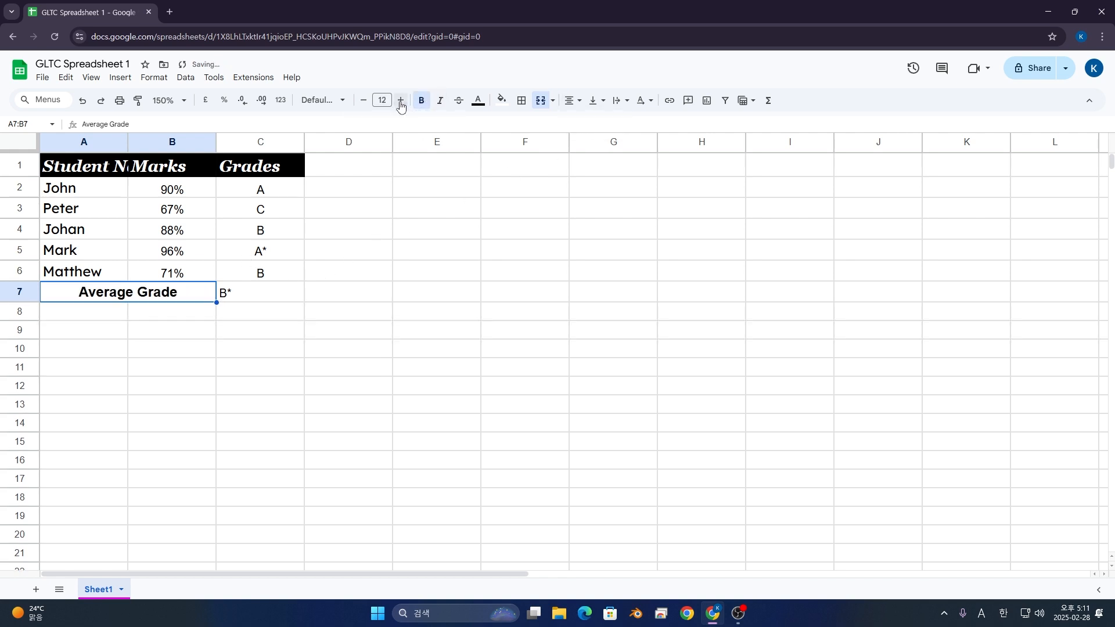
Step: Centre the average grade in C7 and make it bold
{"action": "left_click", "coordinate": [250, 297]}
{"action": "left_click", "coordinate": [584, 103]}
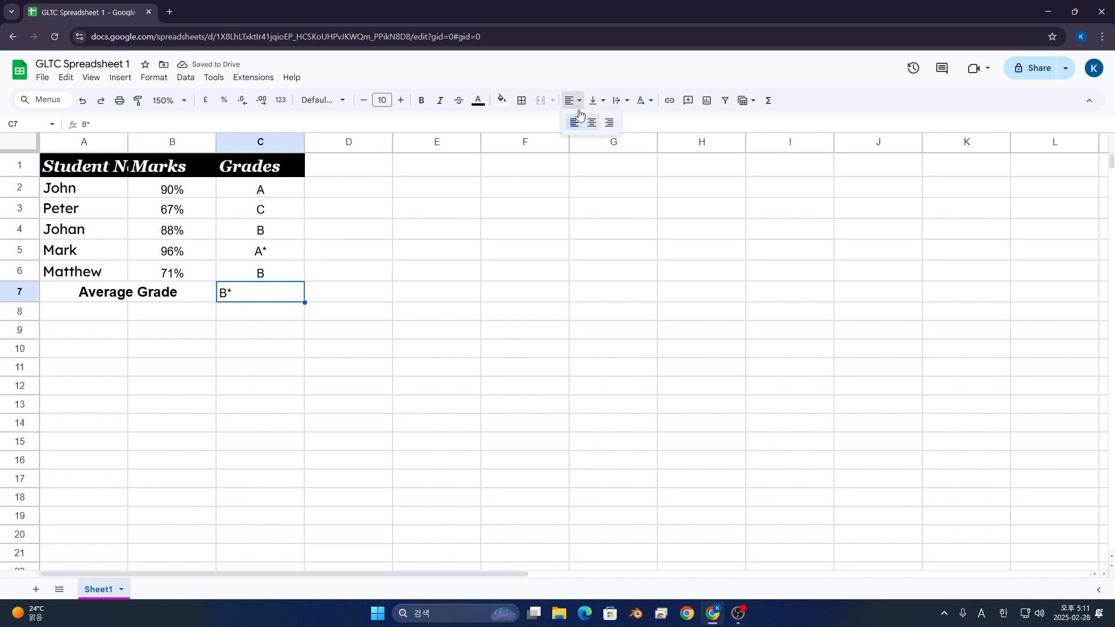
{"action": "left_click", "coordinate": [587, 120]}
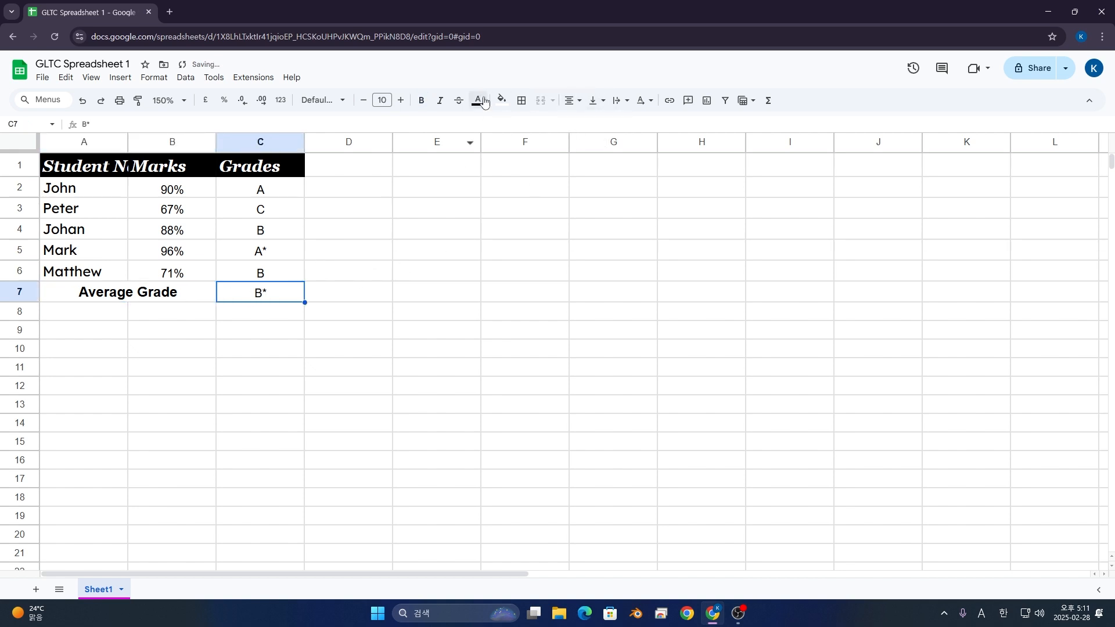
{"action": "left_click", "coordinate": [421, 100]}
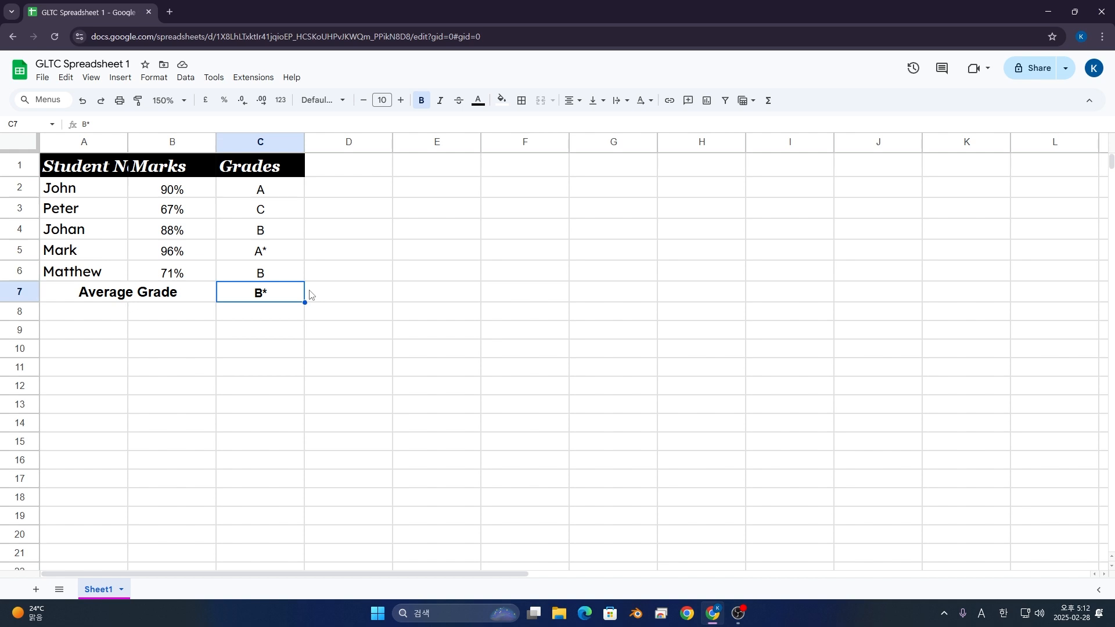
Step: Add a black outer border around the Average Grade row, A7:C7
{"action": "left_click_drag", "start_coordinate": [162, 296], "coordinate": [248, 292]}
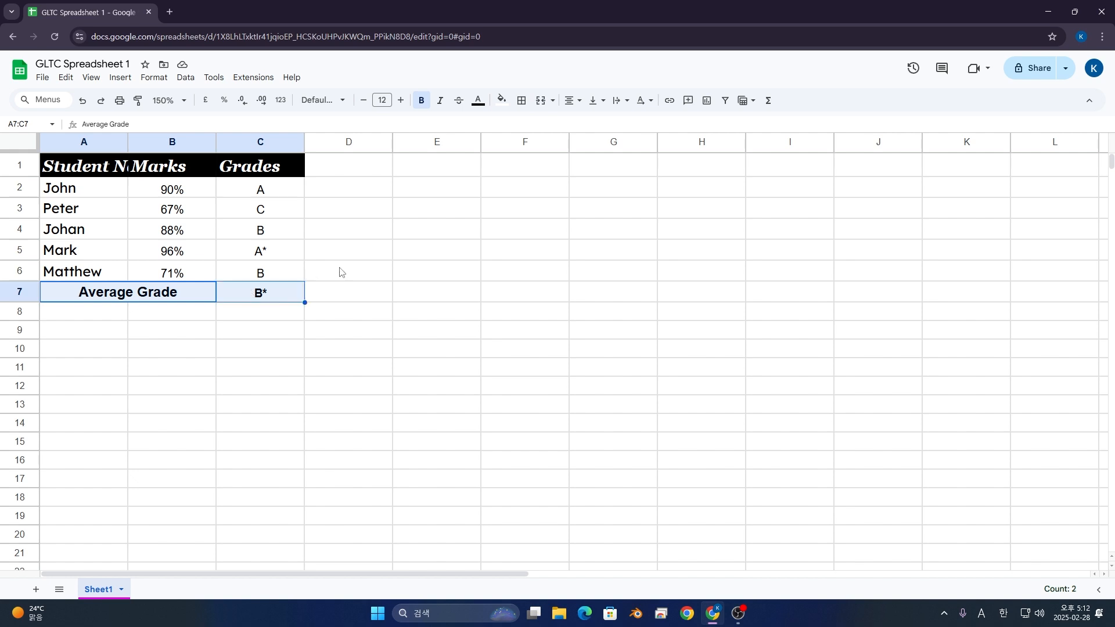
{"action": "left_click", "coordinate": [521, 102]}
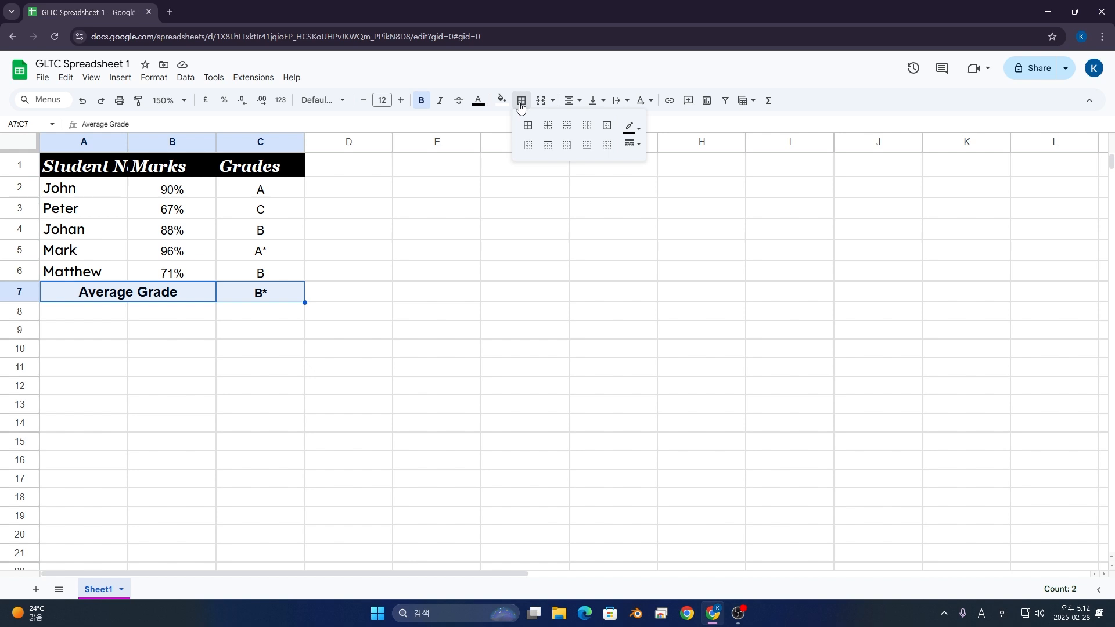
{"action": "left_click", "coordinate": [607, 127]}
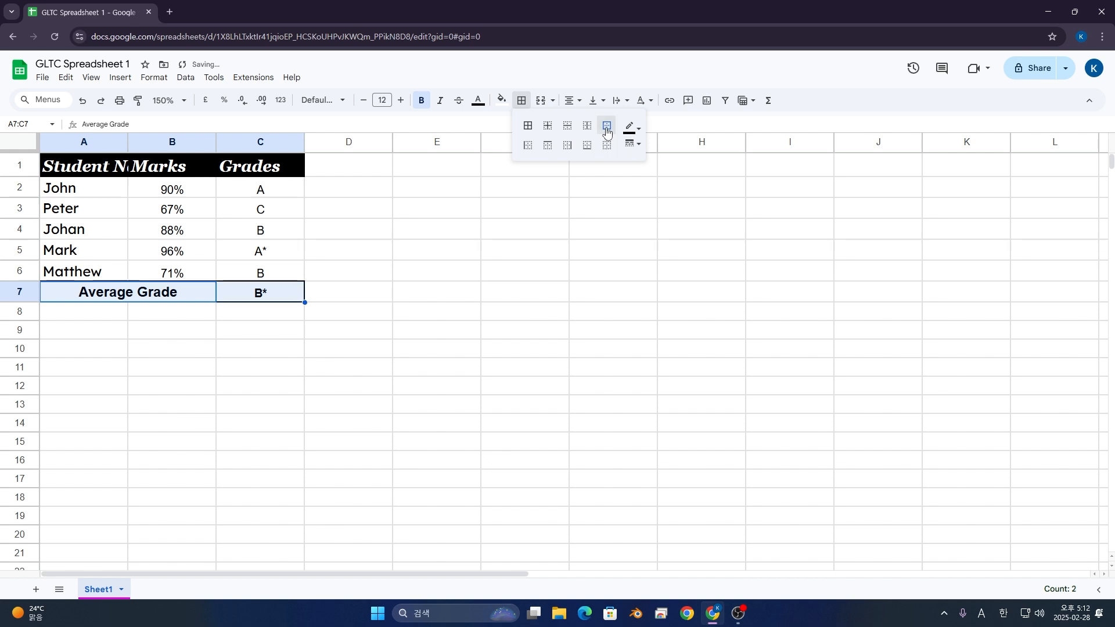
{"action": "left_click", "coordinate": [194, 348]}
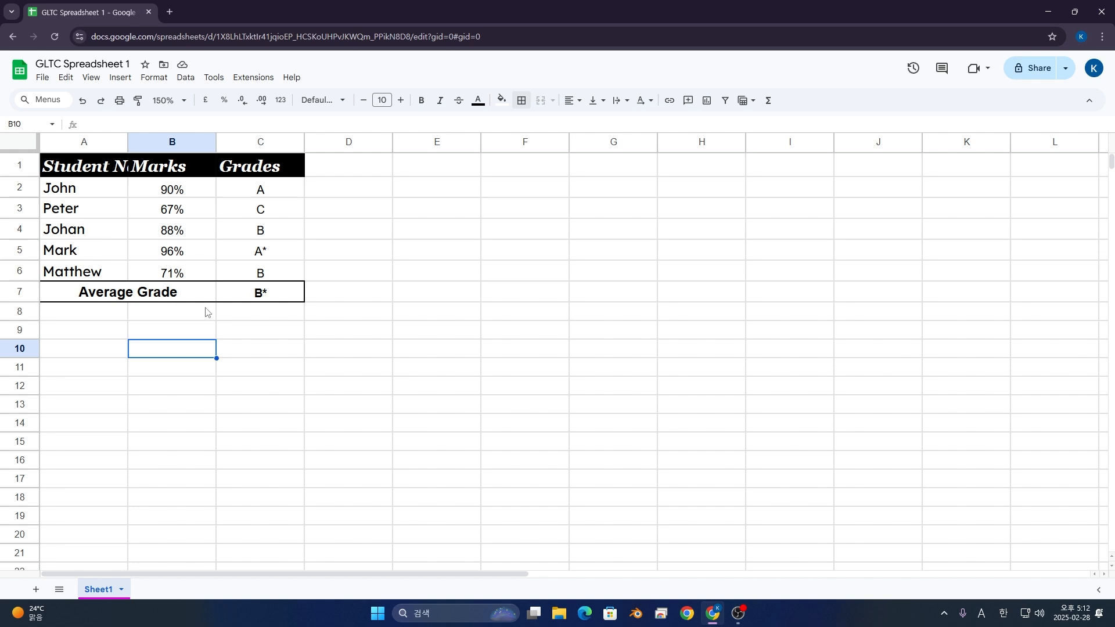
Step: Apply a thick, dark red outer border around the Average Grade row, A7:C7
{"action": "left_click_drag", "start_coordinate": [209, 292], "coordinate": [261, 294]}
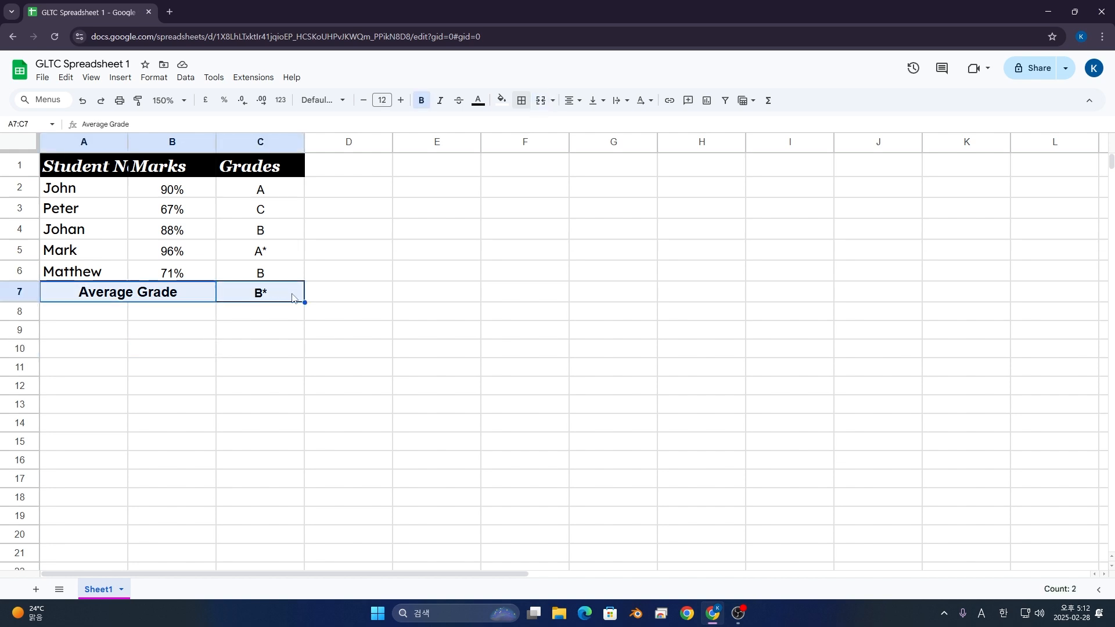
{"action": "left_click", "coordinate": [519, 103]}
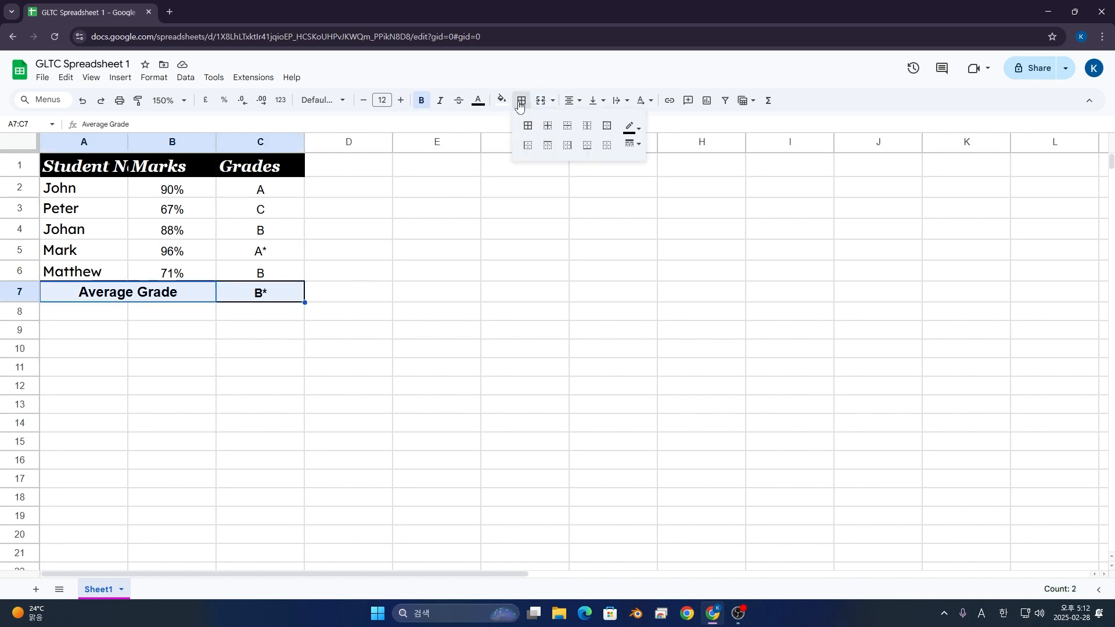
{"action": "left_click", "coordinate": [641, 148]}
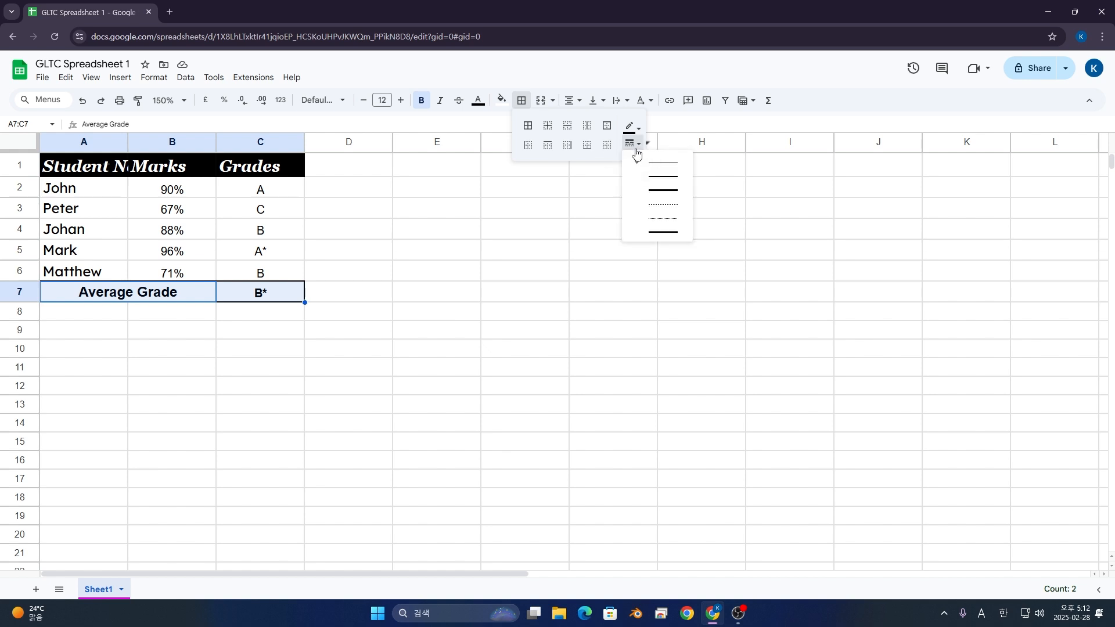
{"action": "left_click", "coordinate": [653, 195]}
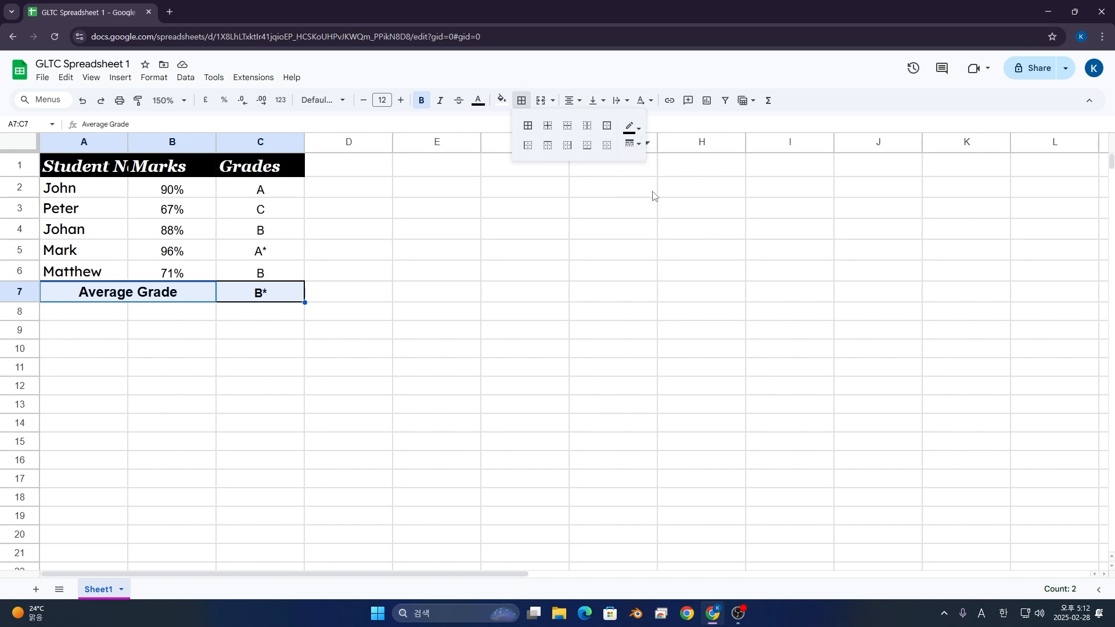
{"action": "left_click", "coordinate": [632, 128]}
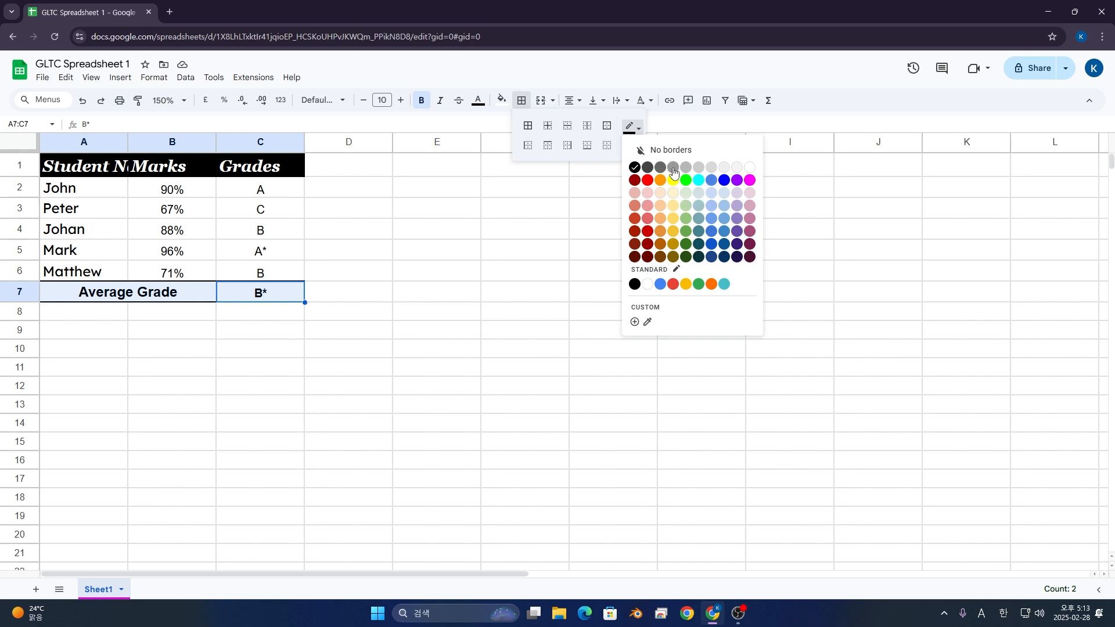
{"action": "left_click", "coordinate": [632, 221]}
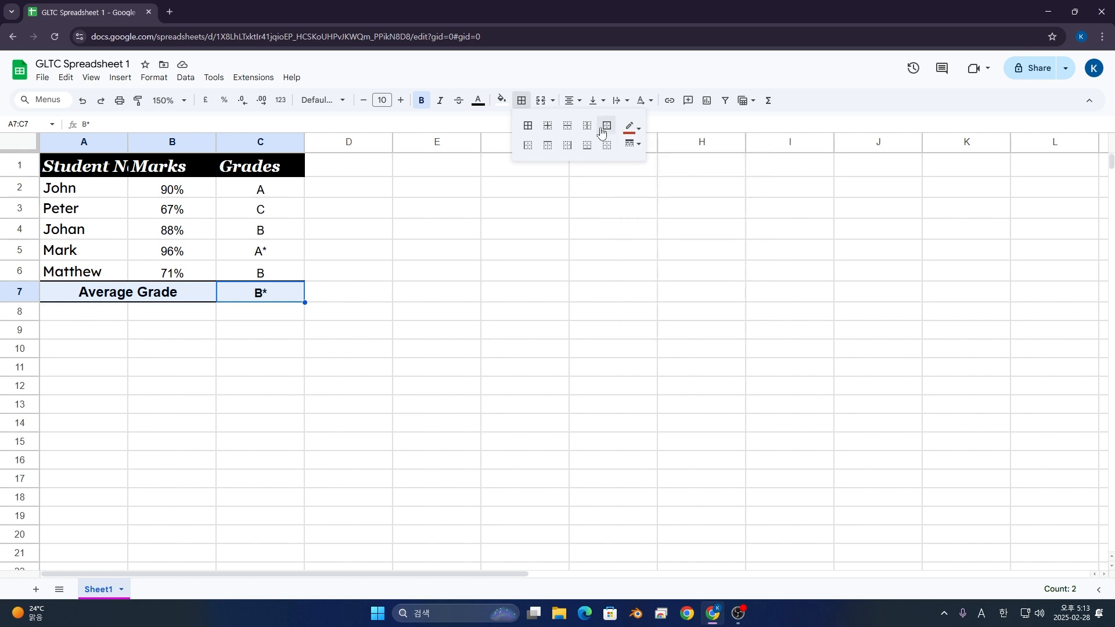
{"action": "left_click", "coordinate": [607, 125]}
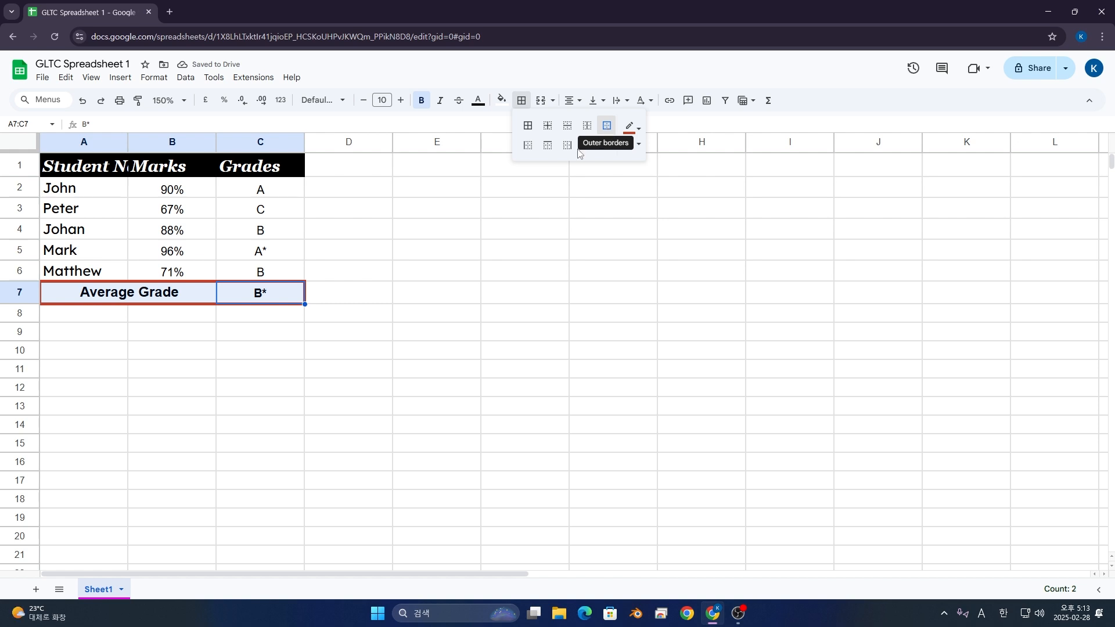
{"action": "left_click", "coordinate": [244, 326]}
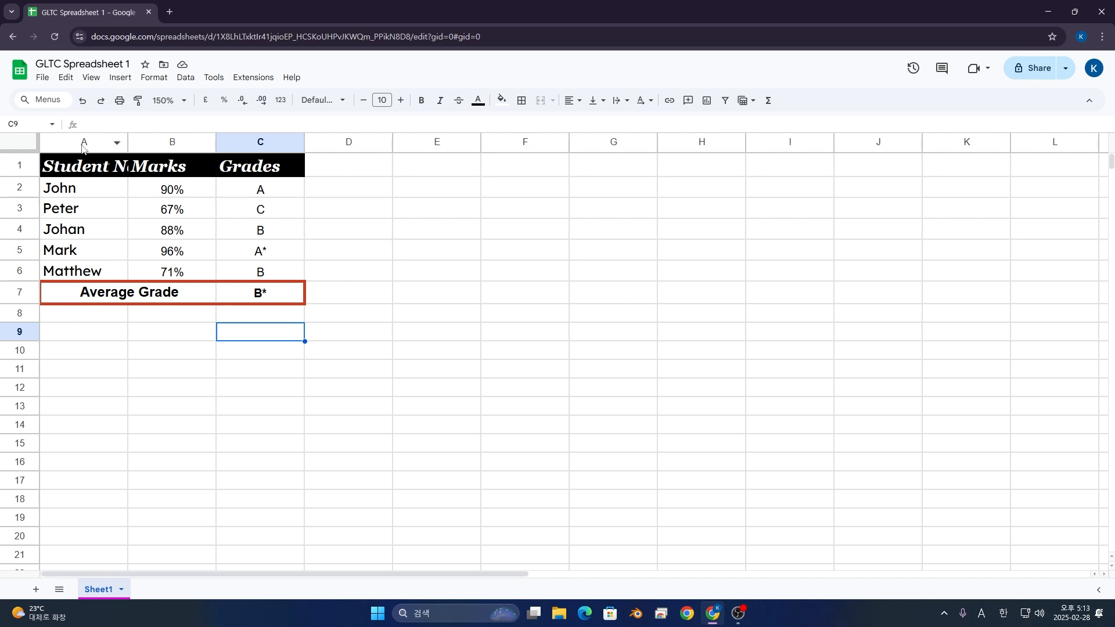
Step: Insert one row above the header row and merge A1:C1 into a single title cell
{"action": "left_click_drag", "start_coordinate": [80, 164], "coordinate": [237, 166]}
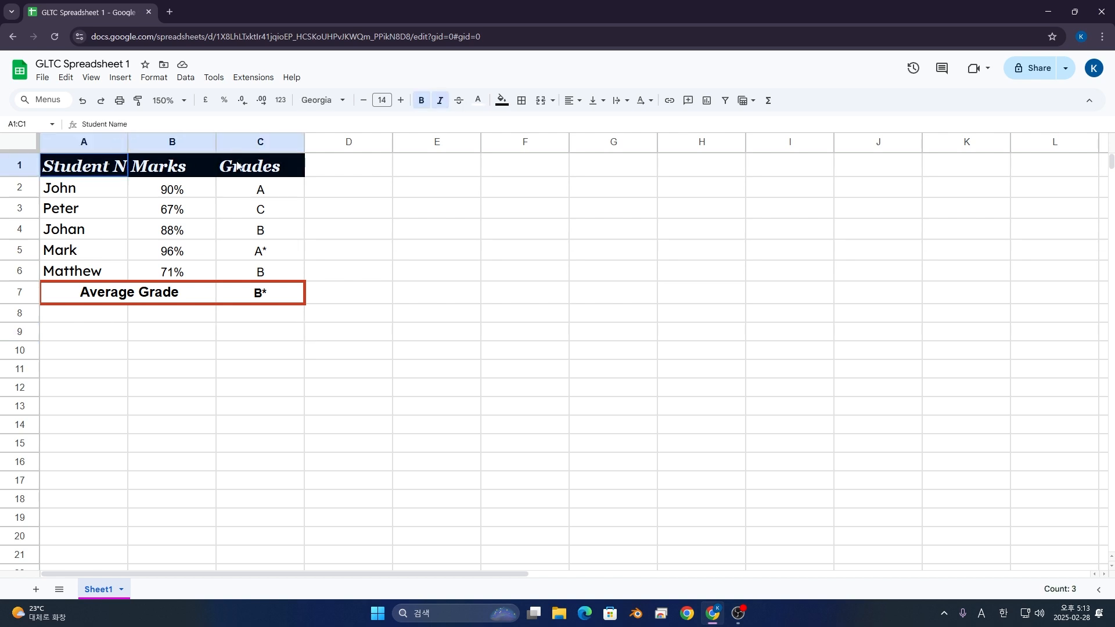
{"action": "right_click", "coordinate": [237, 166]}
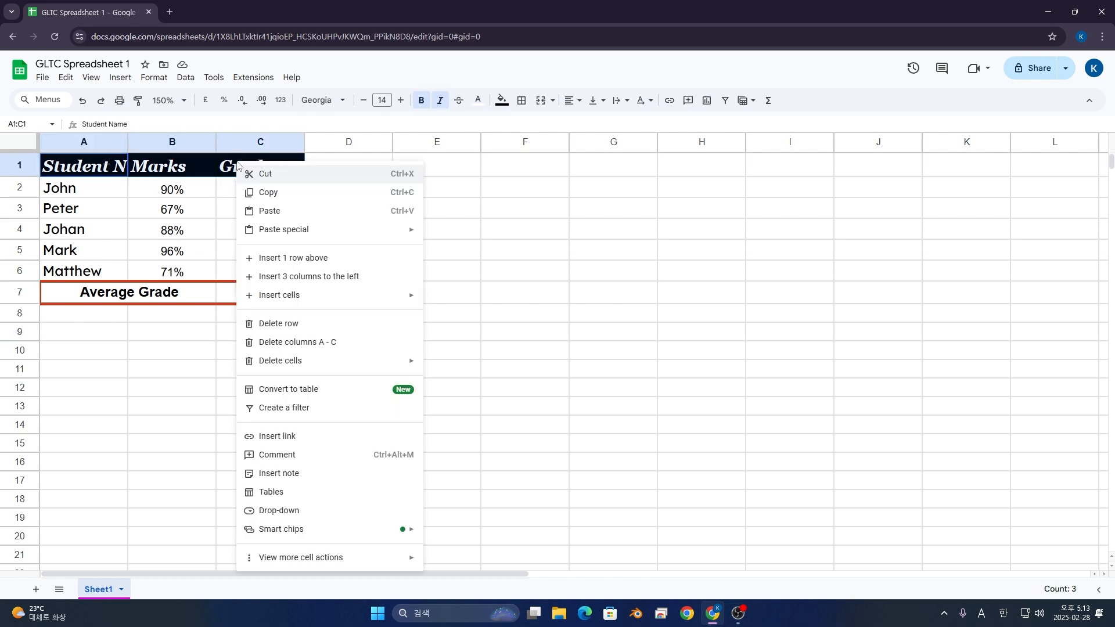
{"action": "left_click", "coordinate": [308, 264]}
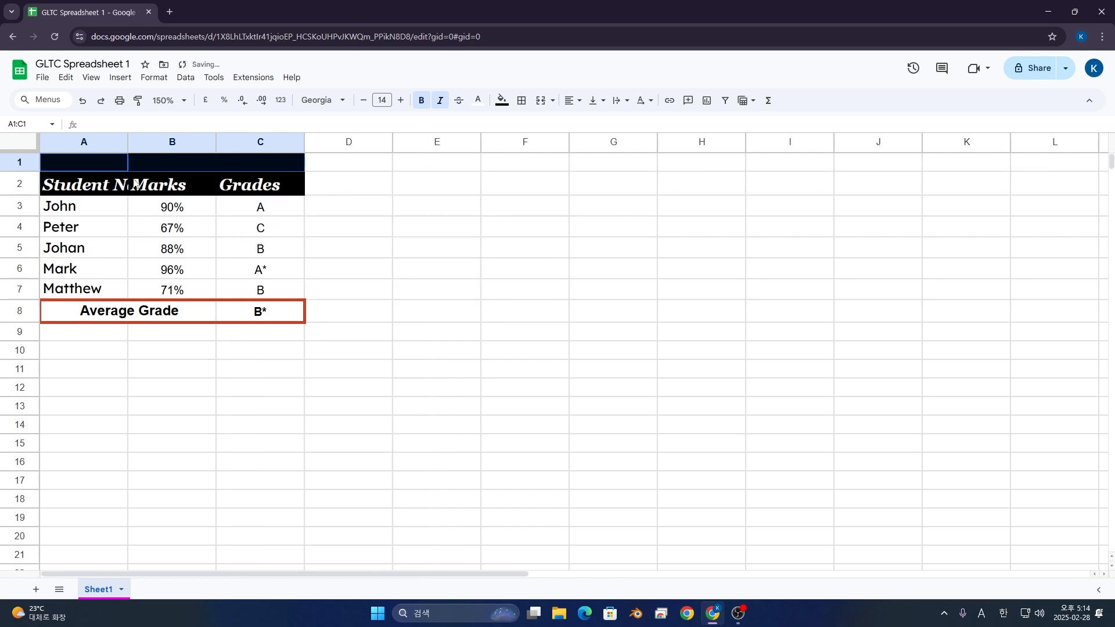
{"action": "left_click_drag", "start_coordinate": [103, 168], "coordinate": [224, 166]}
{"action": "left_click", "coordinate": [541, 102]}
Step: Enter the title "GLTC Student Academic Result" in the merged cell A1:C1
{"action": "double_click", "coordinate": [189, 164]}
{"action": "type", "text": "GLTC Student"}
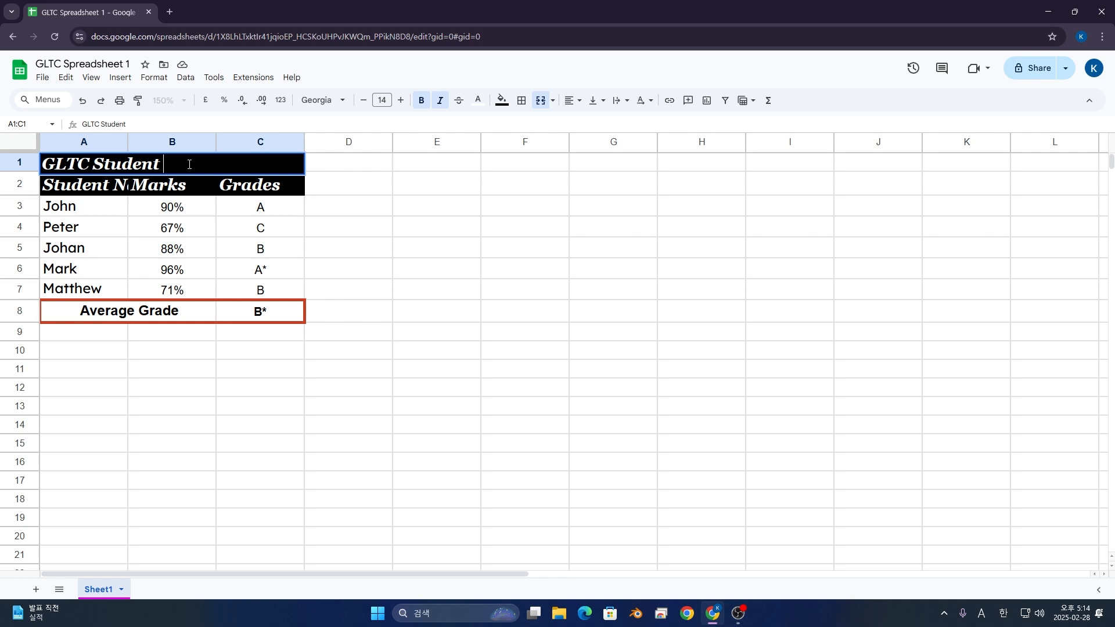
{"action": "type", "text": " Academm"}
{"action": "key", "text": "BackSpace"}
{"action": "type", "text": "ic Result"}
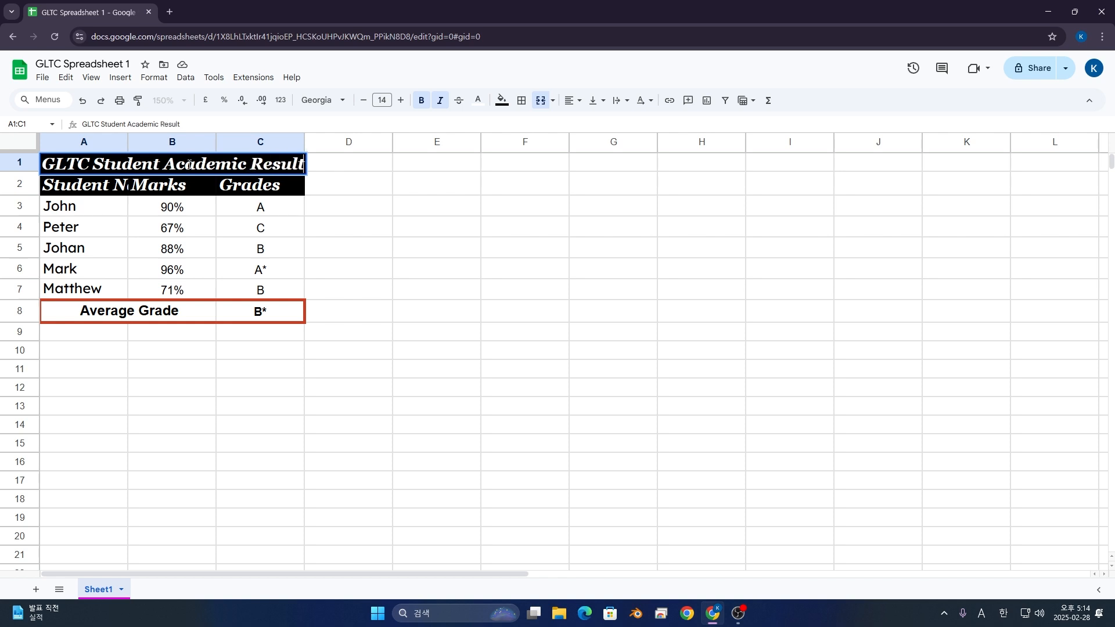
{"action": "key", "text": "ctrl+a"}
{"action": "left_click", "coordinate": [362, 201]}
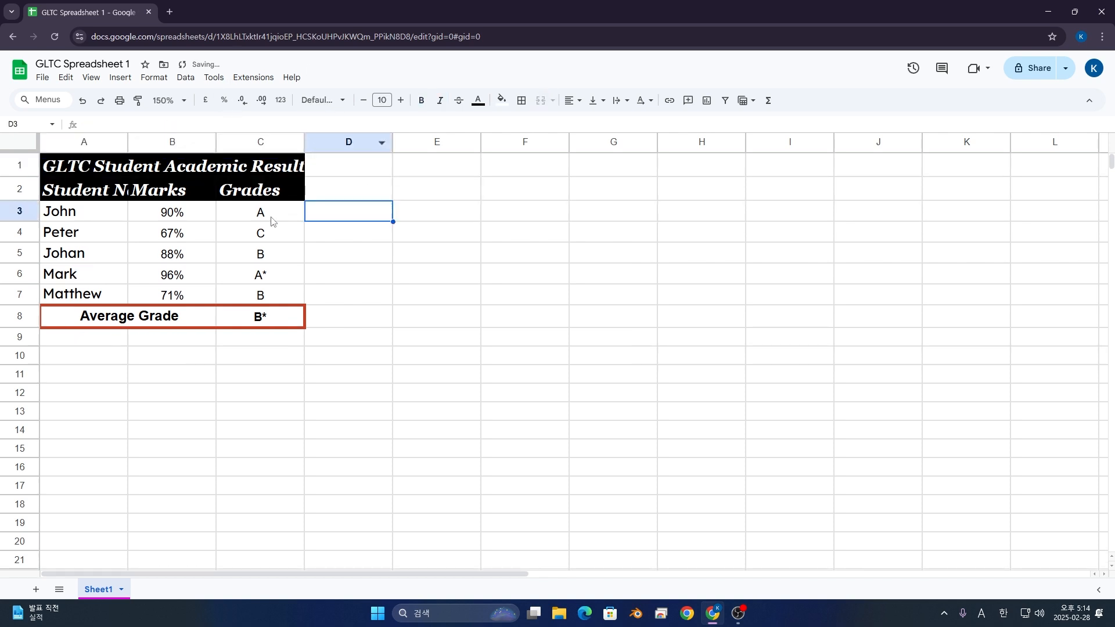
Step: Centre the table title horizontally in A1:C1
{"action": "left_click", "coordinate": [243, 170]}
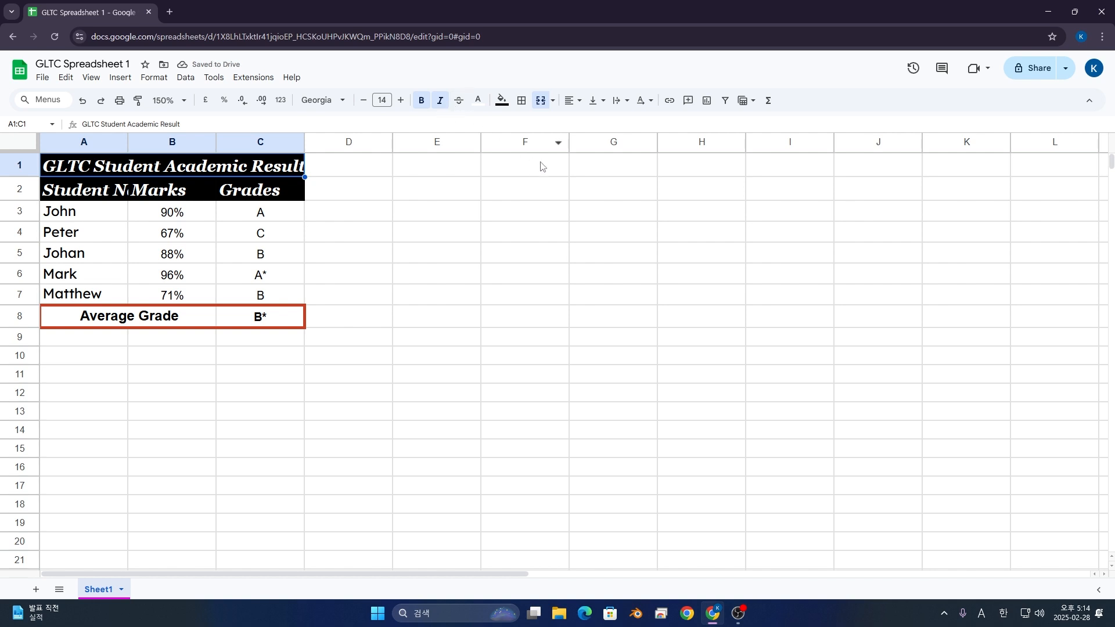
{"action": "left_click", "coordinate": [586, 121]}
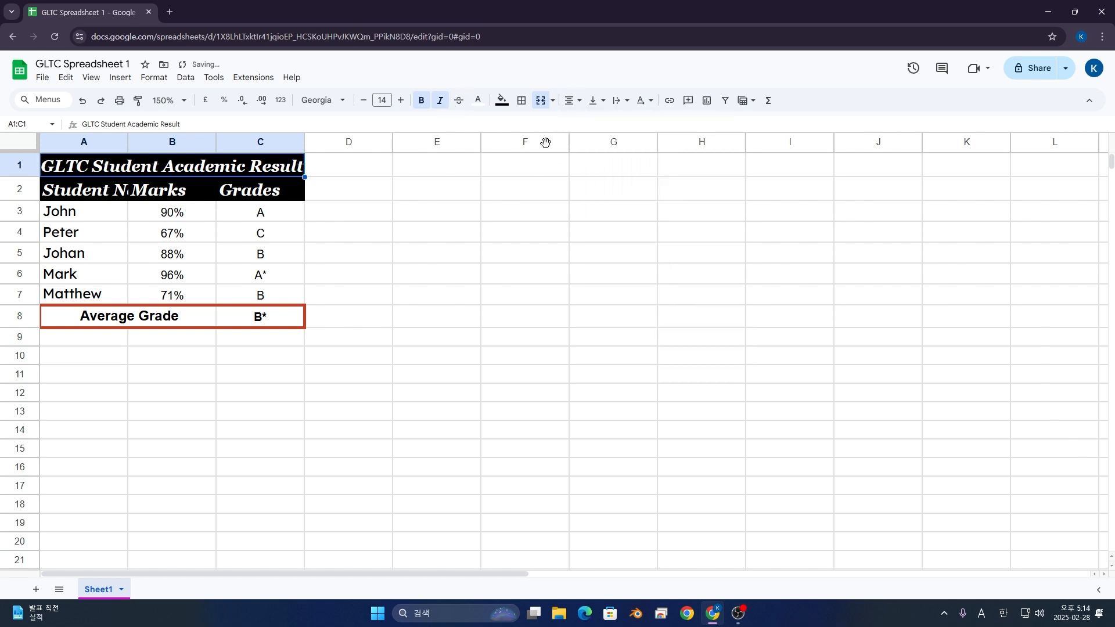
{"action": "left_click", "coordinate": [460, 222]}
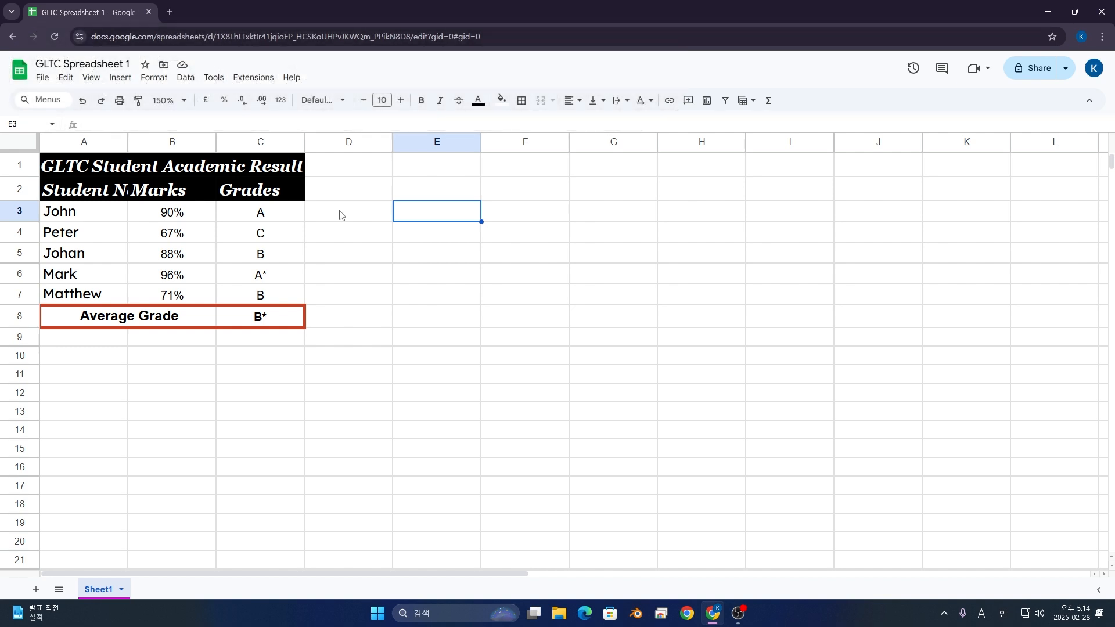
Step: Toggle bold on the title in A1:C1, leaving it not bold
{"action": "left_click", "coordinate": [104, 166]}
{"action": "key", "text": "ctrl+b"}
{"action": "key", "text": "ctrl+b"}
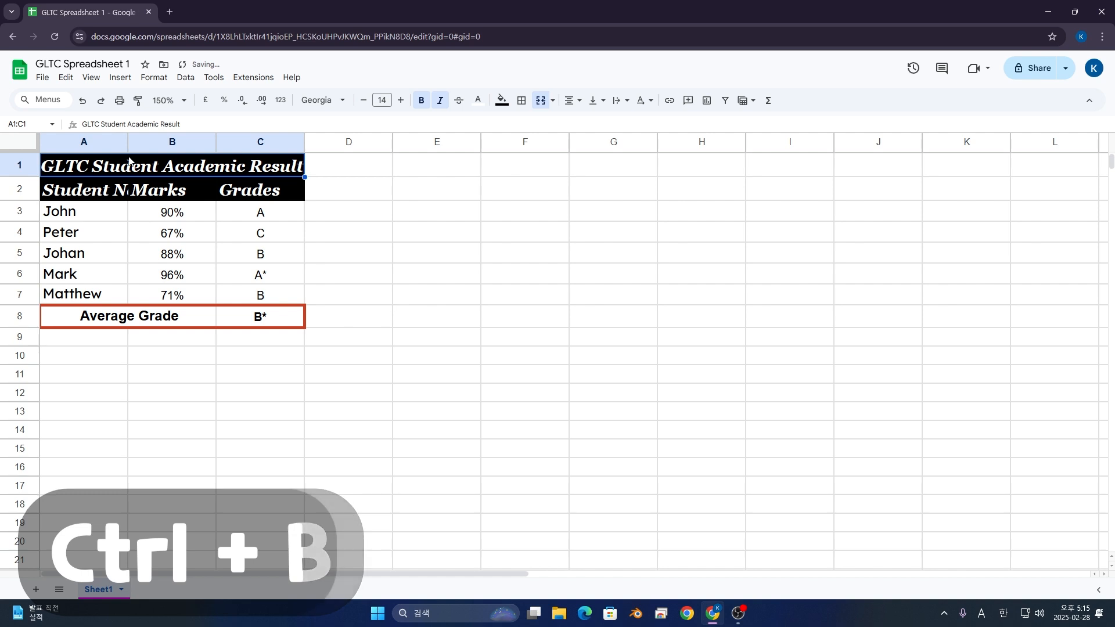
{"action": "key", "text": "ctrl+b"}
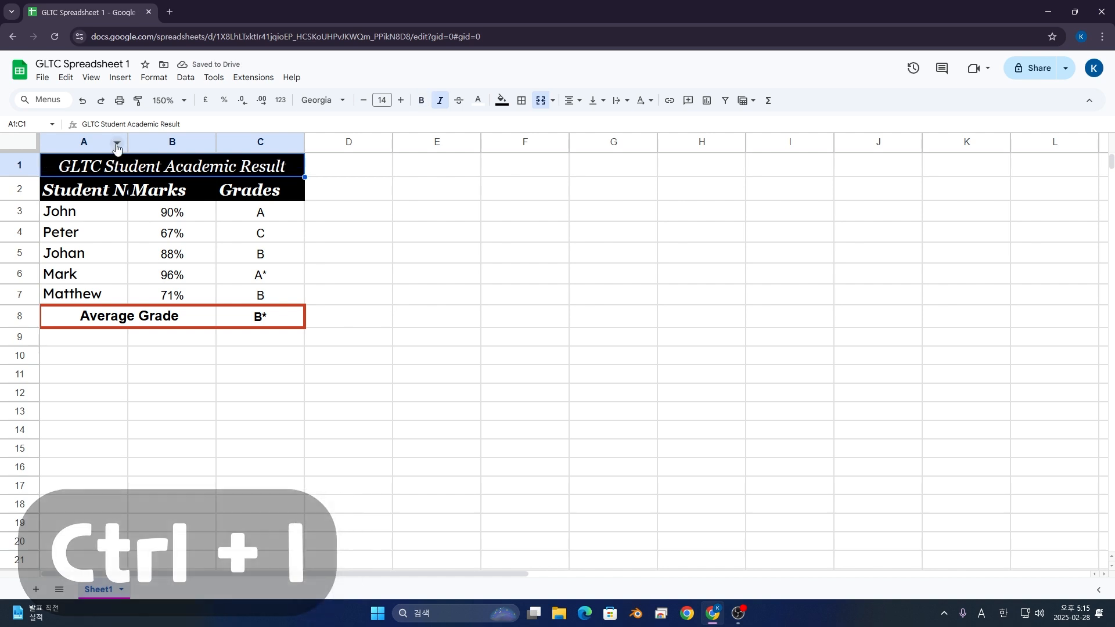
Step: Try toggling italics and underlining on the title, leaving it italic and not underlined
{"action": "key", "text": "ctrl+i"}
{"action": "key", "text": "ctrl+i"}
{"action": "key", "text": "ctrl+i"}
{"action": "key", "text": "ctrl+i"}
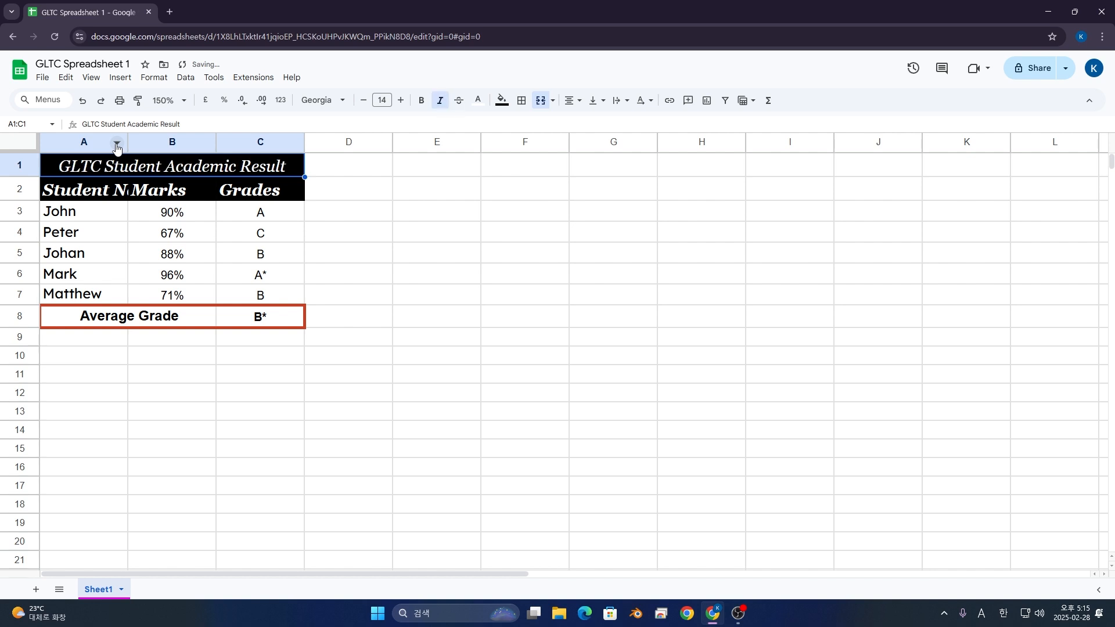
{"action": "key", "text": "ctrl+u"}
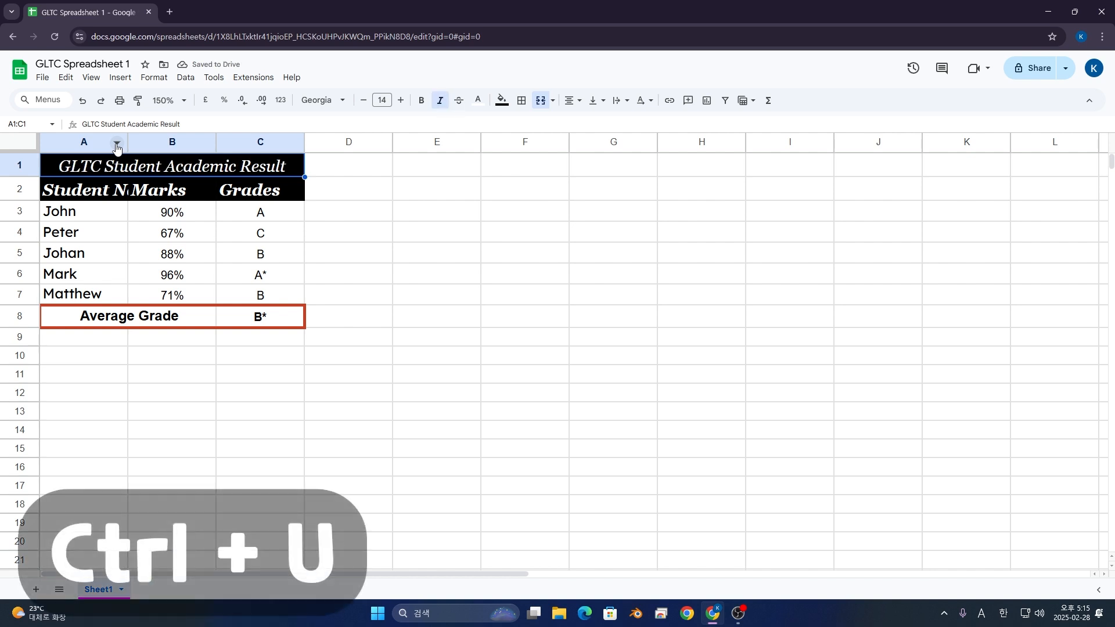
{"action": "key", "text": "ctrl+u"}
{"action": "key", "text": "ctrl+u"}
{"action": "key", "text": "ctrl+u"}
{"action": "key", "text": "ctrl+u"}
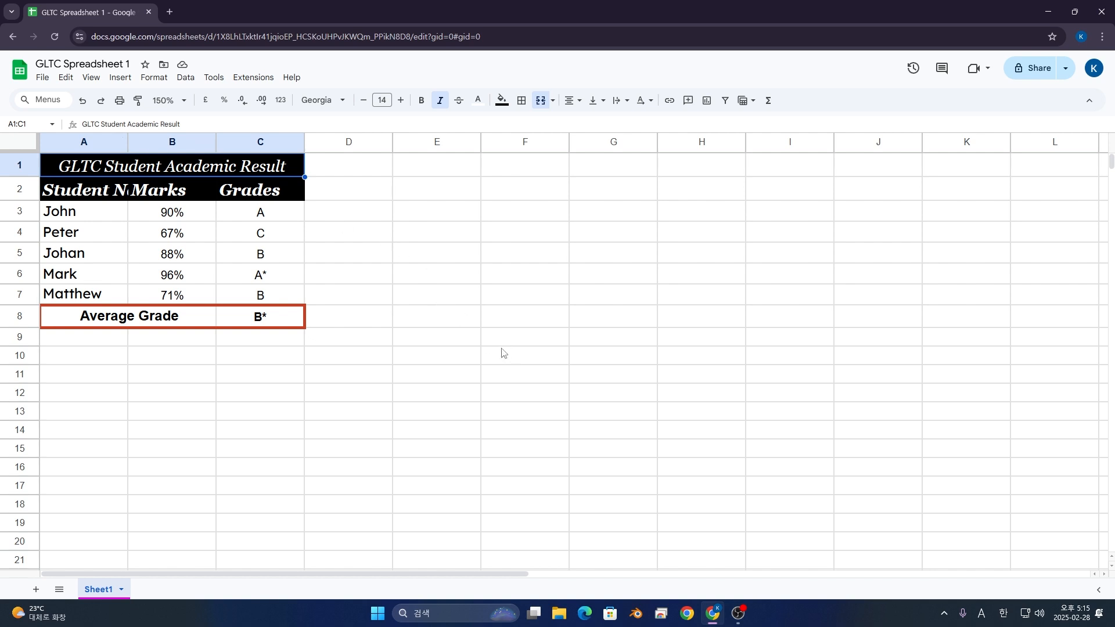
Step: Copy the whole results table, A1:C8, and paste the duplicate starting at E1
{"action": "left_click", "coordinate": [226, 320]}
{"action": "left_click_drag", "start_coordinate": [88, 174], "coordinate": [261, 316]}
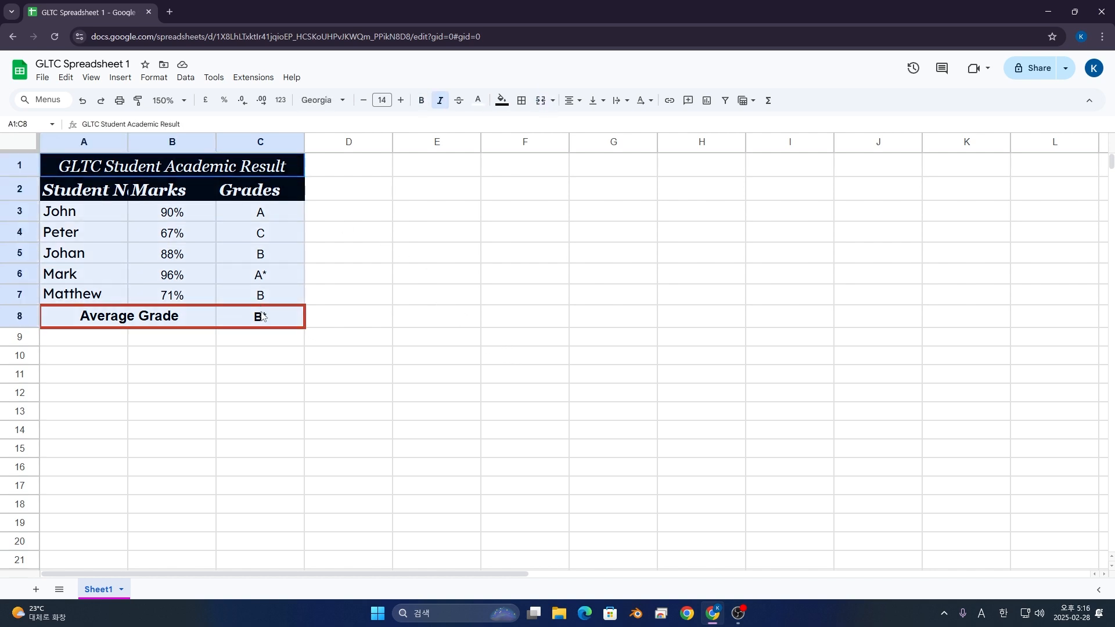
{"action": "left_click_drag", "start_coordinate": [401, 164], "coordinate": [633, 333]}
{"action": "left_click", "coordinate": [423, 164]}
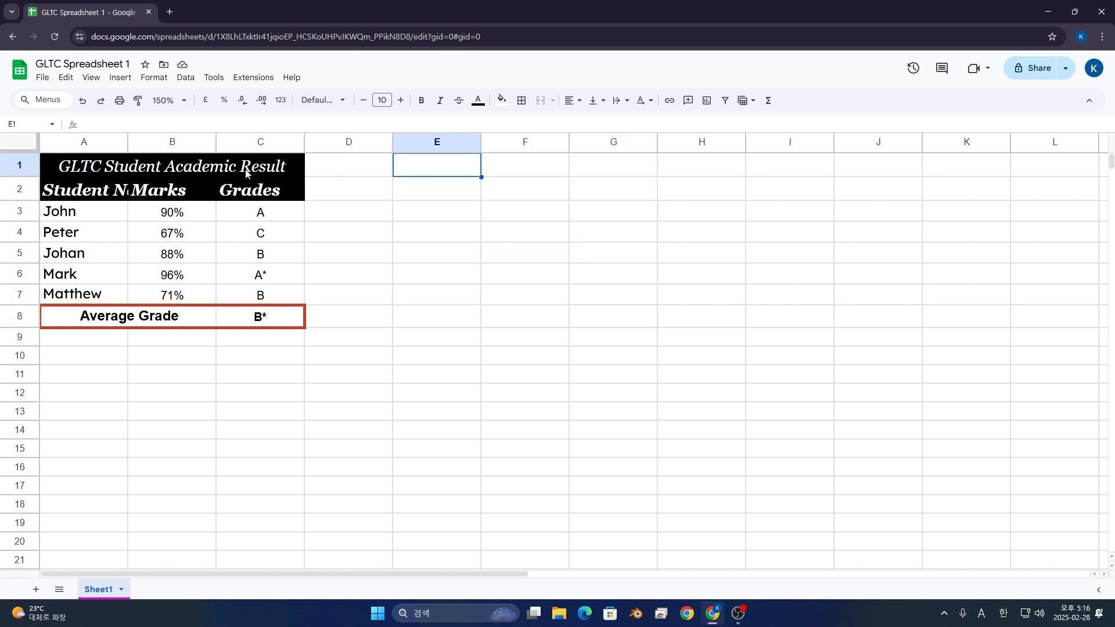
{"action": "left_click_drag", "start_coordinate": [91, 168], "coordinate": [261, 317]}
{"action": "key", "text": "ctrl+c"}
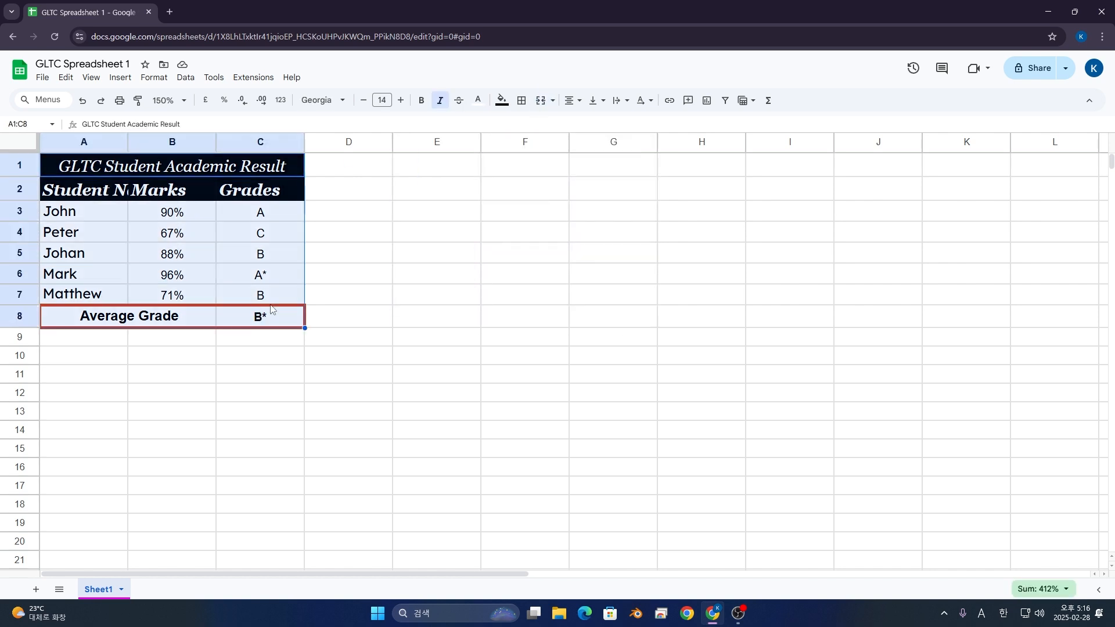
{"action": "left_click", "coordinate": [413, 170]}
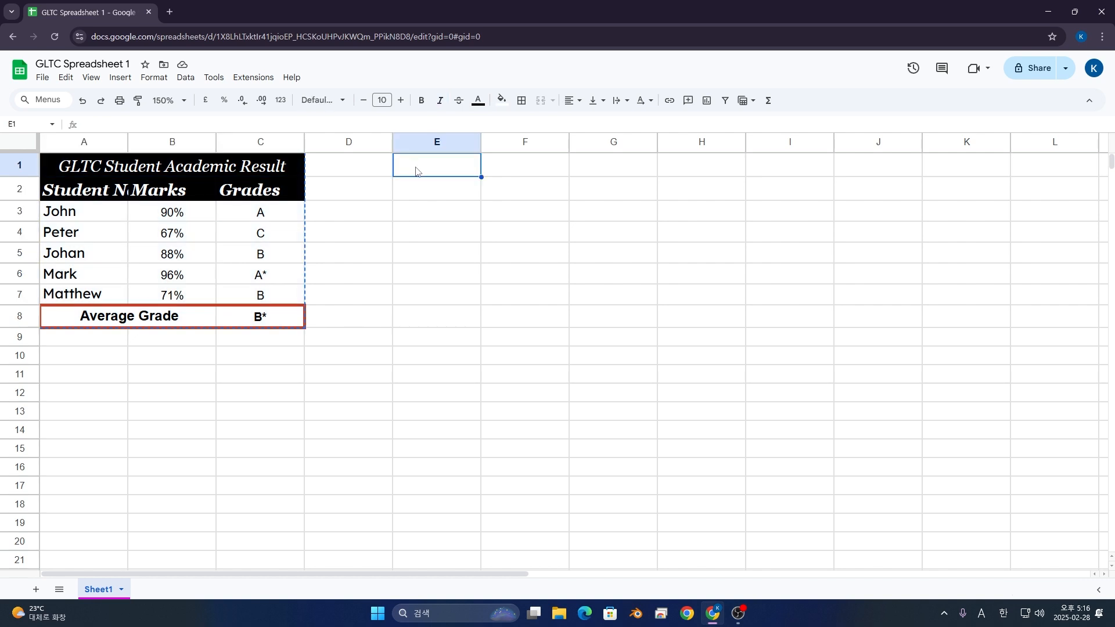
{"action": "key", "text": "ctrl+v"}
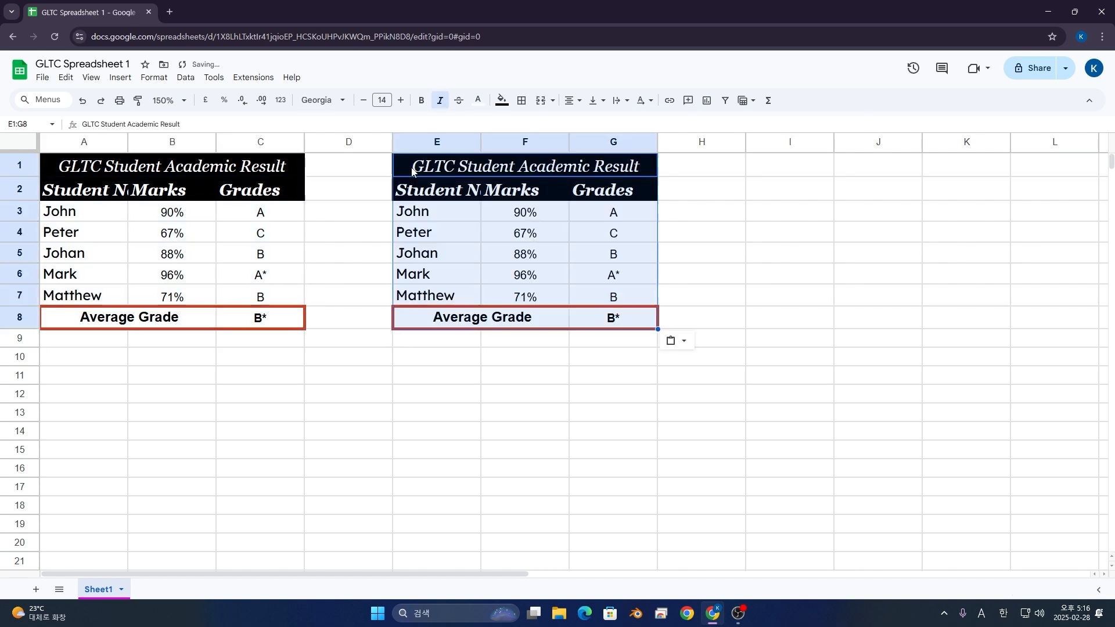
Step: Change the copied table's title in E1:G1 to "1st Cadet Student Income"
{"action": "left_click", "coordinate": [416, 172]}
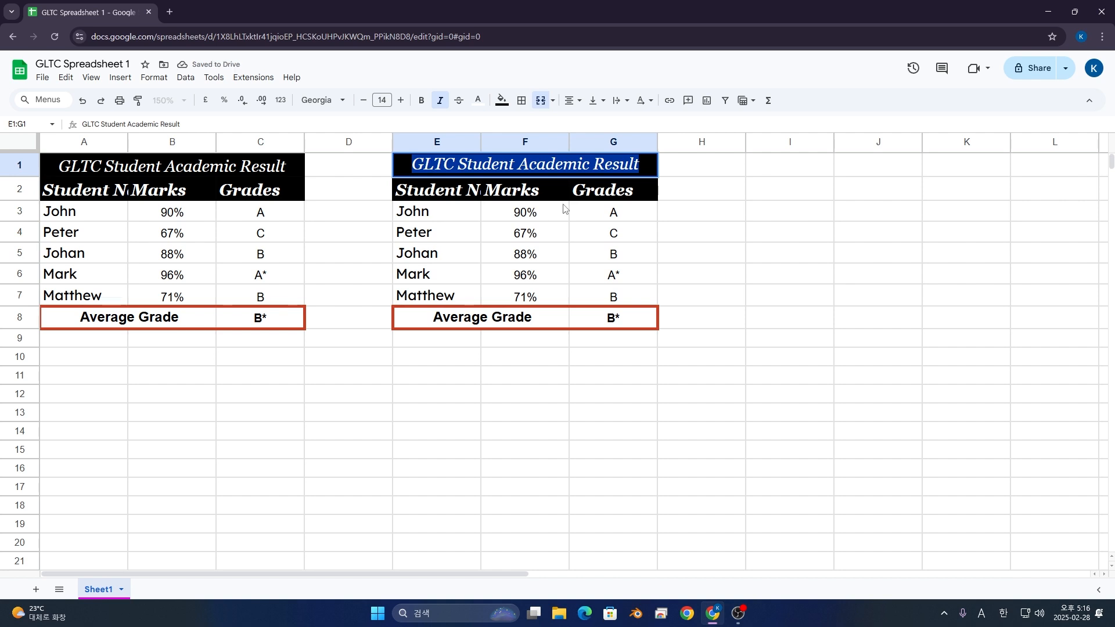
{"action": "key", "text": "Right"}
{"action": "key", "text": "Home"}
{"action": "key", "text": "Delete"}
{"action": "key", "text": "Delete"}
{"action": "key", "text": "Delete"}
{"action": "key", "text": "Delete"}
{"action": "type", "text": "1st Cadet"}
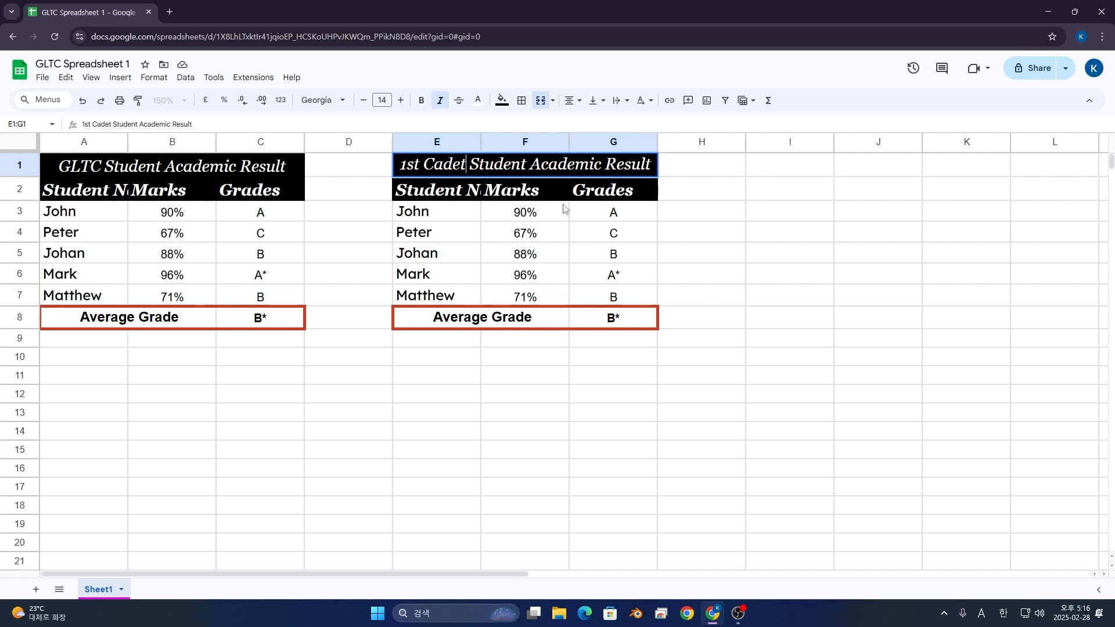
{"action": "left_click_drag", "start_coordinate": [538, 167], "coordinate": [667, 168]}
{"action": "type", "text": "Income"}
Step: Rename the Marks header in F2 of the copied table to "Income"
{"action": "left_click", "coordinate": [567, 198]}
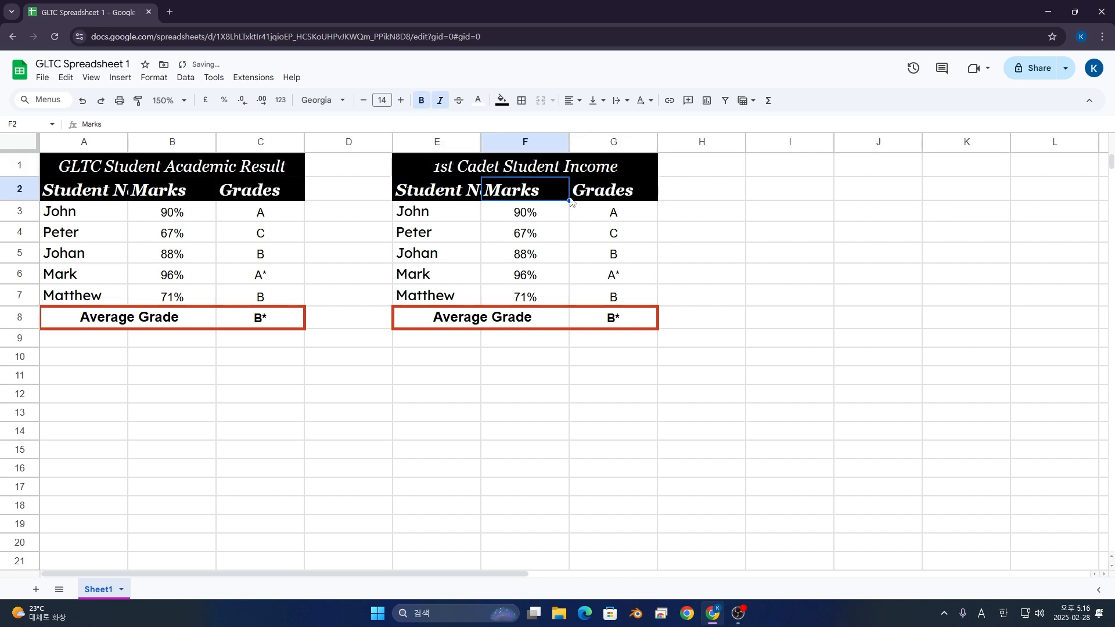
{"action": "type", "text": "Income"}
{"action": "key", "text": "Return"}
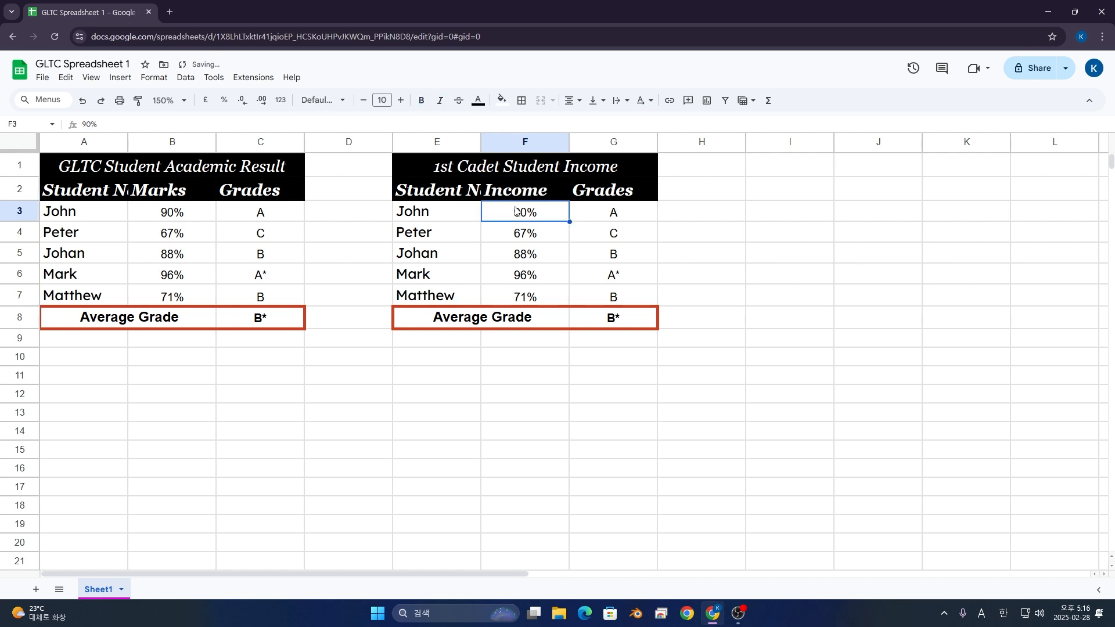
Step: Enter 900, 100, 200, 400 and 1200 as the students' incomes in F3:F7
{"action": "type", "text": "d"}
{"action": "key", "text": "BackSpace"}
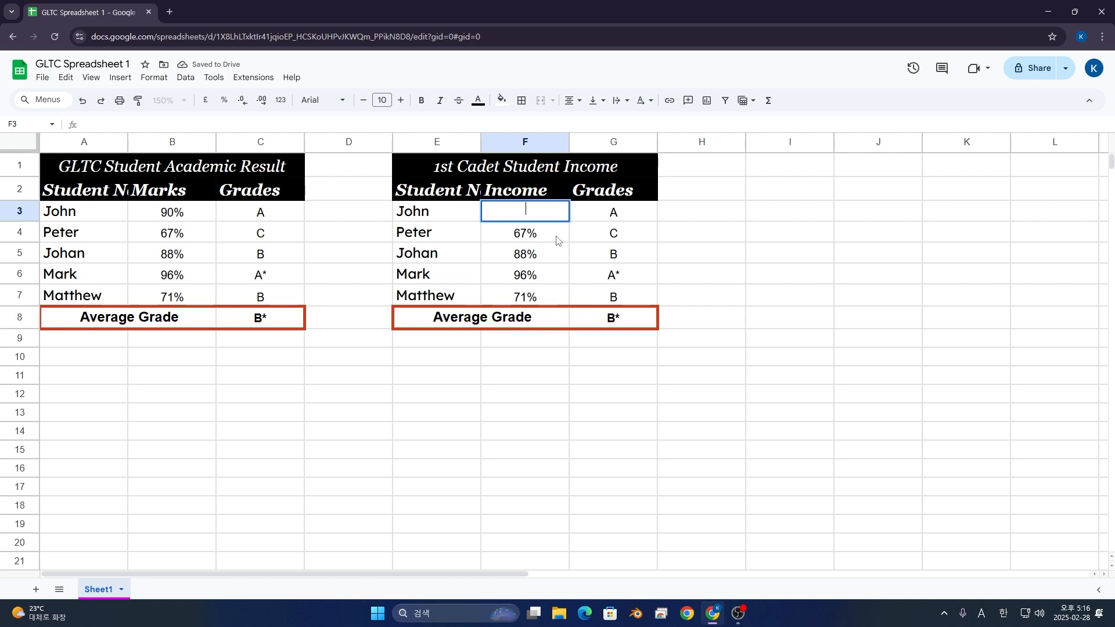
{"action": "type", "text": "900"}
{"action": "key", "text": "Return"}
{"action": "type", "text": "100"}
{"action": "key", "text": "Return"}
{"action": "type", "text": "200"}
{"action": "key", "text": "Return"}
{"action": "type", "text": "400"}
{"action": "key", "text": "Return"}
{"action": "type", "text": "1200"}
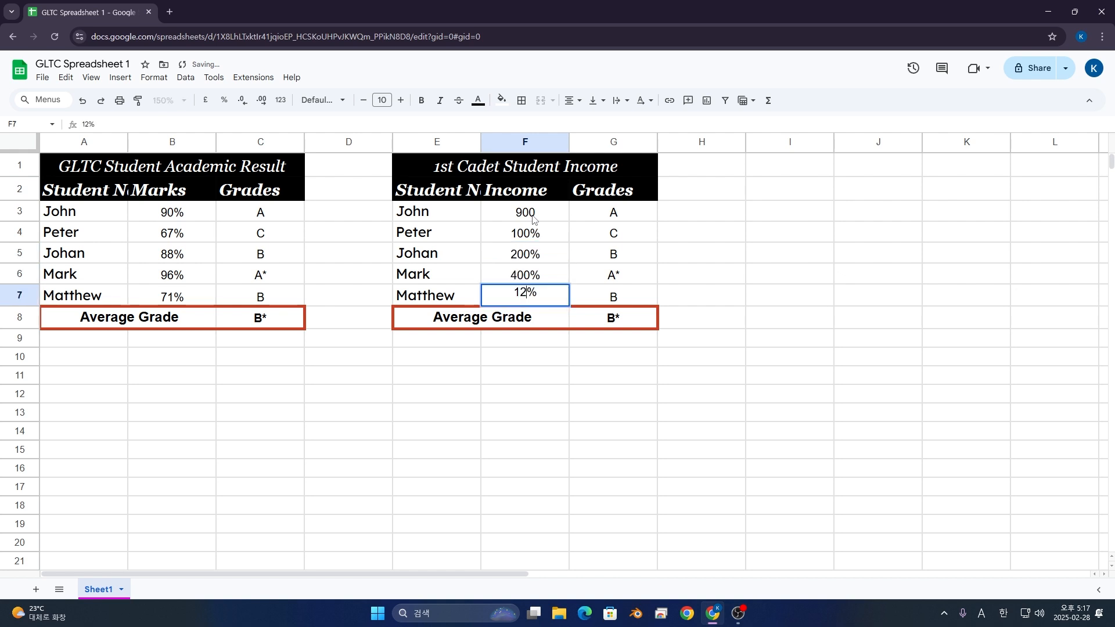
{"action": "key", "text": "Return"}
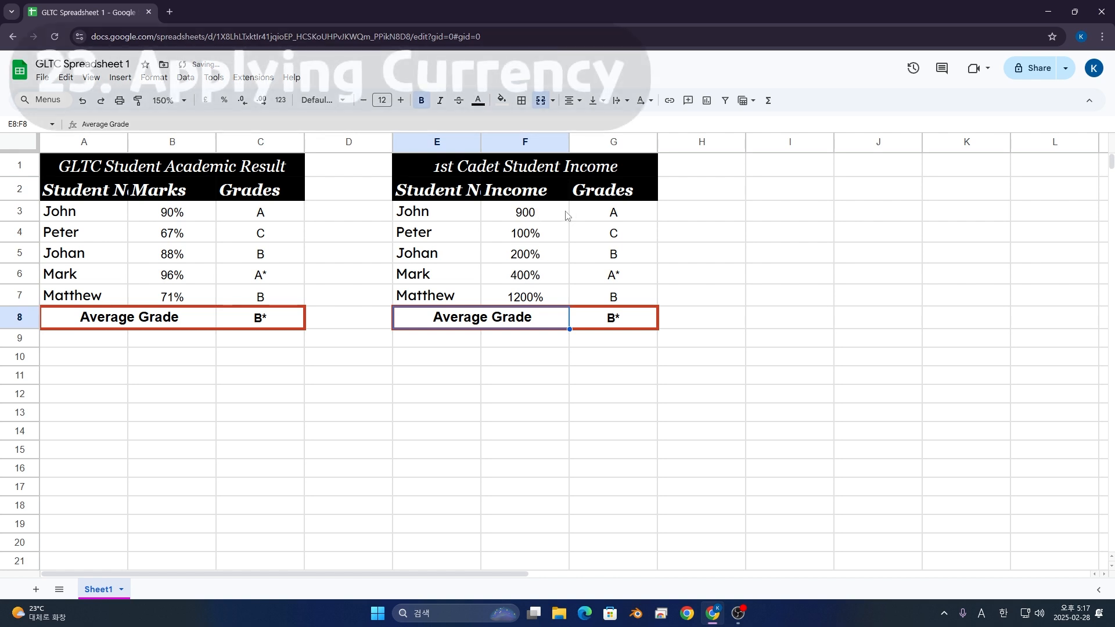
Step: Format the income values in F3:F7 as pound currency
{"action": "left_click_drag", "start_coordinate": [537, 214], "coordinate": [553, 297]}
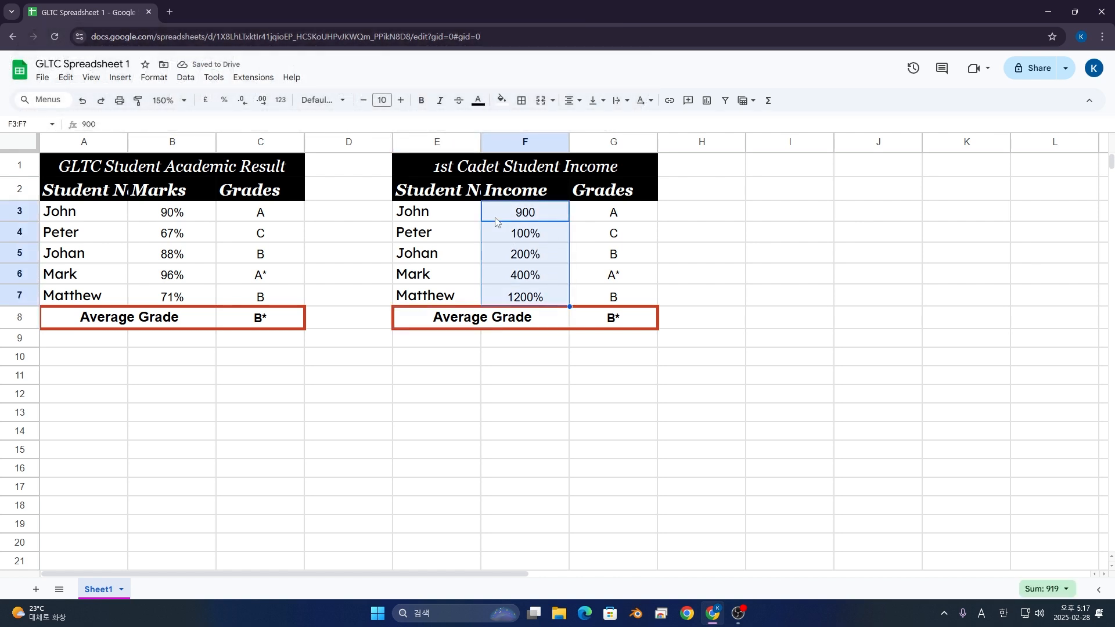
{"action": "left_click", "coordinate": [210, 102]}
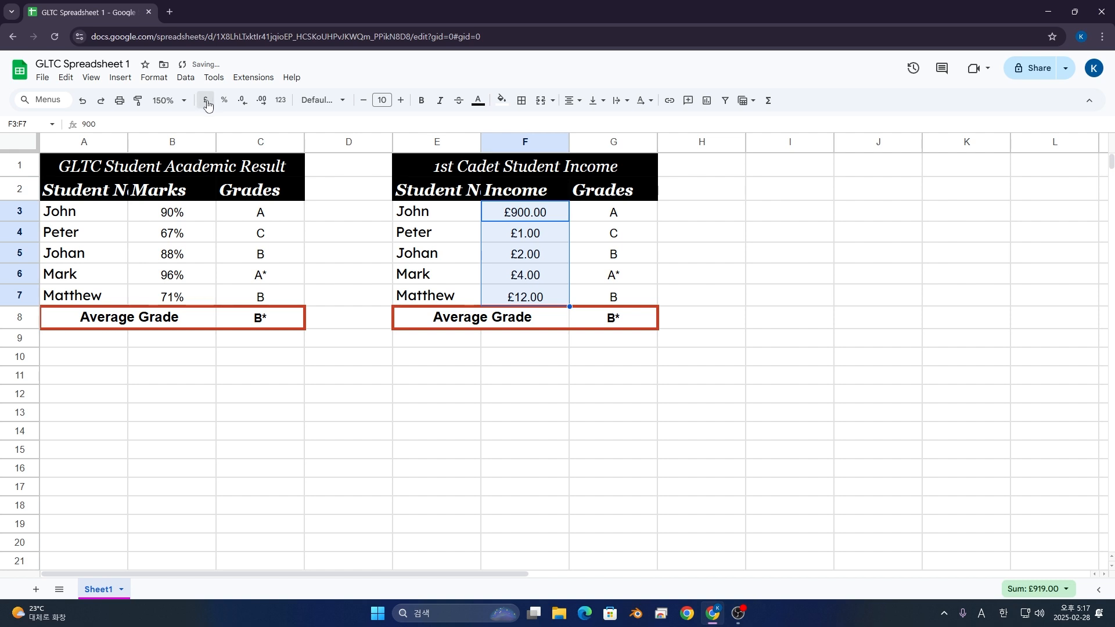
Step: Apply a custom currency format with the $ symbol to the income values in F3:F7
{"action": "left_click", "coordinate": [531, 212]}
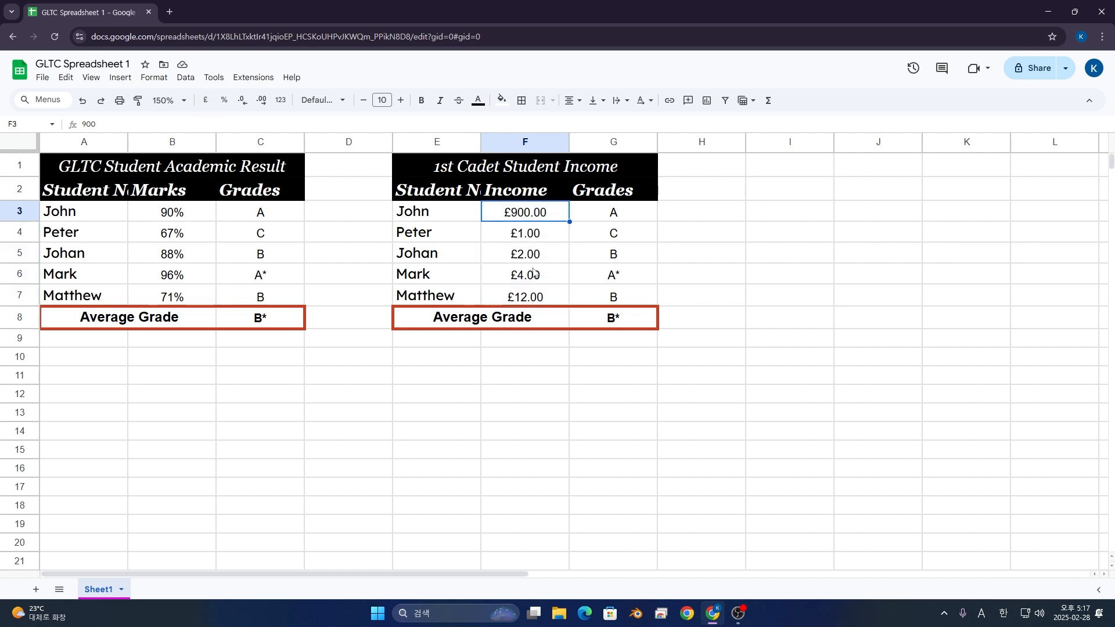
{"action": "left_click", "coordinate": [532, 294], "text": "shift"}
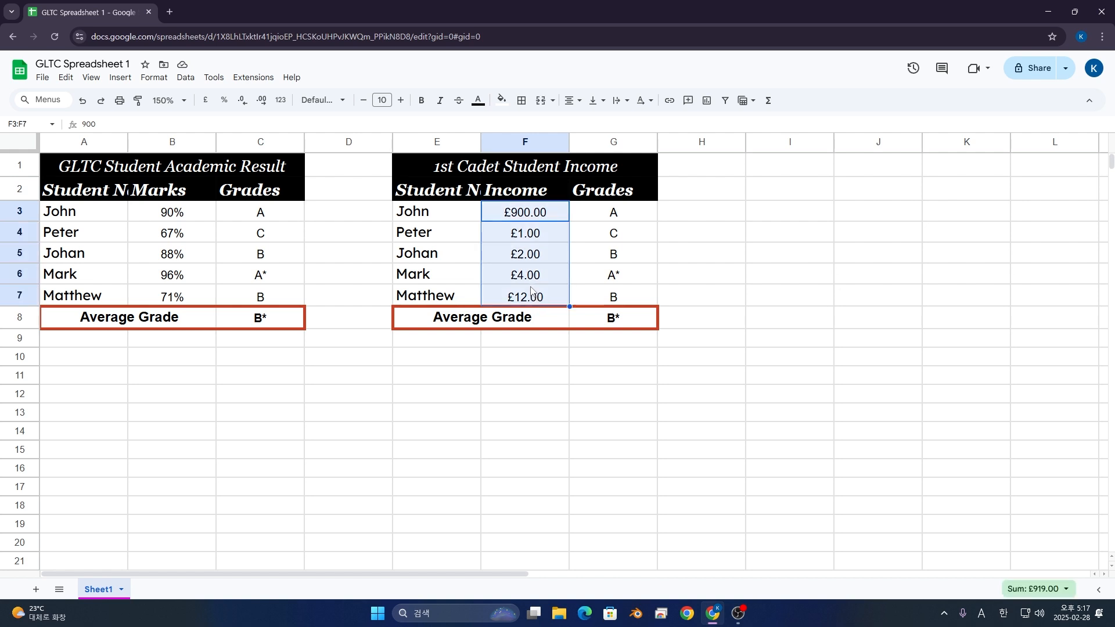
{"action": "left_click", "coordinate": [260, 102]}
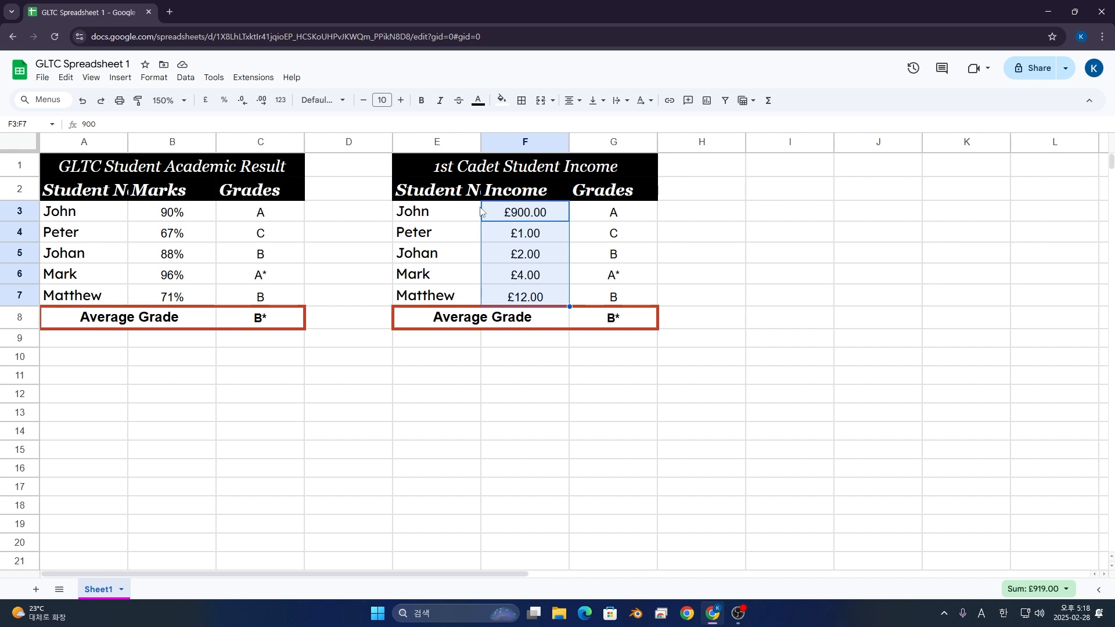
{"action": "left_click", "coordinate": [281, 101]}
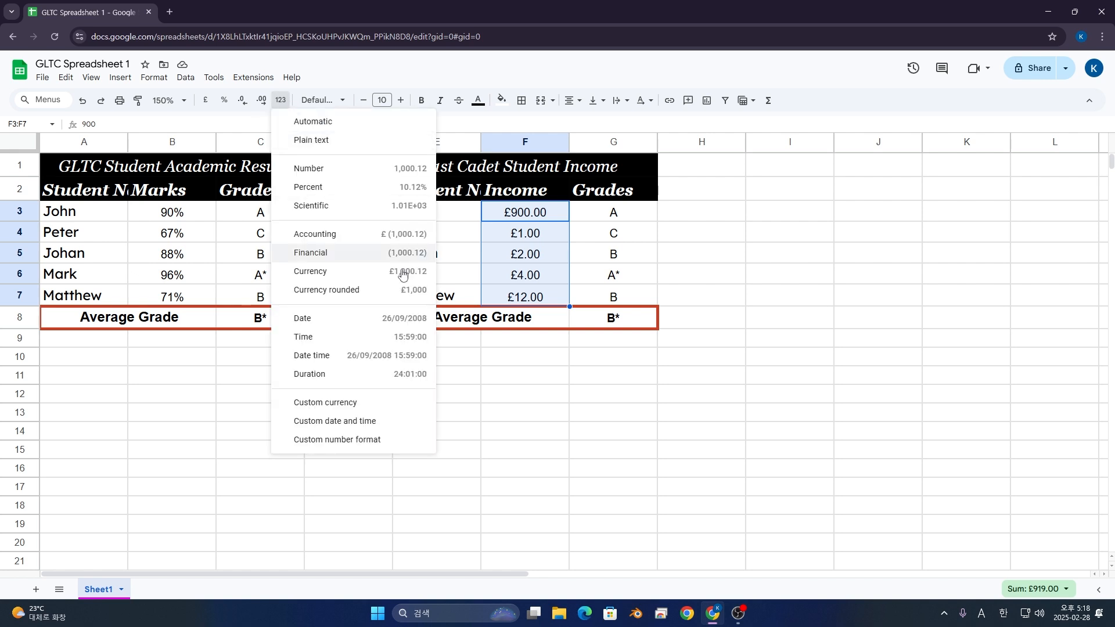
{"action": "left_click", "coordinate": [401, 407]}
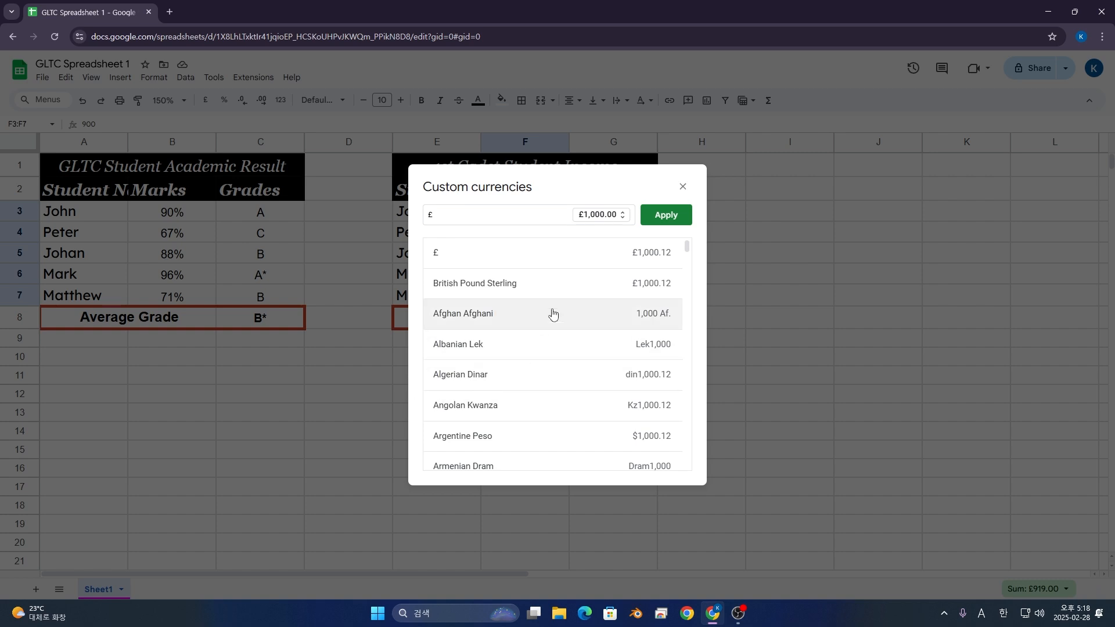
{"action": "left_click", "coordinate": [466, 217]}
{"action": "double_click", "coordinate": [455, 217]}
{"action": "scroll", "coordinate": [498, 311], "scroll_direction": "down", "scroll_amount": 15}
{"action": "scroll", "coordinate": [455, 301], "scroll_direction": "down", "scroll_amount": 7}
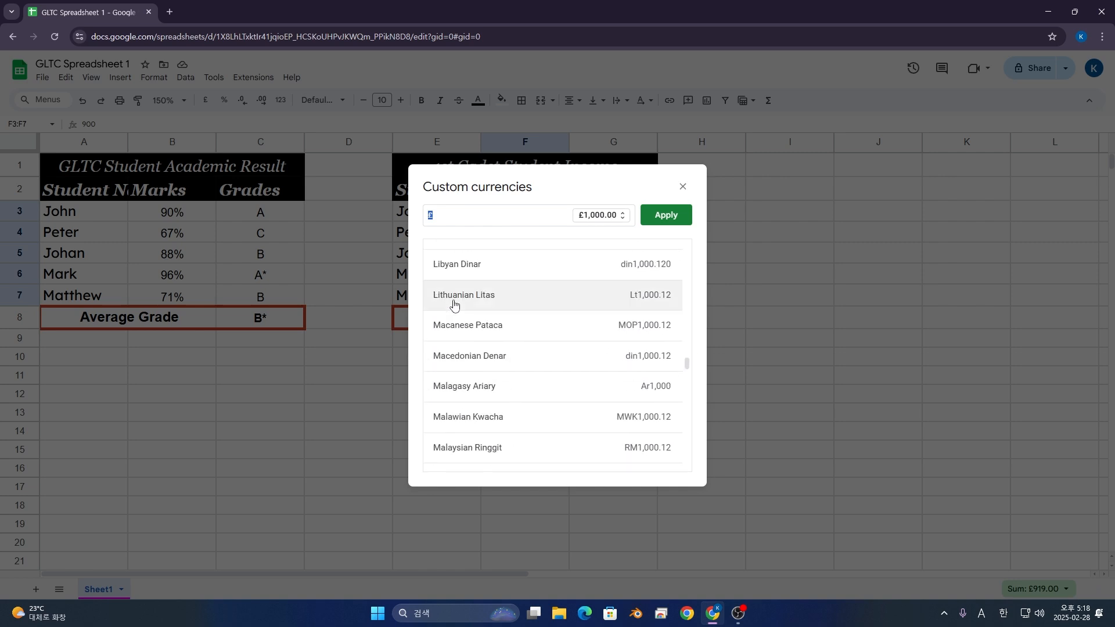
{"action": "type", "text": "$"}
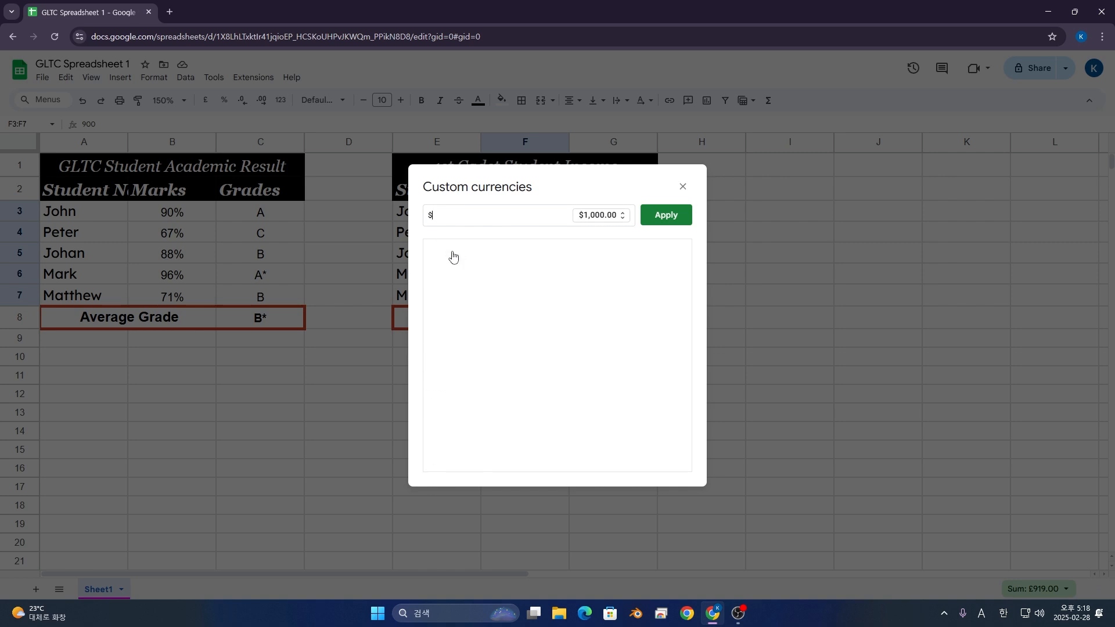
{"action": "left_click", "coordinate": [647, 220]}
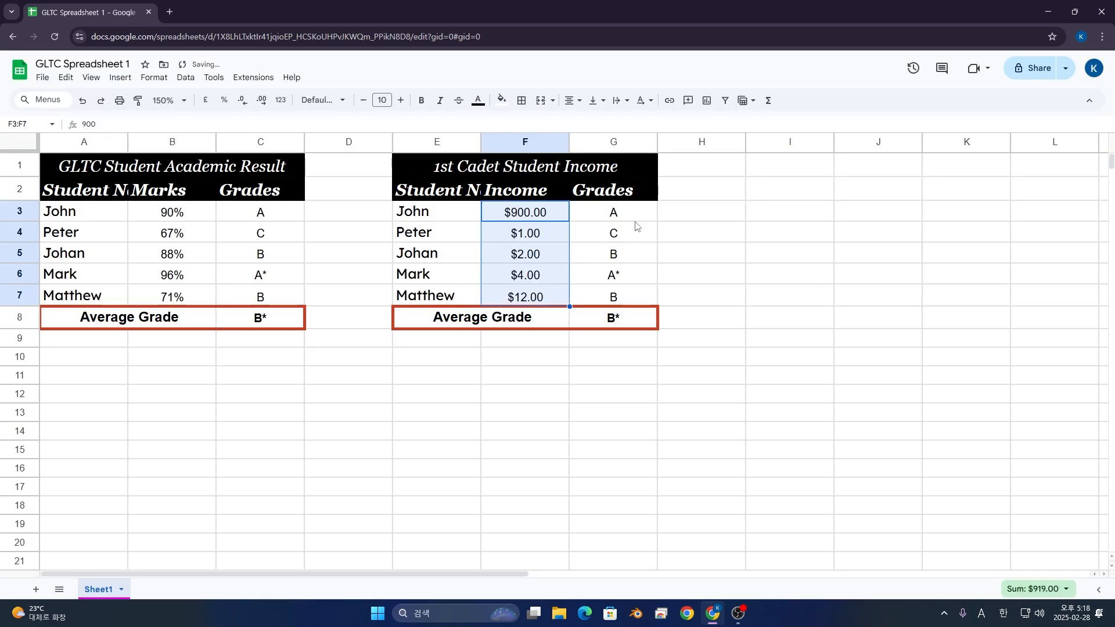
{"action": "left_click", "coordinate": [520, 231]}
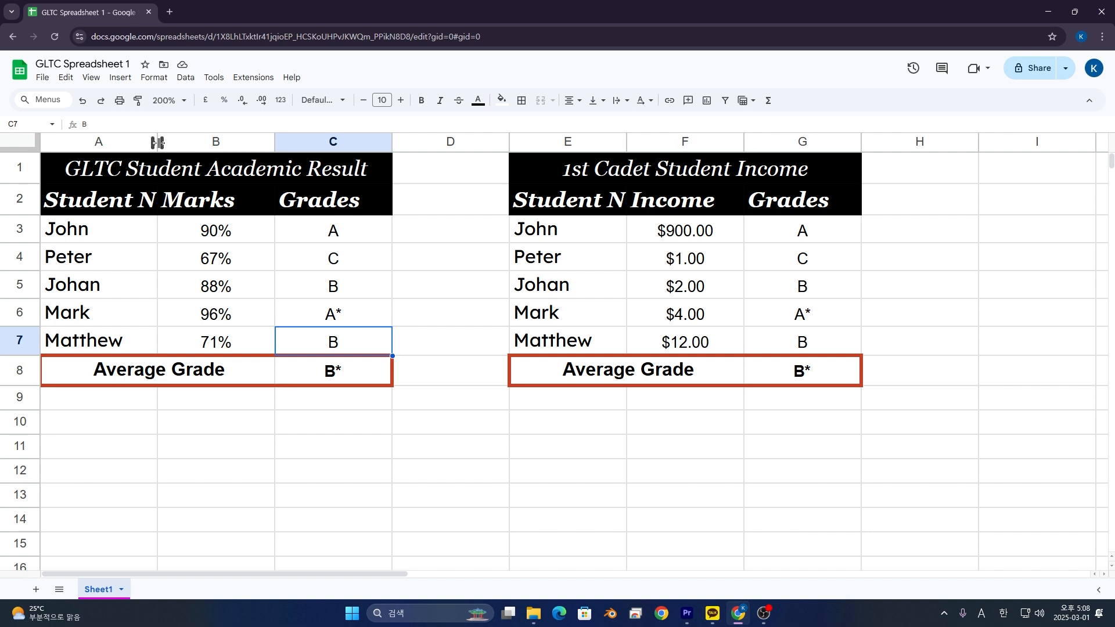
Step: Widen the Student Name columns A and E to fit their headers, and narrow columns B, C, F and G
{"action": "left_click_drag", "start_coordinate": [157, 142], "coordinate": [219, 142]}
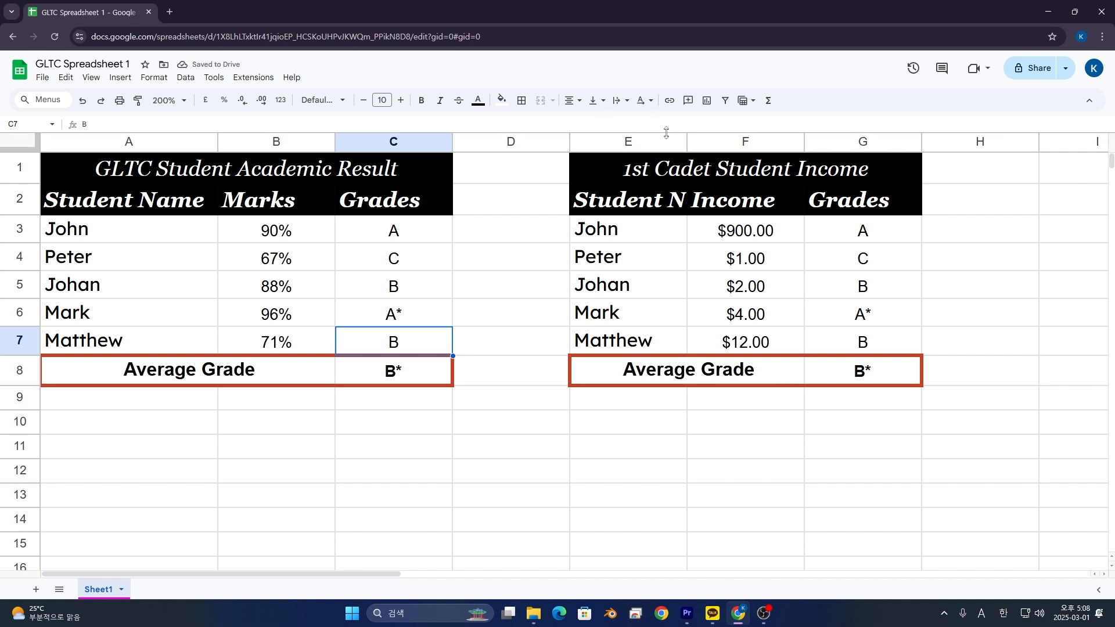
{"action": "left_click_drag", "start_coordinate": [690, 143], "coordinate": [752, 142]}
{"action": "left_click_drag", "start_coordinate": [335, 141], "coordinate": [283, 143]}
{"action": "left_click_drag", "start_coordinate": [393, 143], "coordinate": [341, 144]}
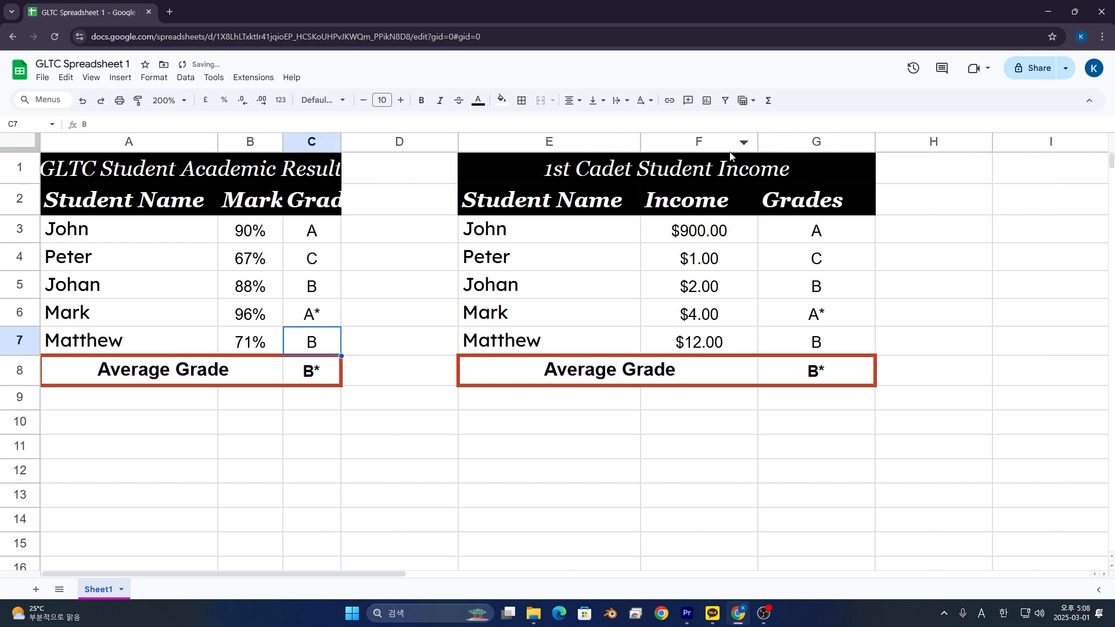
{"action": "left_click_drag", "start_coordinate": [875, 145], "coordinate": [851, 146]}
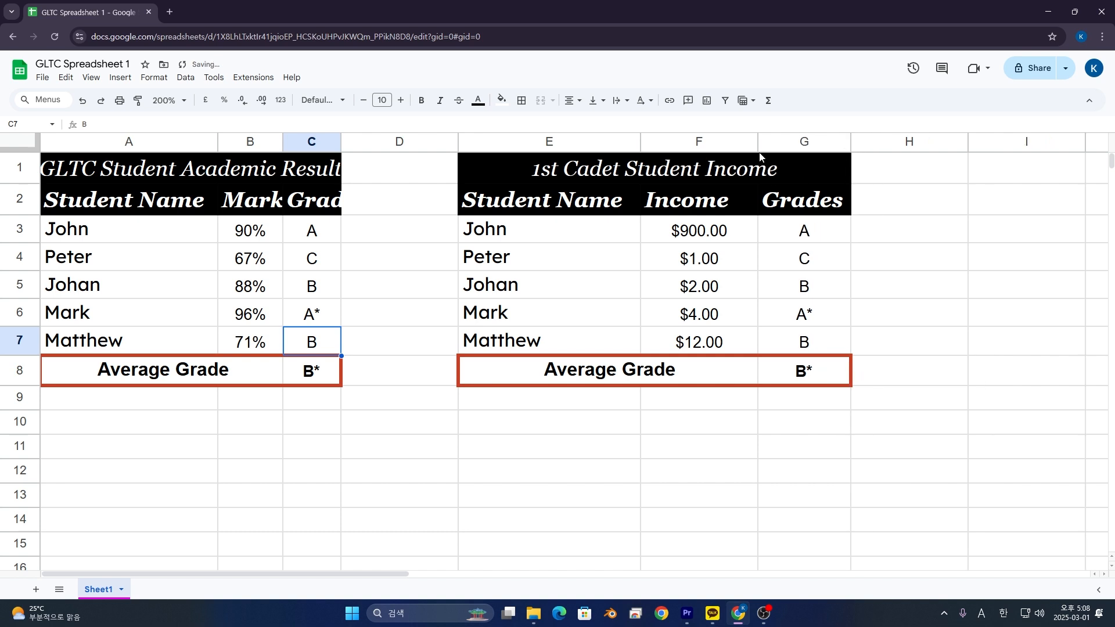
{"action": "left_click_drag", "start_coordinate": [757, 143], "coordinate": [714, 142]}
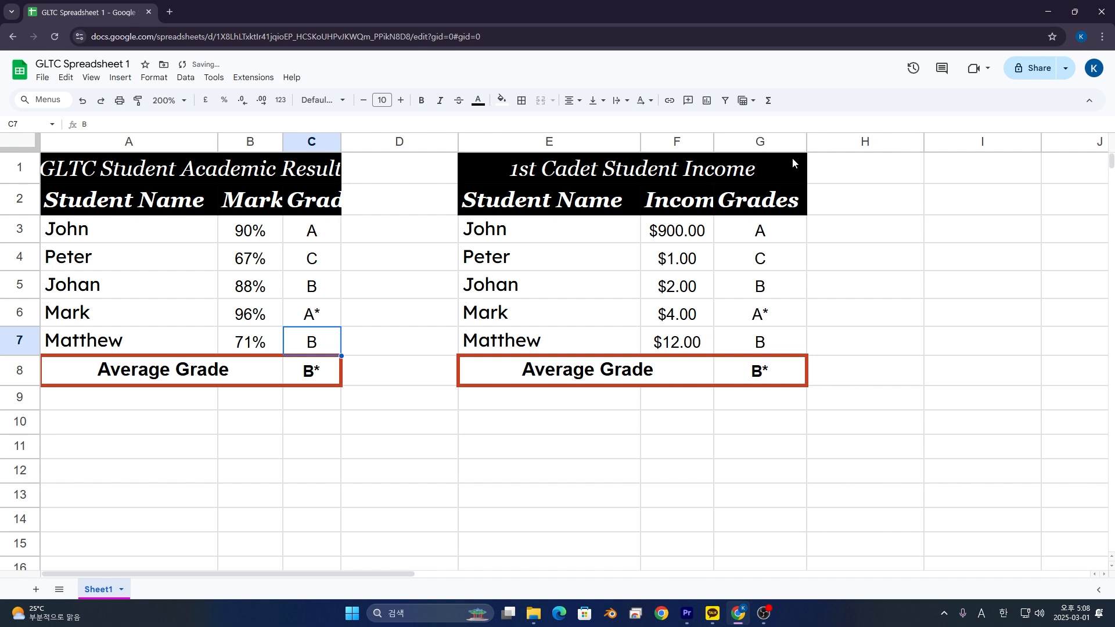
{"action": "left_click_drag", "start_coordinate": [806, 143], "coordinate": [776, 143]}
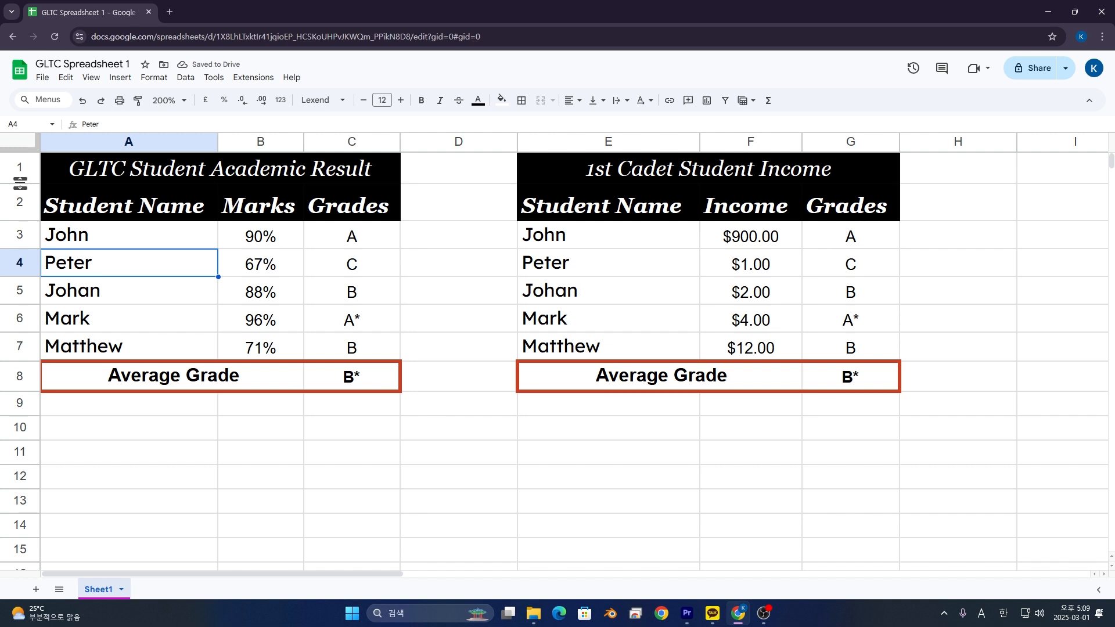
Step: Increase the height of title row 1
{"action": "left_click_drag", "start_coordinate": [20, 183], "coordinate": [20, 196]}
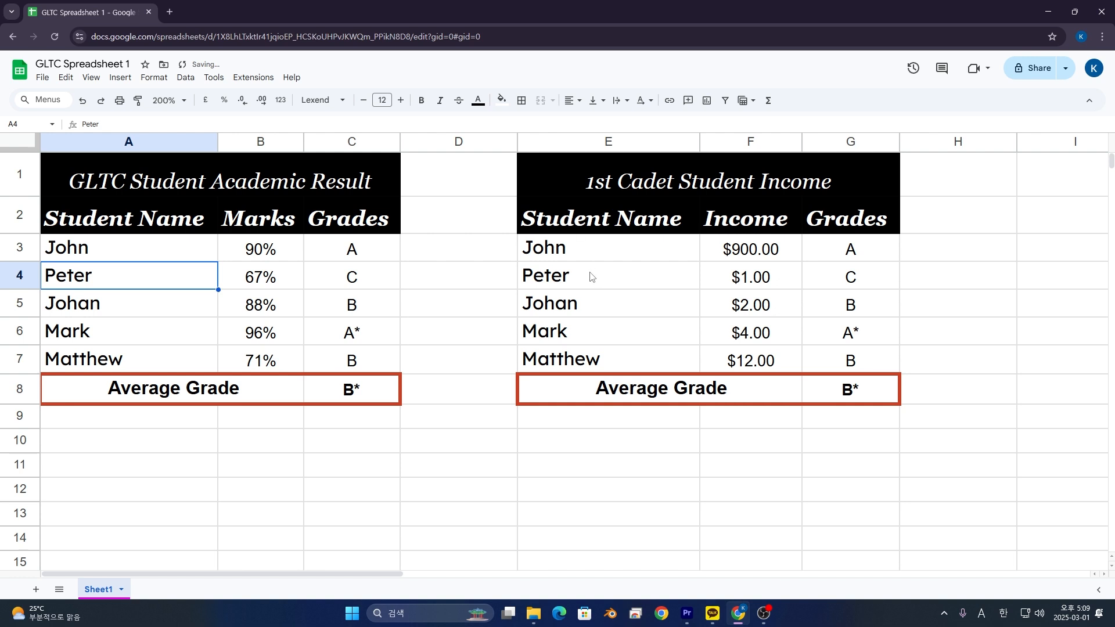
{"action": "left_click_drag", "start_coordinate": [21, 261], "coordinate": [23, 298]}
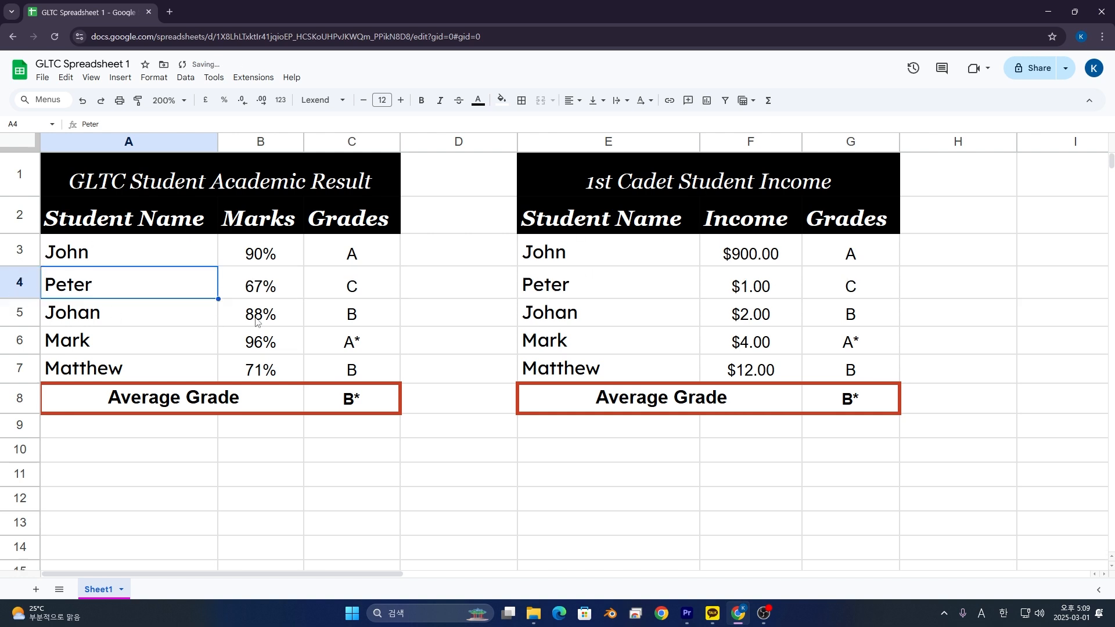
{"action": "key", "text": "ctrl+z"}
{"action": "key", "text": "ctrl+z"}
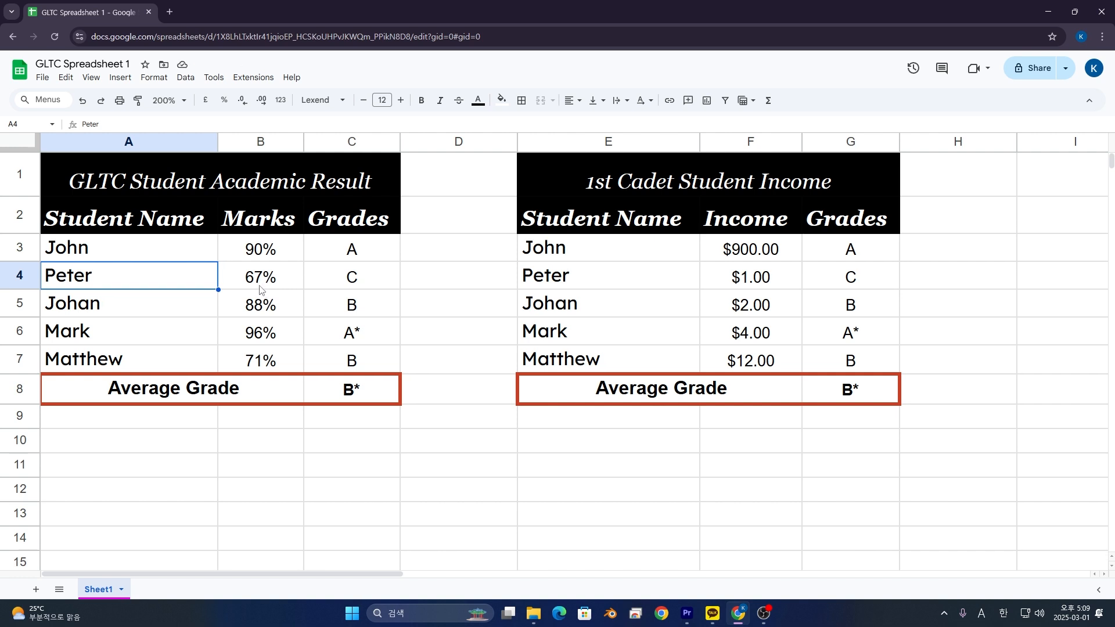
{"action": "left_click", "coordinate": [119, 302]}
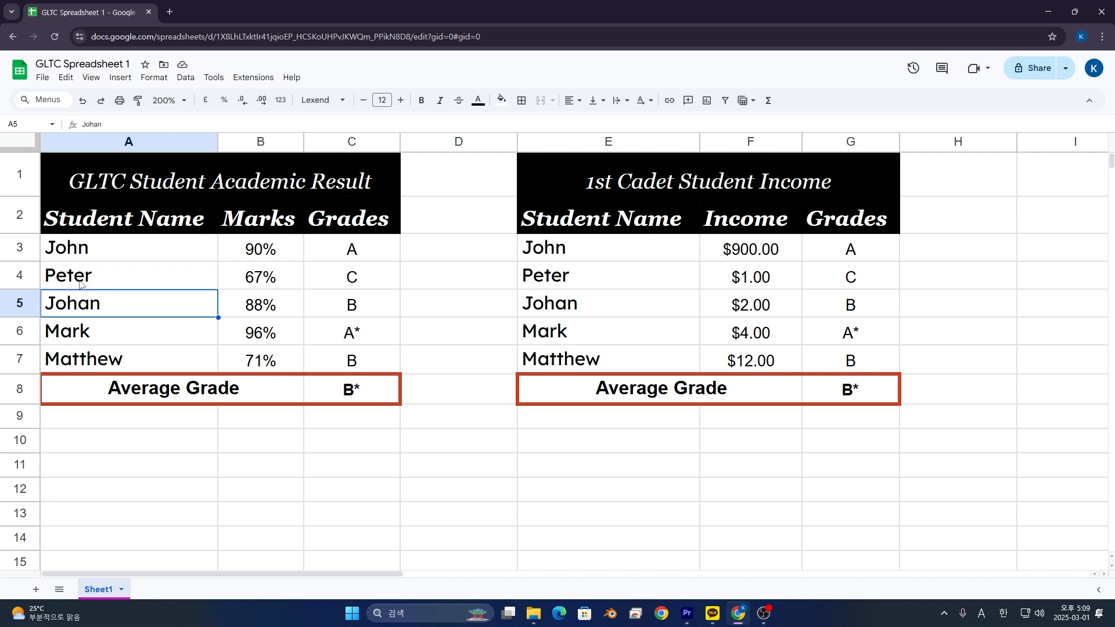
Step: Select student rows 3 to 7 and increase their heights together to one equal size
{"action": "left_click", "coordinate": [23, 247]}
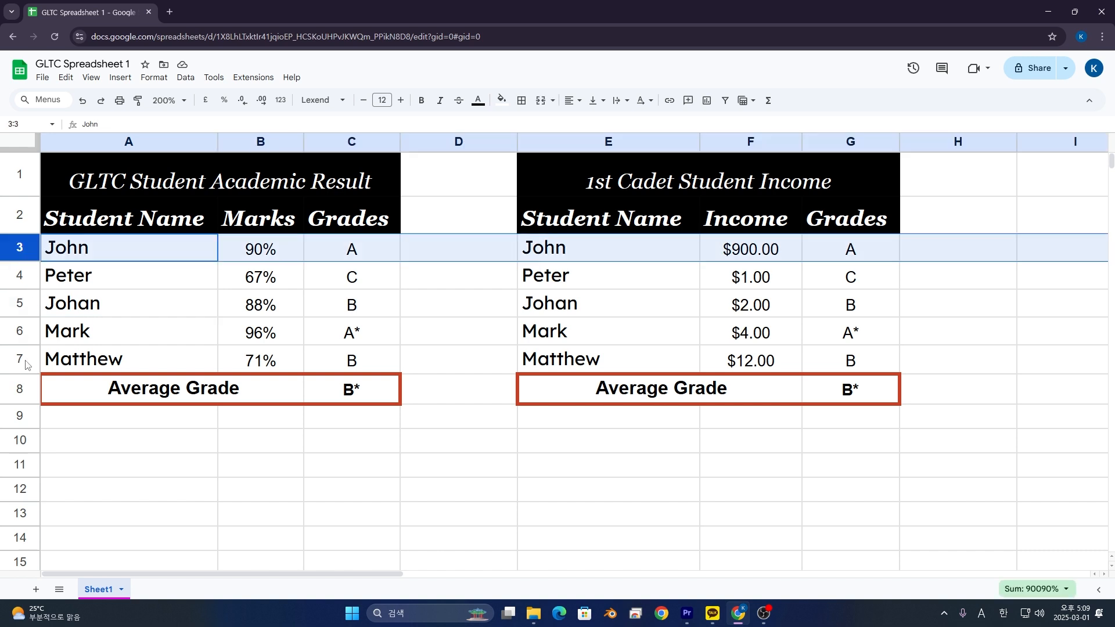
{"action": "left_click", "coordinate": [23, 360], "text": "shift"}
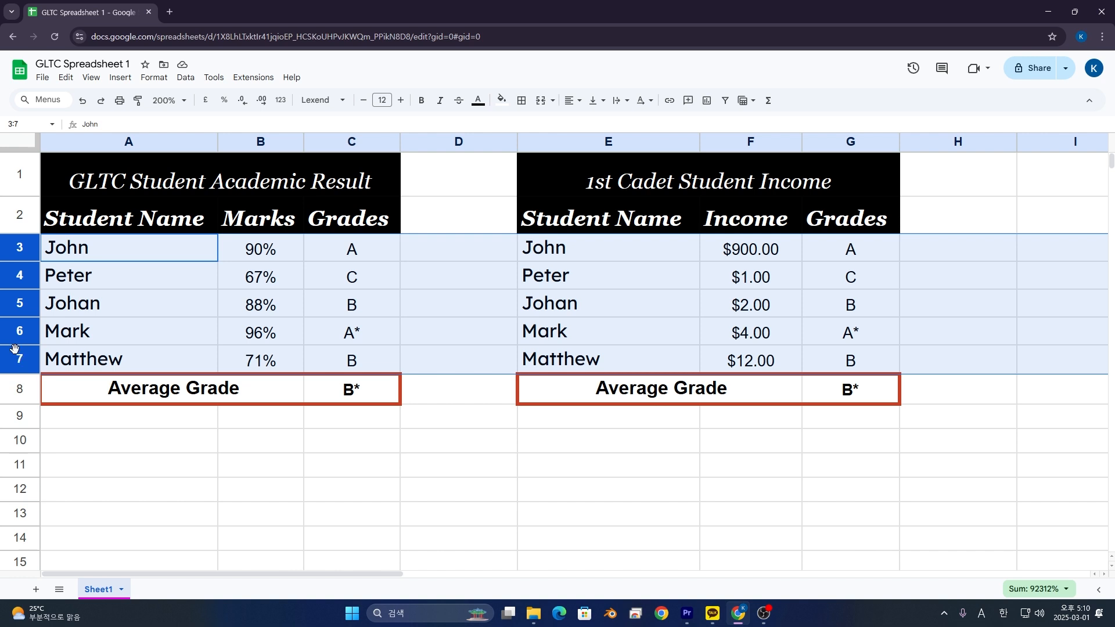
{"action": "left_click_drag", "start_coordinate": [18, 345], "coordinate": [18, 359]}
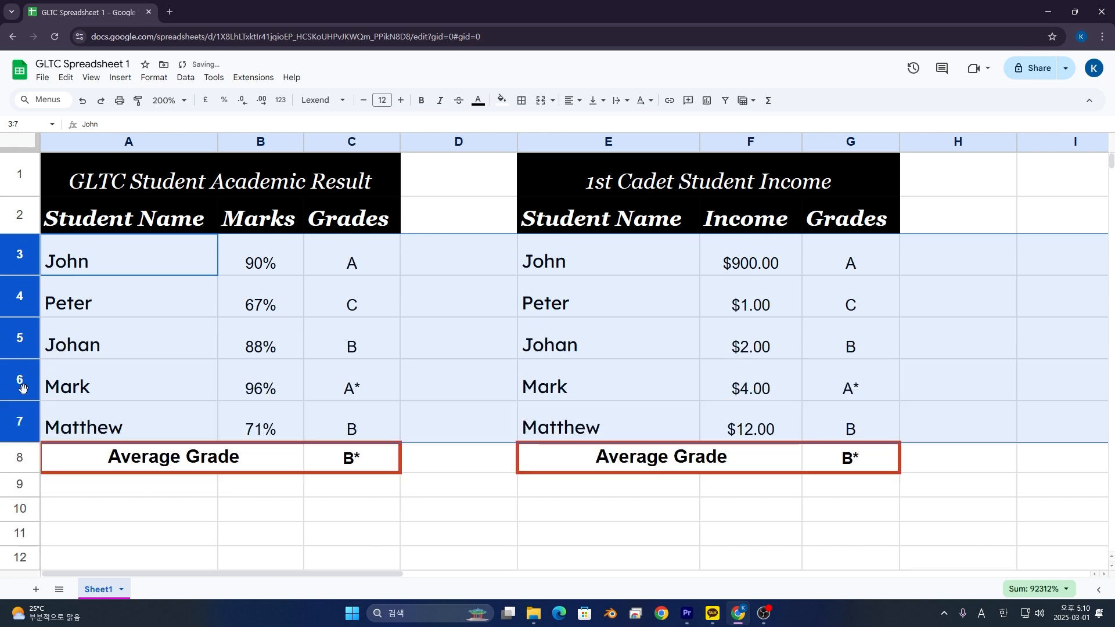
{"action": "left_click_drag", "start_coordinate": [22, 399], "coordinate": [23, 387]}
{"action": "left_click", "coordinate": [204, 388]}
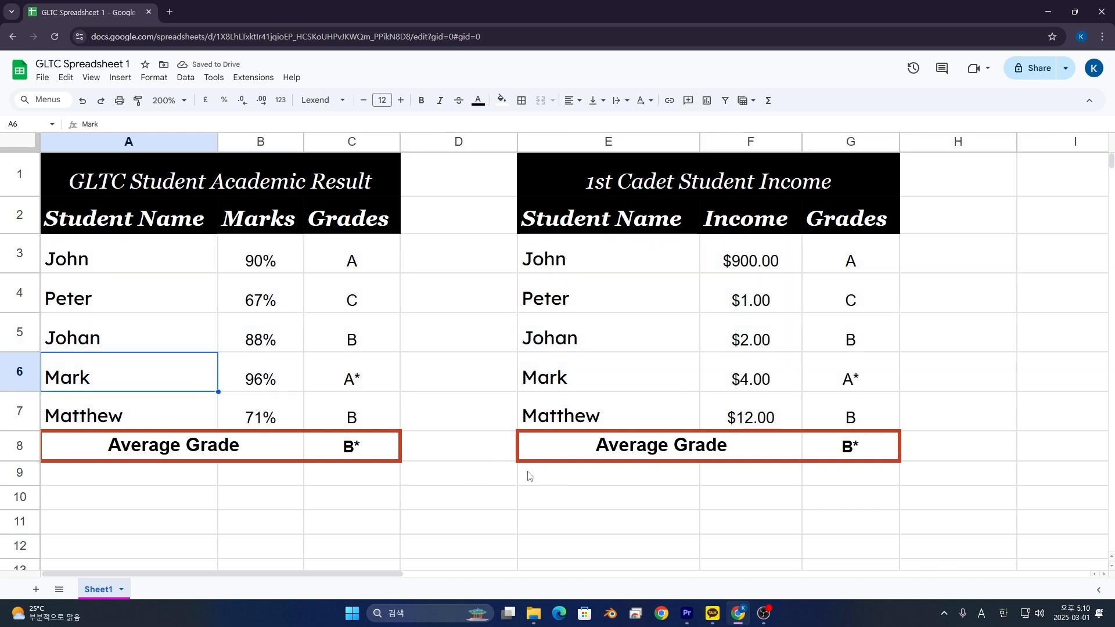
{"action": "left_click", "coordinate": [491, 389]}
{"action": "left_click", "coordinate": [365, 381]}
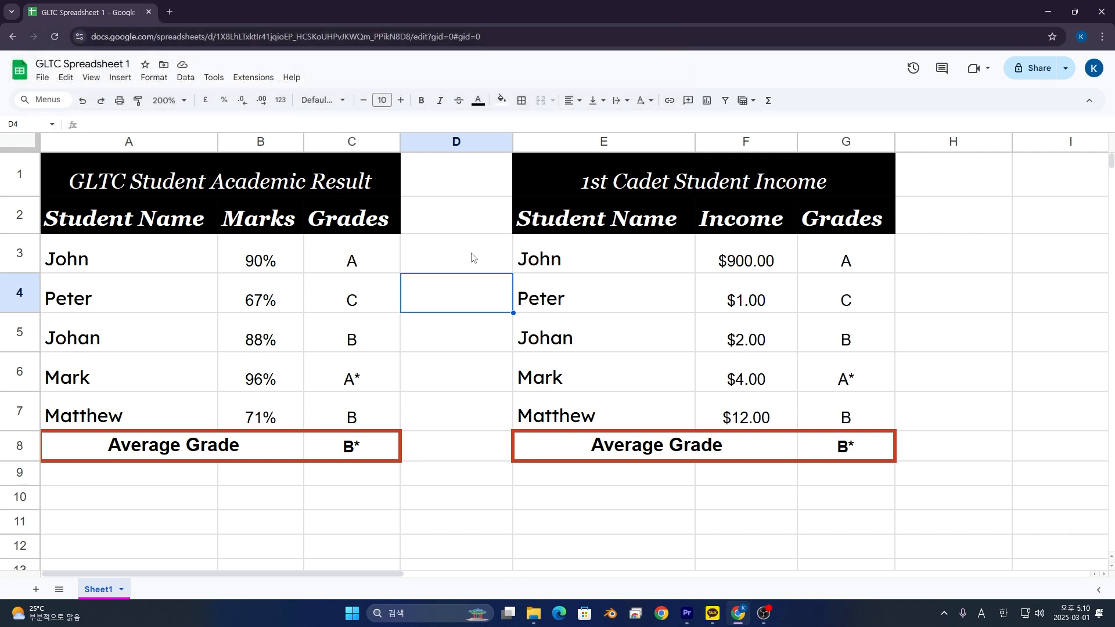
{"action": "mouse_move", "coordinate": [146, 181]}
{"action": "left_mouse_down"}
{"action": "mouse_move", "coordinate": [233, 185]}
{"action": "mouse_move", "coordinate": [342, 413]}
{"action": "mouse_move", "coordinate": [344, 441]}
{"action": "left_mouse_up"}
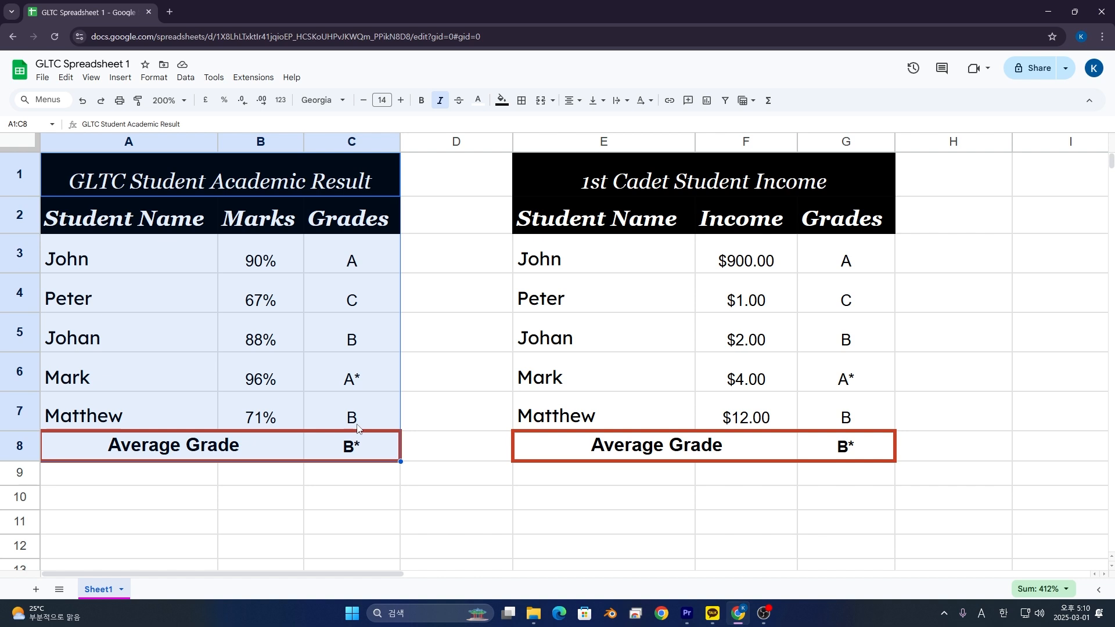
{"action": "left_click", "coordinate": [151, 77]}
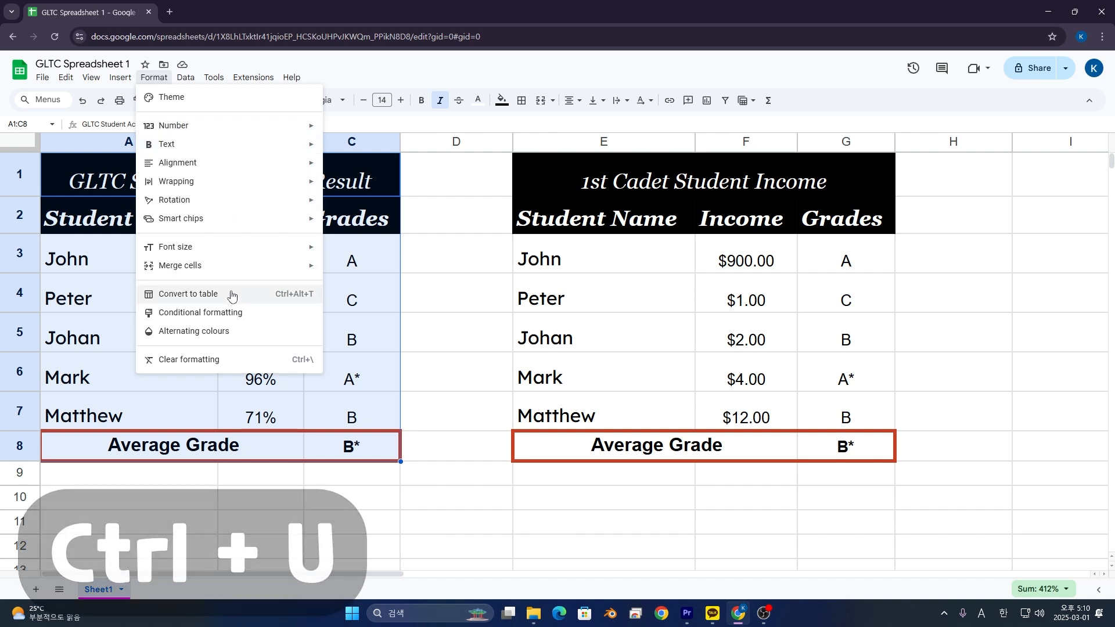
{"action": "left_click_drag", "start_coordinate": [352, 446], "coordinate": [105, 190]}
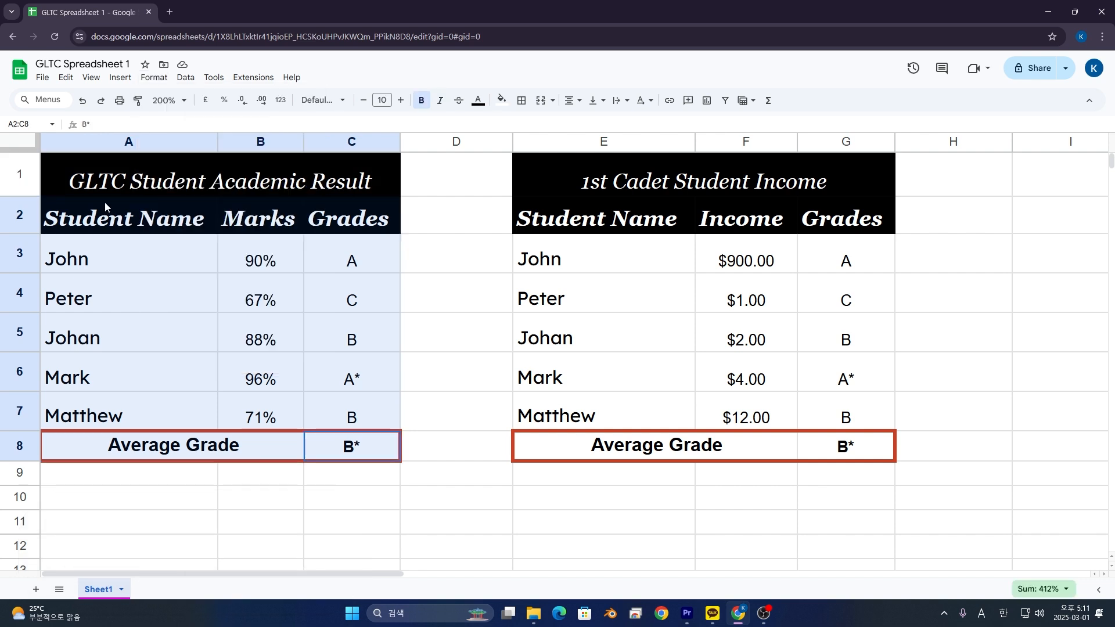
{"action": "right_click", "coordinate": [238, 332]}
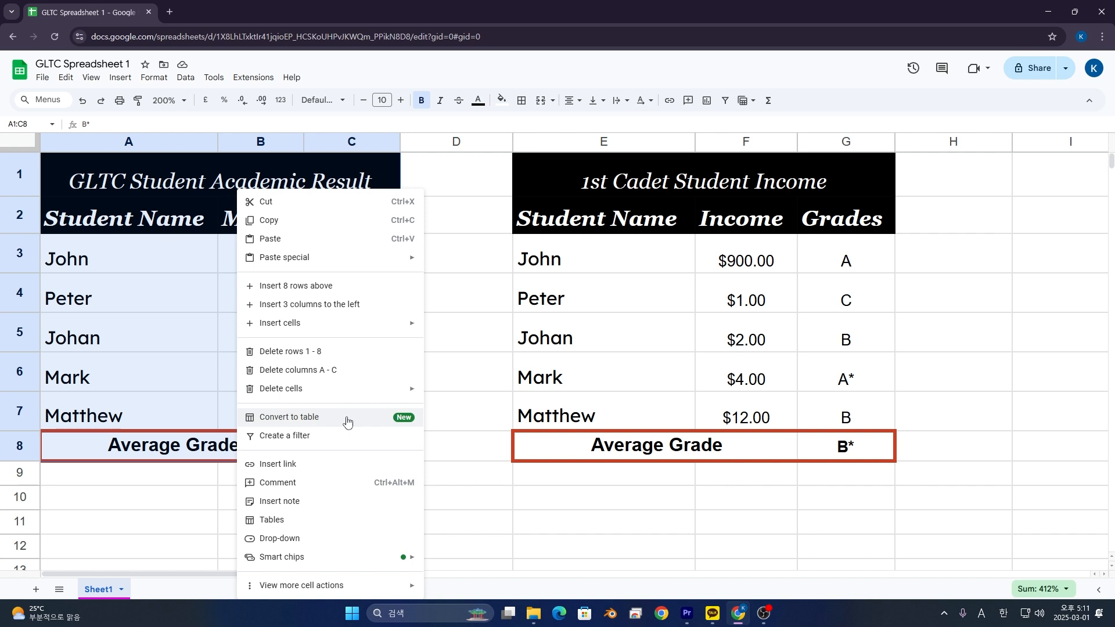
{"action": "left_click", "coordinate": [342, 442]}
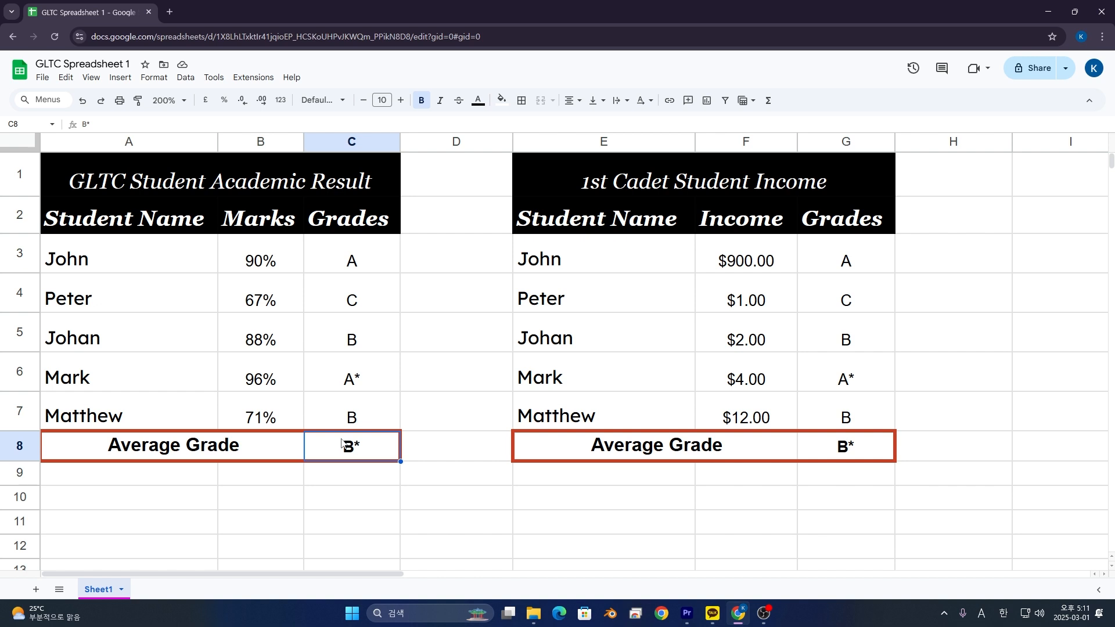
Step: Unmerge the Average Grade cells A8:B8 and the title cells A1:C1 of the academic results table
{"action": "left_click", "coordinate": [157, 451]}
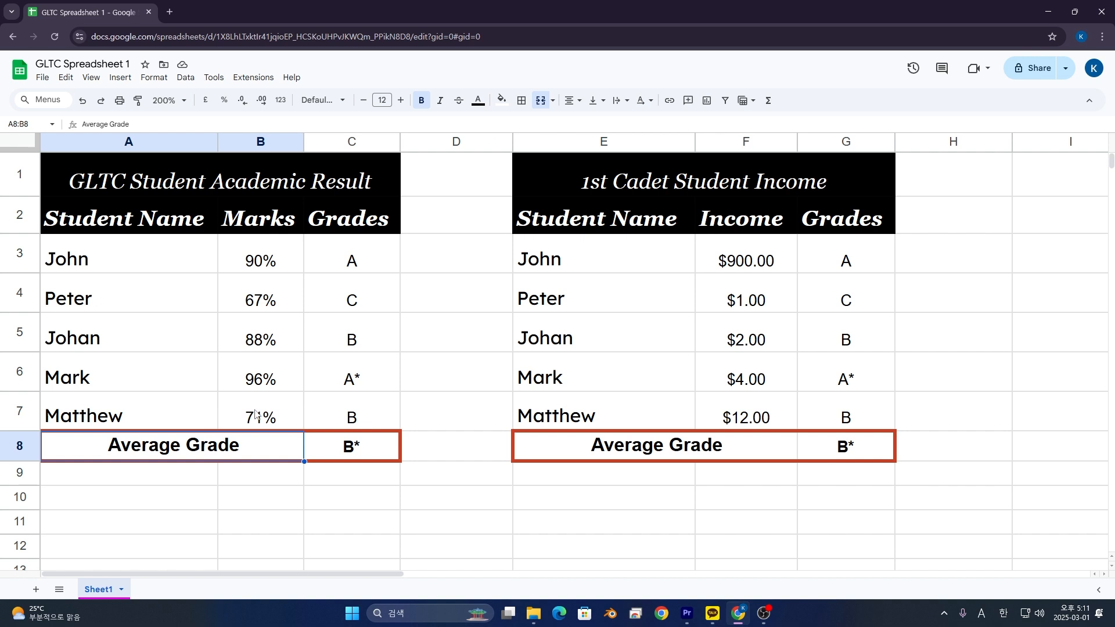
{"action": "left_click", "coordinate": [539, 99]}
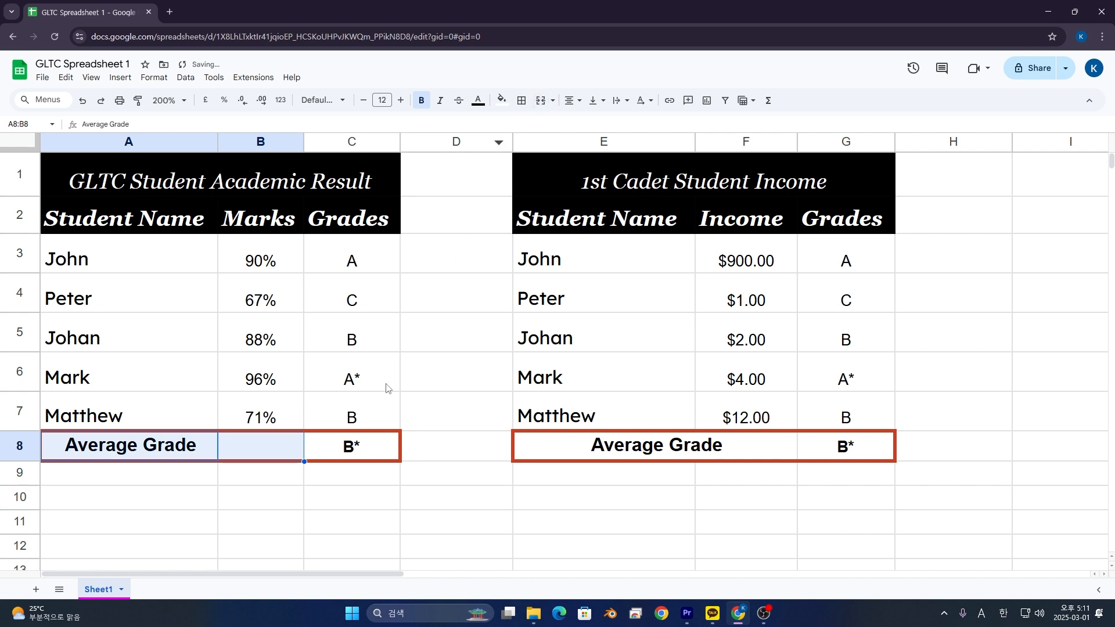
{"action": "left_click", "coordinate": [363, 443]}
{"action": "left_click", "coordinate": [112, 182]}
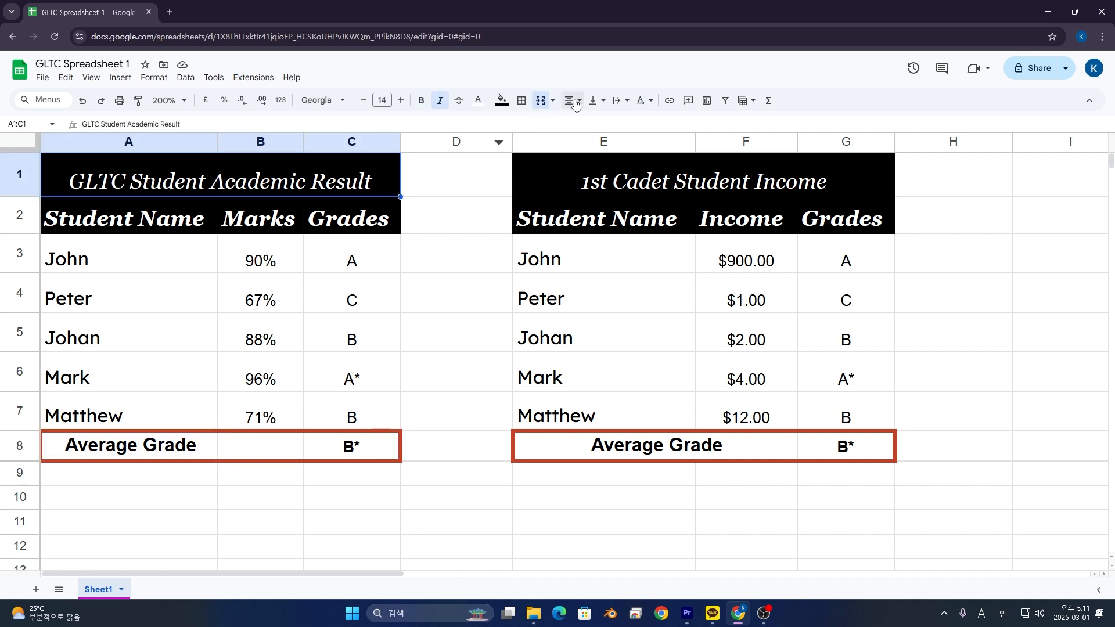
{"action": "left_click", "coordinate": [539, 100]}
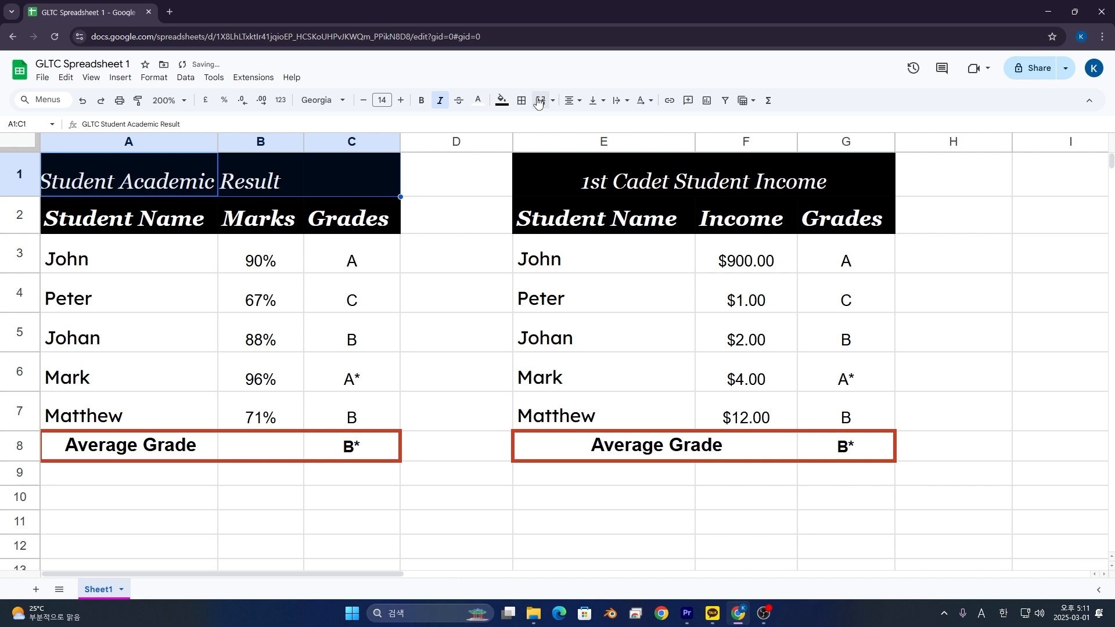
Step: Convert the academic results range A1:C8 to a table and dismiss the column type tip
{"action": "left_click_drag", "start_coordinate": [354, 450], "coordinate": [111, 184]}
{"action": "right_click", "coordinate": [111, 184]}
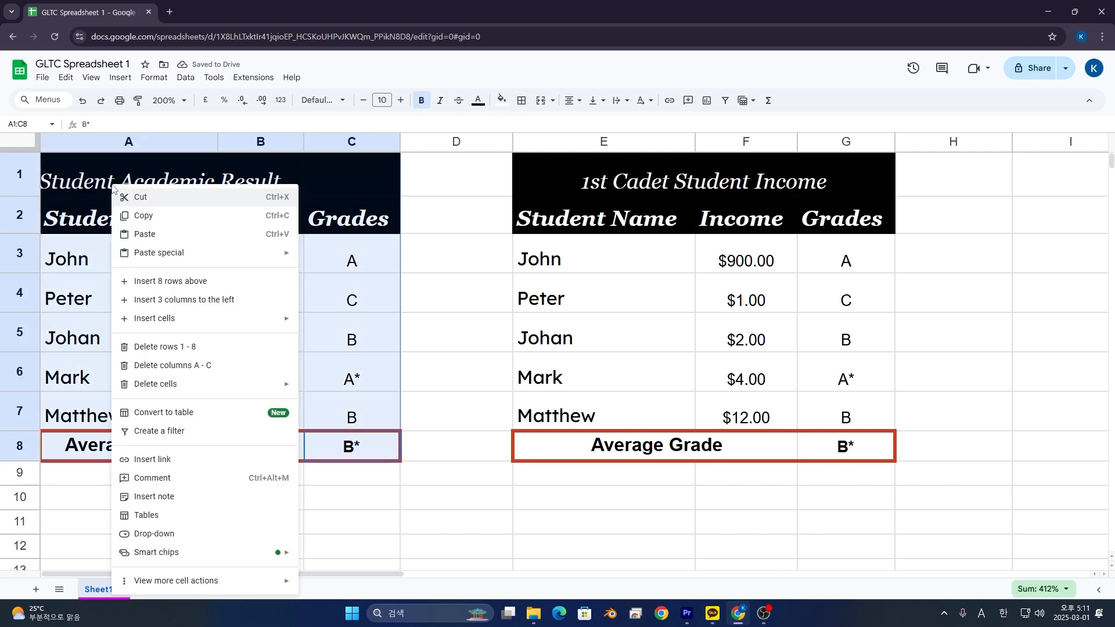
{"action": "left_click", "coordinate": [193, 413]}
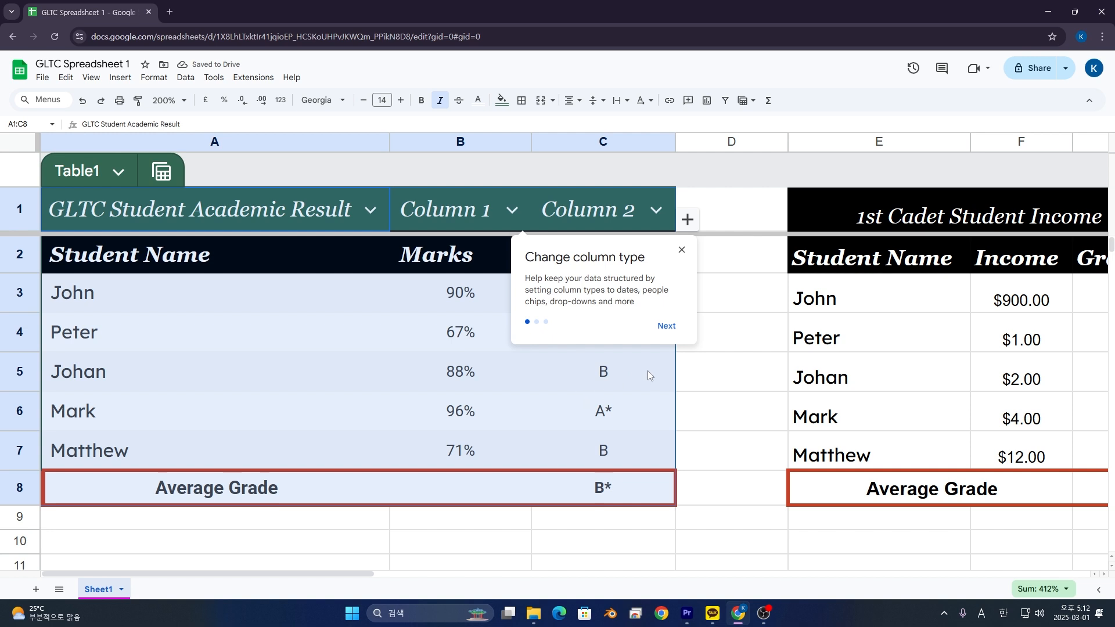
{"action": "left_click", "coordinate": [337, 419]}
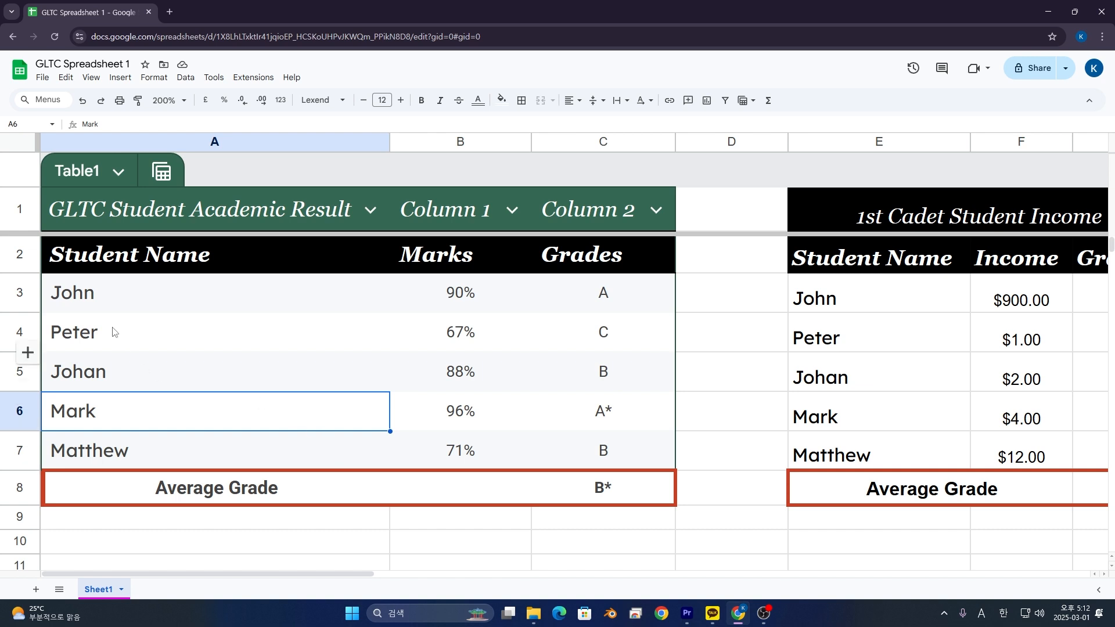
Step: Rename the new table "GLTC Student Academic Result", reusing the title text cut from cell A1
{"action": "left_click", "coordinate": [150, 222]}
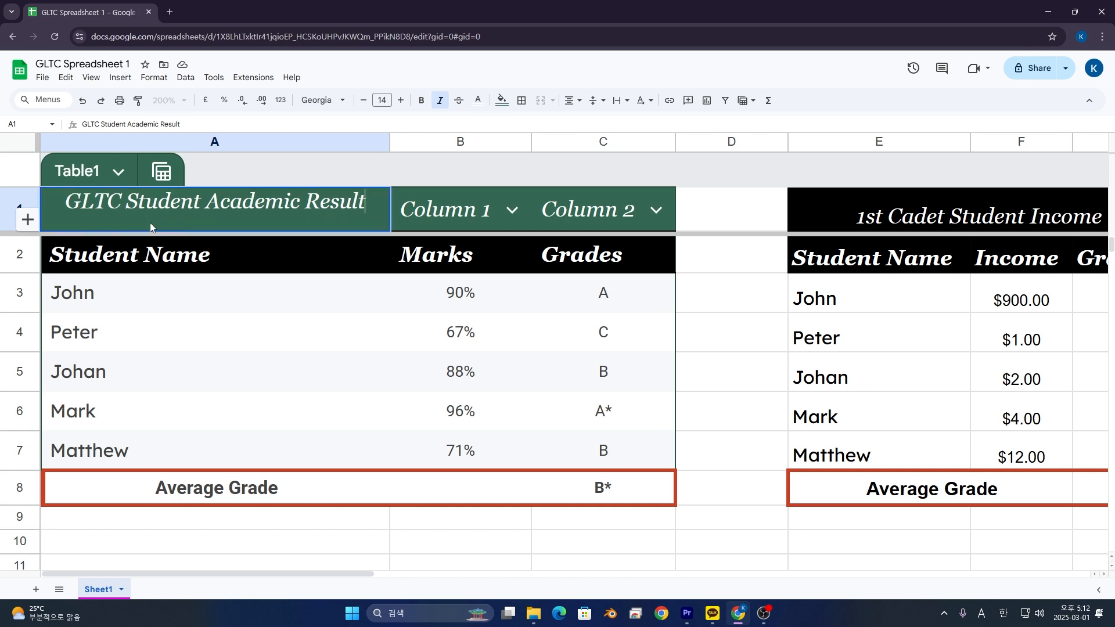
{"action": "left_click_drag", "start_coordinate": [374, 204], "coordinate": [64, 203]}
{"action": "right_click", "coordinate": [183, 203]}
{"action": "left_click", "coordinate": [152, 198]}
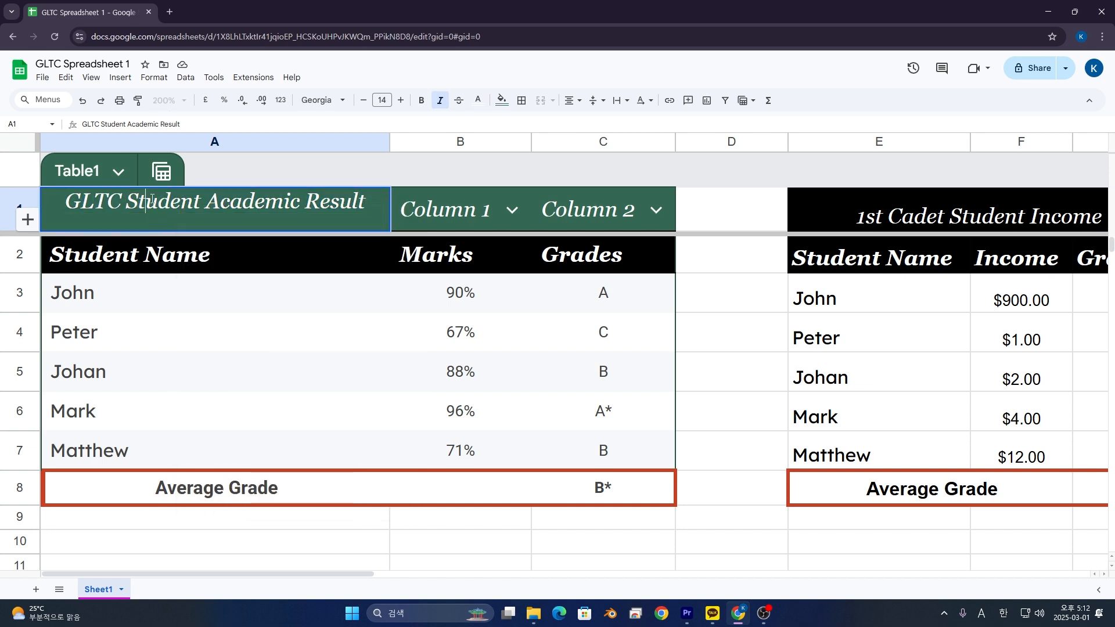
{"action": "triple_click", "coordinate": [270, 205]}
{"action": "key", "text": "ctrl+x"}
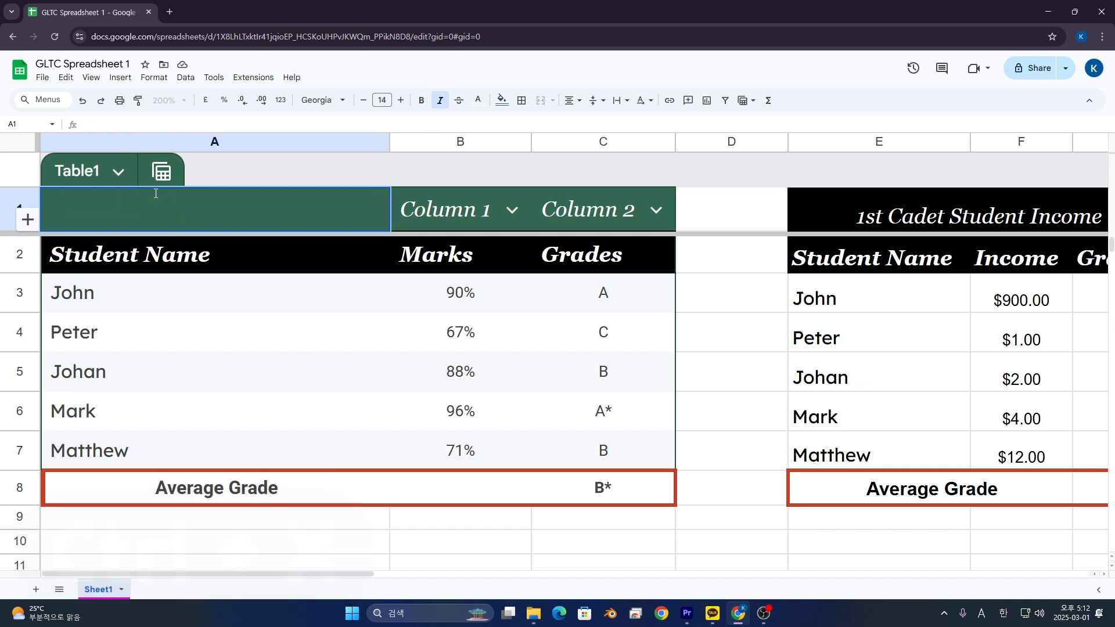
{"action": "left_click", "coordinate": [87, 170]}
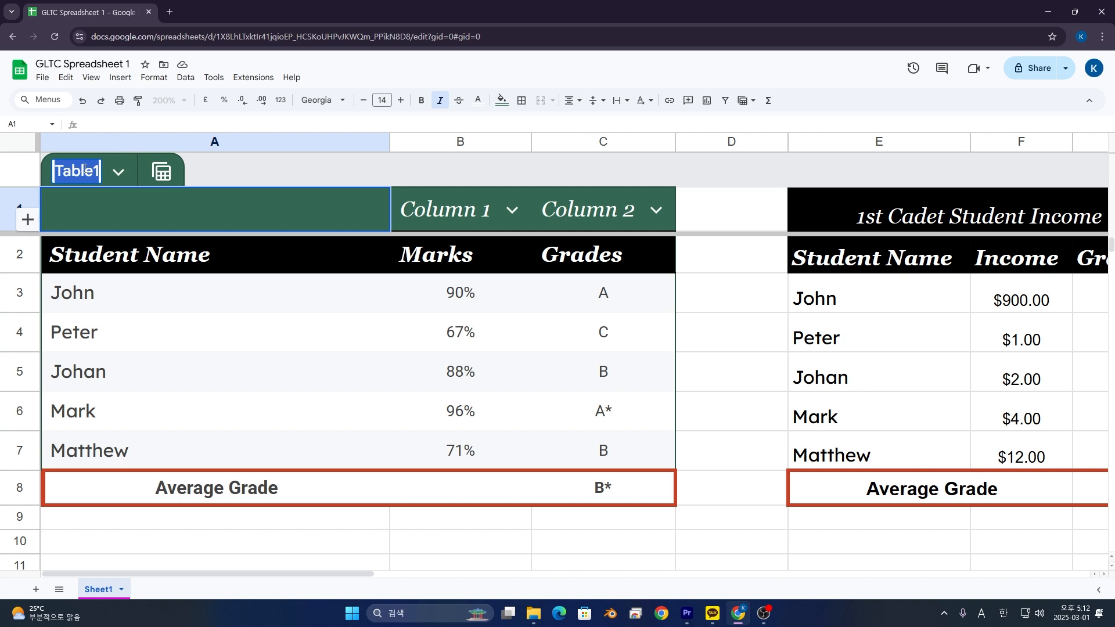
{"action": "key", "text": "ctrl+v"}
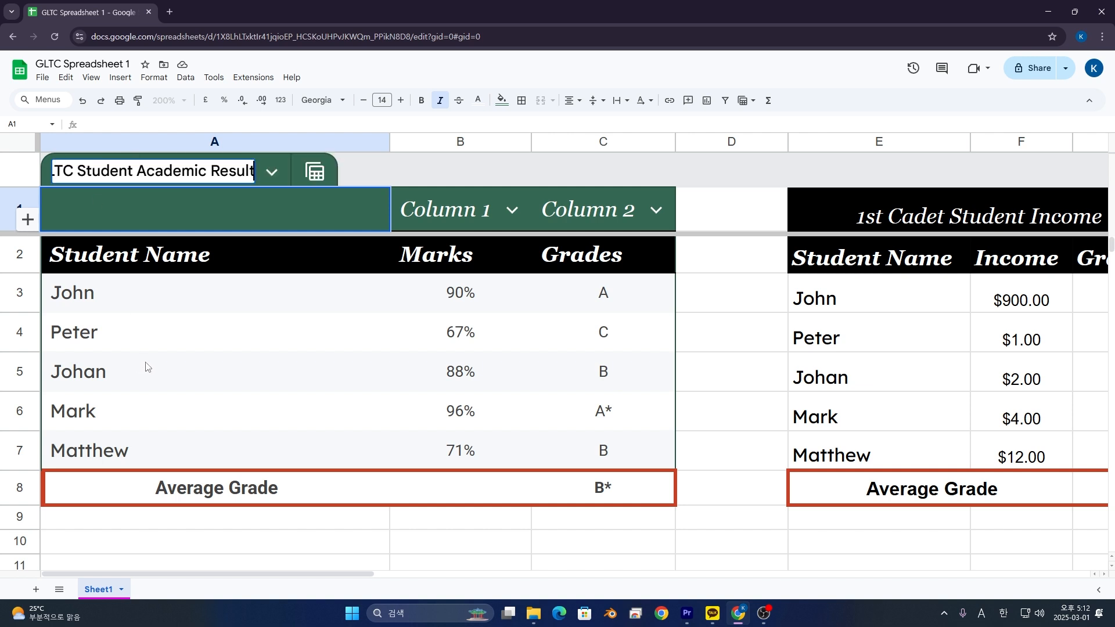
{"action": "key", "text": "Return"}
Step: Replace the table's first column header in A1 with the "Student Name" text from A2
{"action": "left_click", "coordinate": [164, 250]}
{"action": "double_click", "coordinate": [164, 250]}
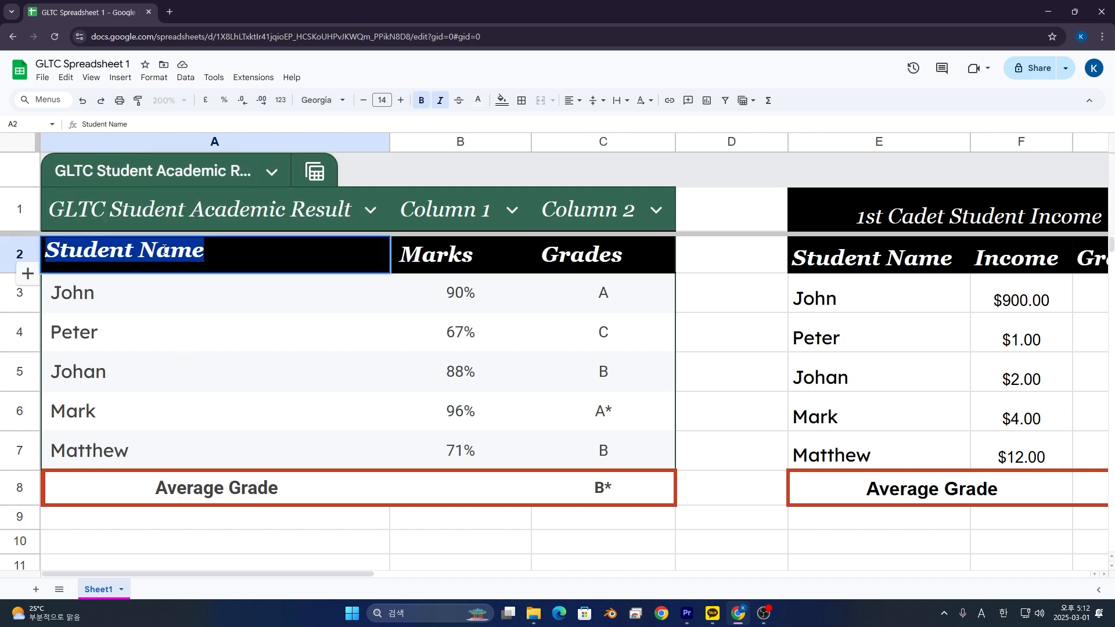
{"action": "double_click", "coordinate": [186, 207]}
{"action": "key", "text": "ctrl+a"}
{"action": "key", "text": "ctrl+v"}
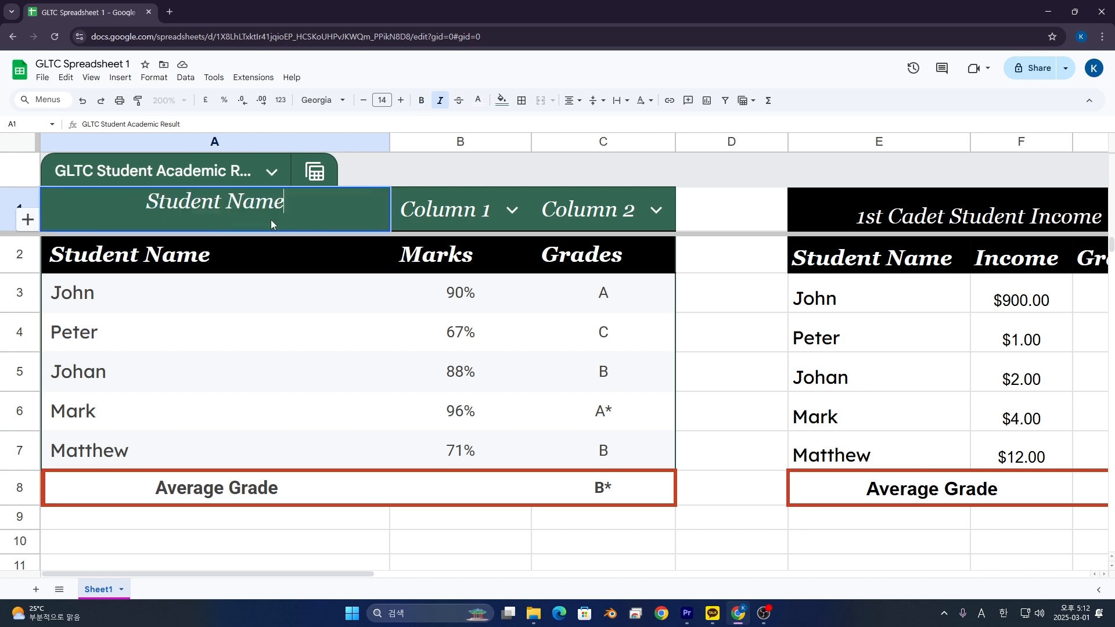
Step: Replace the "Column 1" header in B1 with the "Marks" text from B2
{"action": "double_click", "coordinate": [463, 245]}
{"action": "key", "text": "ctrl+a"}
{"action": "key", "text": "ctrl+c"}
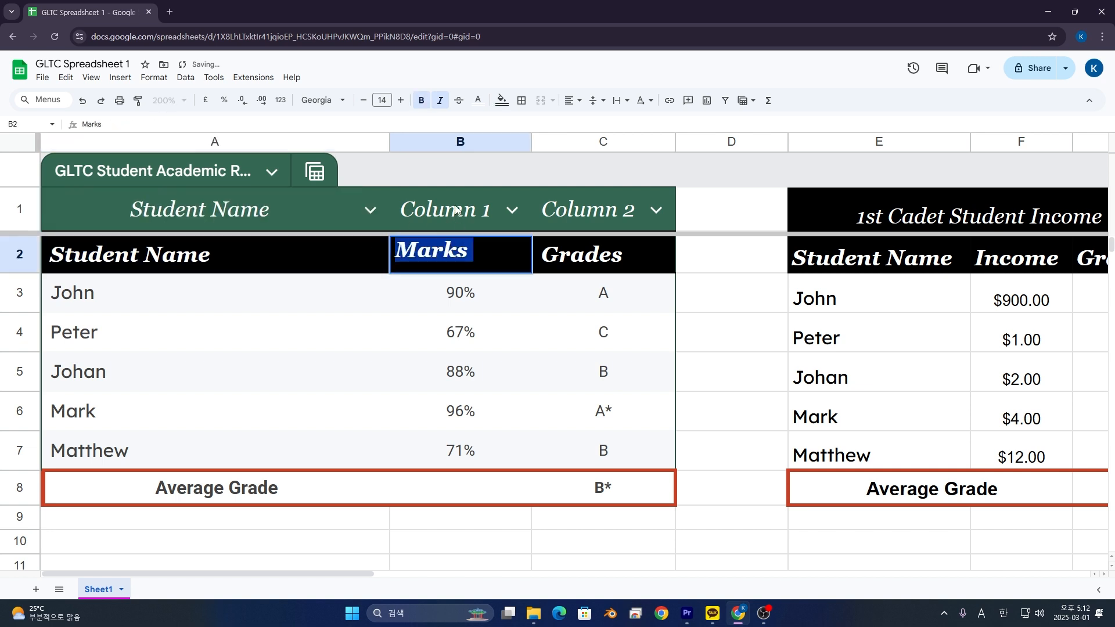
{"action": "double_click", "coordinate": [490, 216]}
{"action": "key", "text": "ctrl+v"}
{"action": "key", "text": "ctrl+a"}
{"action": "key", "text": "ctrl+v"}
Step: Replace the "Column 2" header in C1 with the "Grades" text from C2
{"action": "left_click", "coordinate": [579, 246]}
{"action": "double_click", "coordinate": [579, 246]}
{"action": "key", "text": "ctrl+a"}
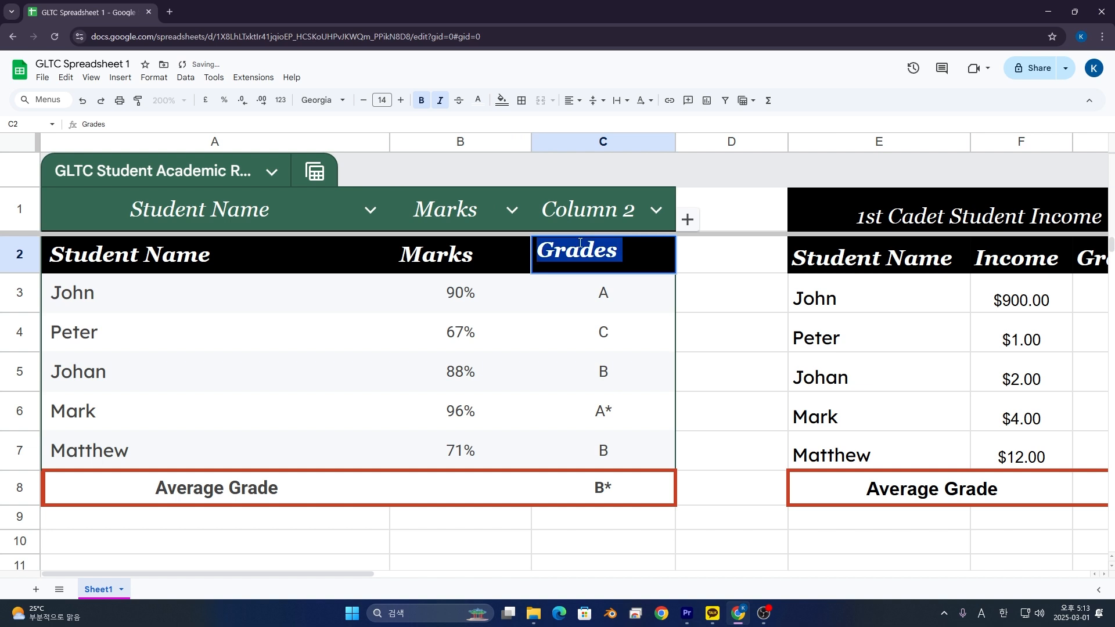
{"action": "key", "text": "ctrl+c"}
{"action": "double_click", "coordinate": [584, 212]}
{"action": "key", "text": "ctrl+a"}
{"action": "key", "text": "ctrl+v"}
{"action": "left_click", "coordinate": [595, 252]}
{"action": "key", "text": "shift+Up"}
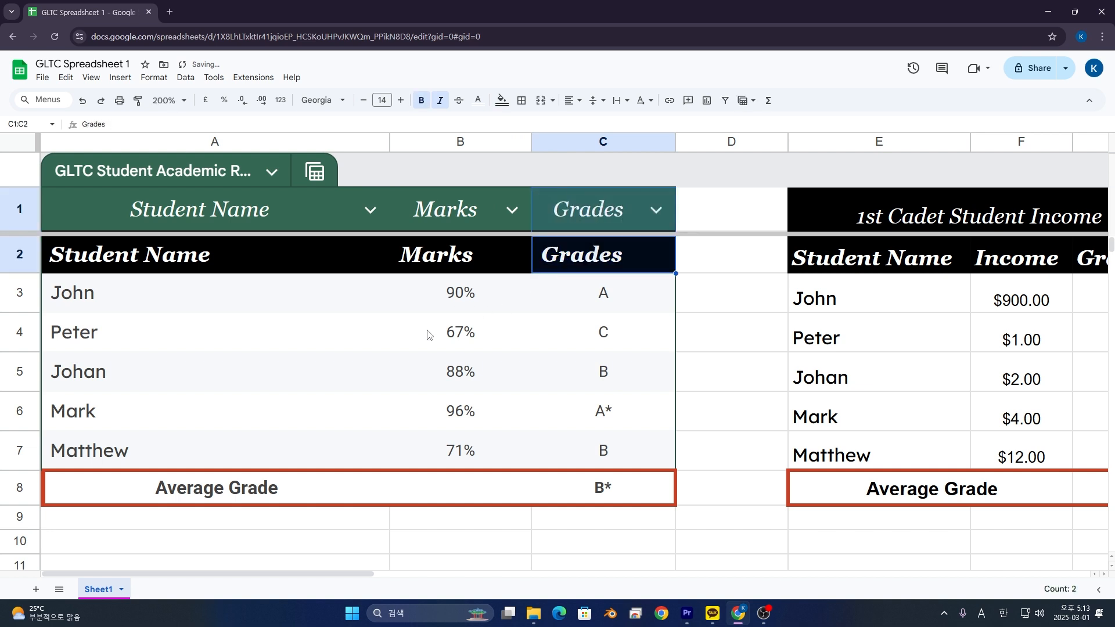
Step: Delete row 2, which holds the duplicate black column headers
{"action": "left_click", "coordinate": [26, 252]}
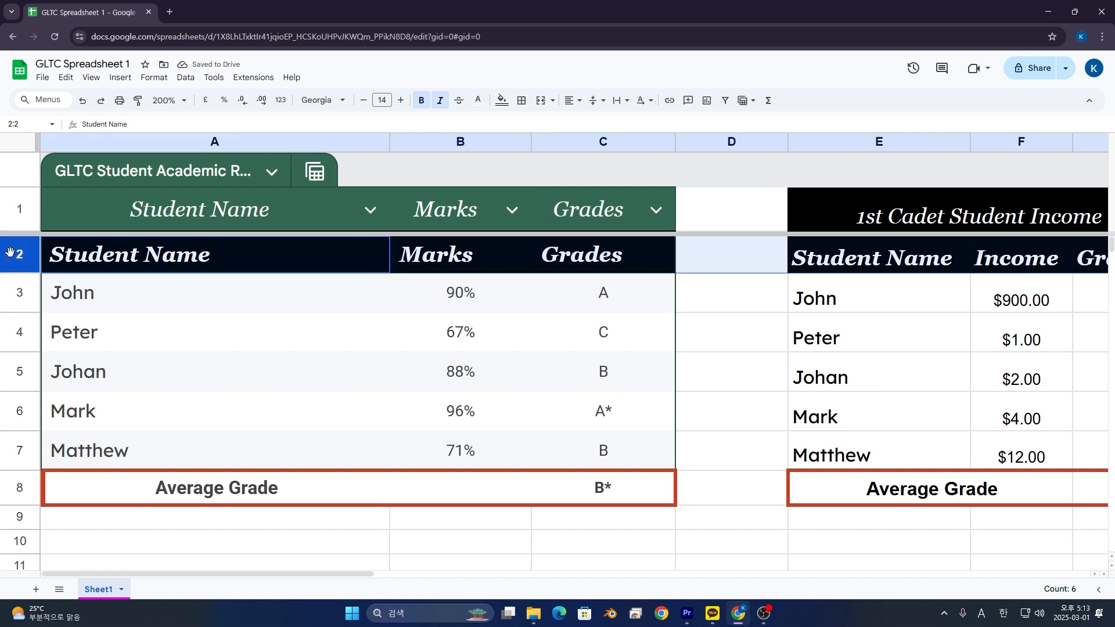
{"action": "right_click", "coordinate": [19, 257]}
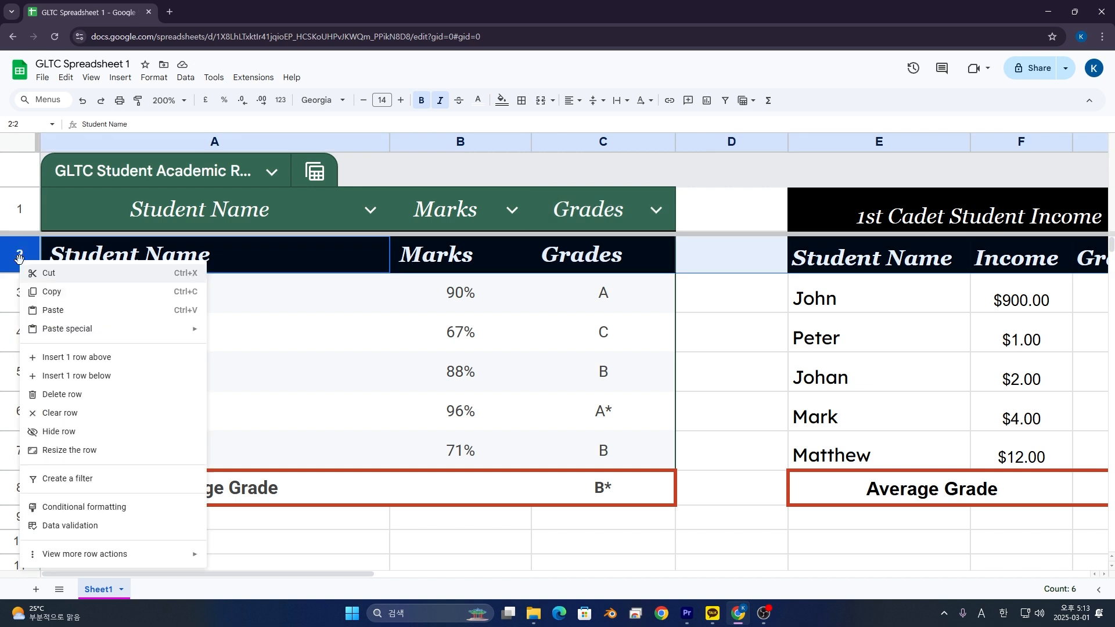
{"action": "left_click", "coordinate": [88, 397]}
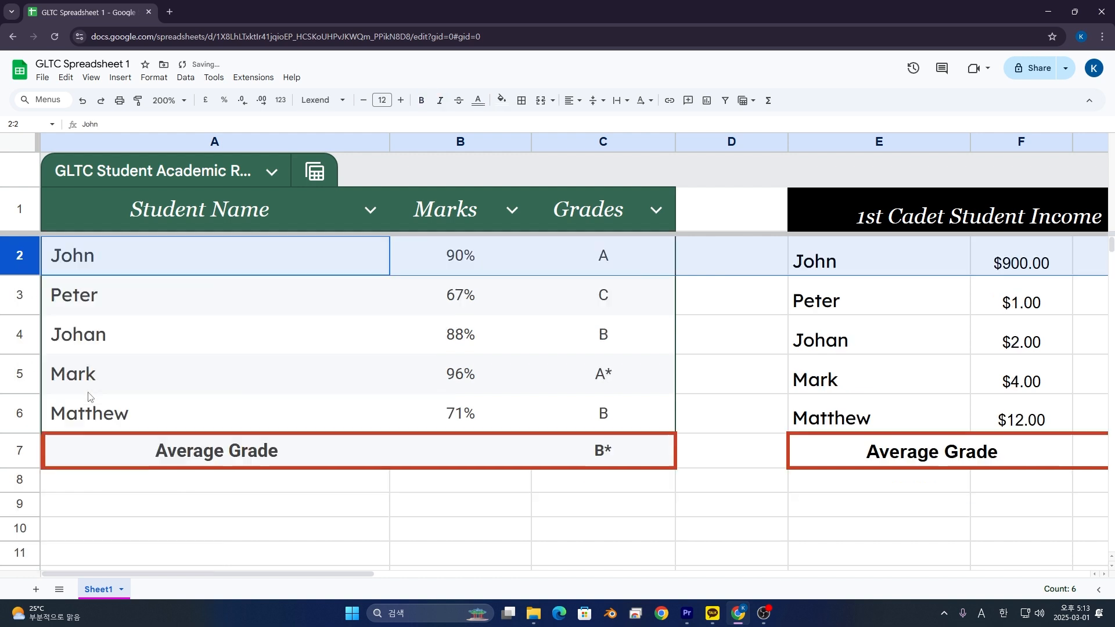
{"action": "left_click", "coordinate": [168, 337]}
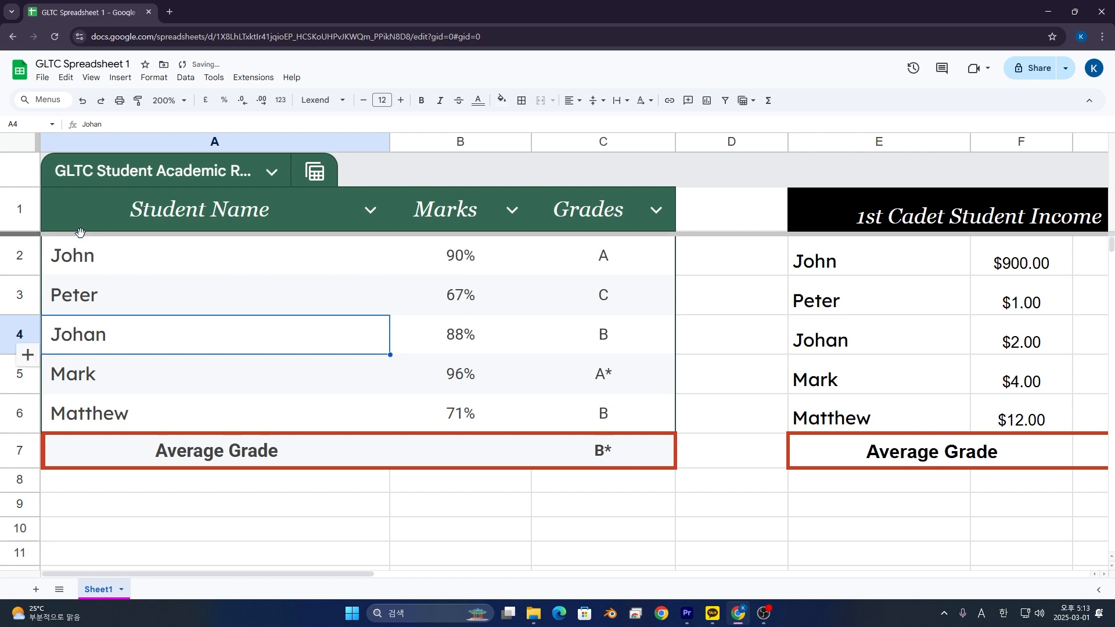
{"action": "left_click", "coordinate": [98, 292]}
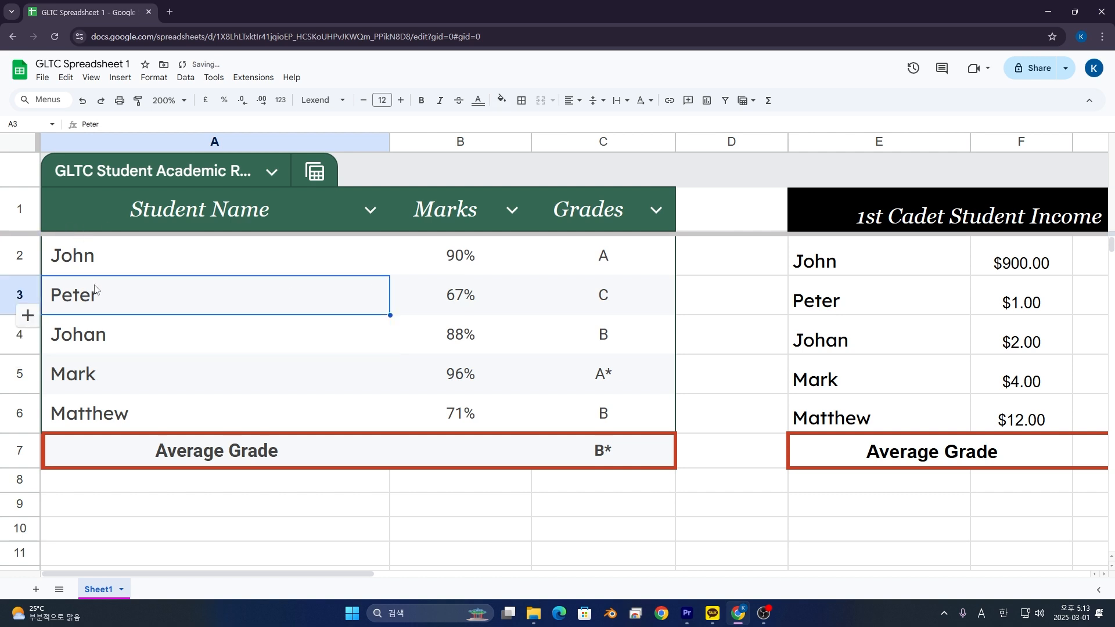
{"action": "left_click", "coordinate": [254, 260]}
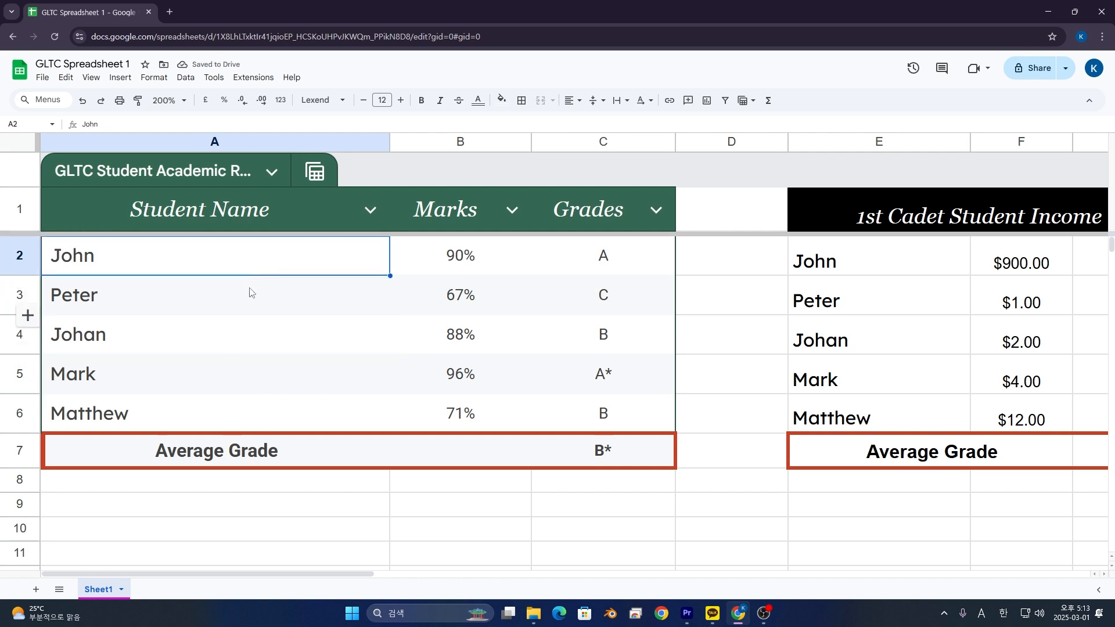
{"action": "left_click", "coordinate": [272, 174]}
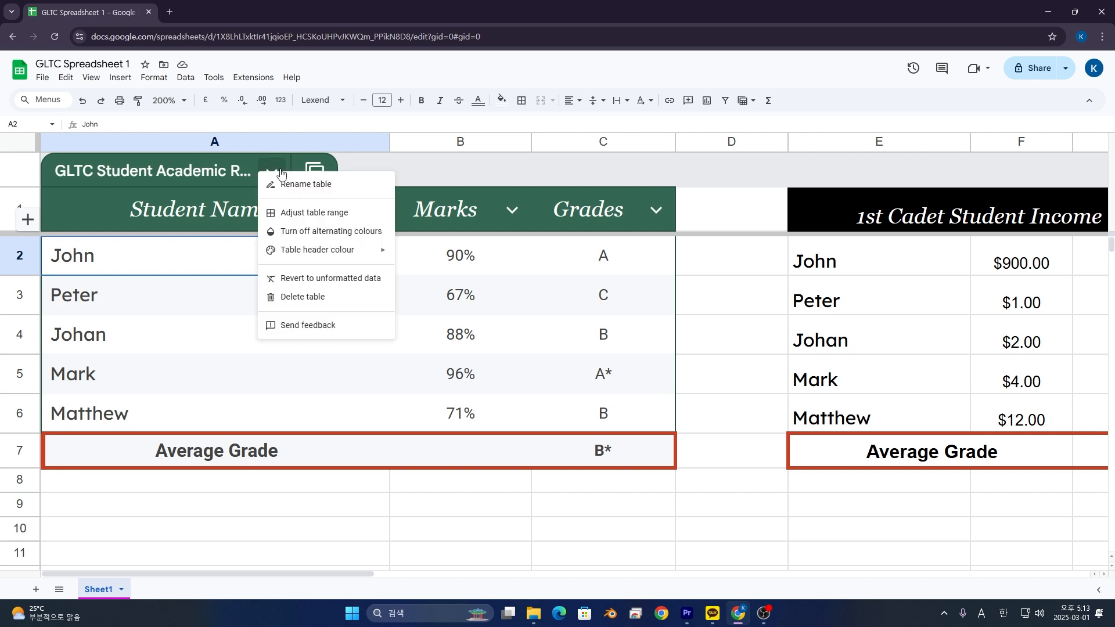
{"action": "left_click", "coordinate": [335, 216]}
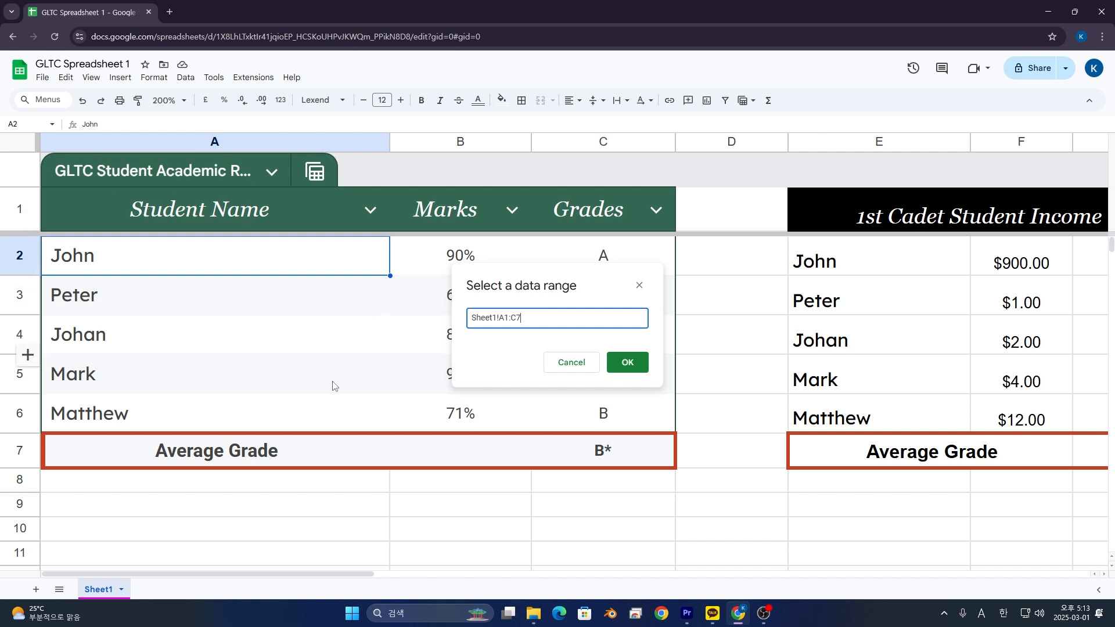
{"action": "left_click_drag", "start_coordinate": [153, 515], "coordinate": [591, 235]}
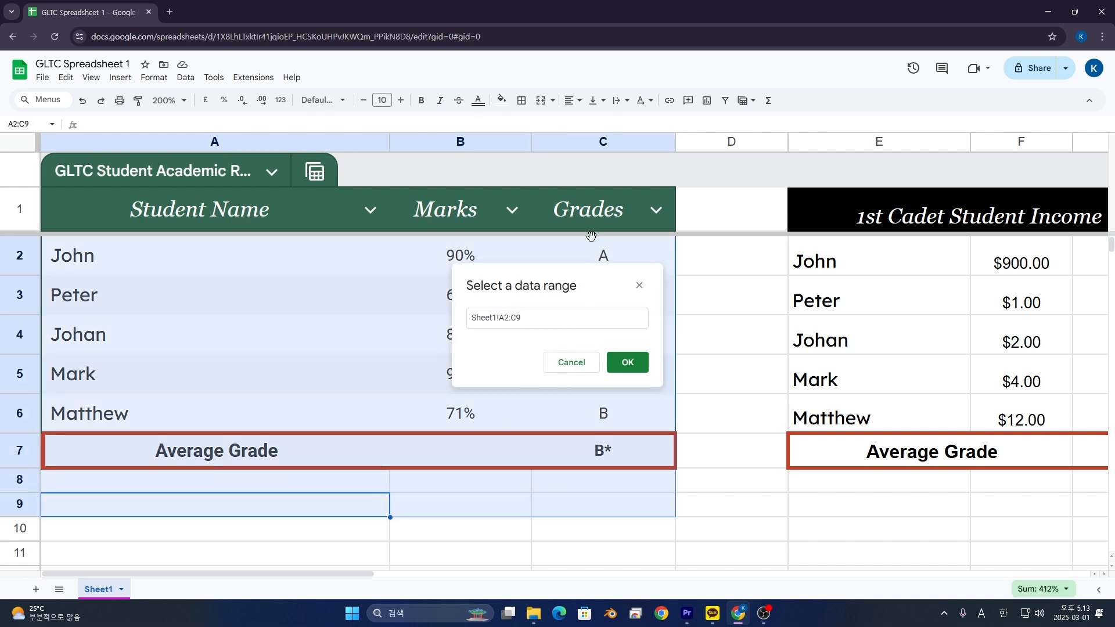
{"action": "left_click", "coordinate": [564, 364]}
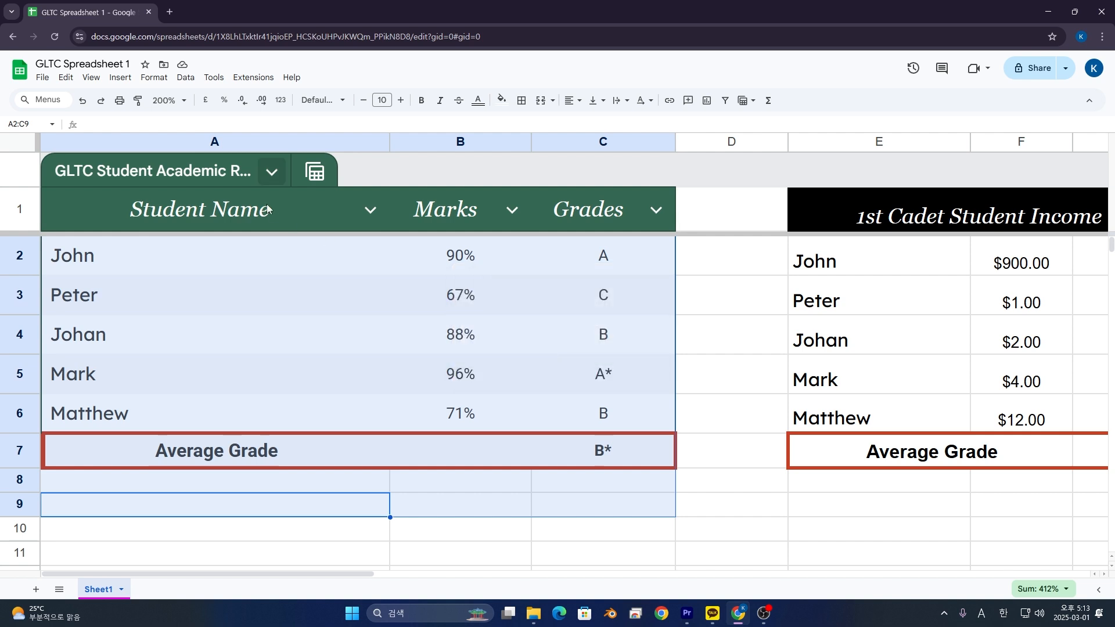
{"action": "left_click", "coordinate": [271, 172]}
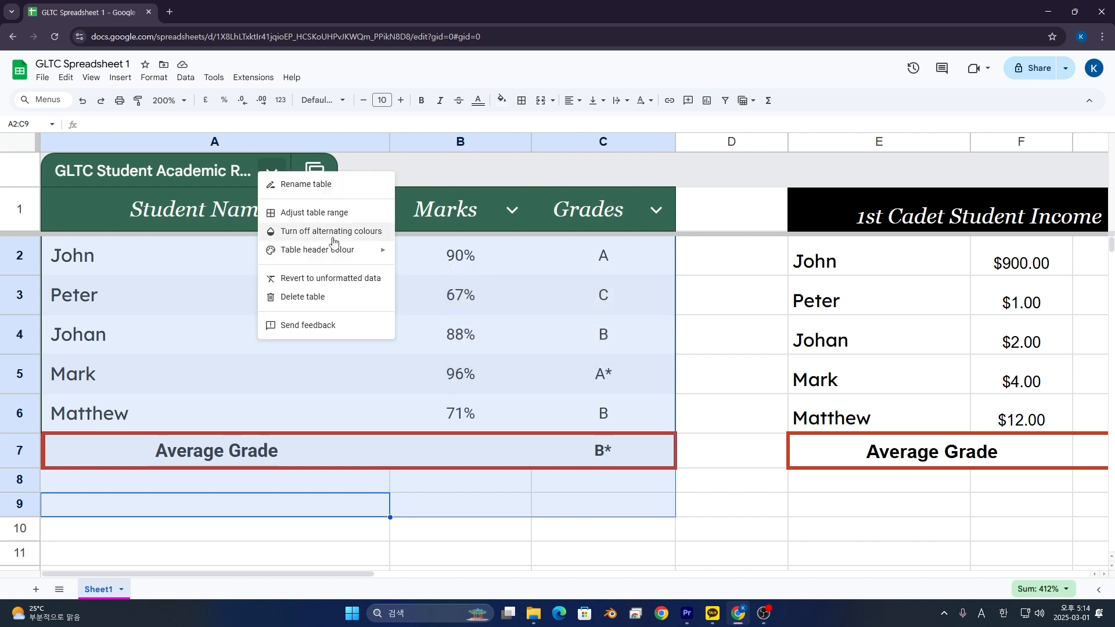
{"action": "left_click", "coordinate": [314, 428]}
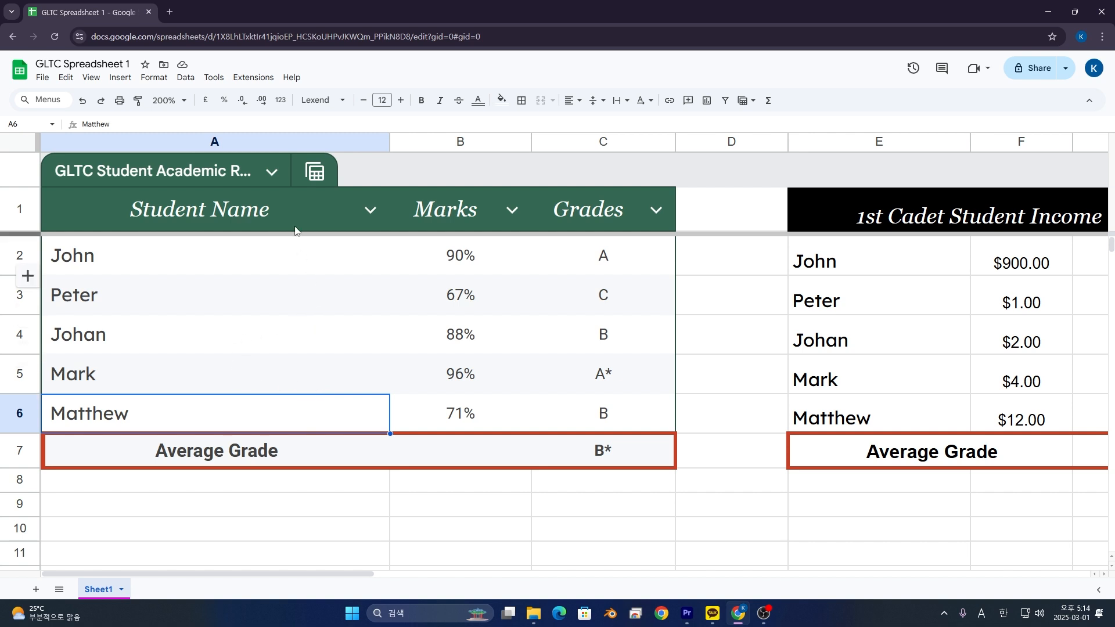
Step: Turn the alternating row colours of the academic results table off and back on
{"action": "left_click", "coordinate": [271, 173]}
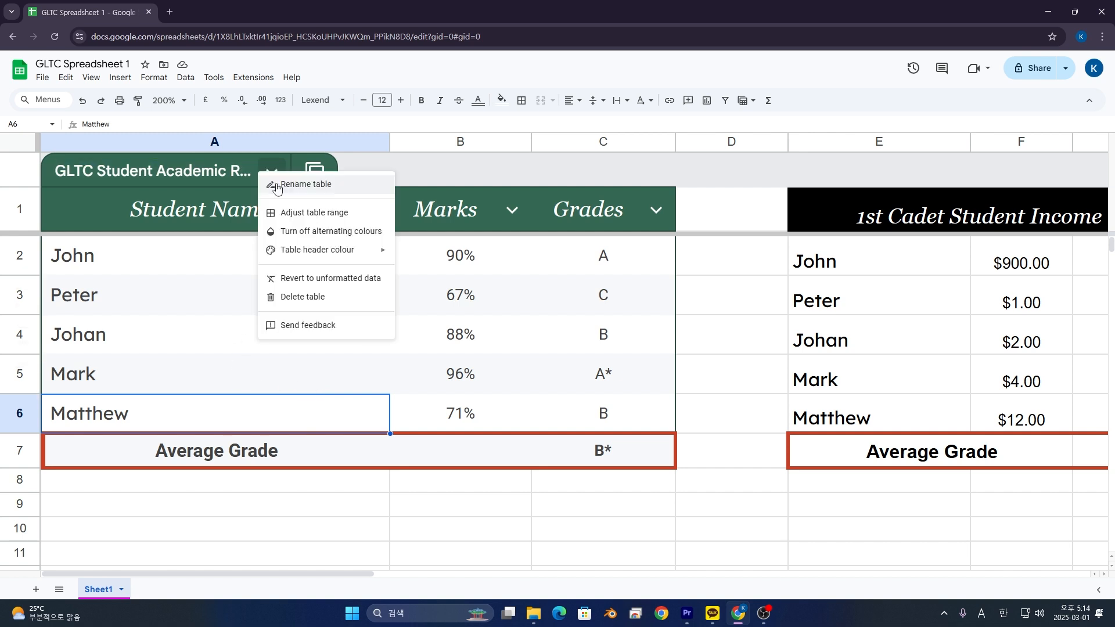
{"action": "left_click", "coordinate": [330, 235]}
{"action": "left_click", "coordinate": [201, 268]}
{"action": "left_click", "coordinate": [210, 379]}
{"action": "left_click", "coordinate": [217, 290]}
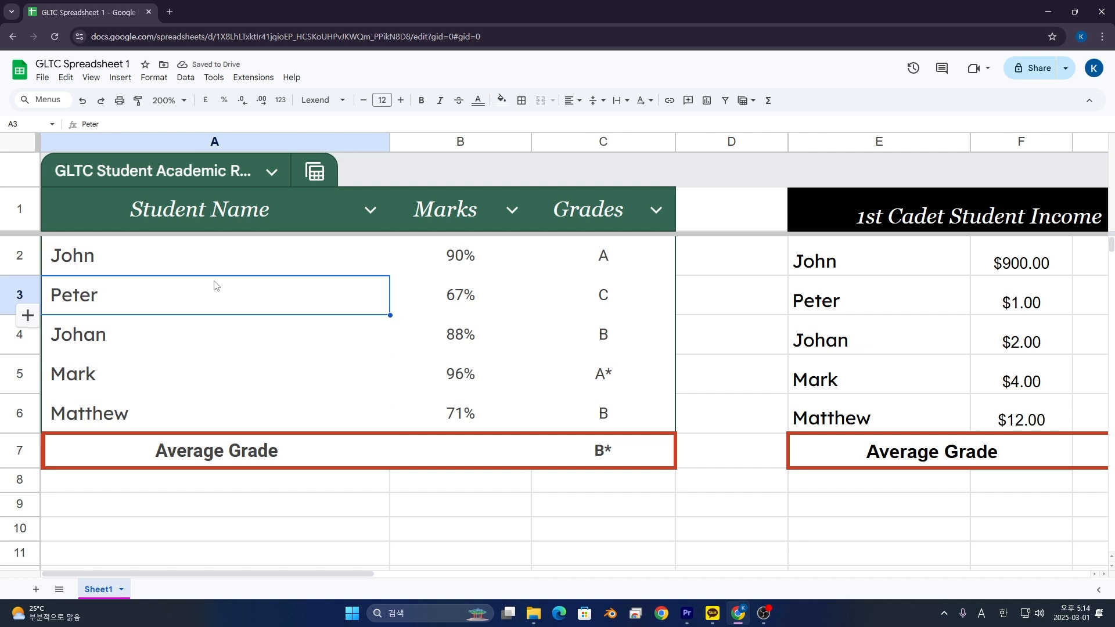
{"action": "left_click", "coordinate": [271, 172]}
{"action": "left_click", "coordinate": [294, 232]}
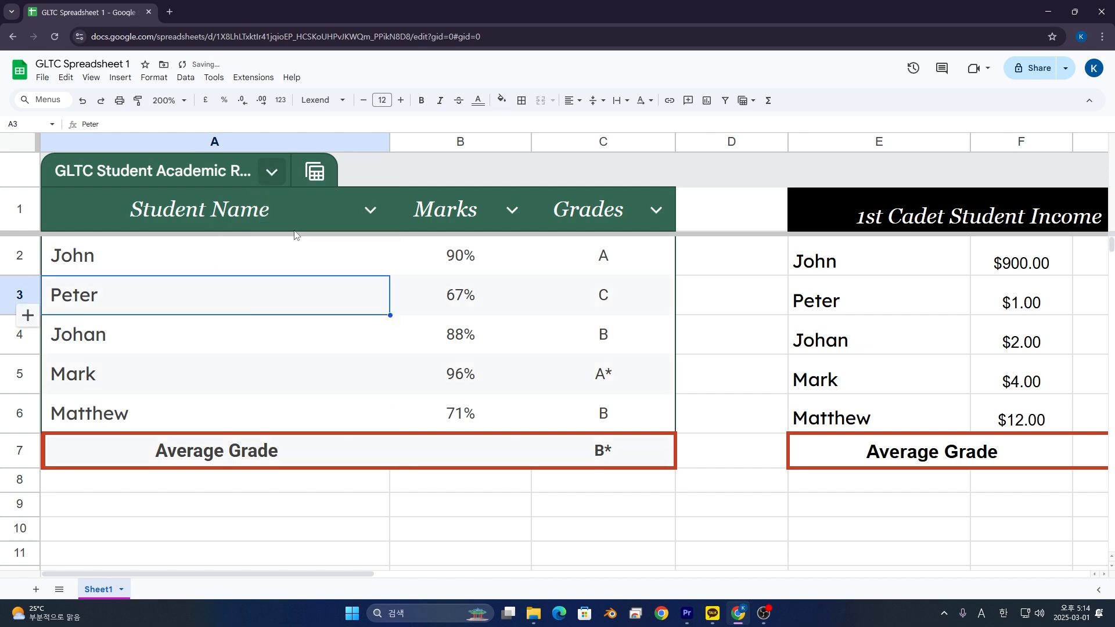
Step: Try the dark olive-green preset as the table header colour, and replace it with the custom red #ff0000
{"action": "left_click", "coordinate": [281, 177]}
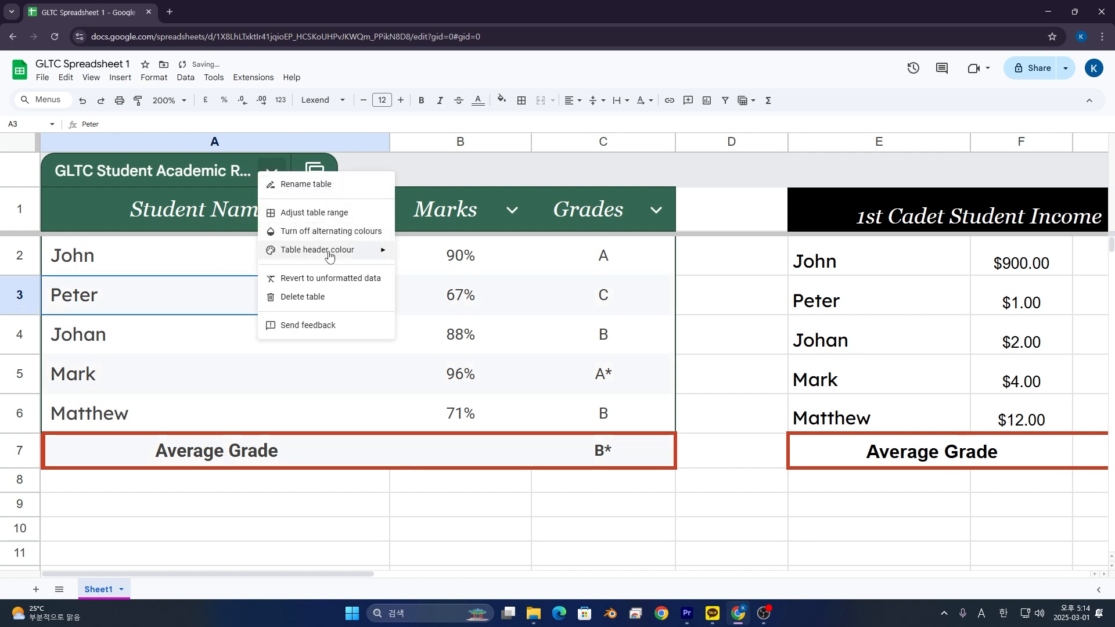
{"action": "mouse_move", "coordinate": [331, 251]}
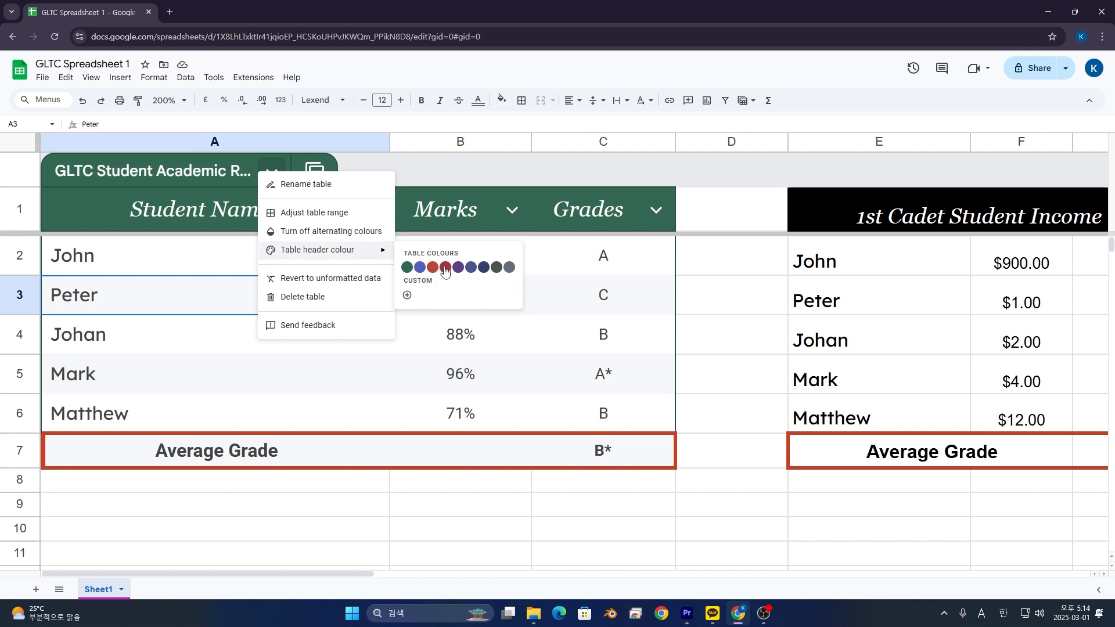
{"action": "left_click", "coordinate": [496, 267]}
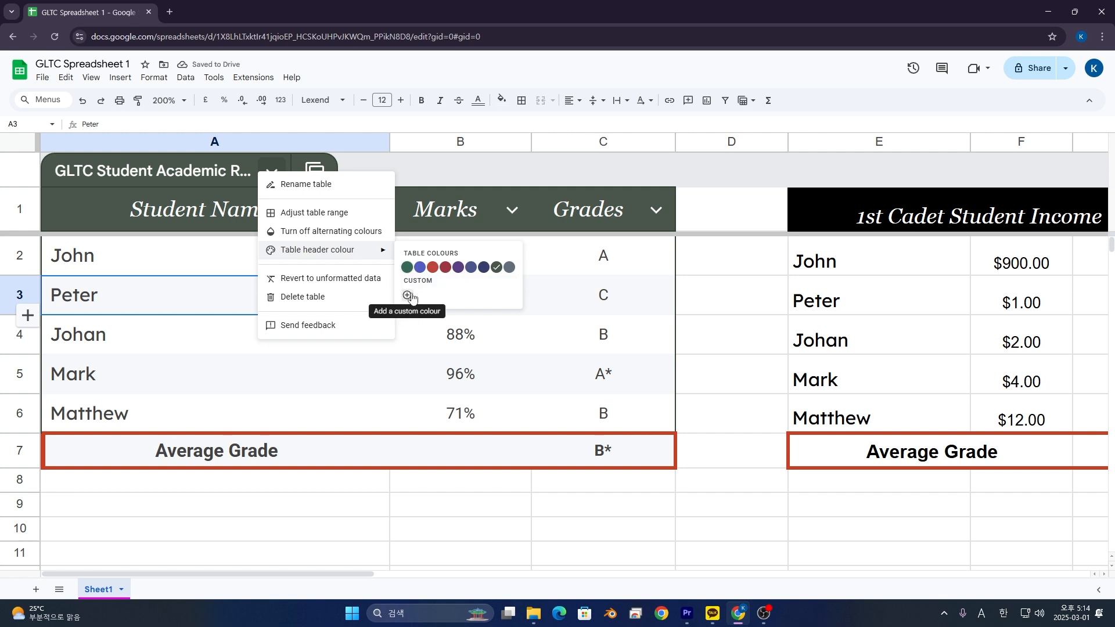
{"action": "left_click", "coordinate": [410, 297]}
{"action": "mouse_move", "coordinate": [593, 339]}
{"action": "left_mouse_down"}
{"action": "mouse_move", "coordinate": [685, 334]}
{"action": "mouse_move", "coordinate": [606, 335]}
{"action": "mouse_move", "coordinate": [658, 336]}
{"action": "left_mouse_up"}
{"action": "left_click", "coordinate": [617, 249]}
{"action": "left_click_drag", "start_coordinate": [618, 247], "coordinate": [637, 229]}
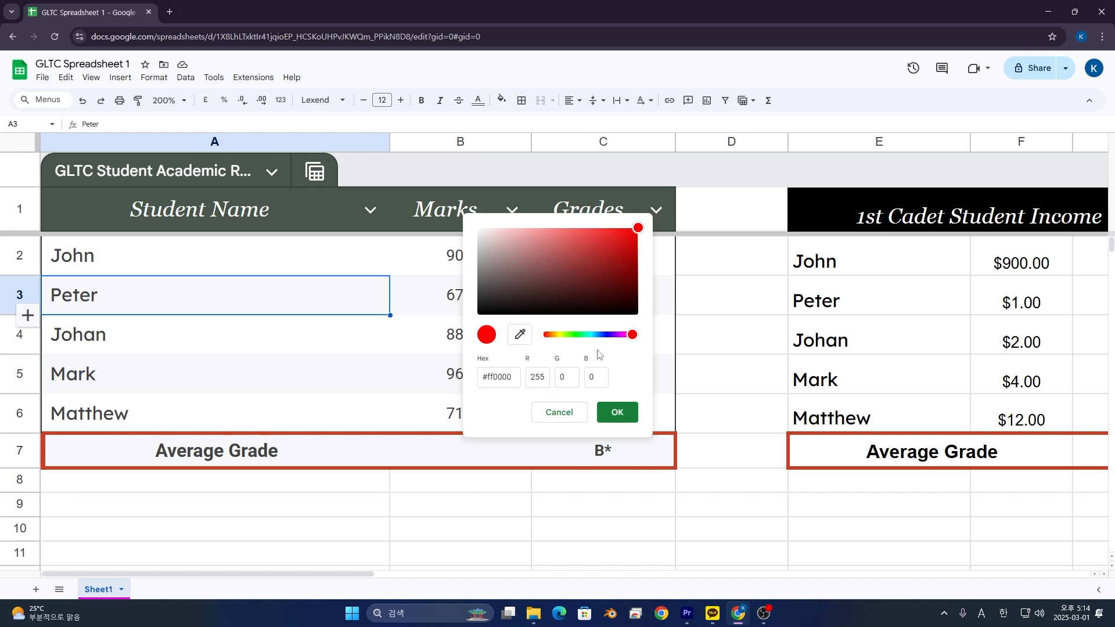
{"action": "left_click", "coordinate": [617, 412]}
{"action": "left_click", "coordinate": [337, 378]}
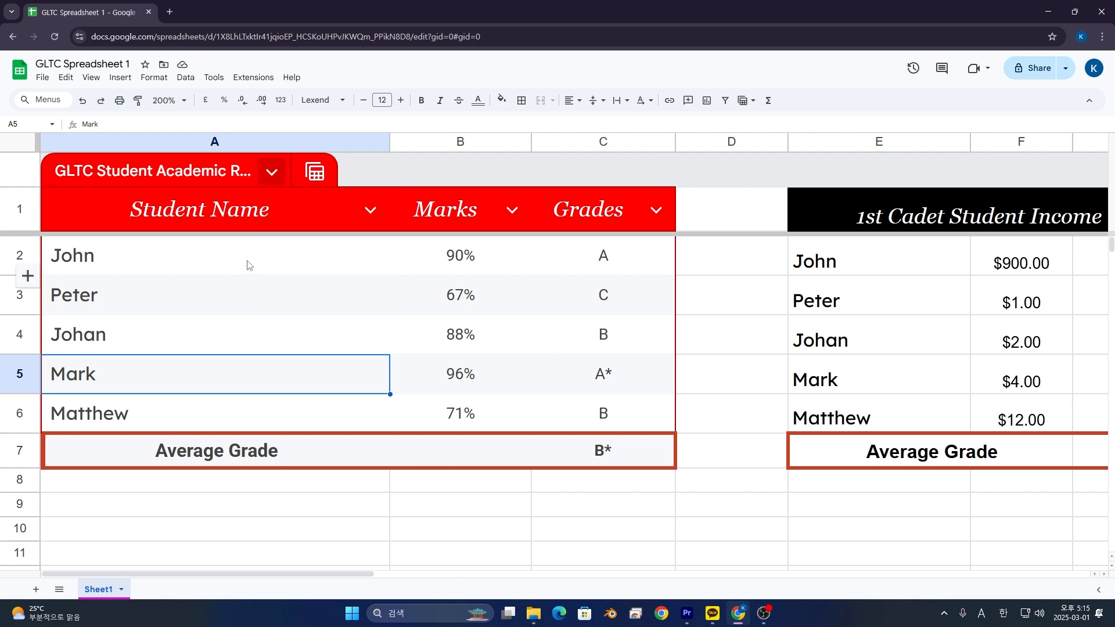
Step: Create a temporary view of the academic results table grouped by Student Name and look through its groups
{"action": "left_click", "coordinate": [315, 173]}
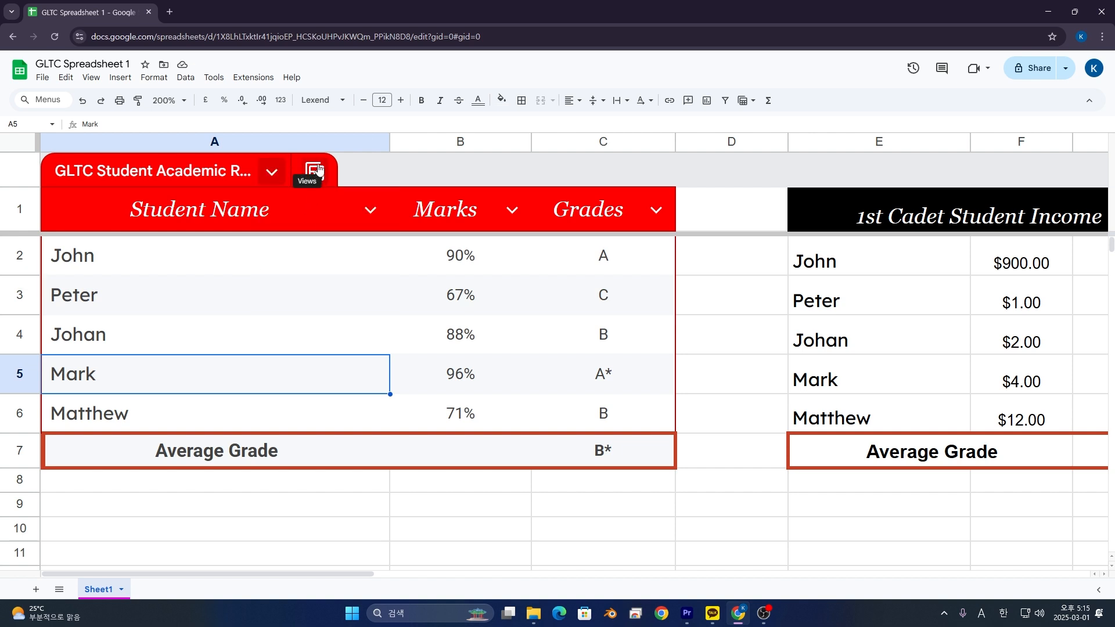
{"action": "mouse_move", "coordinate": [336, 186]}
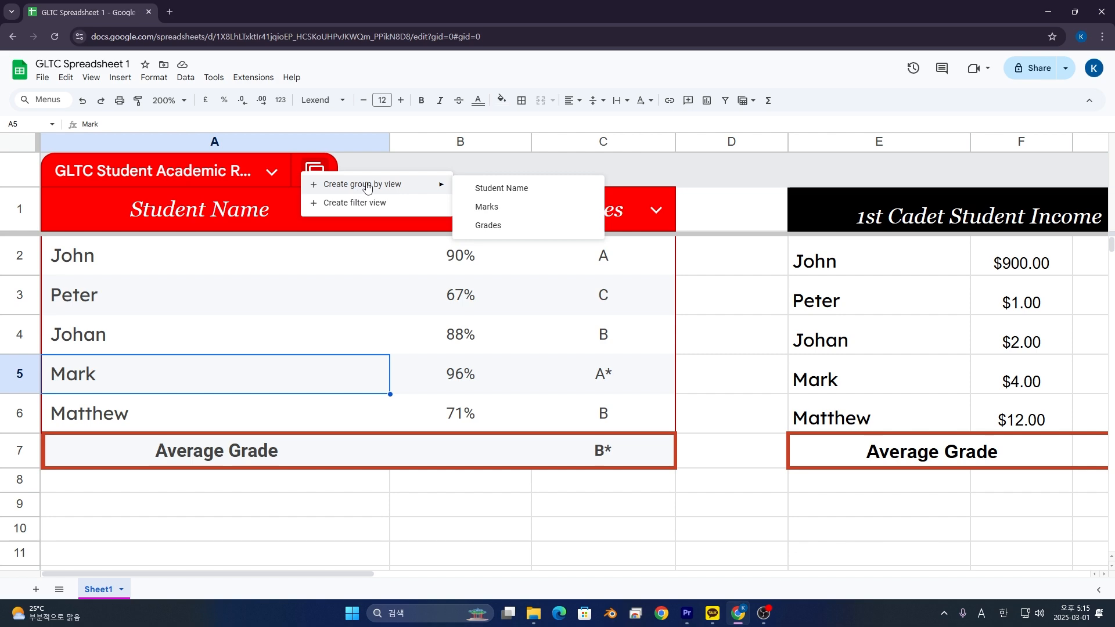
{"action": "left_click", "coordinate": [500, 188]}
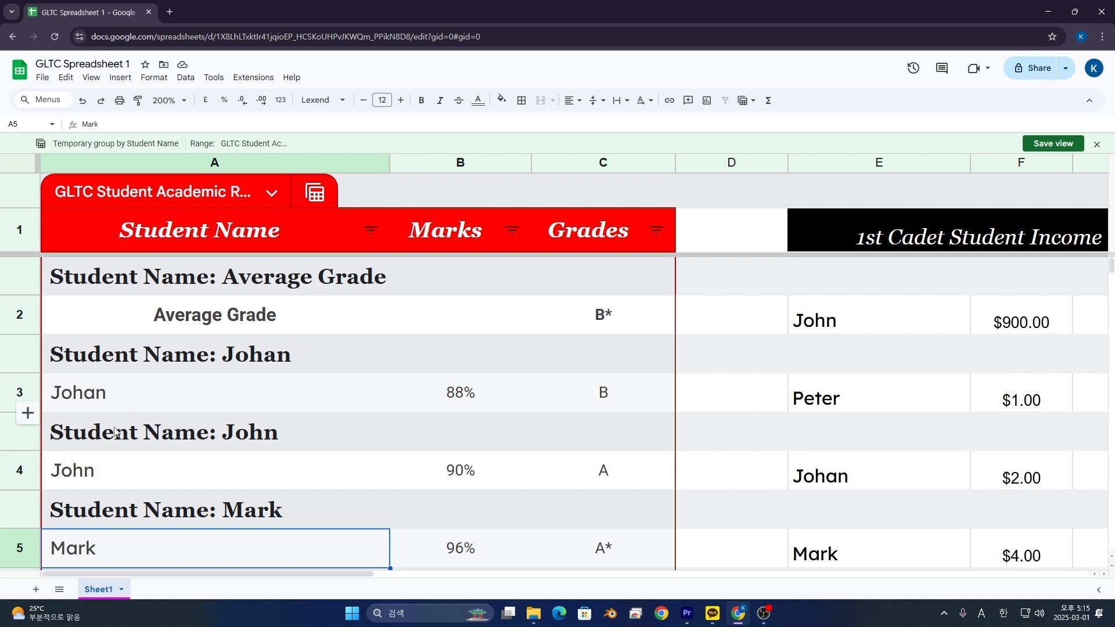
{"action": "scroll", "coordinate": [269, 422], "scroll_direction": "down", "scroll_amount": 10}
{"action": "scroll", "coordinate": [269, 420], "scroll_direction": "up", "scroll_amount": 10}
Step: Create a temporary group-by view of the academic results table based on Marks
{"action": "left_click", "coordinate": [314, 191]}
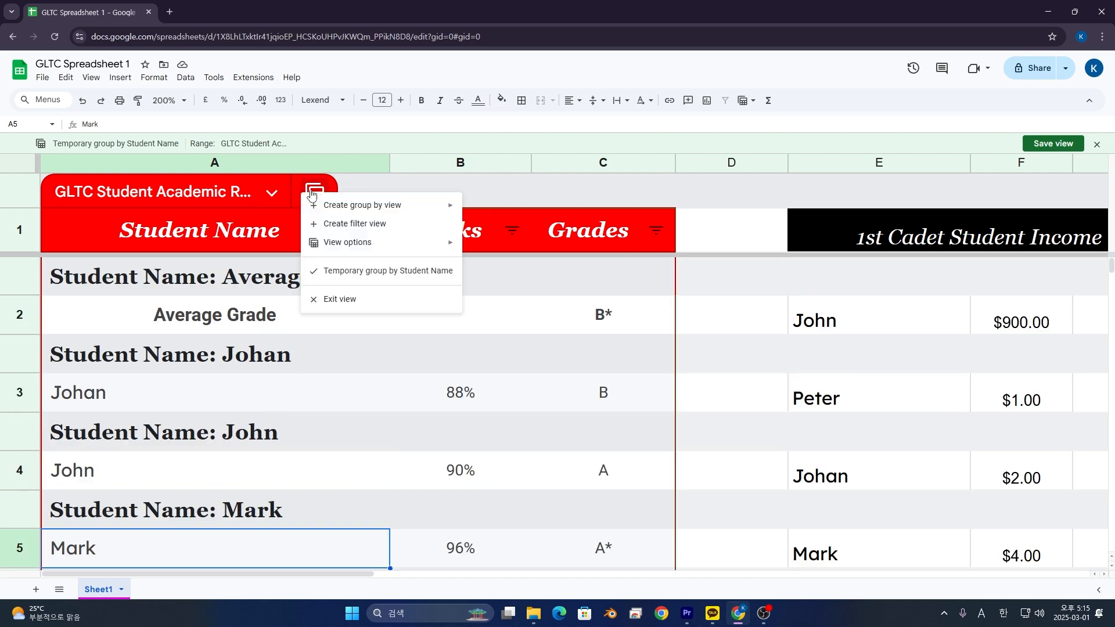
{"action": "mouse_move", "coordinate": [374, 208]}
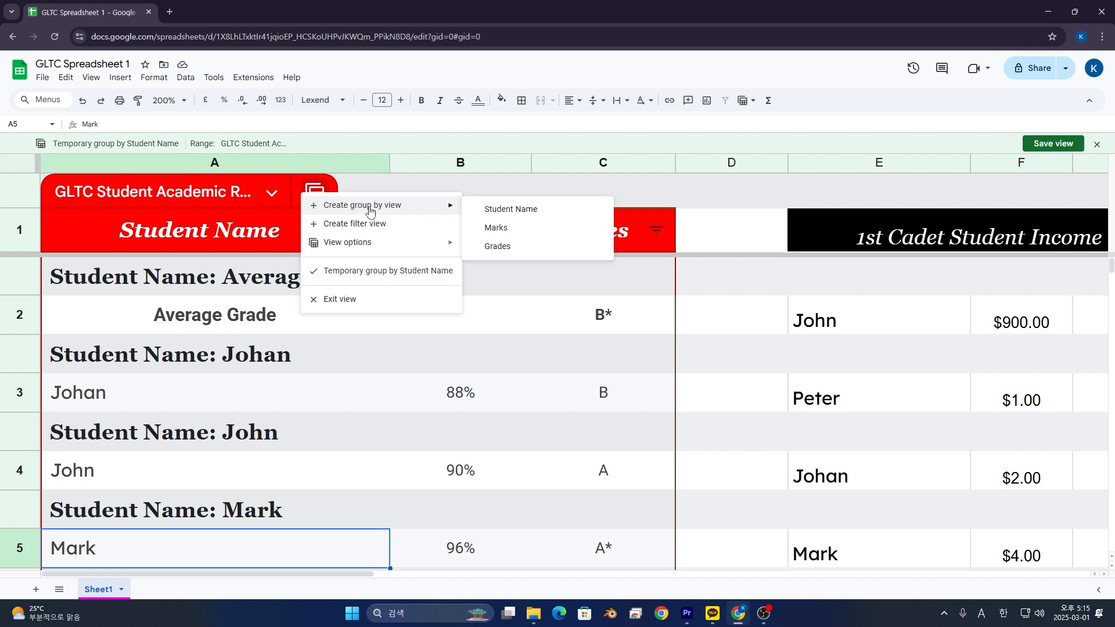
{"action": "left_click", "coordinate": [512, 229]}
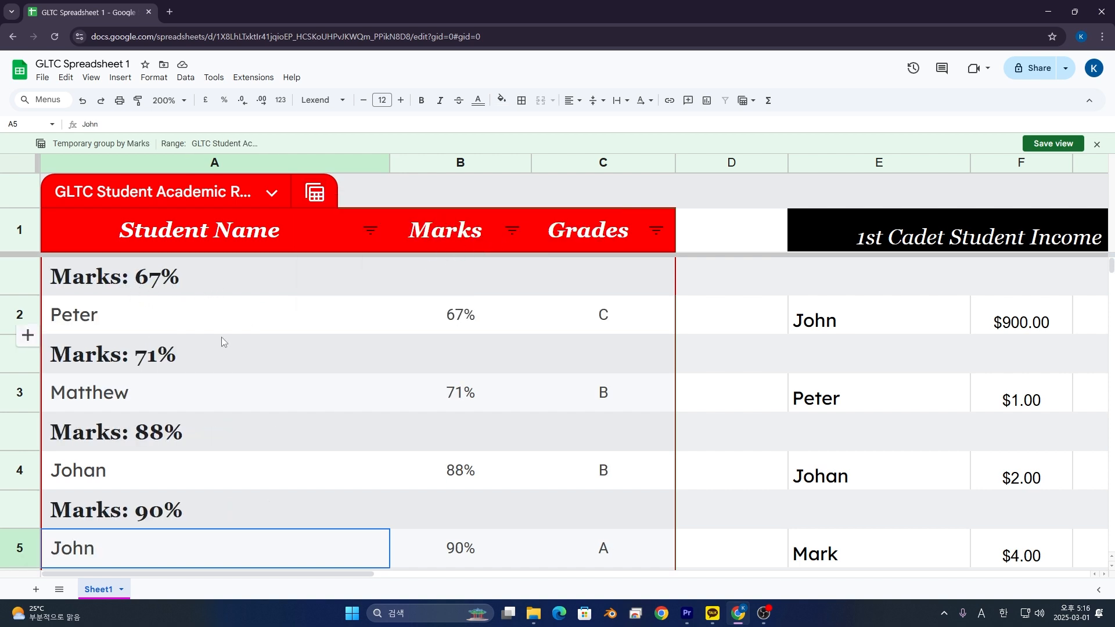
Step: Group the academic results table by Grades in another temporary view
{"action": "left_click", "coordinate": [278, 193]}
{"action": "left_click", "coordinate": [304, 195]}
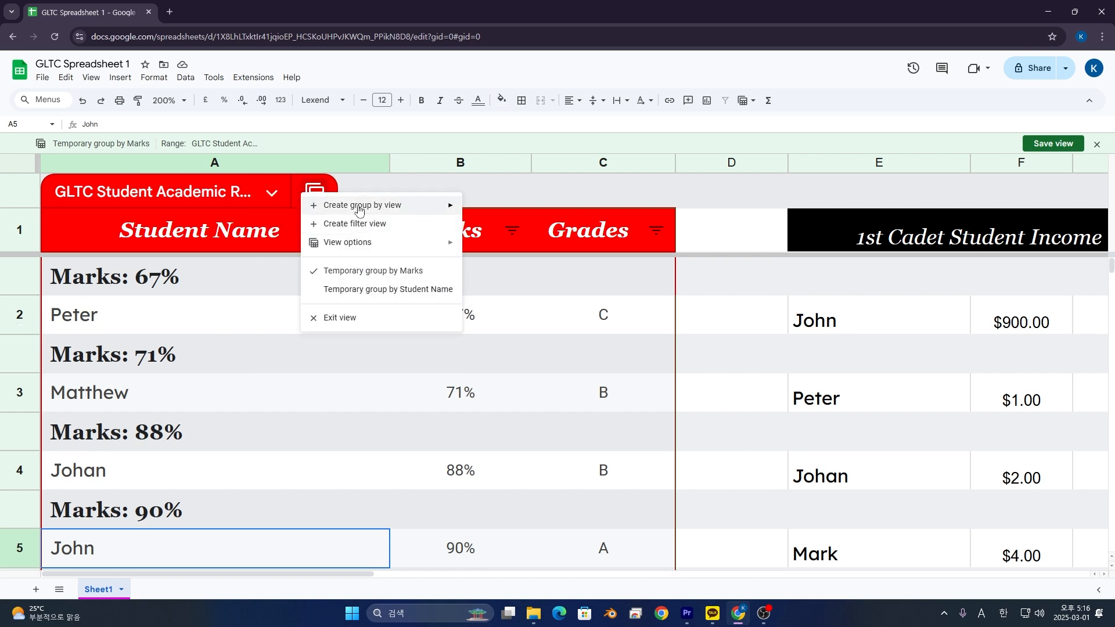
{"action": "mouse_move", "coordinate": [357, 205]}
{"action": "left_click", "coordinate": [537, 251]}
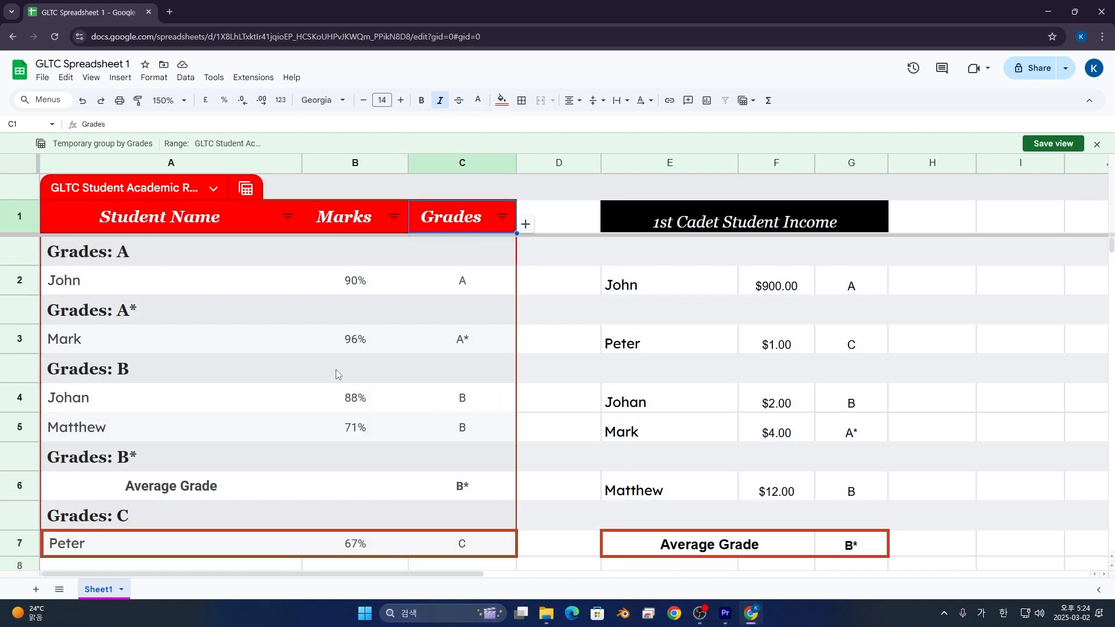
Step: Exit the temporary view grouped by Grades without saving it
{"action": "left_click", "coordinate": [246, 188]}
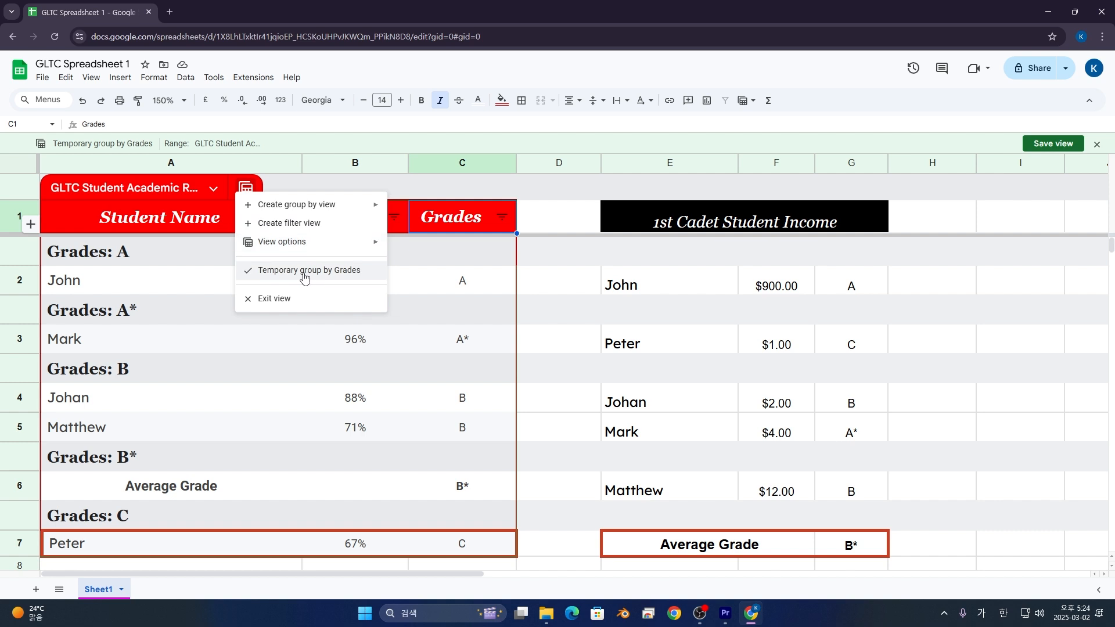
{"action": "left_click", "coordinate": [281, 298]}
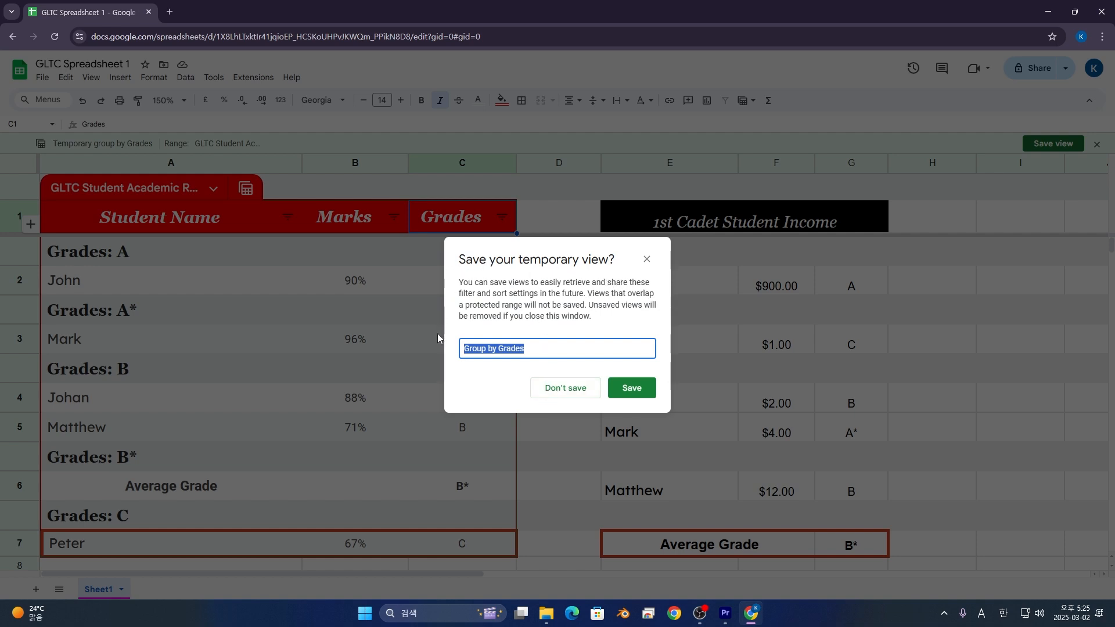
{"action": "left_click", "coordinate": [558, 388]}
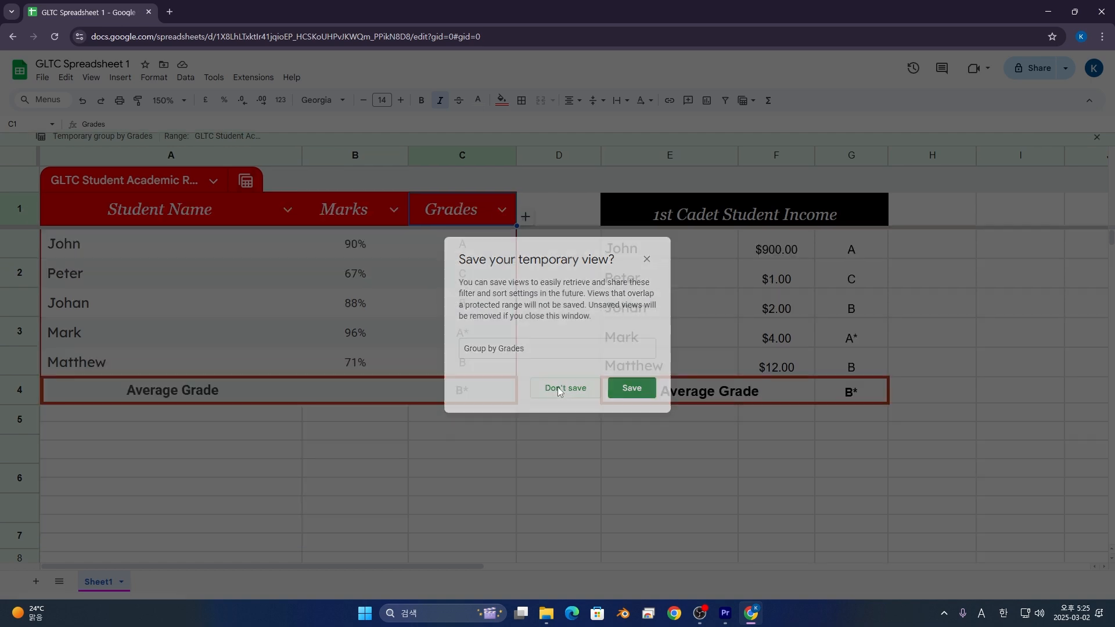
{"action": "left_click", "coordinate": [273, 361]}
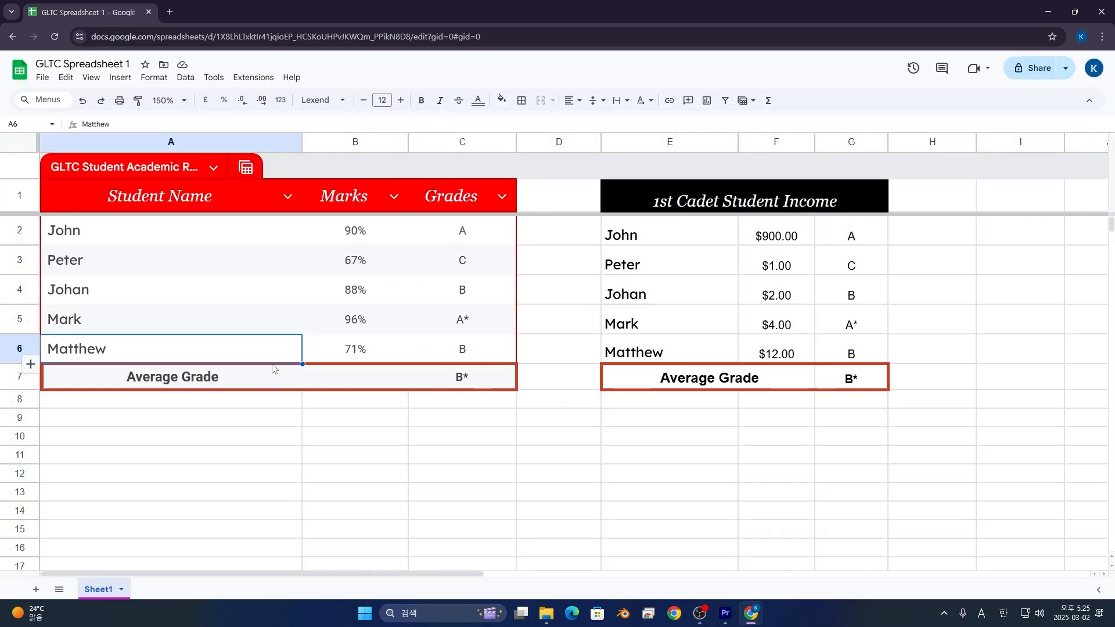
Step: Set the column type of the Student Name column to Text
{"action": "left_click", "coordinate": [288, 197]}
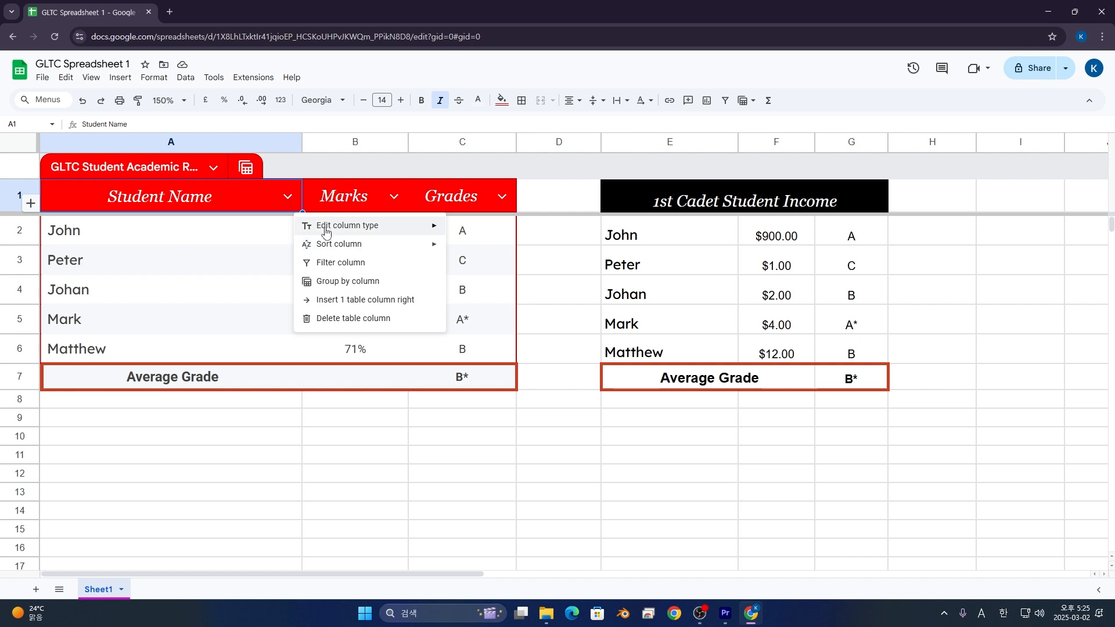
{"action": "mouse_move", "coordinate": [325, 230]}
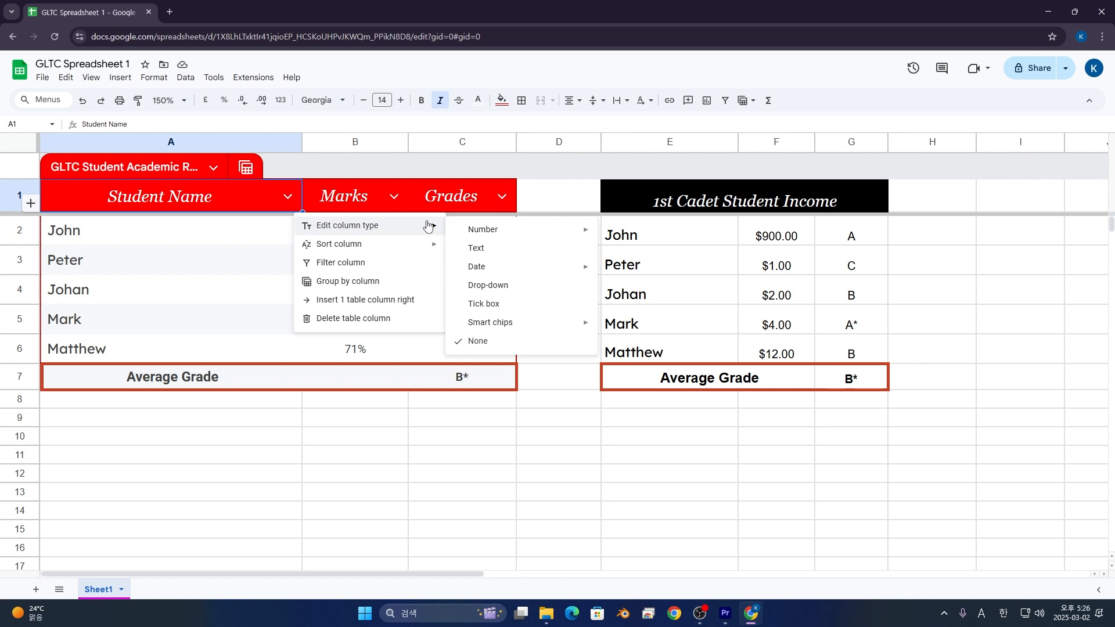
{"action": "mouse_move", "coordinate": [467, 229]}
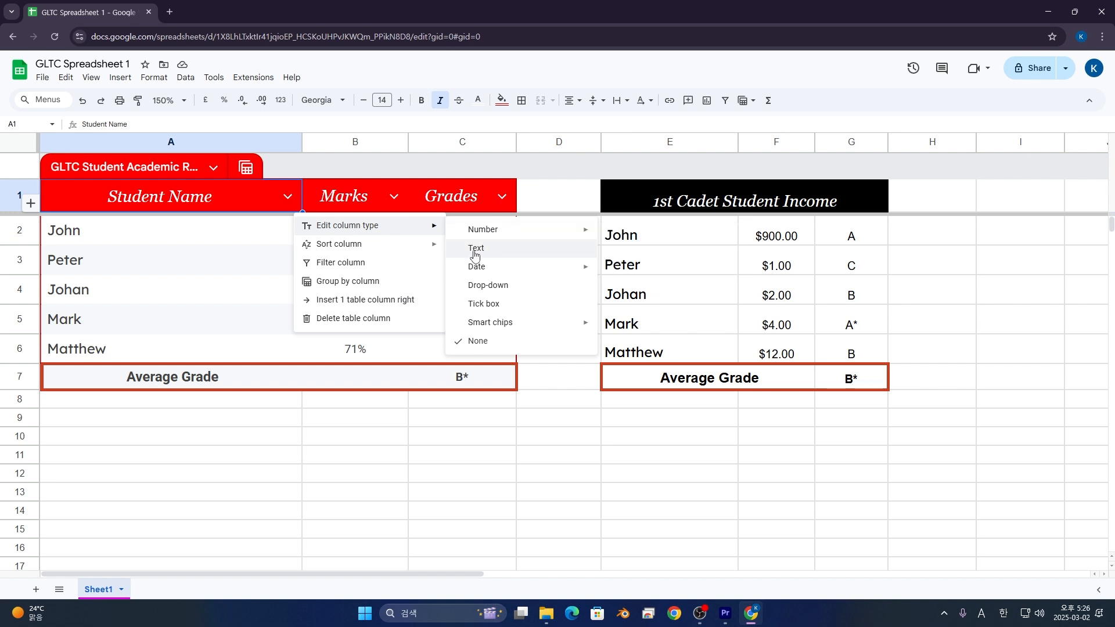
{"action": "left_click", "coordinate": [474, 250]}
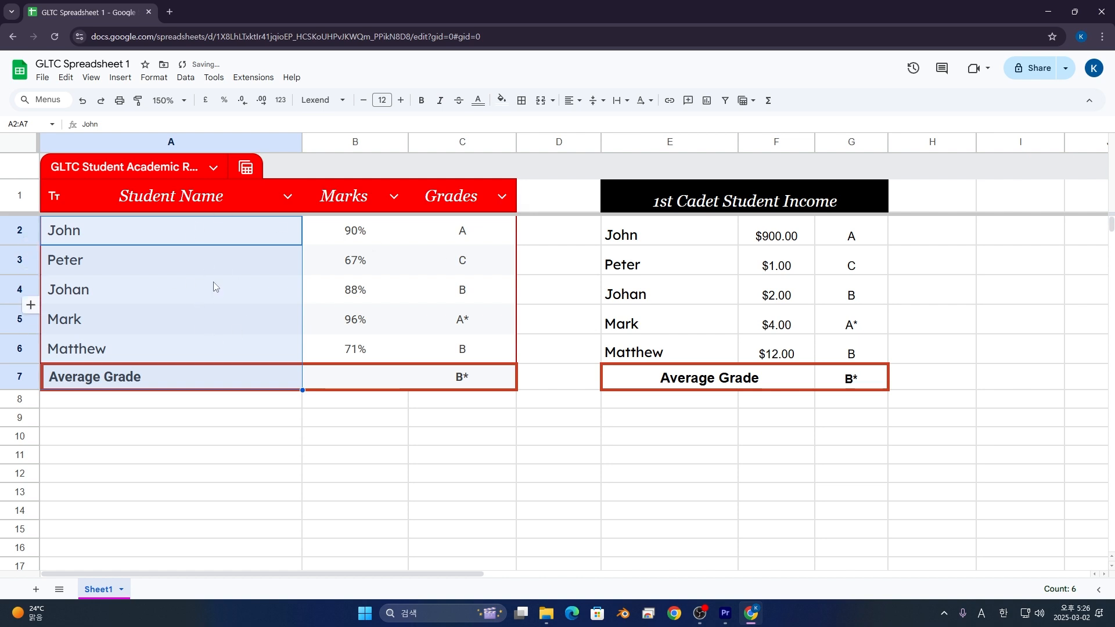
{"action": "left_click", "coordinate": [61, 223]}
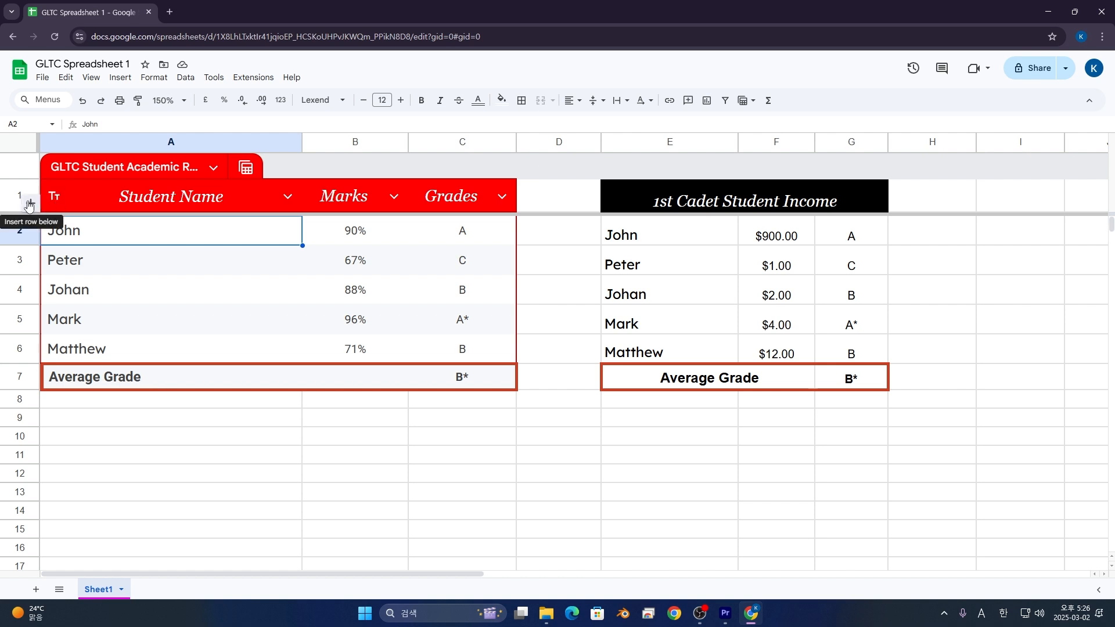
Step: Sort the academic results table by the Student Name column from A to Z
{"action": "left_click", "coordinate": [288, 196]}
{"action": "mouse_move", "coordinate": [337, 253]}
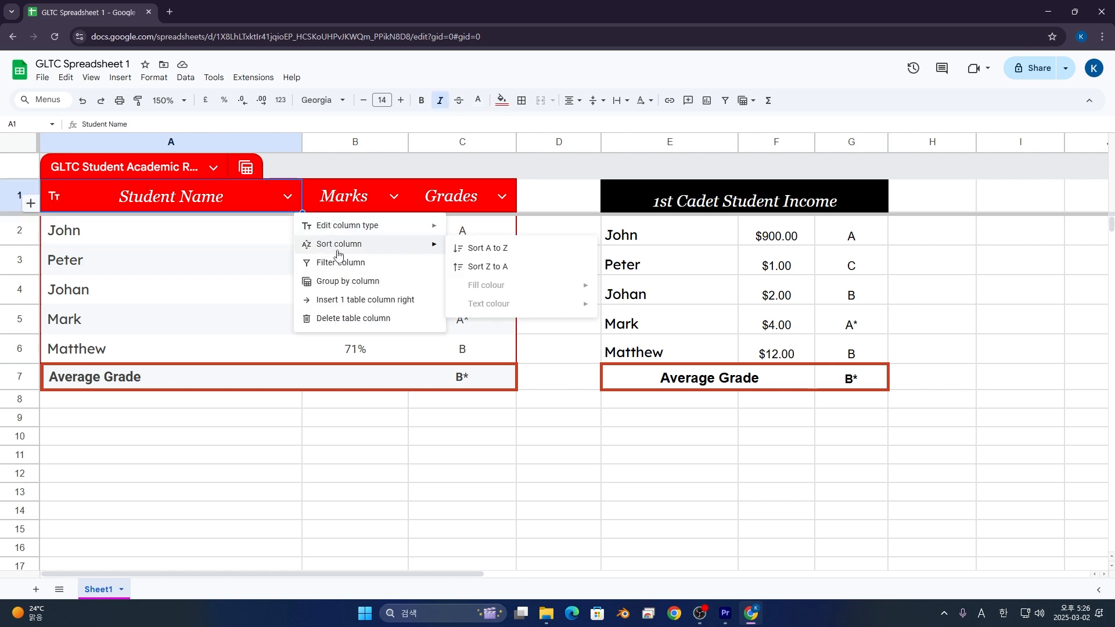
{"action": "left_click", "coordinate": [506, 256]}
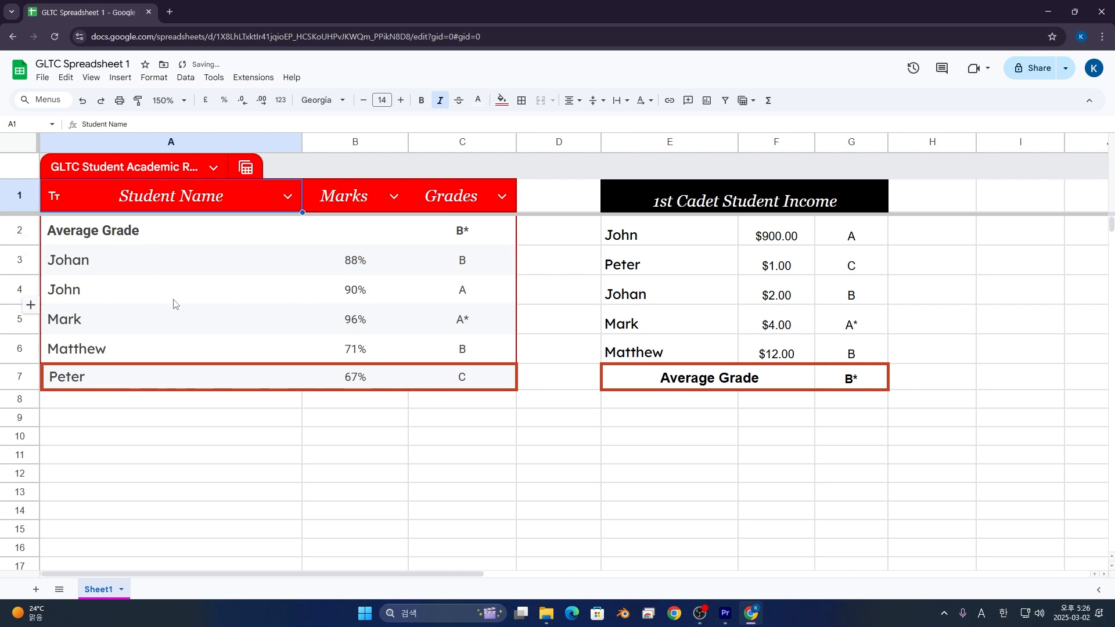
Step: Sort the Student Name column in reverse order, from Z to A
{"action": "left_click", "coordinate": [287, 197]}
{"action": "mouse_move", "coordinate": [374, 244]}
{"action": "left_click", "coordinate": [497, 266]}
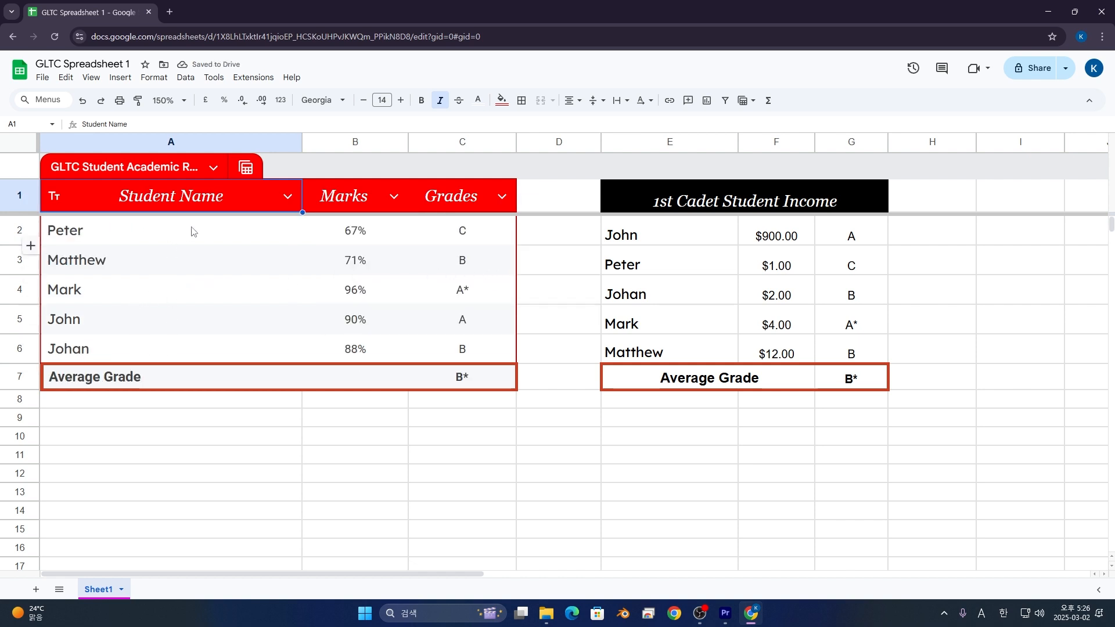
Step: Examine the filter options of the Student Name column and close them without applying a filter
{"action": "left_click", "coordinate": [287, 197]}
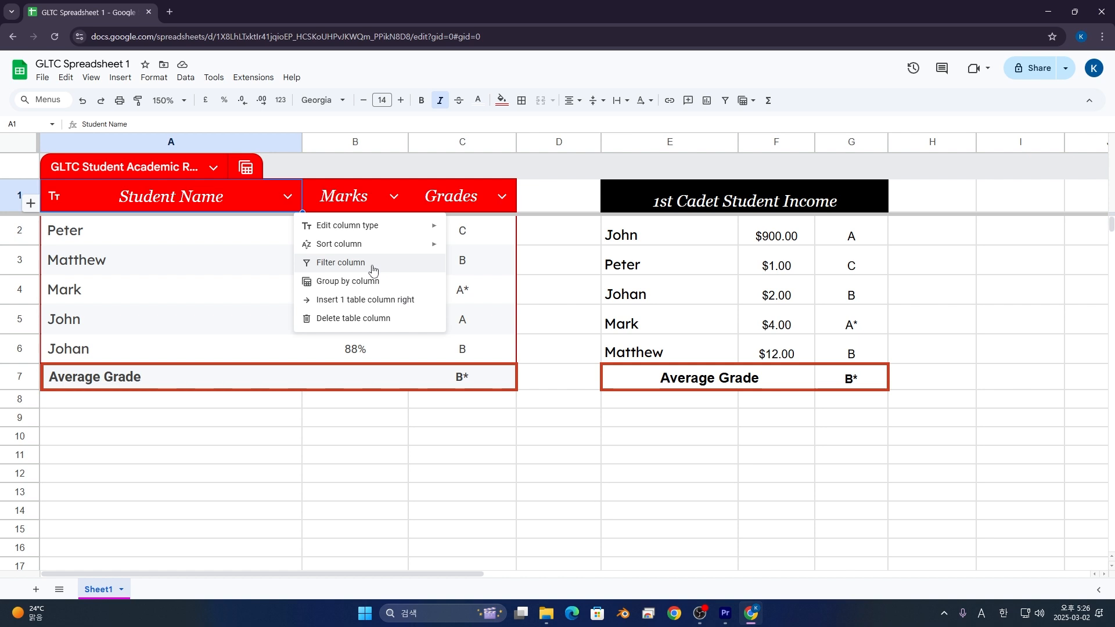
{"action": "left_click", "coordinate": [341, 262]}
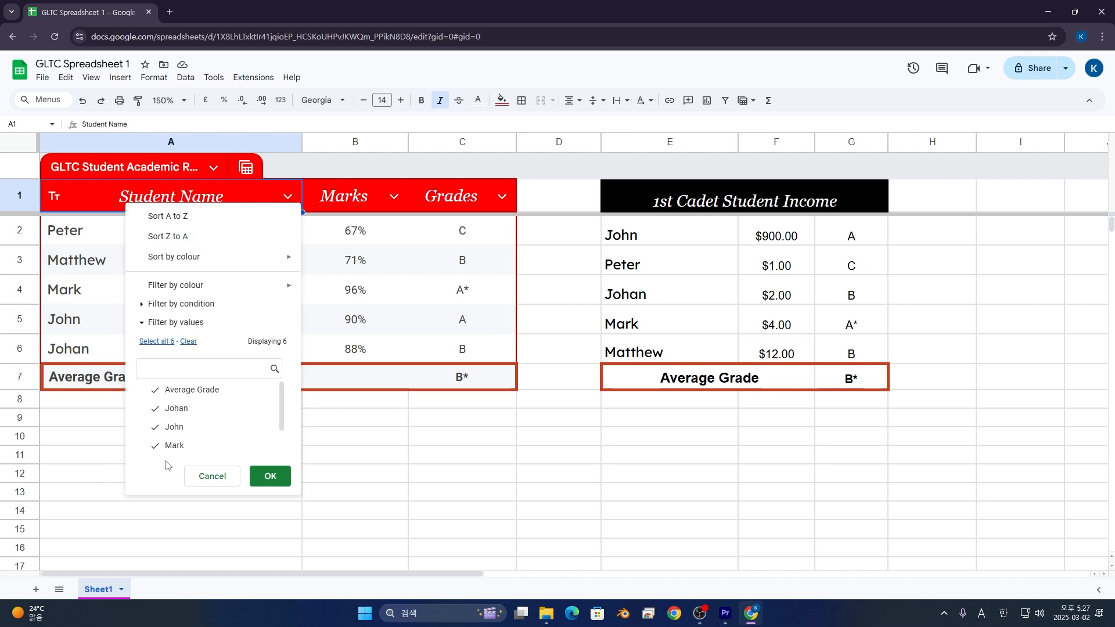
{"action": "left_click", "coordinate": [196, 477]}
Step: Try inserting one table column to the right of Student Name, and undo the insertion
{"action": "left_click", "coordinate": [295, 197]}
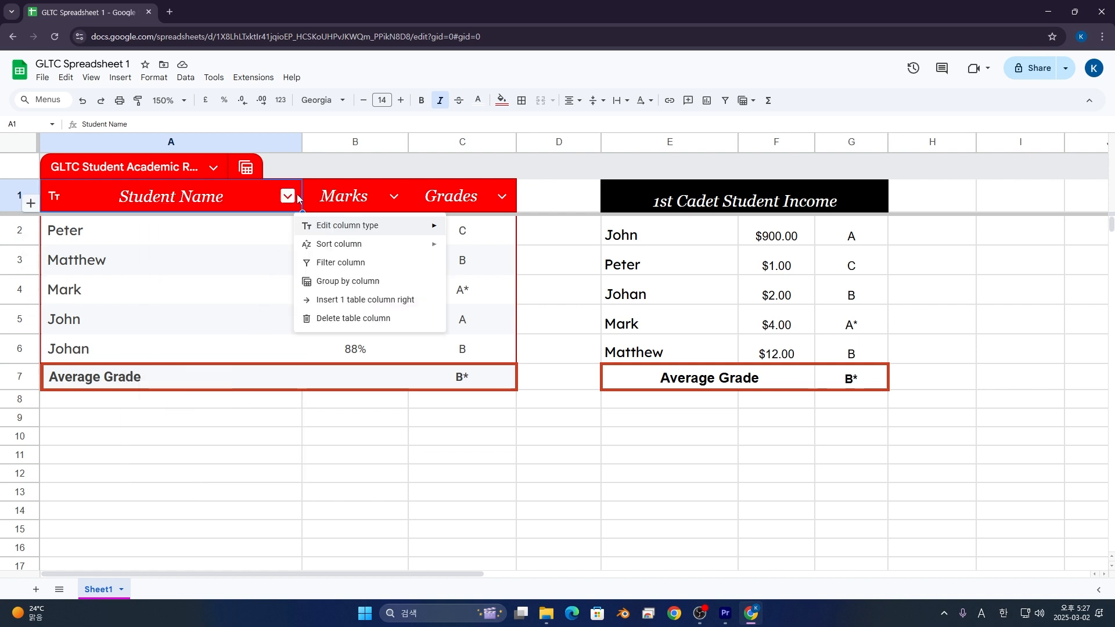
{"action": "left_click", "coordinate": [365, 284]}
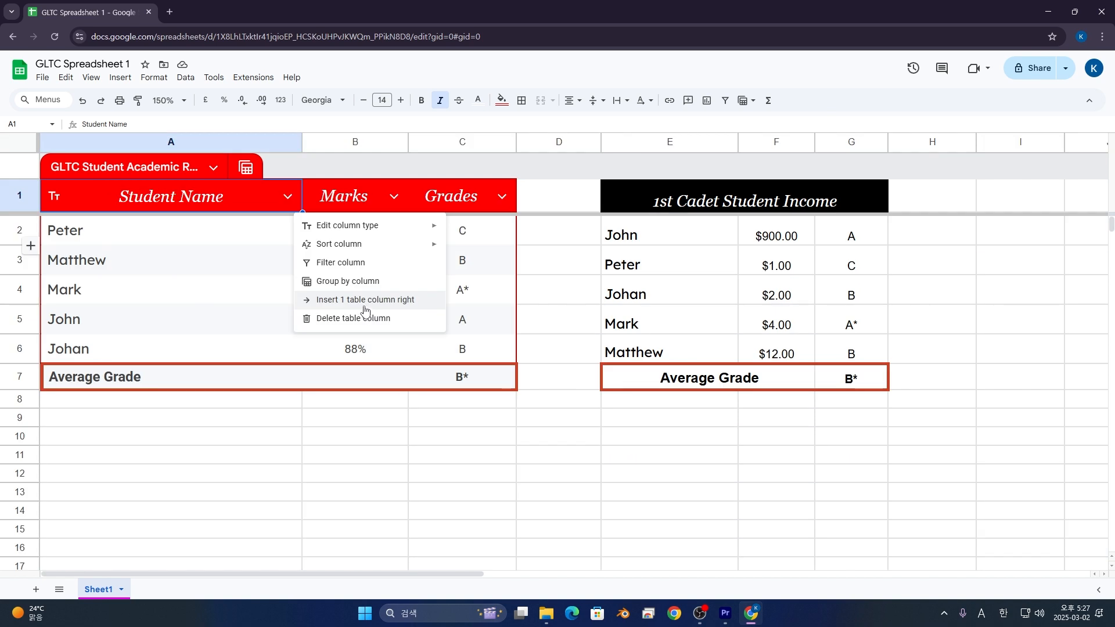
{"action": "left_click", "coordinate": [364, 300]}
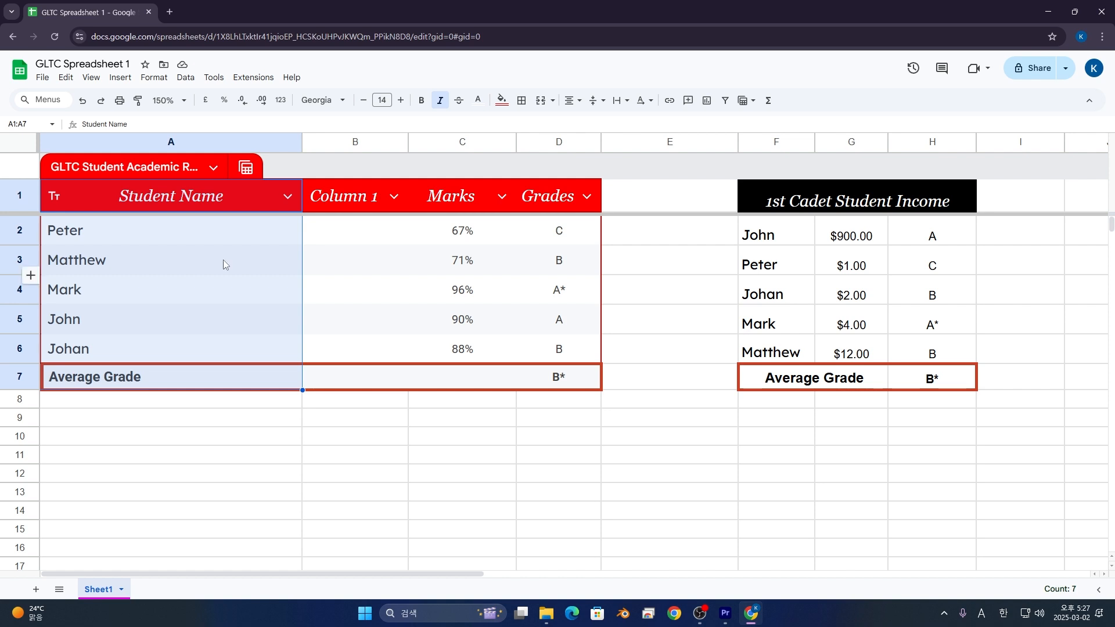
{"action": "key", "text": "ctrl+z"}
Step: Try deleting the Student Name column from the table, and undo the deletion
{"action": "left_click", "coordinate": [287, 196]}
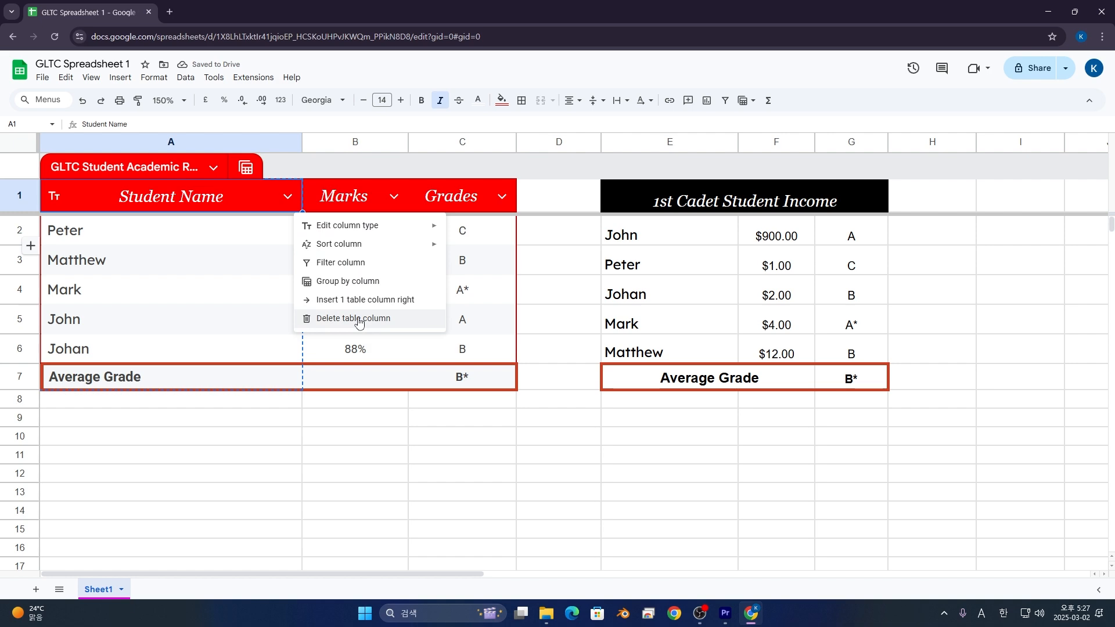
{"action": "left_click", "coordinate": [359, 319]}
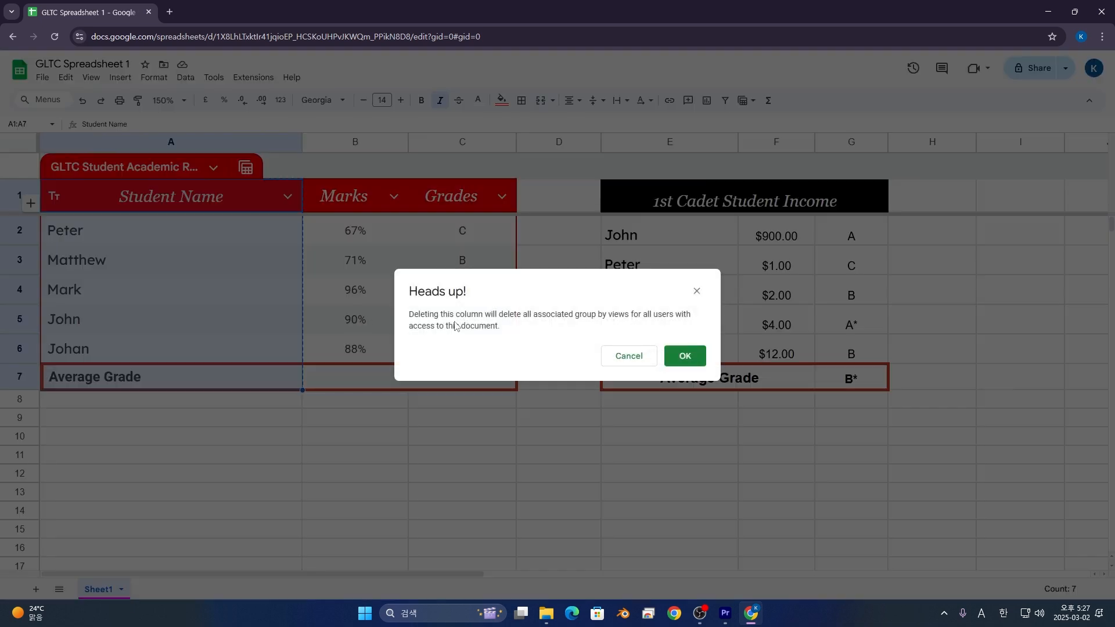
{"action": "left_click", "coordinate": [694, 356]}
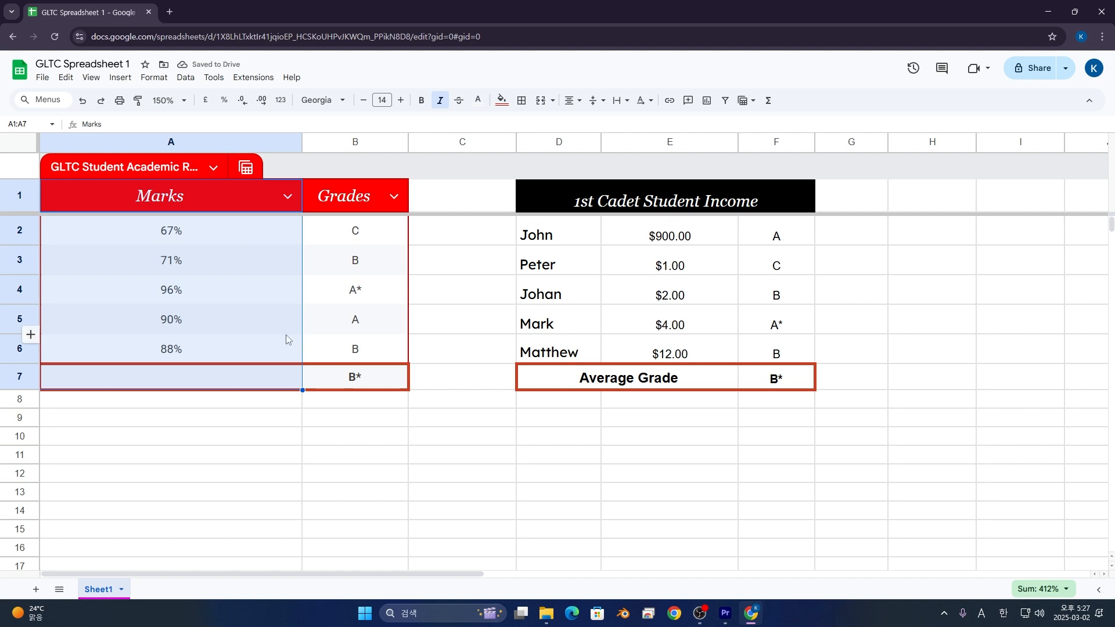
{"action": "left_click", "coordinate": [275, 361]}
{"action": "key", "text": "ctrl+z"}
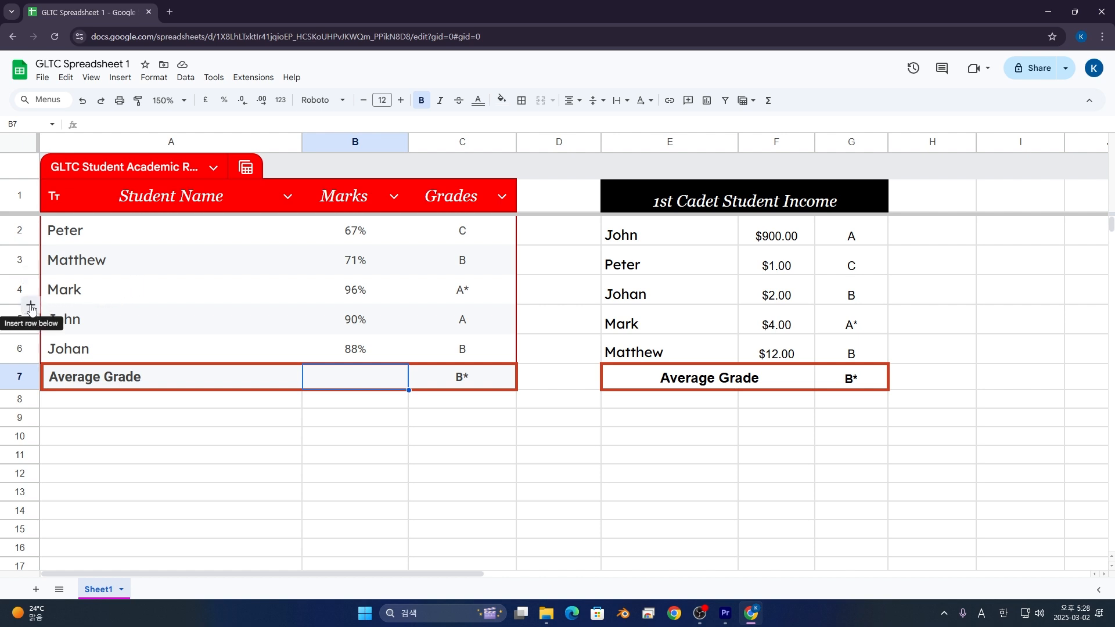
Step: Try inserting a blank row below row 4 of the academic results table, and undo it
{"action": "left_click", "coordinate": [31, 306]}
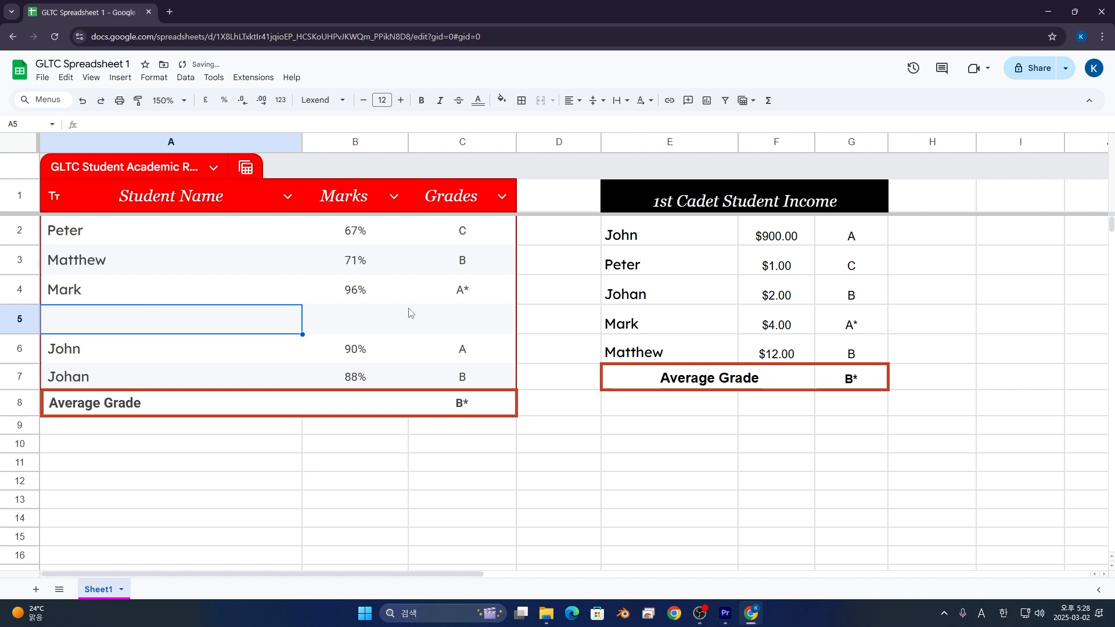
{"action": "key", "text": "ctrl+z"}
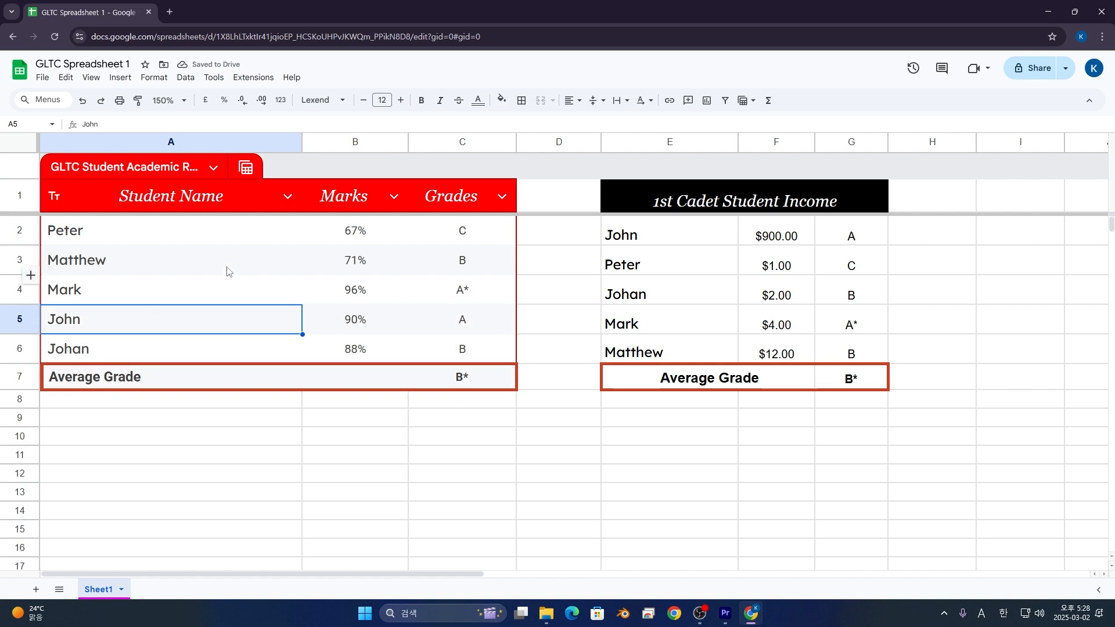
Step: Revert the academic results table to unformatted data, accepting the removal of its associated group-by views
{"action": "left_click", "coordinate": [214, 168]}
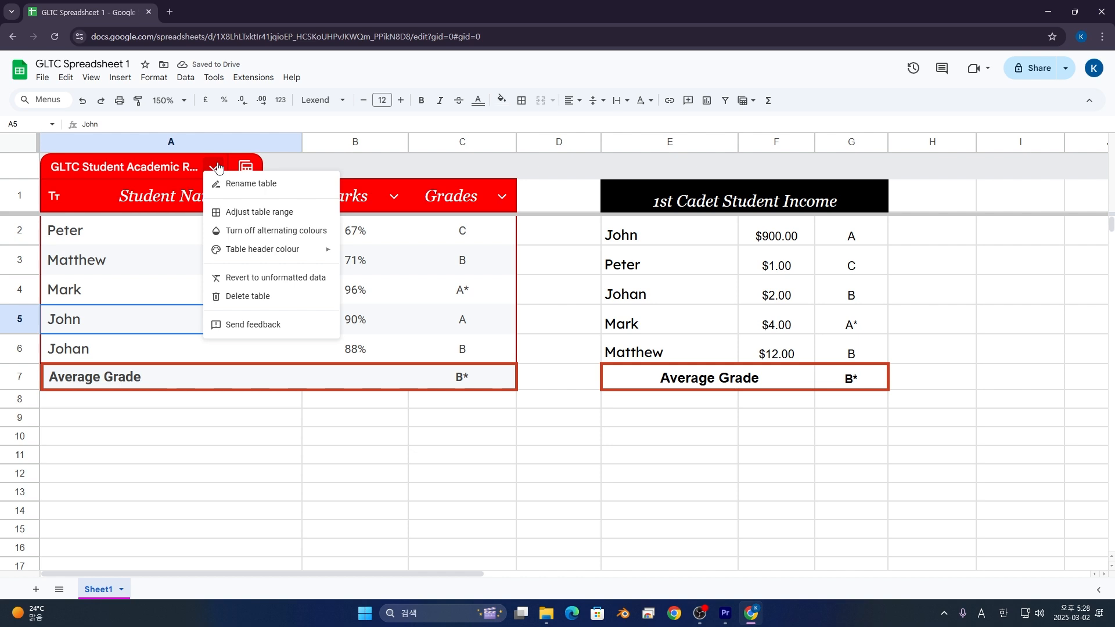
{"action": "left_click", "coordinate": [268, 290]}
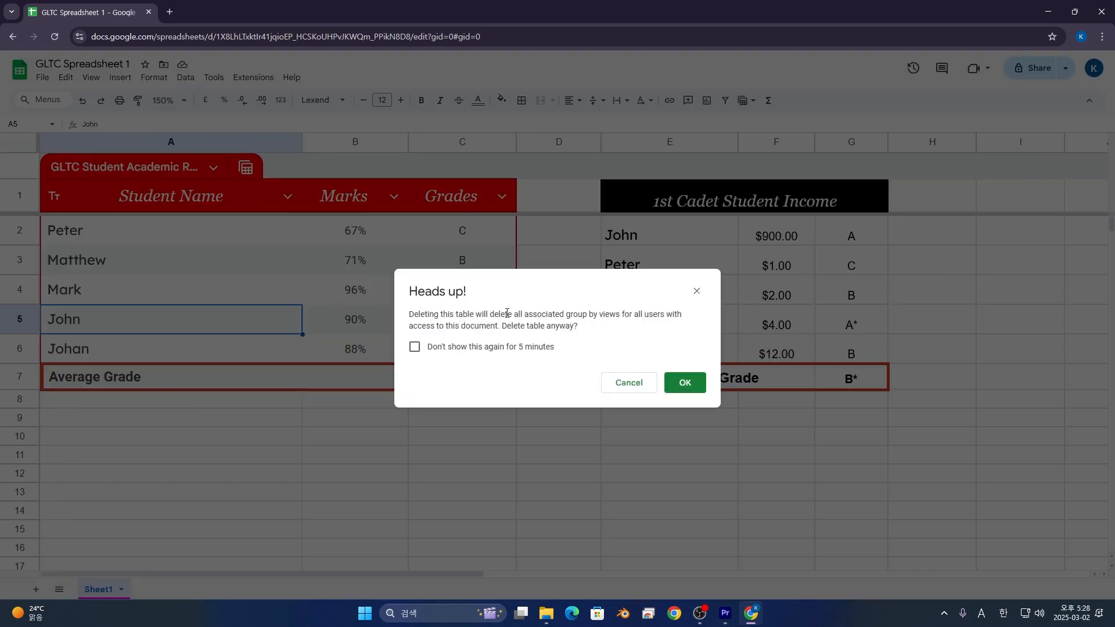
{"action": "left_click", "coordinate": [684, 384]}
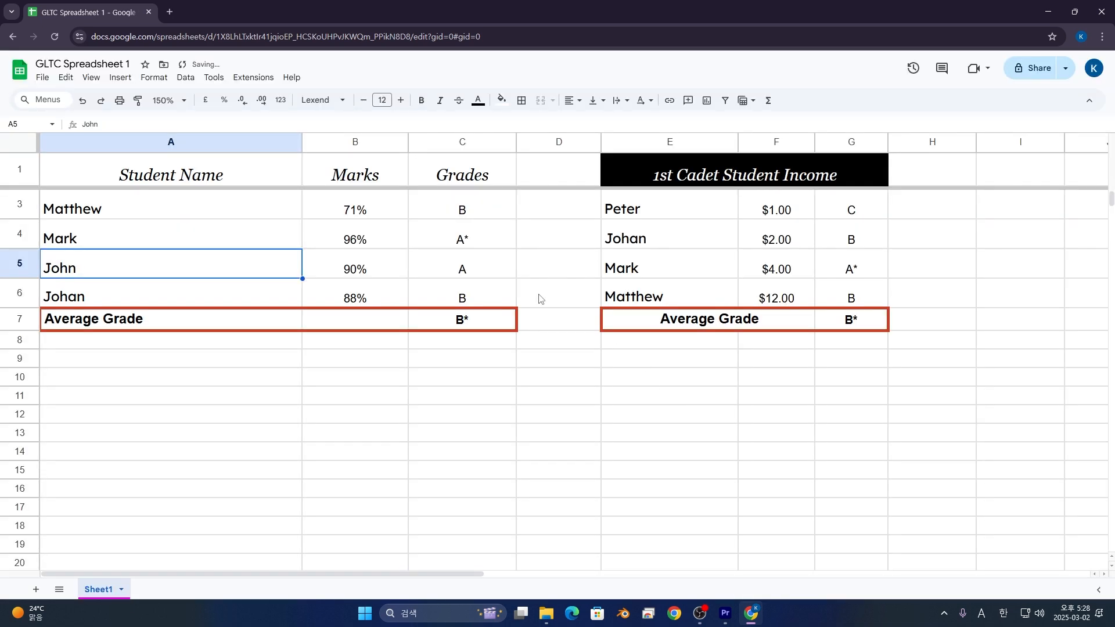
{"action": "scroll", "coordinate": [404, 279], "scroll_direction": "up", "scroll_amount": 1}
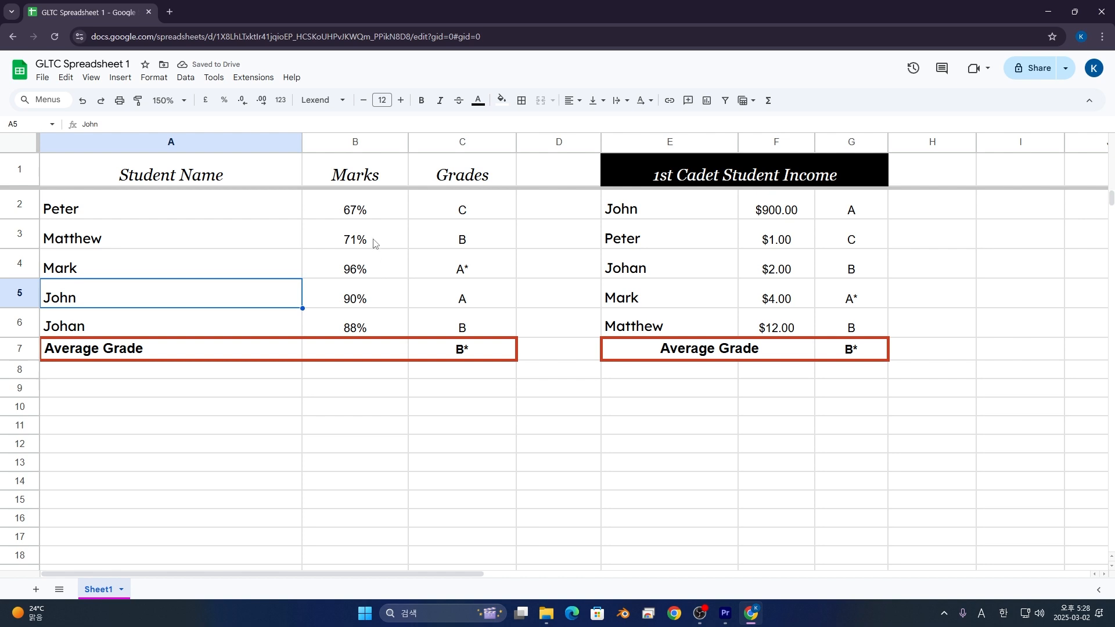
Step: Fill the Student Name, Marks and Grades header cells A1:C1 with red
{"action": "scroll", "coordinate": [384, 262], "scroll_direction": "down", "scroll_amount": 1}
{"action": "left_click_drag", "start_coordinate": [200, 180], "coordinate": [502, 171]}
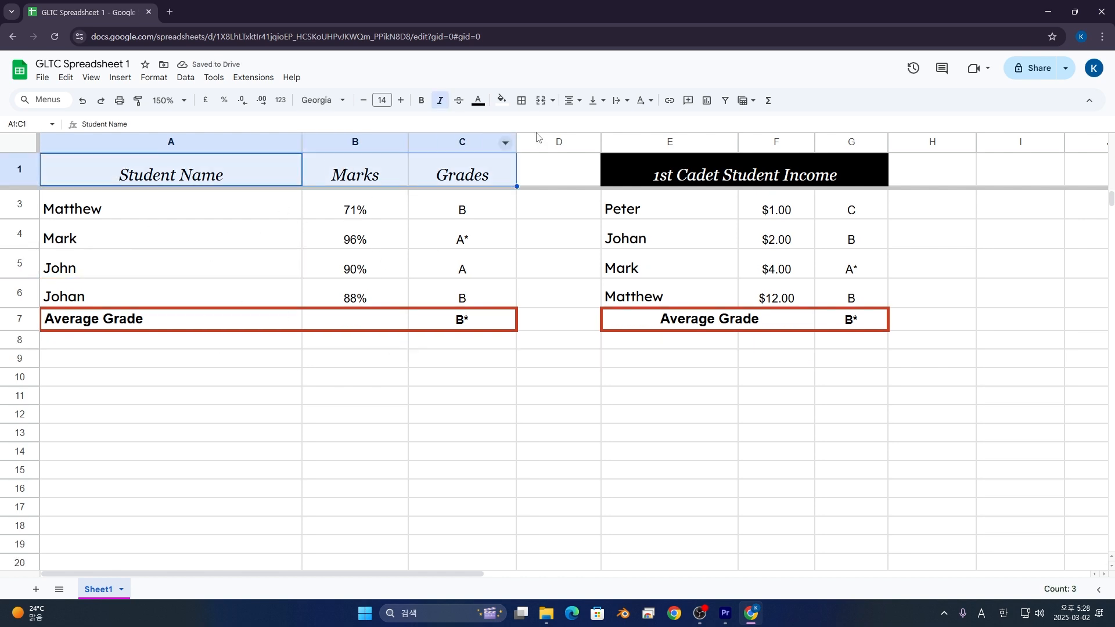
{"action": "left_click", "coordinate": [503, 100]}
{"action": "left_click", "coordinate": [544, 259]}
{"action": "left_click", "coordinate": [352, 245]}
{"action": "left_click", "coordinate": [242, 196]}
Step: Format the text of header cells A1:C1 as white and bold at font size 17
{"action": "left_click", "coordinate": [258, 177]}
{"action": "left_click", "coordinate": [462, 174], "text": "shift"}
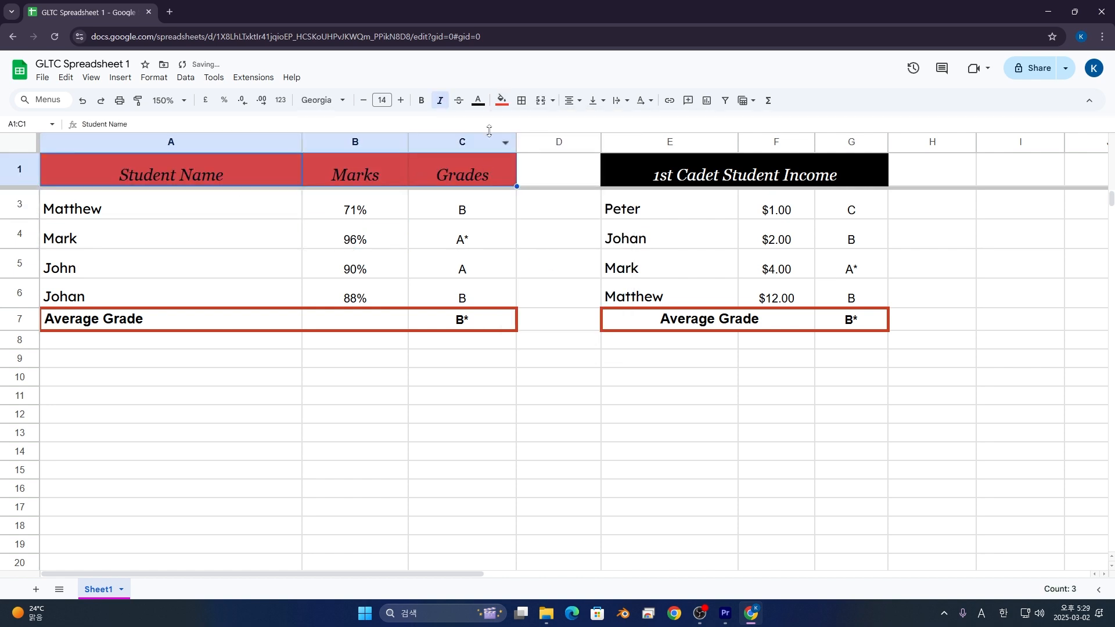
{"action": "left_click", "coordinate": [478, 100]}
{"action": "left_click", "coordinate": [594, 142]}
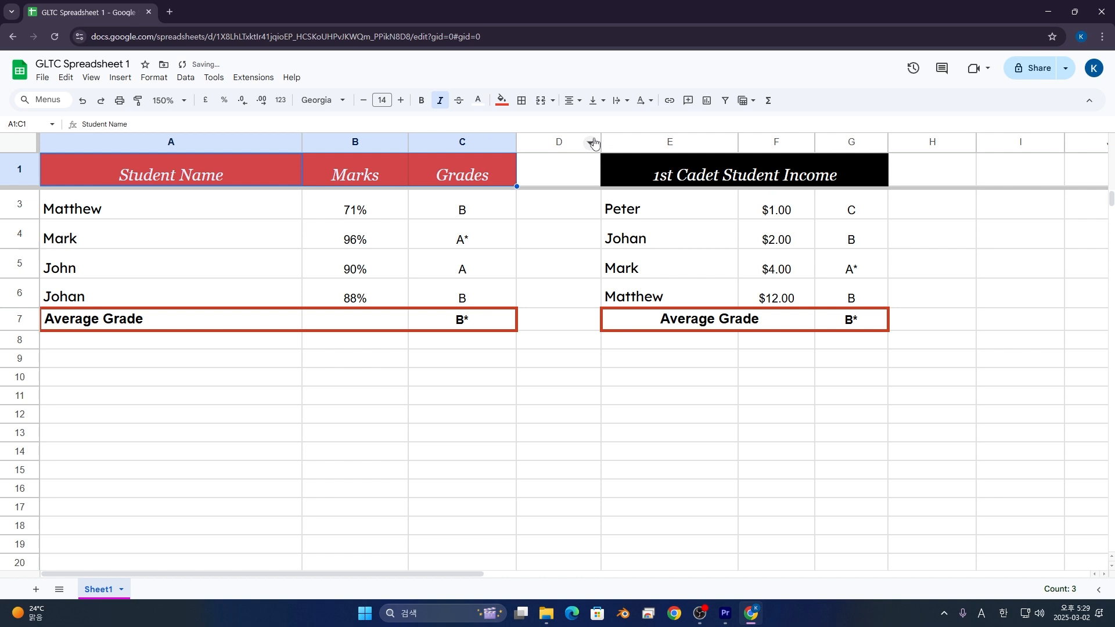
{"action": "left_click", "coordinate": [421, 100]}
{"action": "left_click", "coordinate": [401, 100]}
{"action": "left_click", "coordinate": [401, 101]}
{"action": "left_click", "coordinate": [401, 101]}
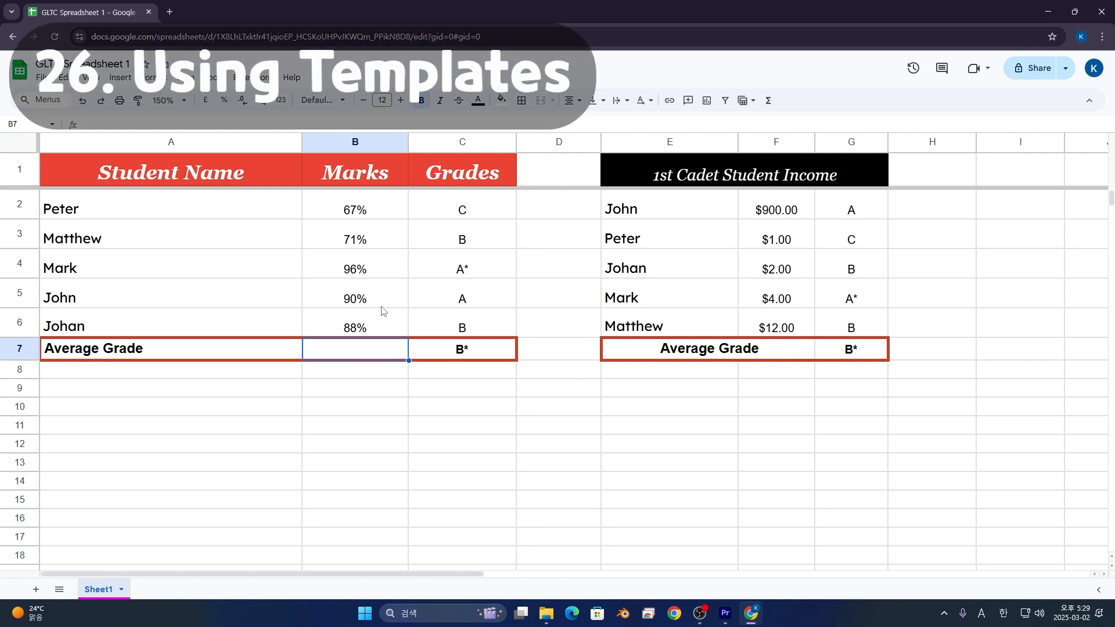
Step: Browse the template gallery and create a new spreadsheet from the Employee shift schedule template in the Work category
{"action": "left_click", "coordinate": [24, 80]}
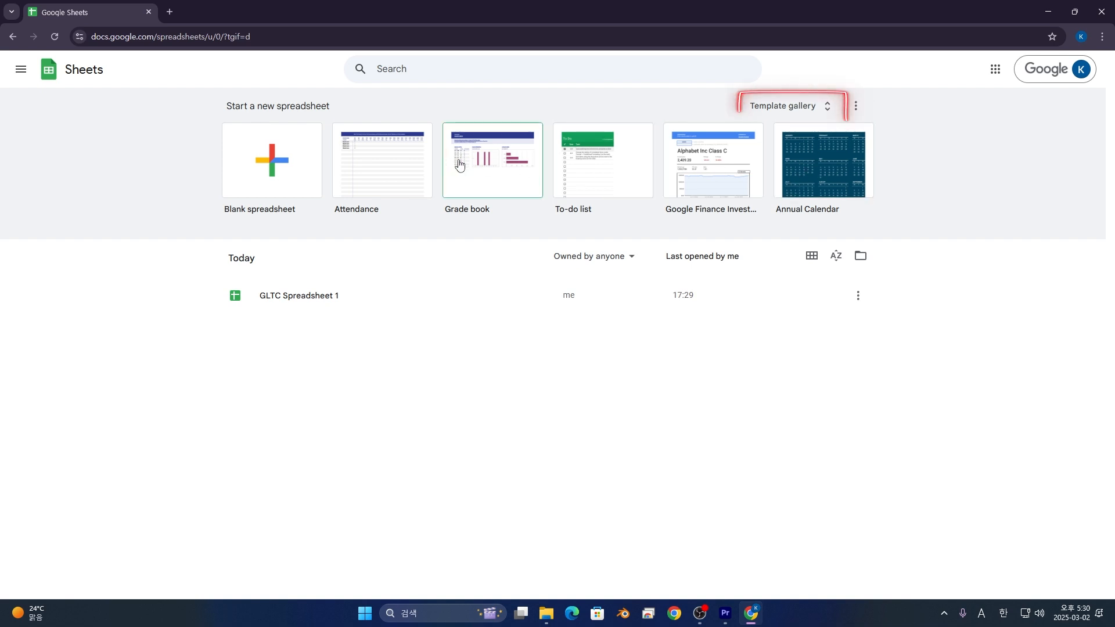
{"action": "left_click", "coordinate": [786, 111]}
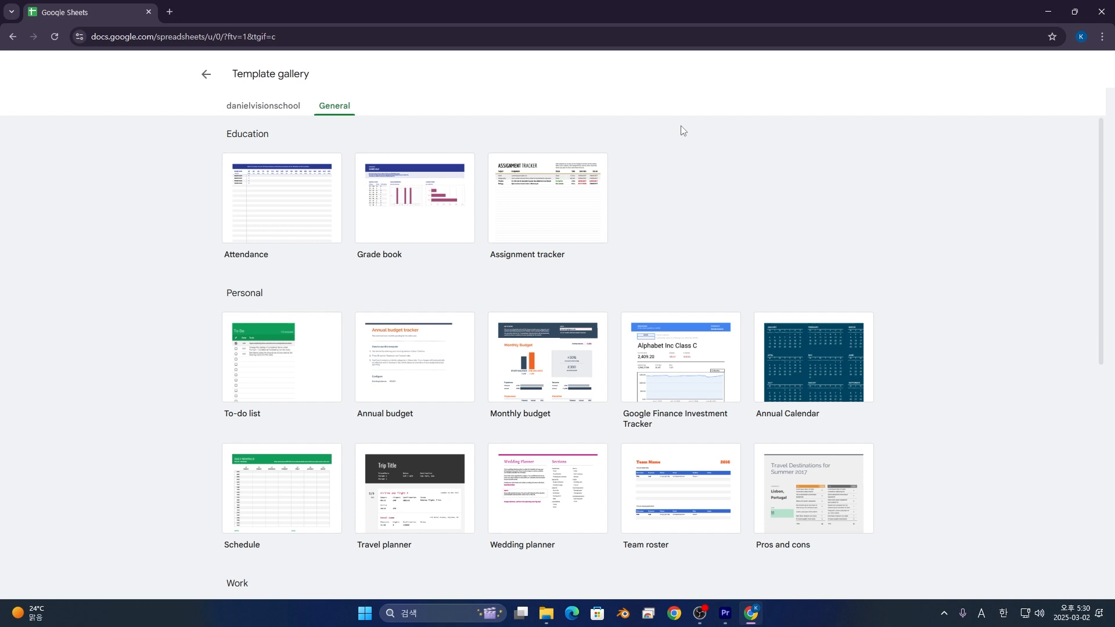
{"action": "scroll", "coordinate": [633, 152], "scroll_direction": "down", "scroll_amount": 6}
{"action": "scroll", "coordinate": [607, 173], "scroll_direction": "down", "scroll_amount": 1}
{"action": "scroll", "coordinate": [604, 172], "scroll_direction": "up", "scroll_amount": 7}
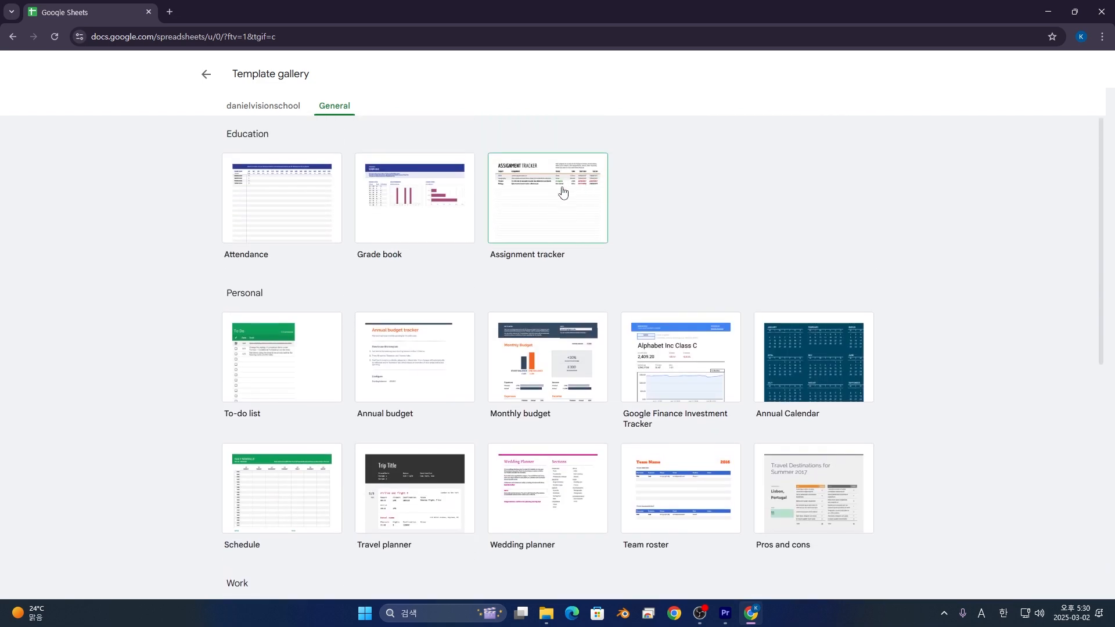
{"action": "scroll", "coordinate": [644, 224], "scroll_direction": "down", "scroll_amount": 7}
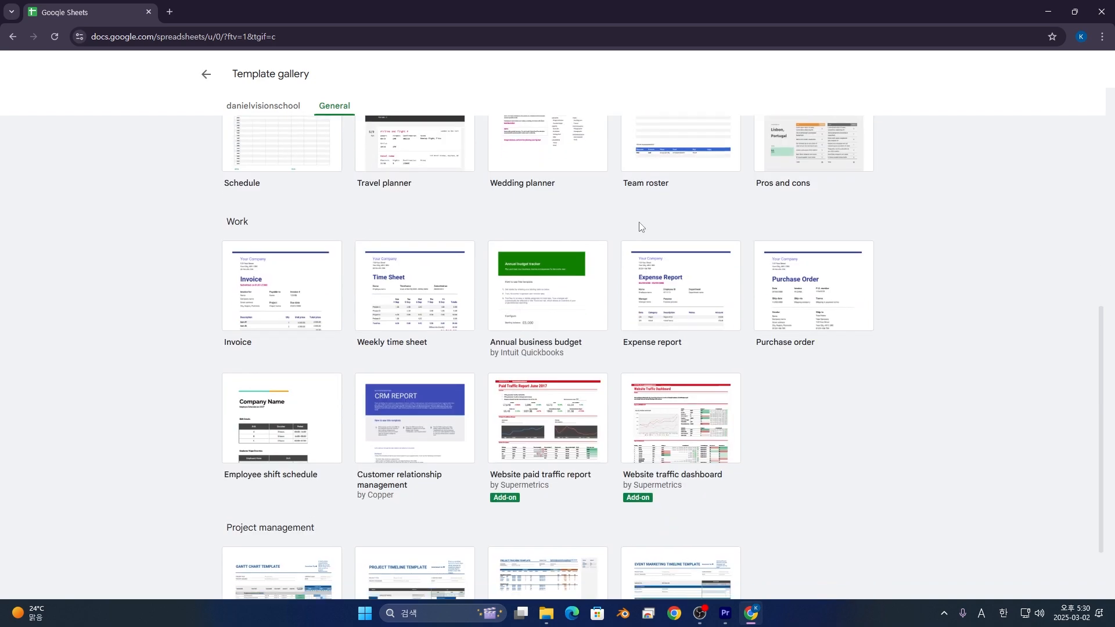
{"action": "scroll", "coordinate": [638, 227], "scroll_direction": "down", "scroll_amount": 1}
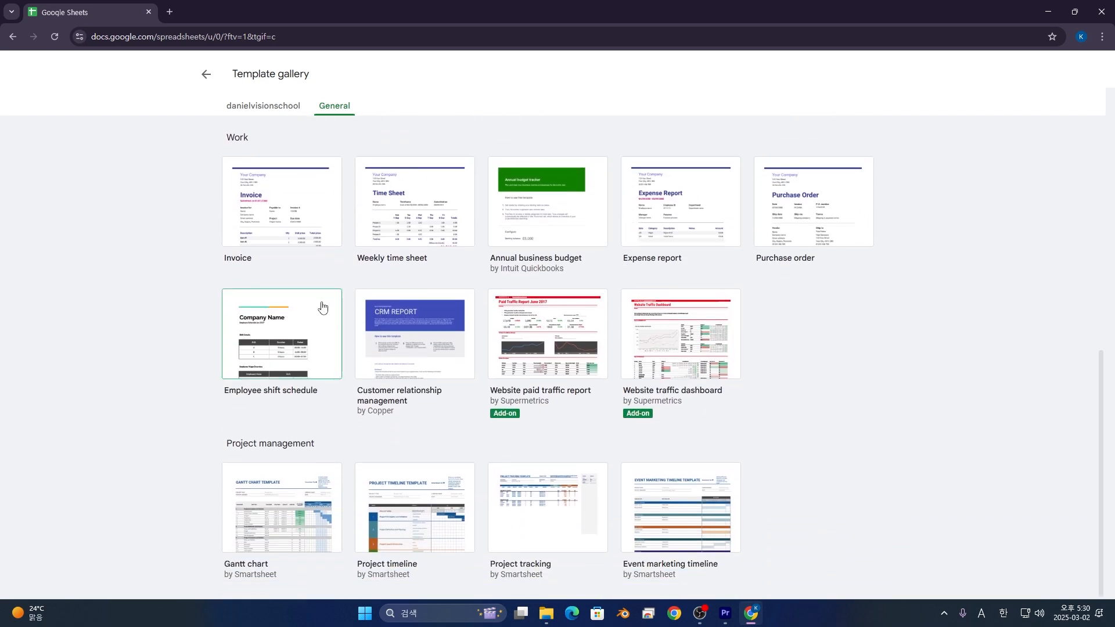
{"action": "left_click", "coordinate": [299, 316]}
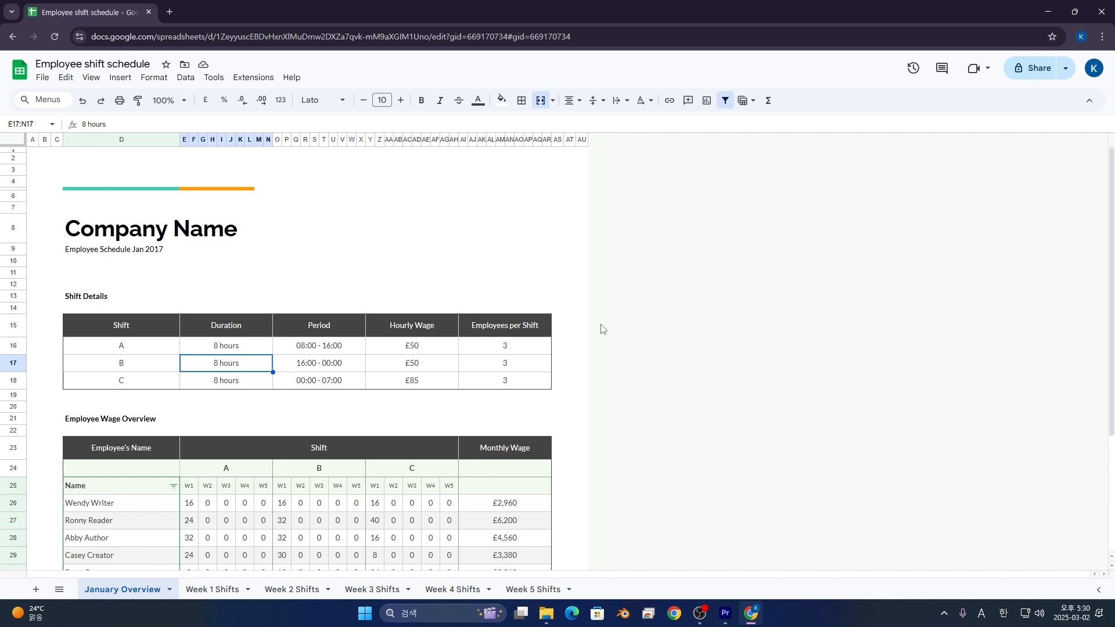
Step: Change the duration of shift A in the Shift Details table to 2 hours
{"action": "double_click", "coordinate": [222, 347]}
{"action": "left_click", "coordinate": [229, 383]}
{"action": "double_click", "coordinate": [219, 342]}
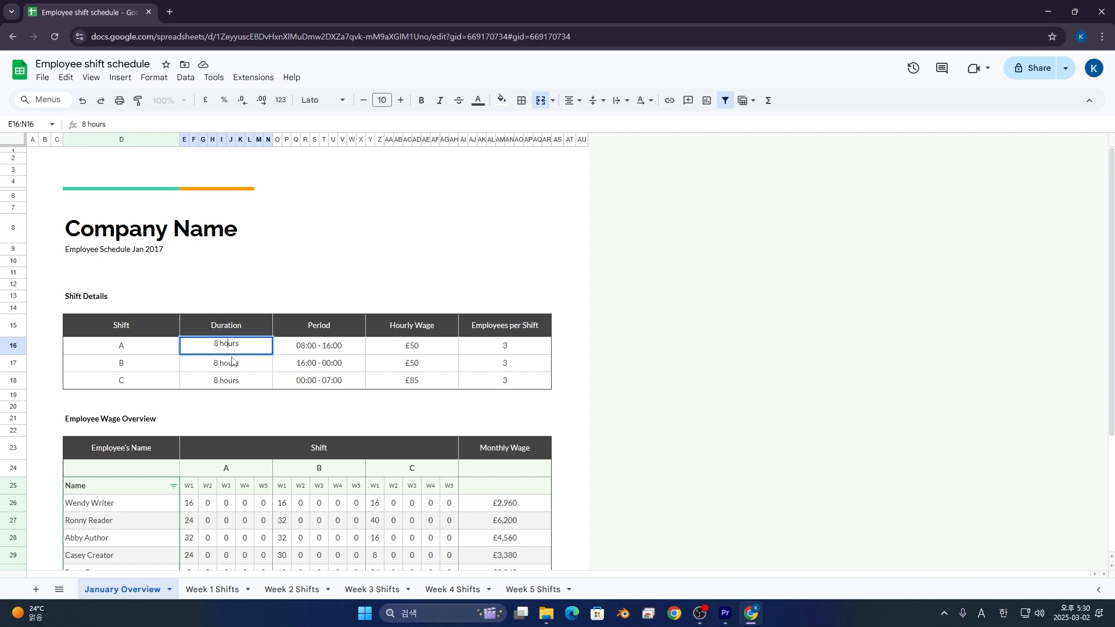
{"action": "key", "text": "BackSpace"}
{"action": "type", "text": "2"}
{"action": "key", "text": "Return"}
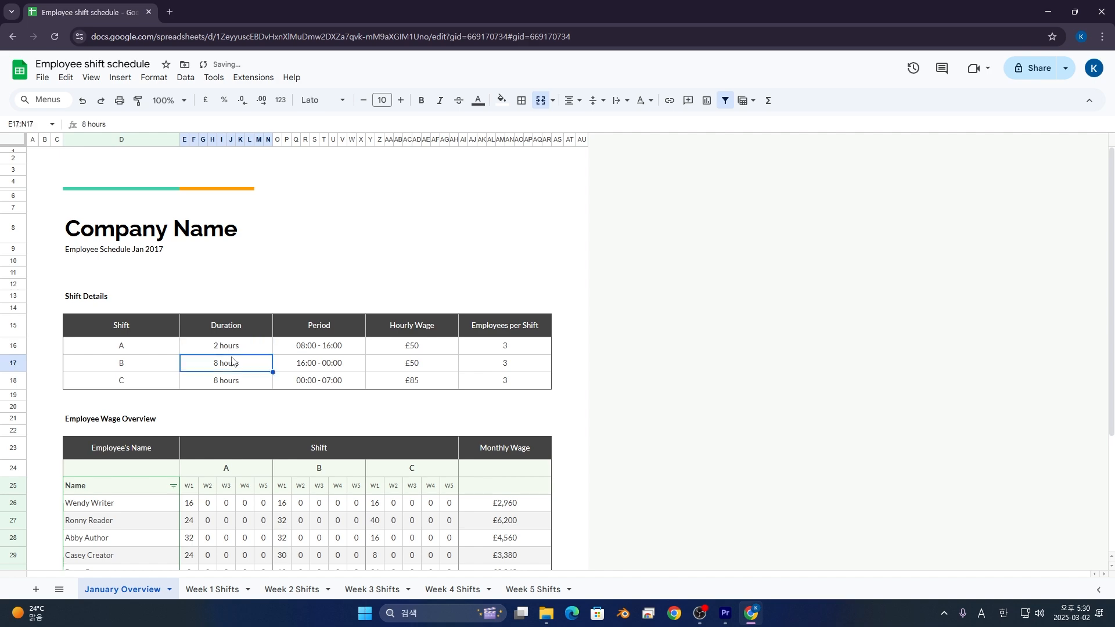
Step: Look through the shift schedule, return to the Sheets home page and reopen GLTC Spreadsheet 1
{"action": "scroll", "coordinate": [231, 361], "scroll_direction": "down", "scroll_amount": 3}
{"action": "scroll", "coordinate": [227, 357], "scroll_direction": "up", "scroll_amount": 3}
{"action": "left_click", "coordinate": [23, 72]}
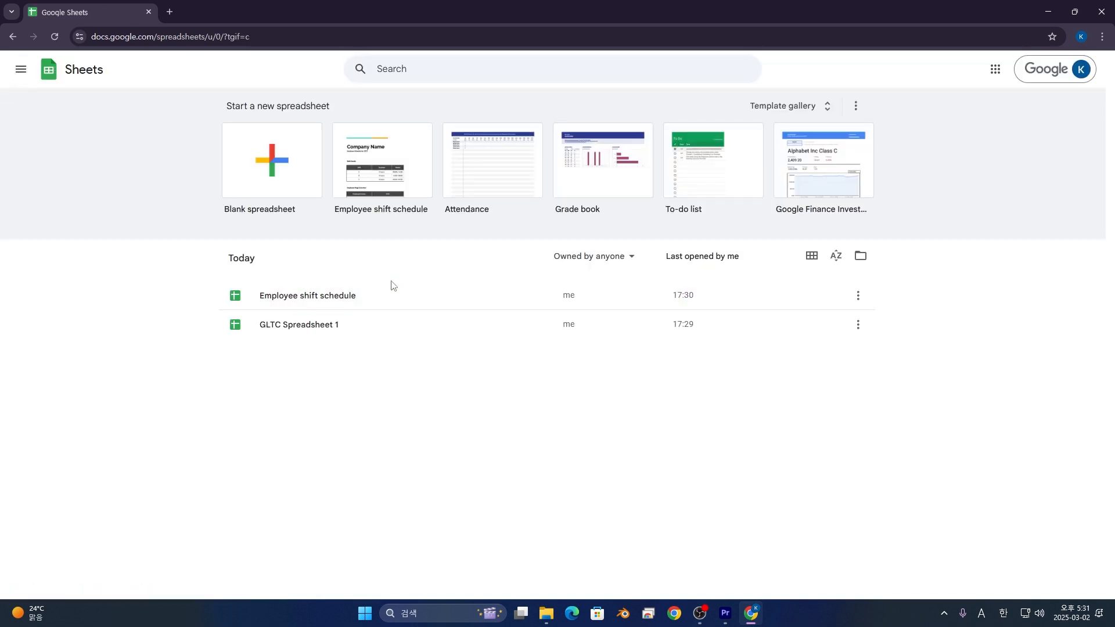
{"action": "left_click", "coordinate": [323, 339]}
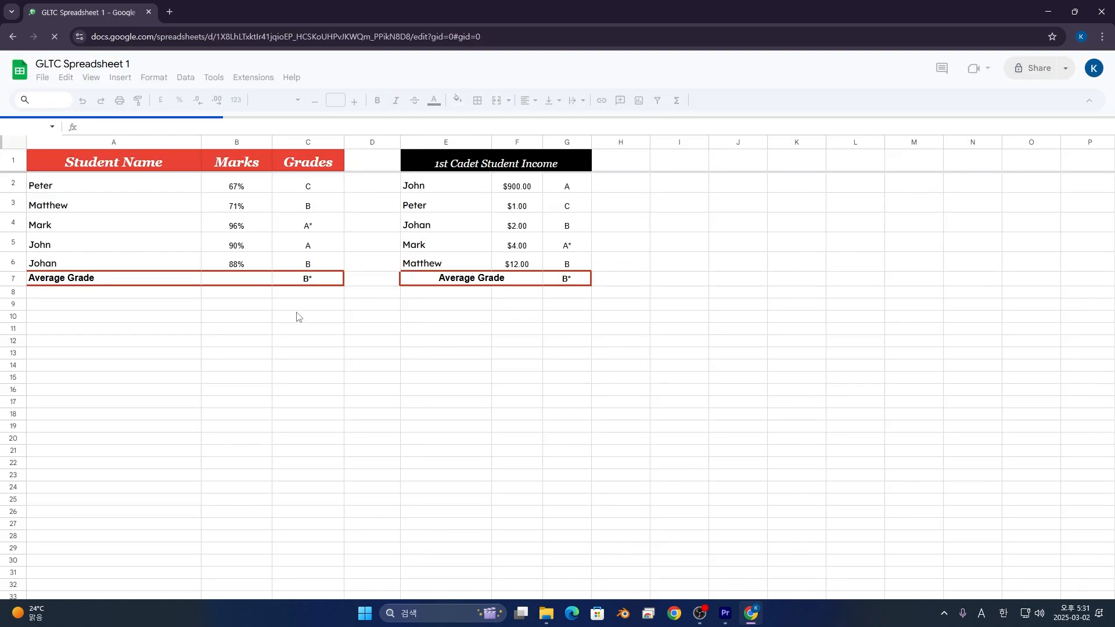
Step: Make row 1 taller and set the vertical alignment of headers A1:C1 to middle, trying top alignment first
{"action": "left_click_drag", "start_coordinate": [13, 172], "coordinate": [13, 194]}
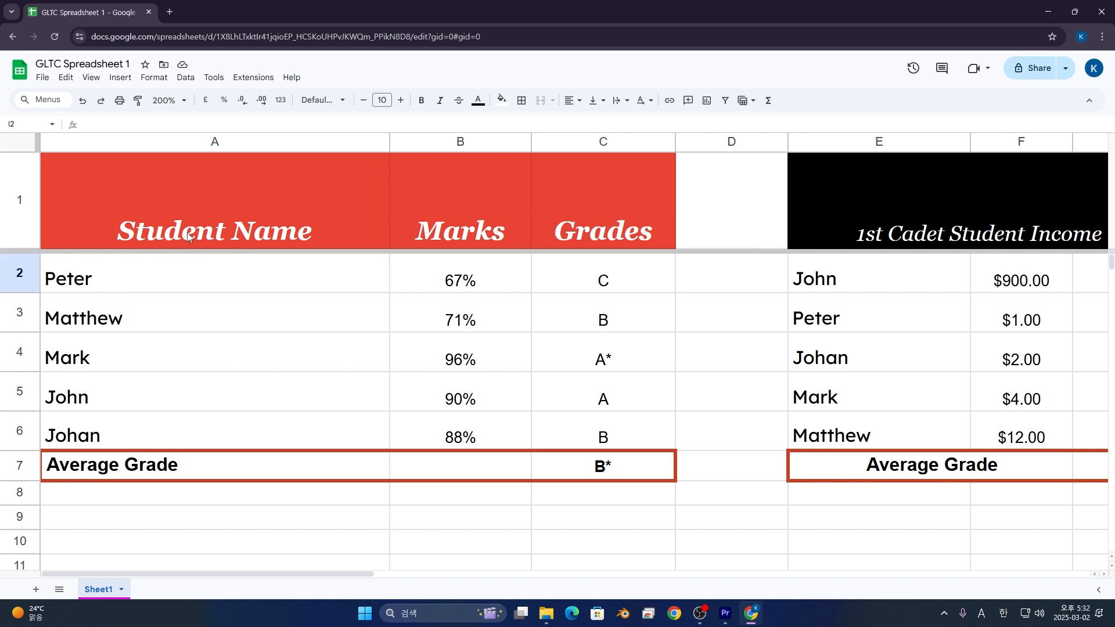
{"action": "left_click_drag", "start_coordinate": [205, 218], "coordinate": [640, 212]}
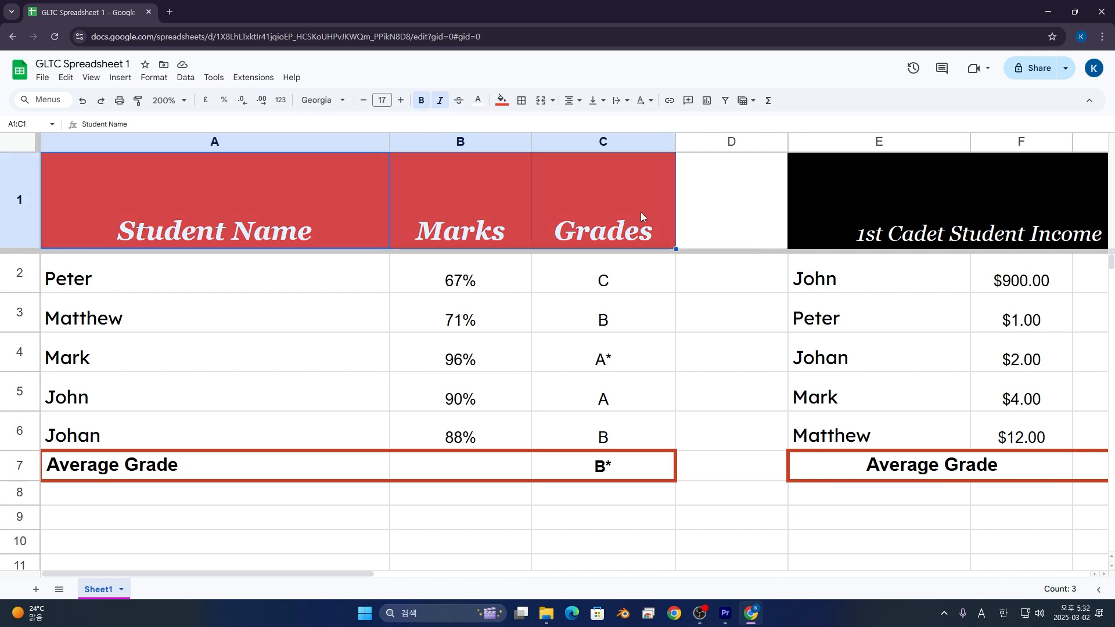
{"action": "left_click", "coordinate": [597, 106]}
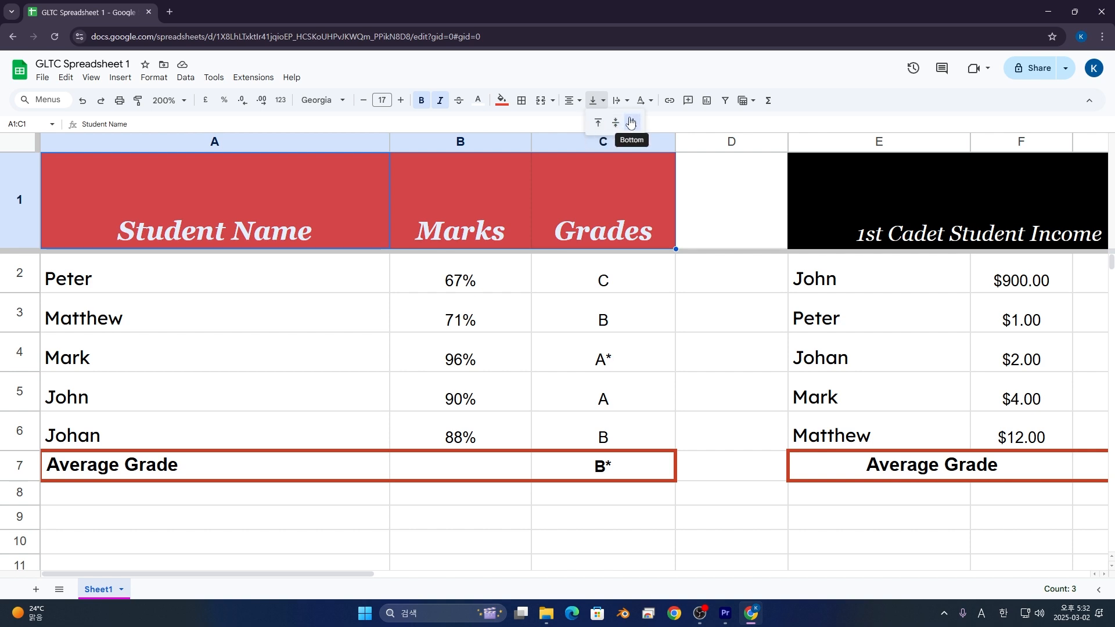
{"action": "left_click", "coordinate": [598, 123]}
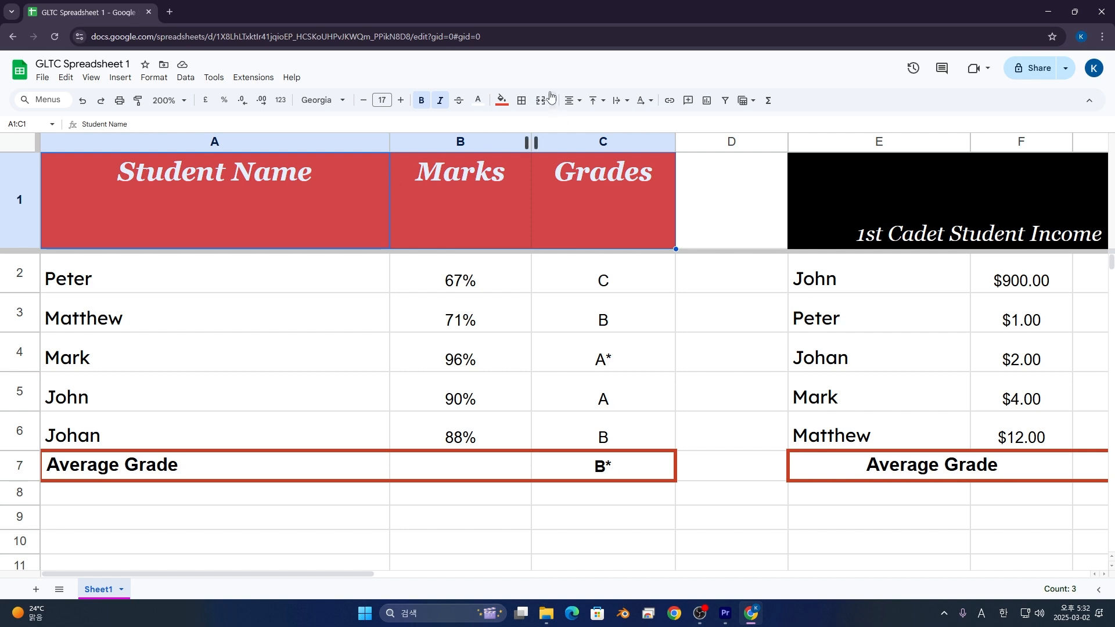
{"action": "left_click", "coordinate": [595, 100]}
{"action": "left_click", "coordinate": [614, 123]}
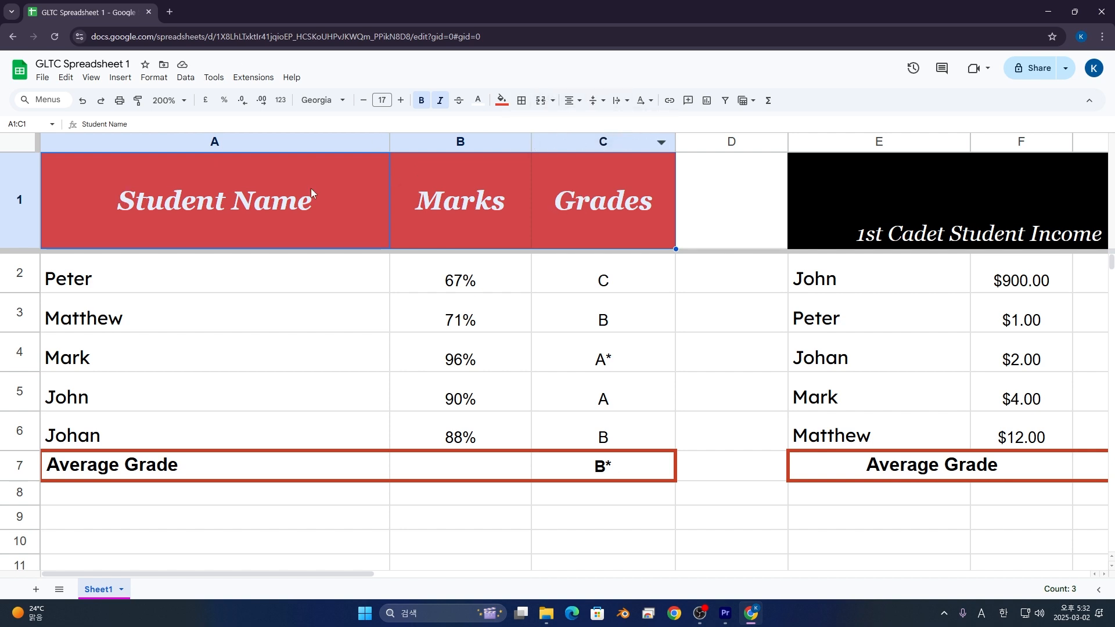
{"action": "left_click", "coordinate": [354, 200]}
Step: Make the 1st Cadet Student Income header bold at font size 17 and align it vertically to the middle
{"action": "scroll", "coordinate": [385, 564], "scroll_direction": "down", "scroll_amount": 2}
{"action": "scroll", "coordinate": [384, 565], "scroll_direction": "right", "scroll_amount": 5}
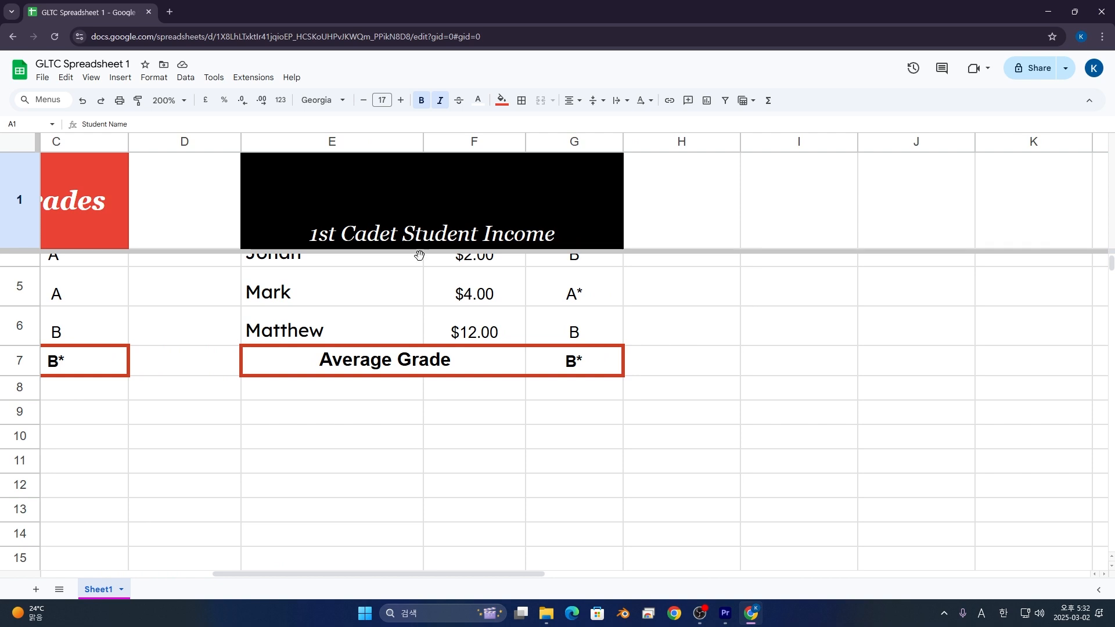
{"action": "scroll", "coordinate": [413, 261], "scroll_direction": "up", "scroll_amount": 2}
{"action": "left_click", "coordinate": [402, 204]}
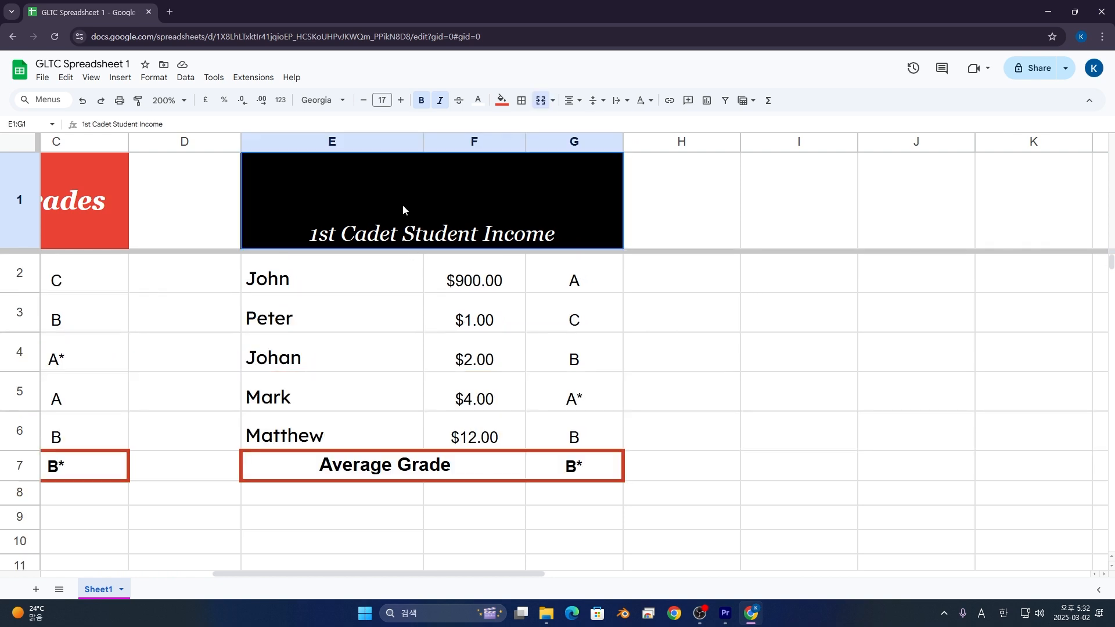
{"action": "left_click", "coordinate": [428, 104]}
{"action": "left_click", "coordinate": [381, 100]}
{"action": "left_click", "coordinate": [400, 100]}
{"action": "left_click", "coordinate": [400, 100]}
{"action": "left_click", "coordinate": [400, 100]}
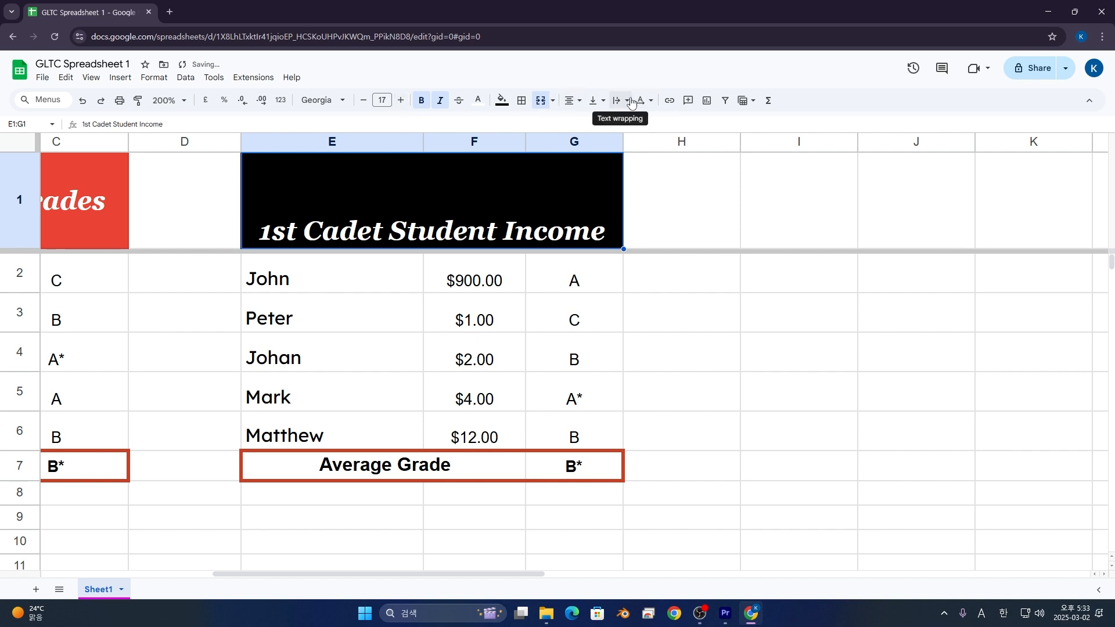
{"action": "left_click", "coordinate": [604, 100]}
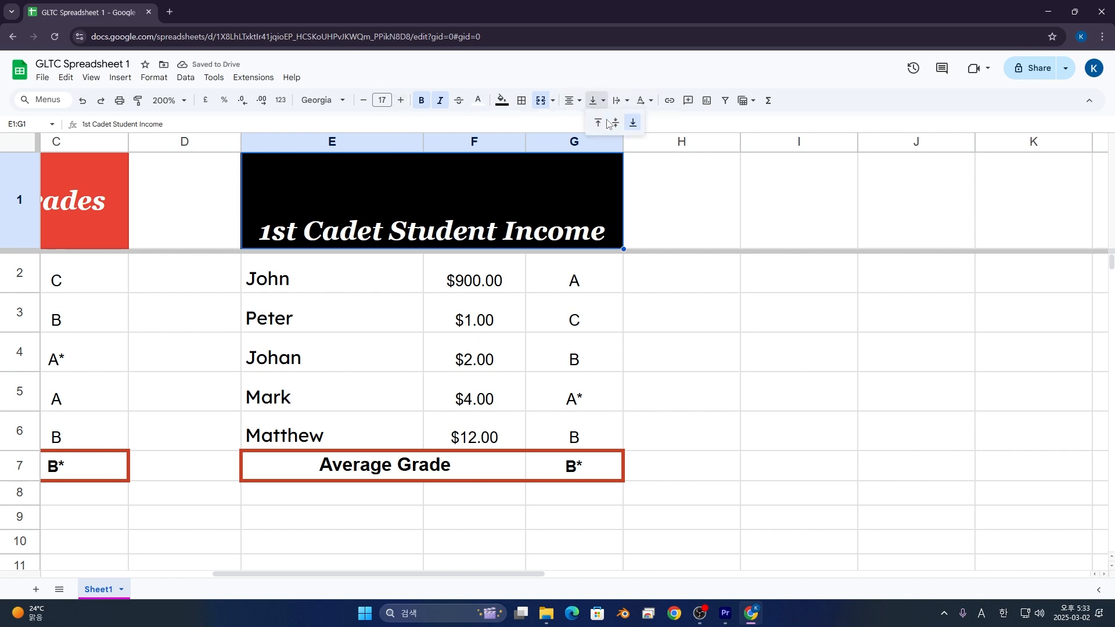
{"action": "left_click", "coordinate": [613, 124]}
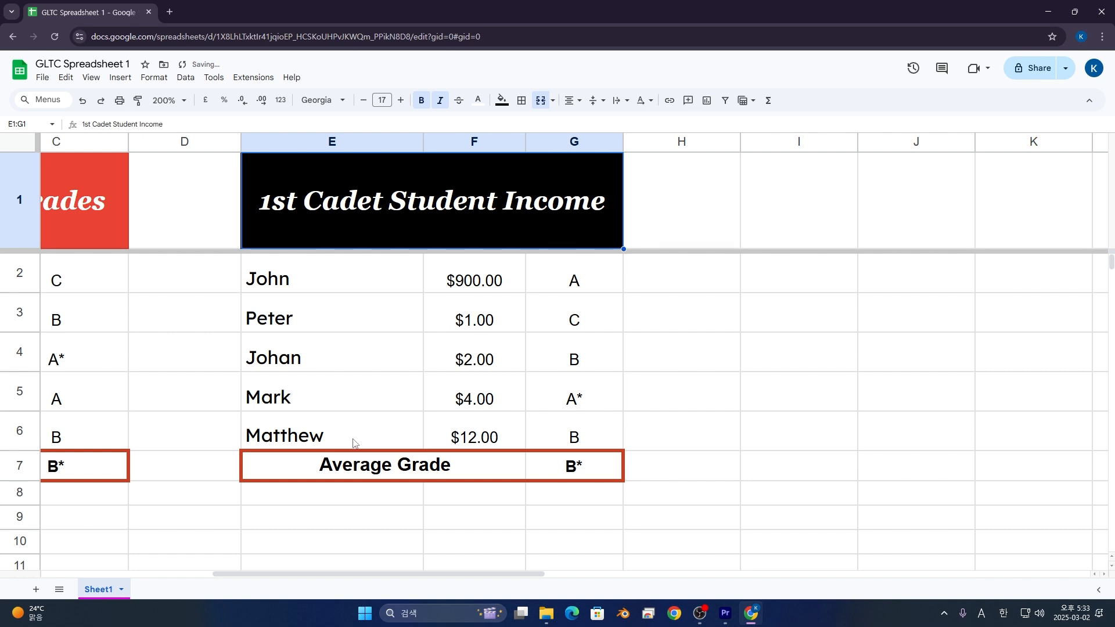
Step: Tilt the Student Name header text up to 45° and increase the height of row 1 to fit it
{"action": "key", "text": "ctrl+Home"}
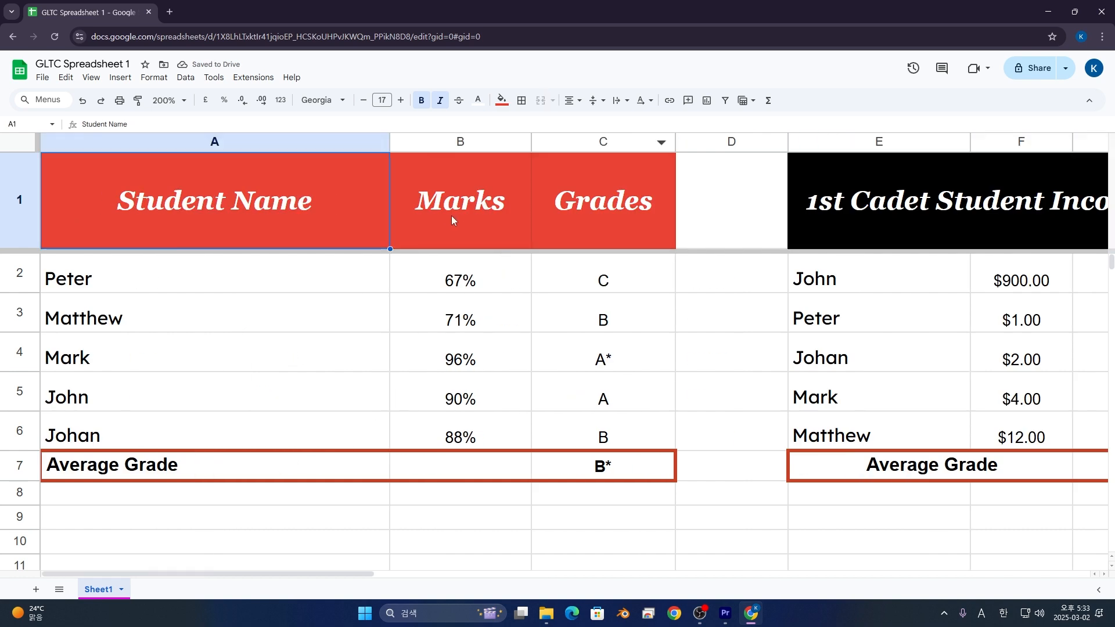
{"action": "left_click", "coordinate": [646, 102]}
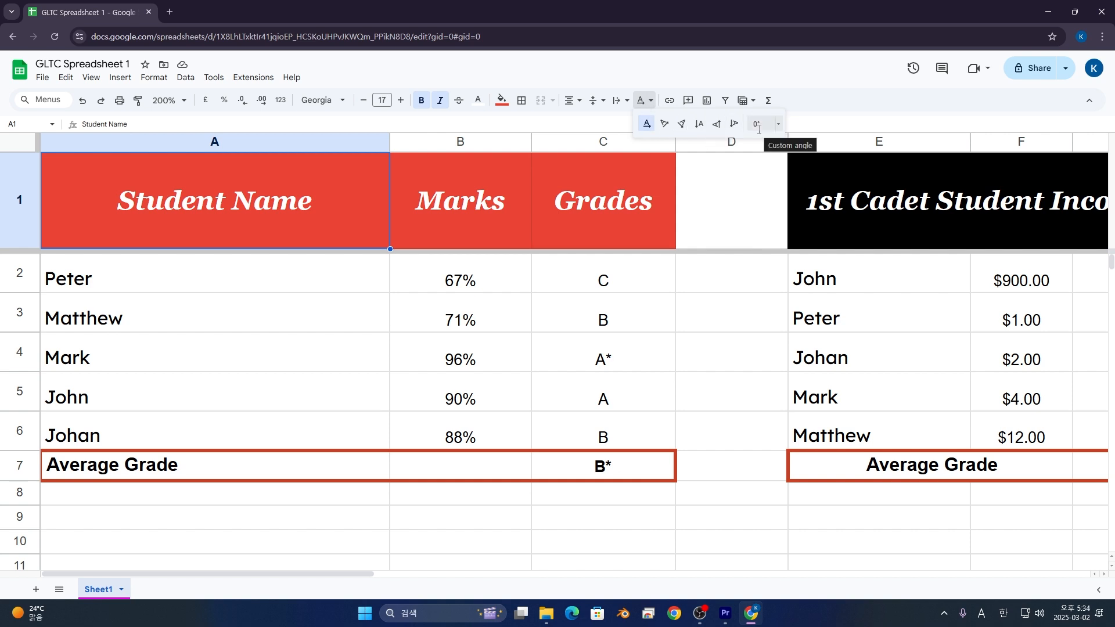
{"action": "left_click", "coordinate": [664, 124]}
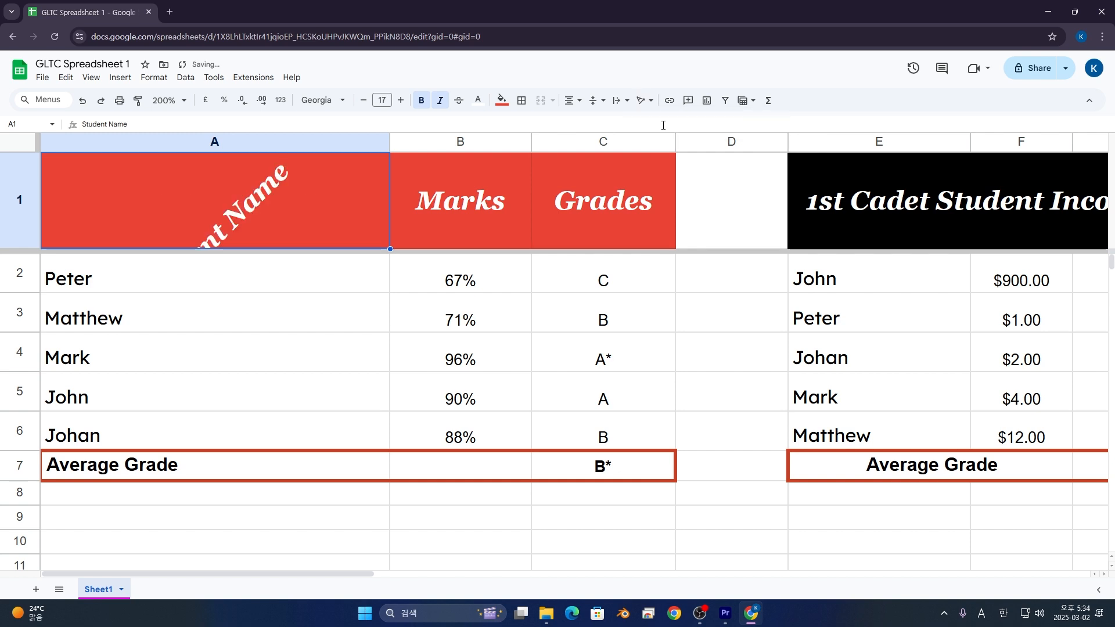
{"action": "left_click_drag", "start_coordinate": [23, 250], "coordinate": [32, 337]}
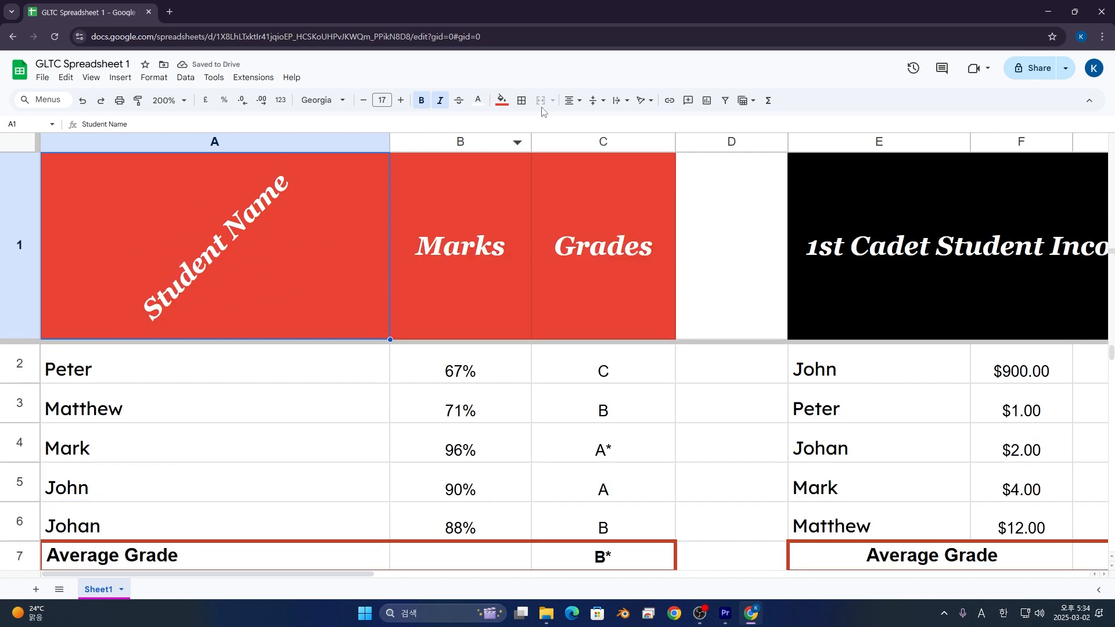
Step: Try tilting the Student Name header text down to -45° and stacking its letters vertically
{"action": "left_click", "coordinate": [645, 100]}
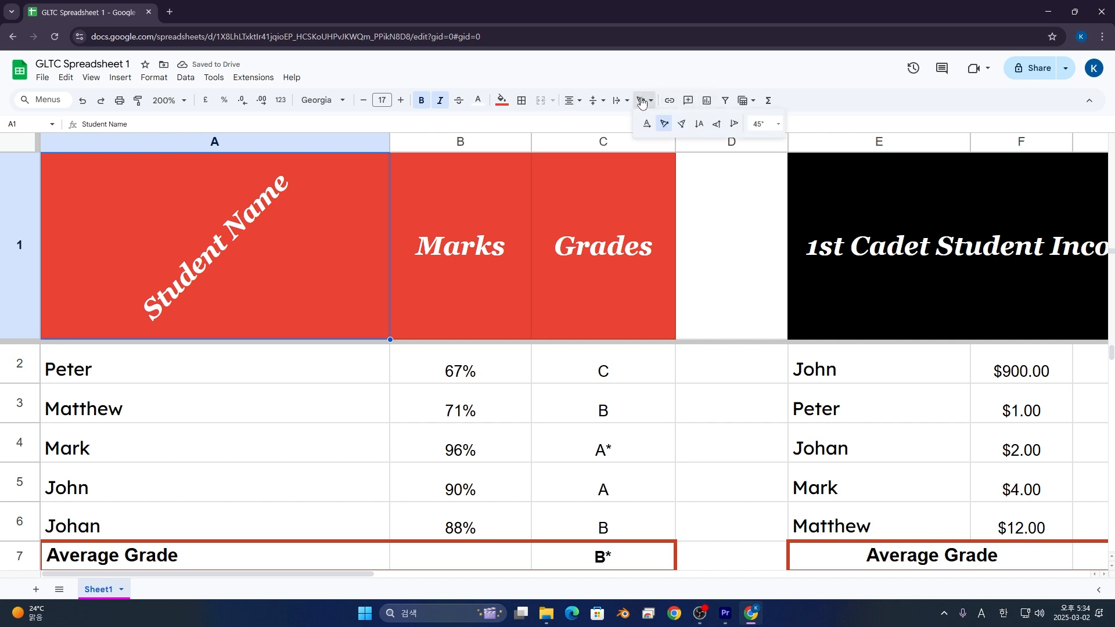
{"action": "left_click", "coordinate": [676, 124]}
{"action": "left_click", "coordinate": [643, 101]}
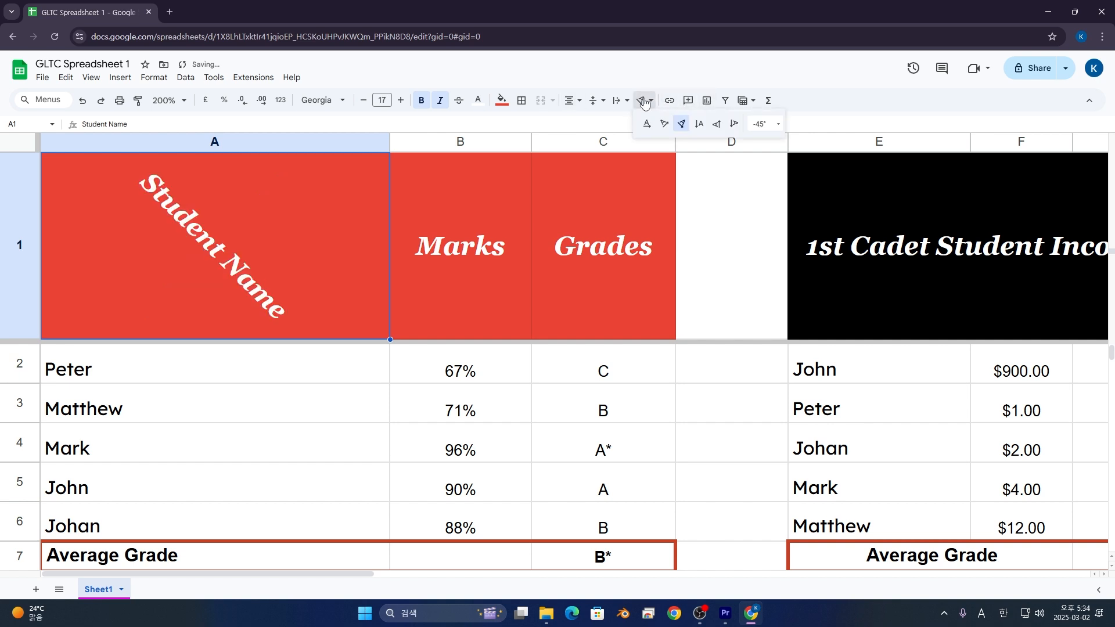
{"action": "left_click", "coordinate": [705, 119]}
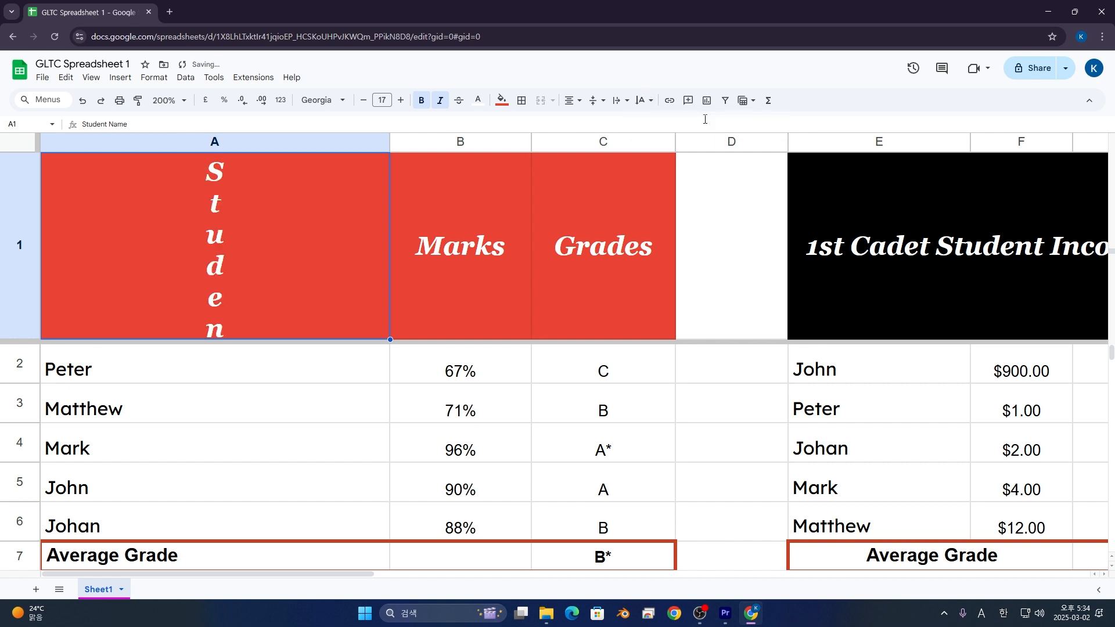
Step: Try rotating the Student Name header text fully up to 90°, and fully down to -90°
{"action": "left_click", "coordinate": [643, 100]}
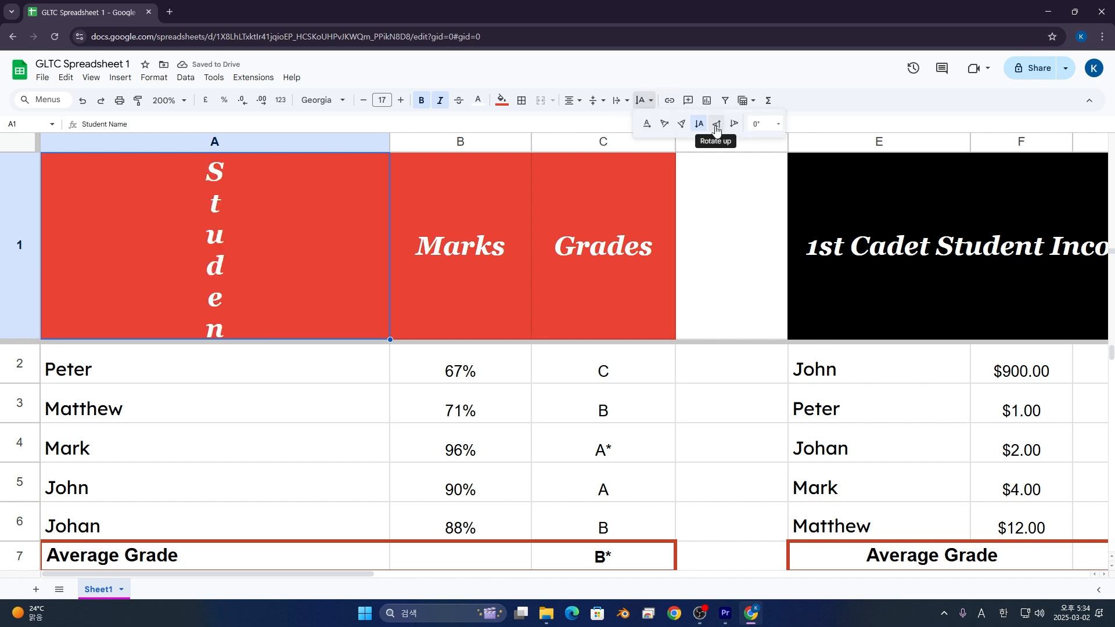
{"action": "left_click", "coordinate": [717, 124]}
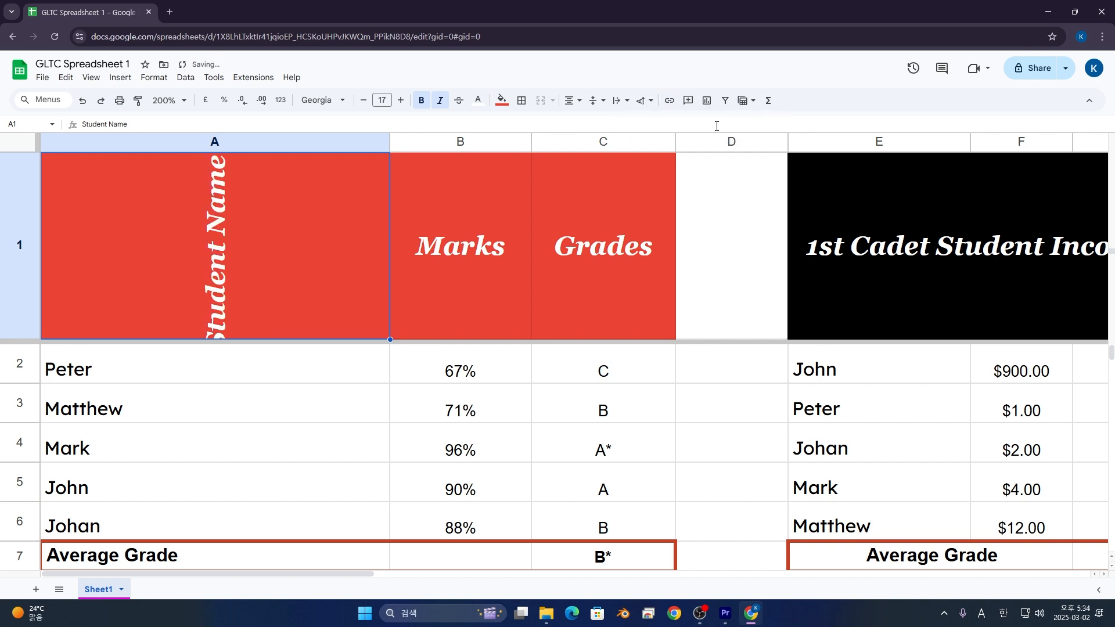
{"action": "left_click", "coordinate": [643, 101]}
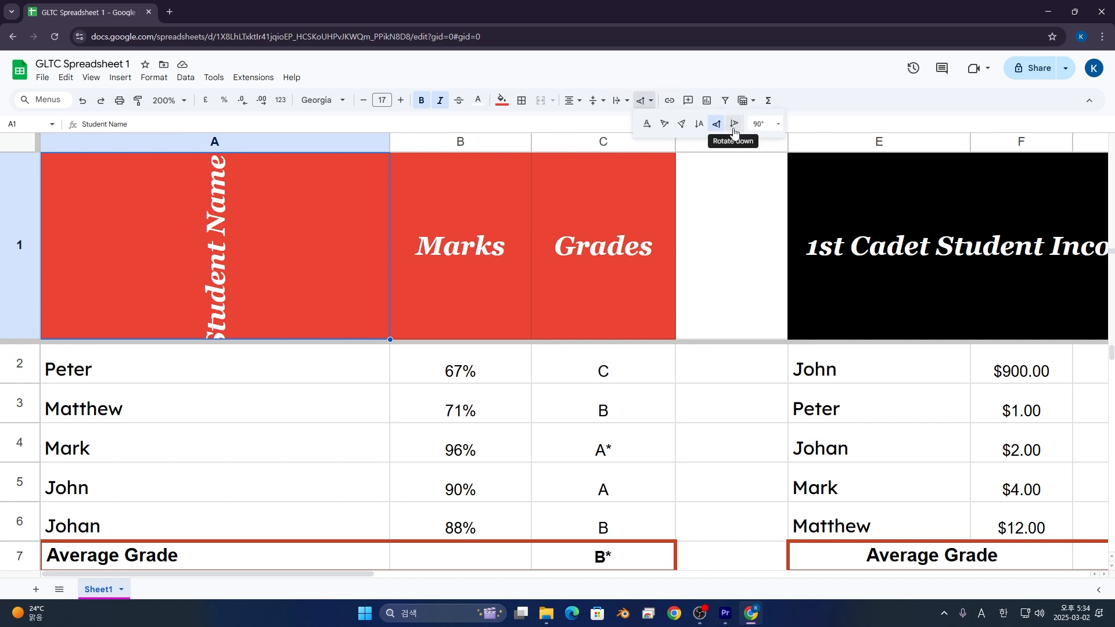
{"action": "left_click", "coordinate": [734, 126]}
Step: Try a custom text rotation angle of 11° on the Student Name header
{"action": "left_click", "coordinate": [643, 100]}
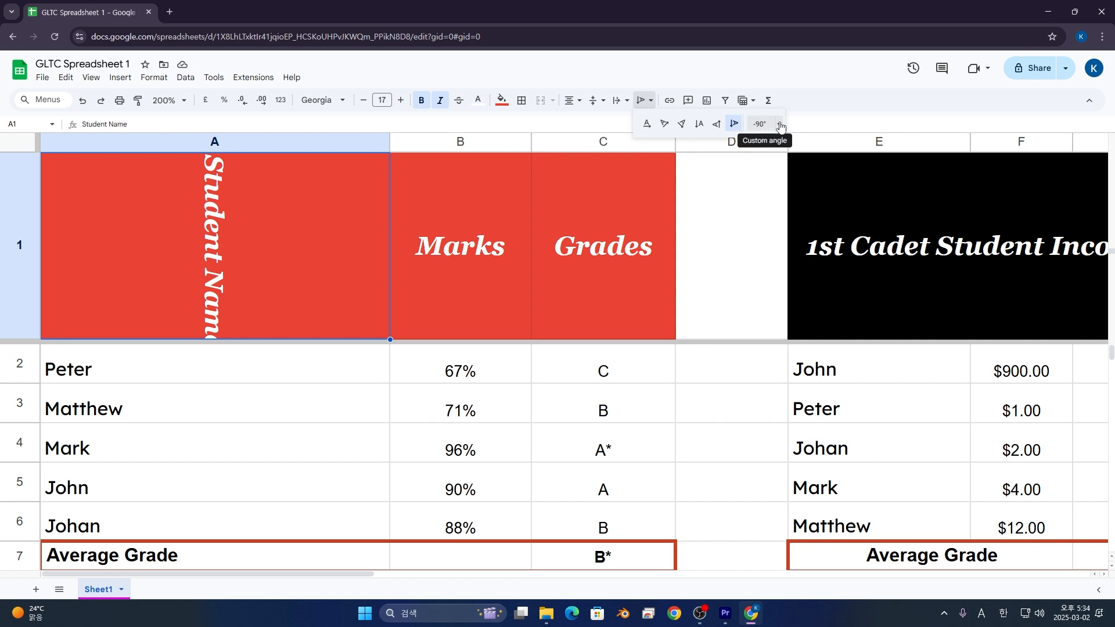
{"action": "left_click", "coordinate": [781, 126]}
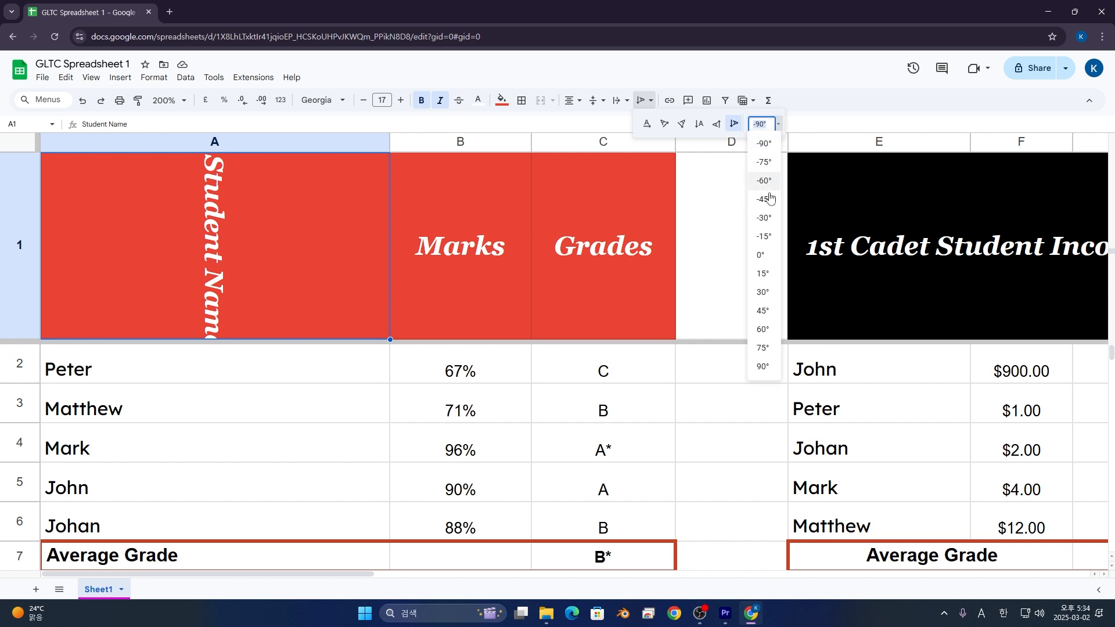
{"action": "left_click", "coordinate": [758, 144]}
{"action": "left_click", "coordinate": [763, 126]}
{"action": "type", "text": "11"}
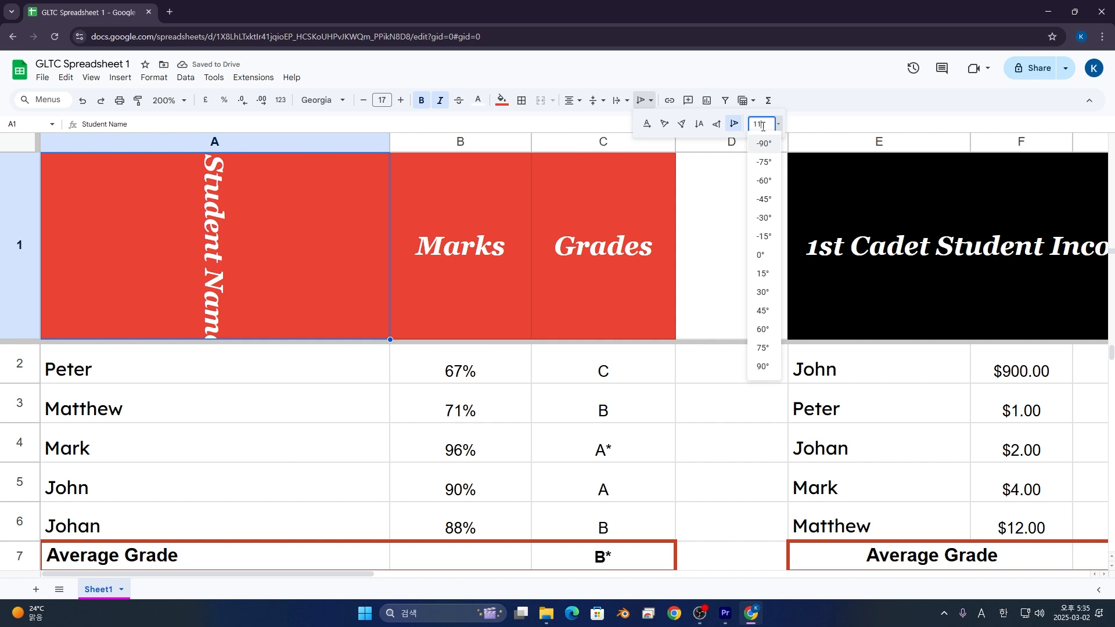
{"action": "key", "text": "Return"}
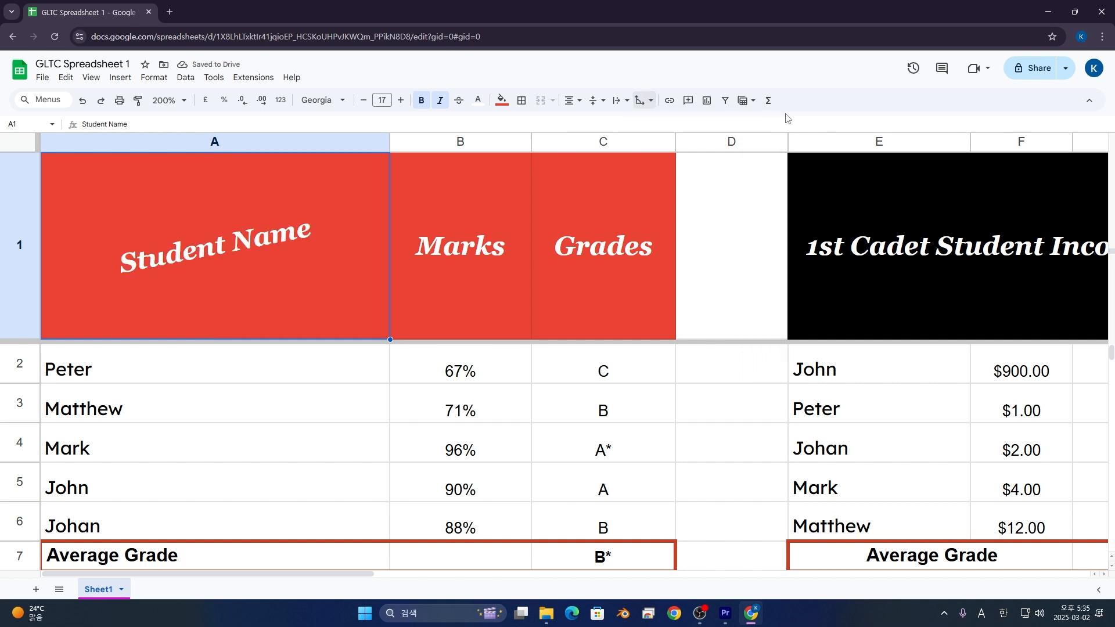
Step: Try a custom rotation of -11° on the Student Name header, and return its text to the upward tilt
{"action": "left_click", "coordinate": [641, 100]}
{"action": "left_click", "coordinate": [762, 124]}
{"action": "left_click", "coordinate": [762, 124]}
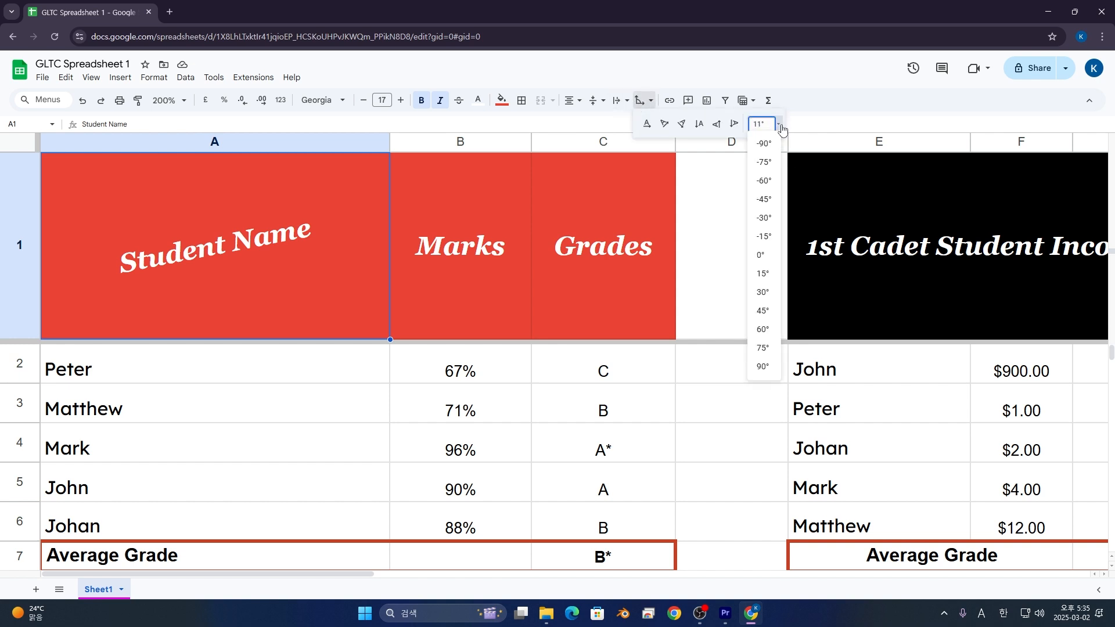
{"action": "type", "text": "-"}
{"action": "key", "text": "Return"}
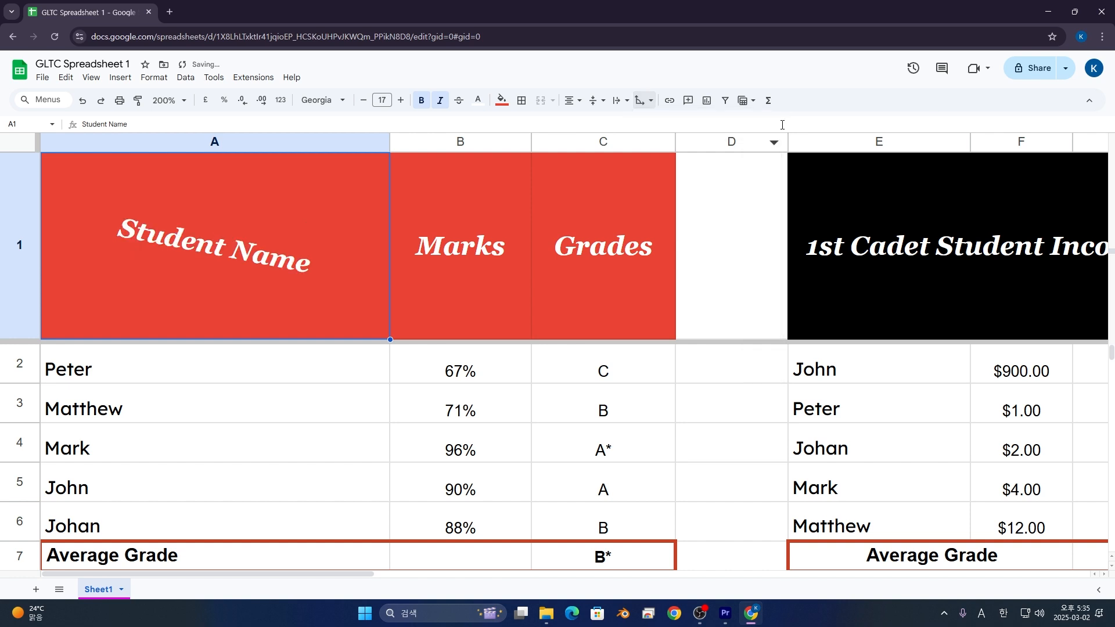
{"action": "left_click", "coordinate": [646, 102]}
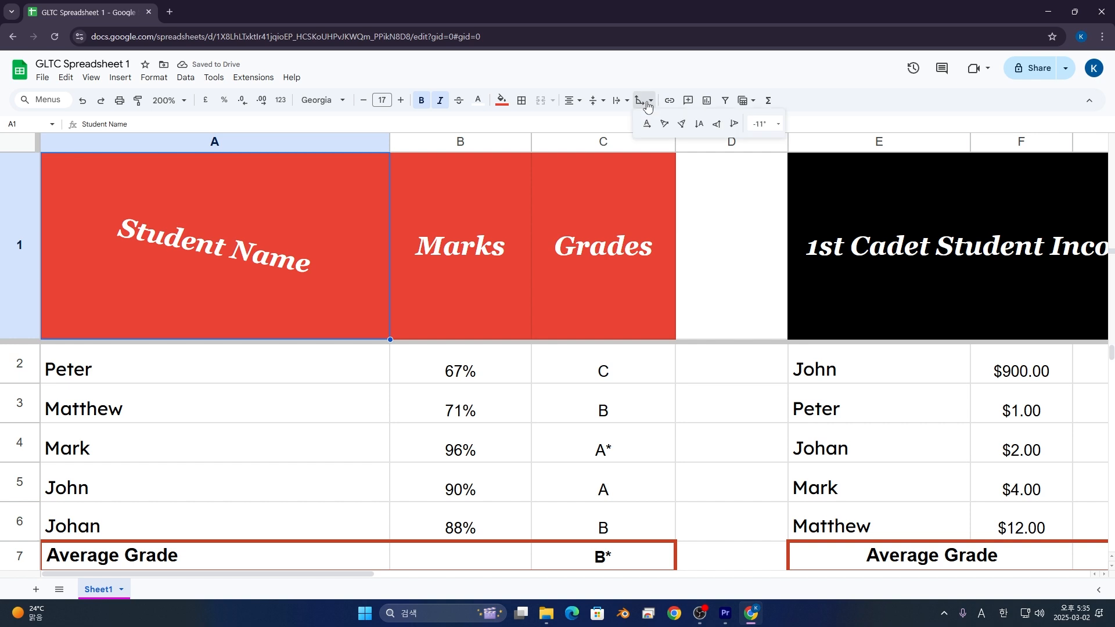
{"action": "left_click", "coordinate": [668, 126]}
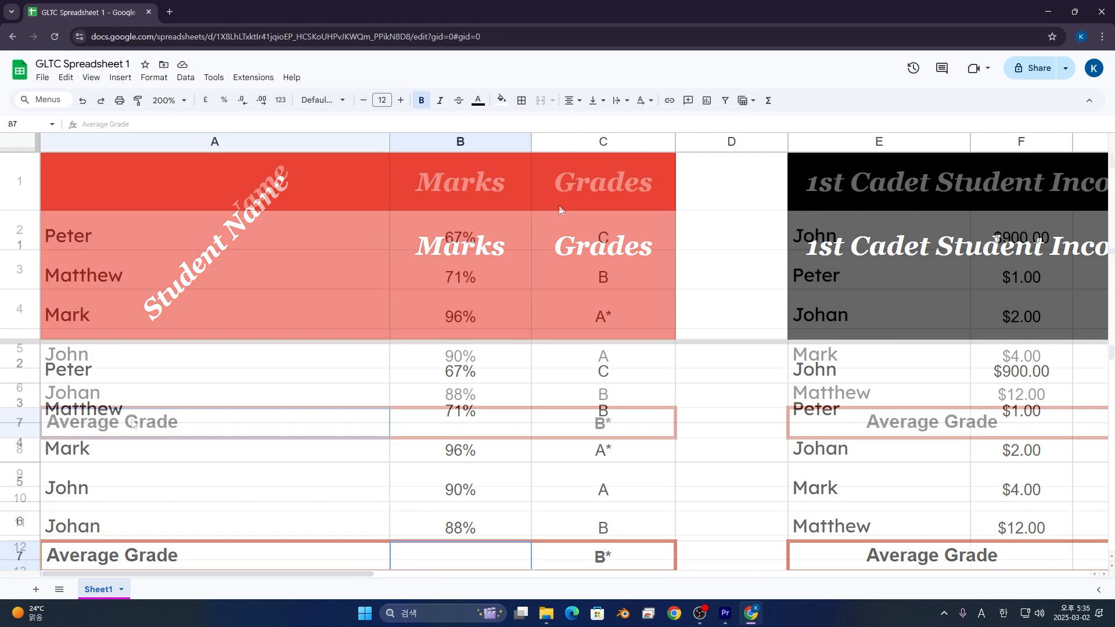
Step: Insert a blank row of cells above Average Grade in the marks table and enter the label Total in A7
{"action": "left_click", "coordinate": [163, 400]}
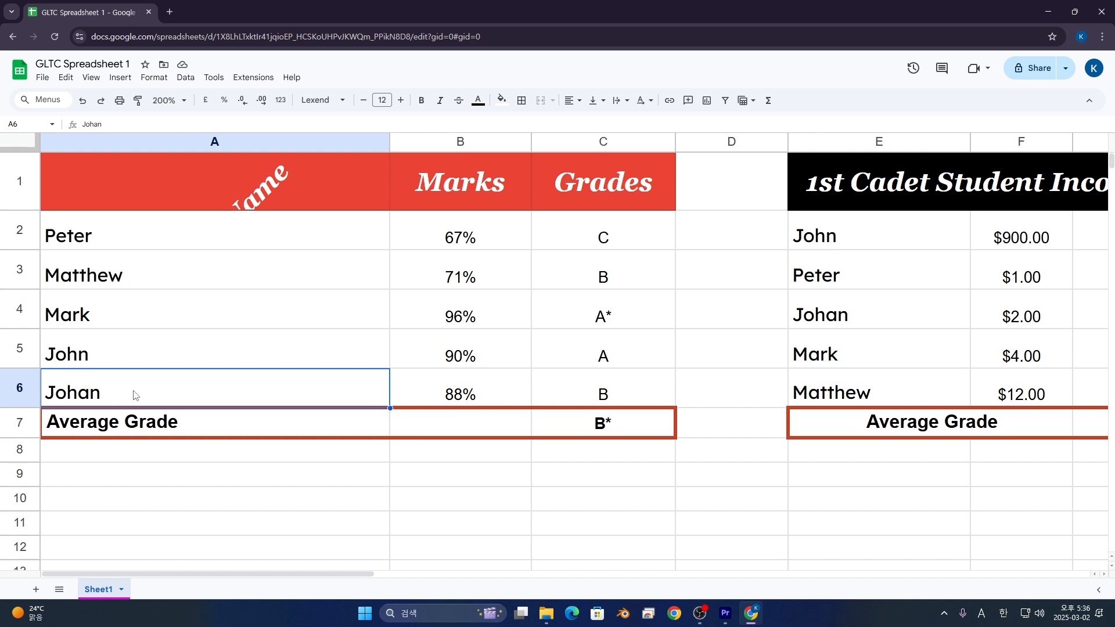
{"action": "right_click", "coordinate": [137, 395]}
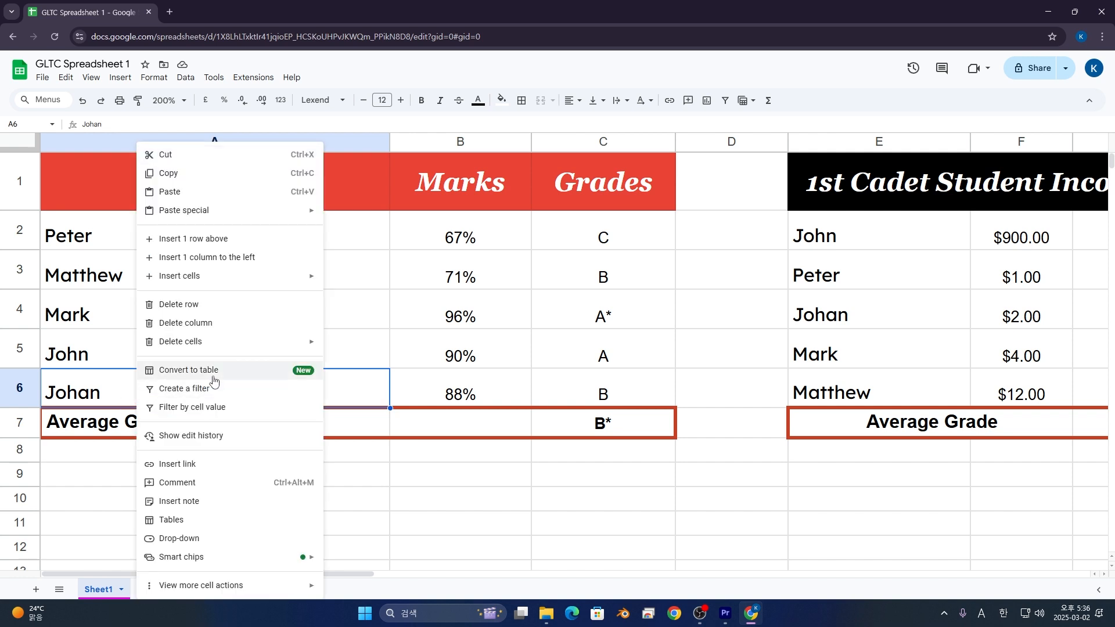
{"action": "left_click", "coordinate": [198, 239]}
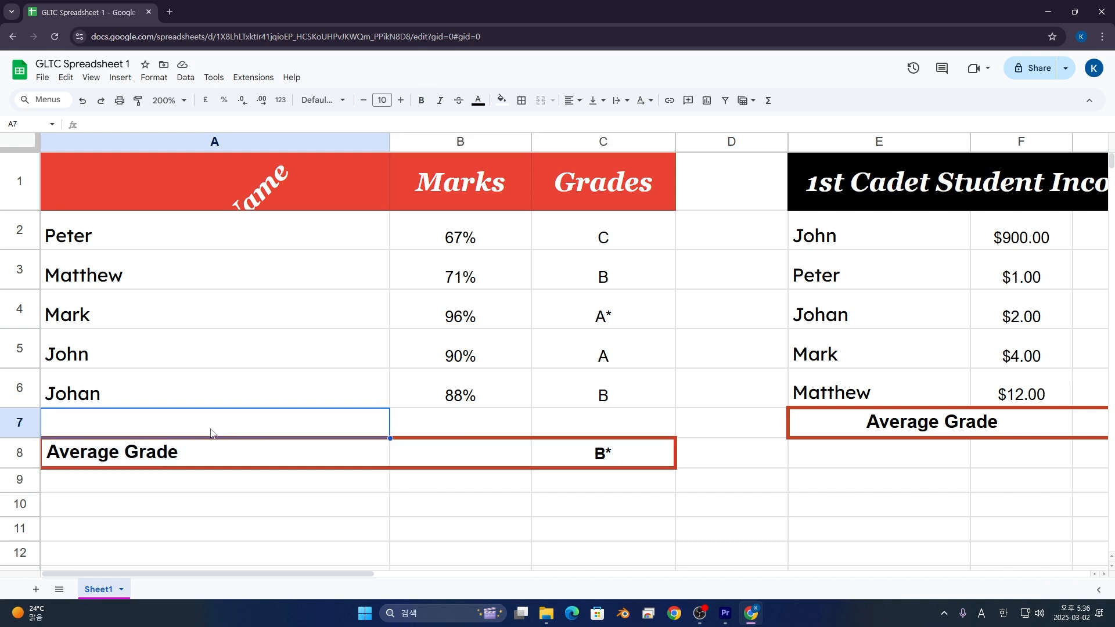
{"action": "type", "text": "Total"}
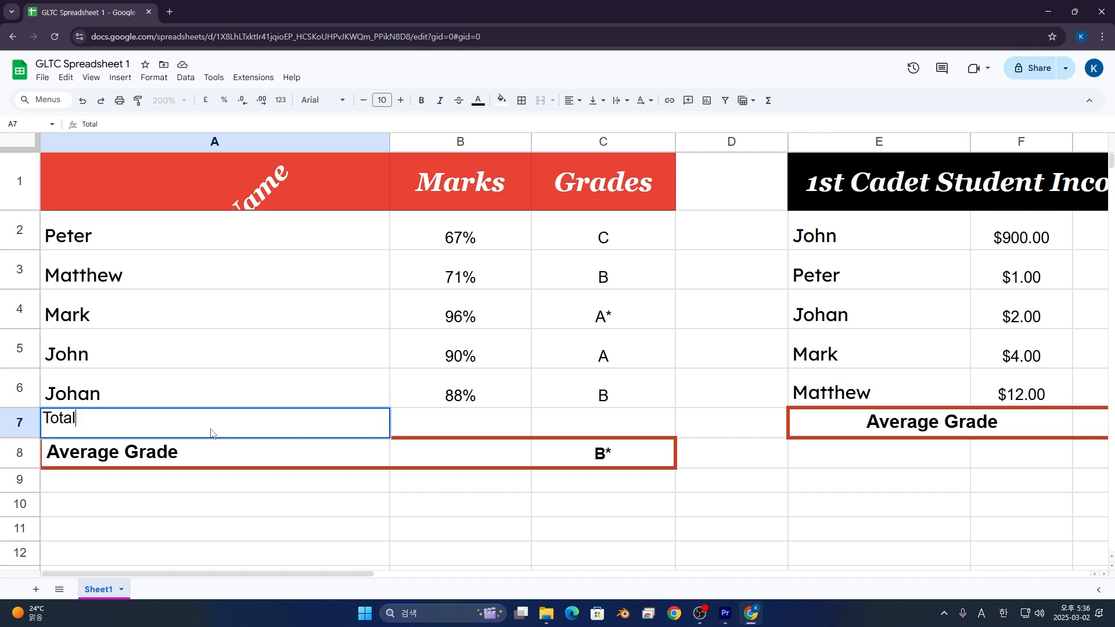
{"action": "key", "text": "Tab"}
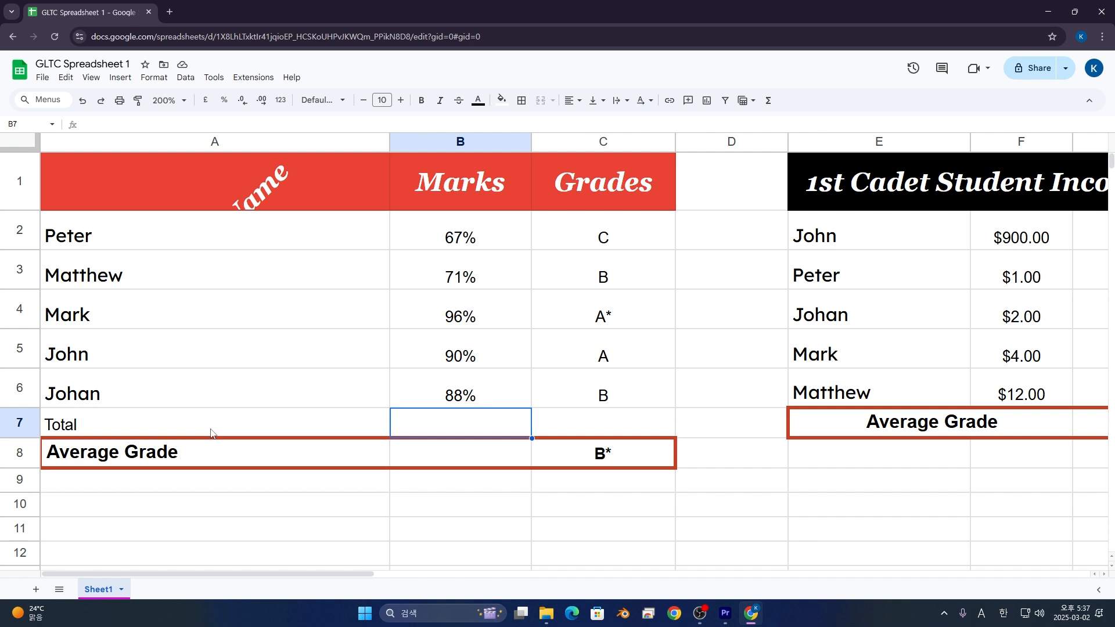
Step: Add up the five marks in B7 with the formula =B2+B3+B4+B5+B6, ignoring the suggested formulas
{"action": "type", "text": "="}
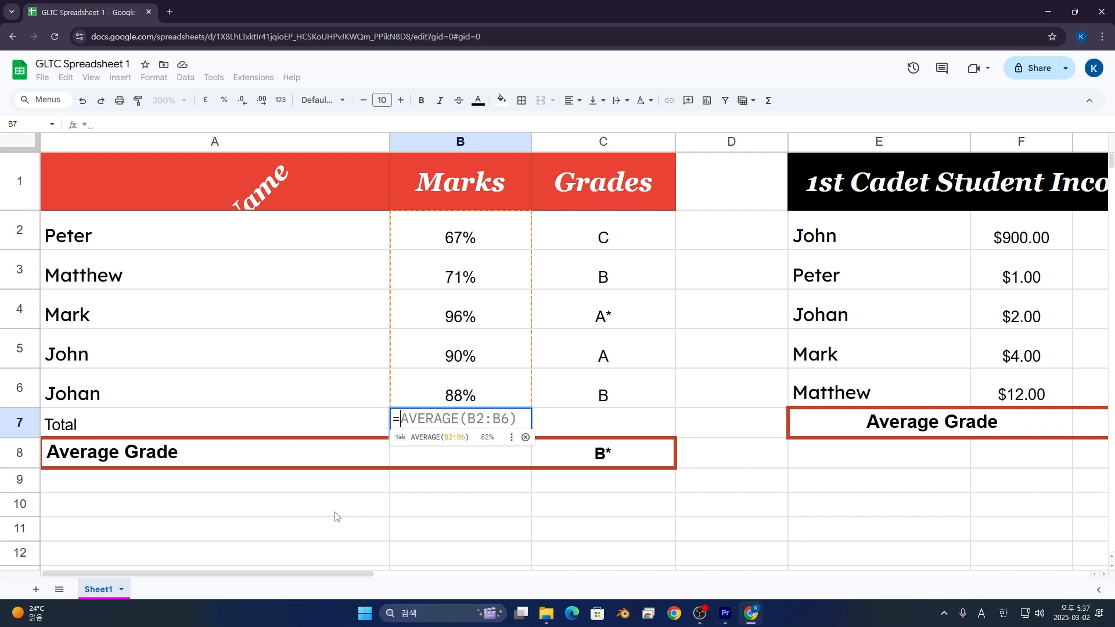
{"action": "key", "text": "Escape"}
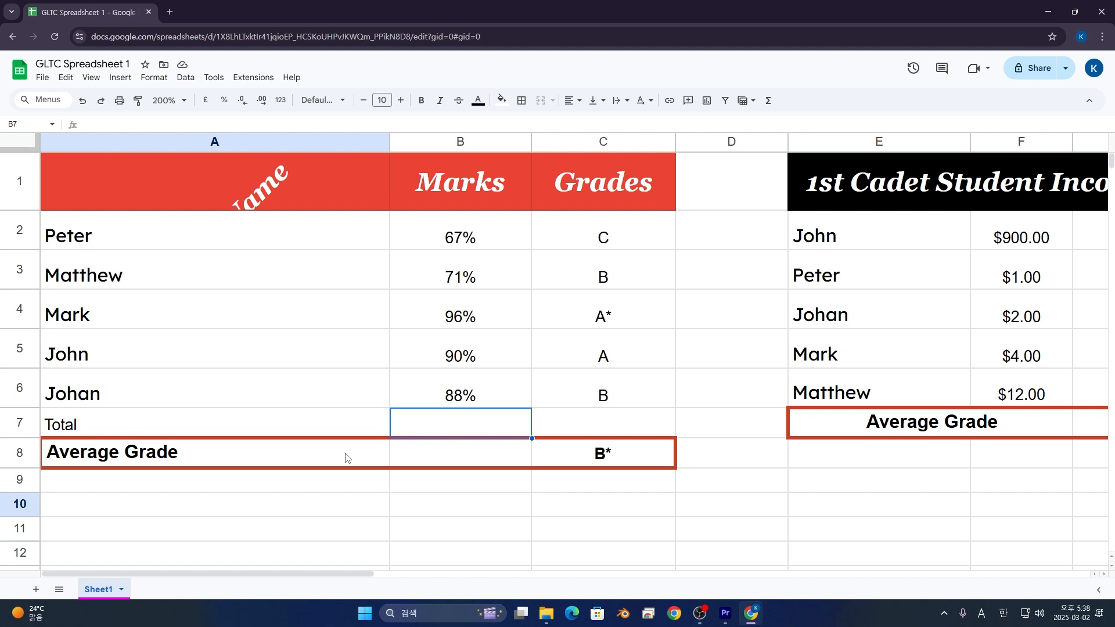
{"action": "type", "text": "="}
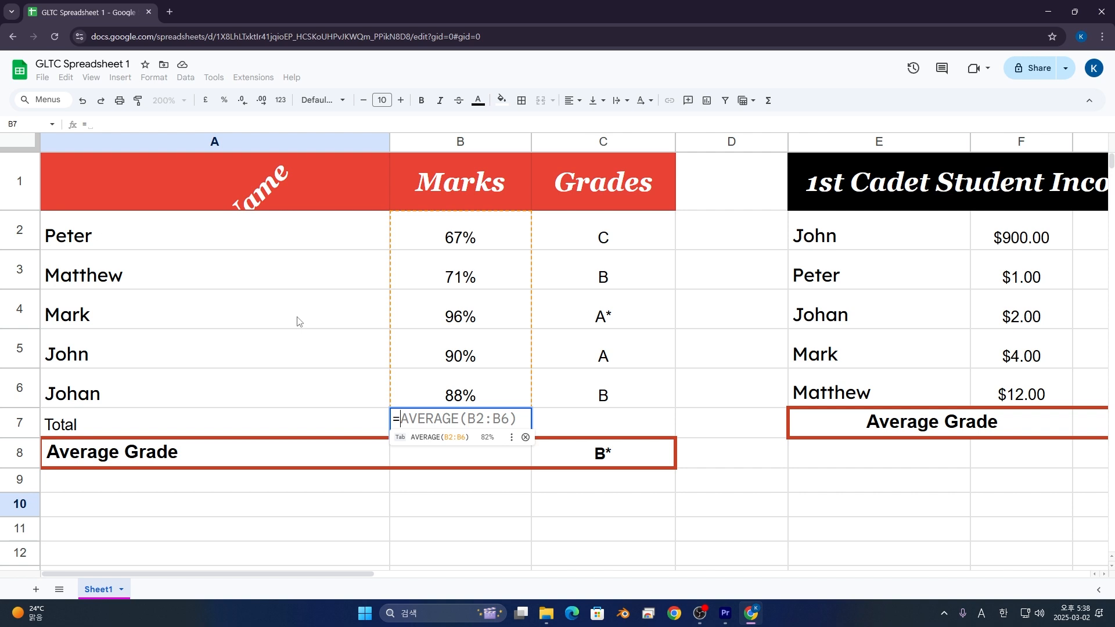
{"action": "left_click", "coordinate": [464, 244]}
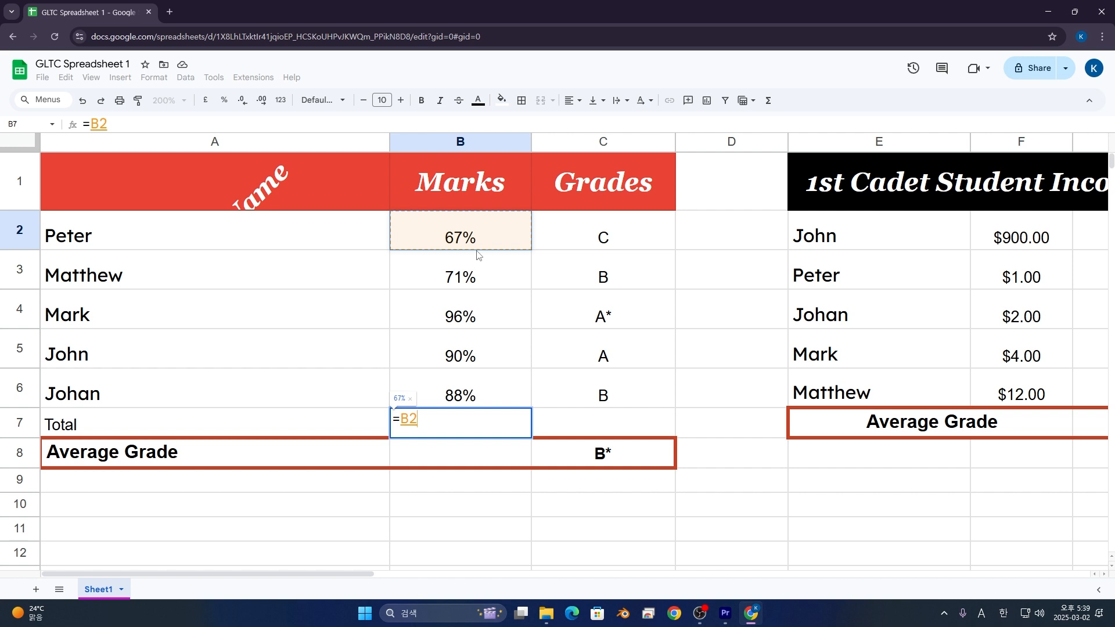
{"action": "type", "text": "+"}
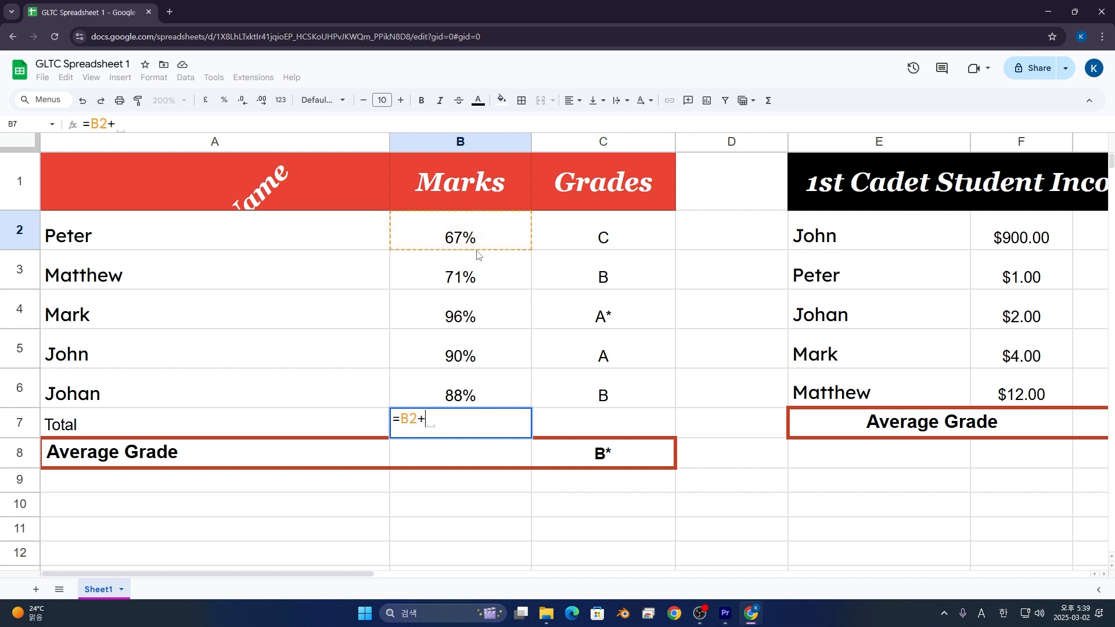
{"action": "left_click", "coordinate": [481, 275]}
{"action": "type", "text": "+"}
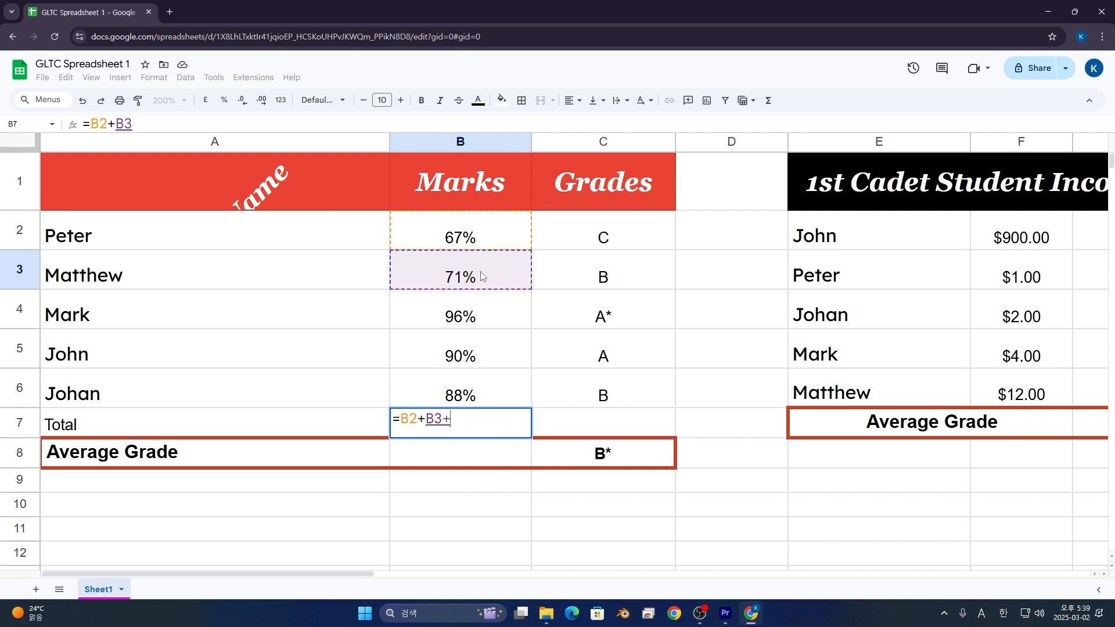
{"action": "left_click", "coordinate": [478, 321]}
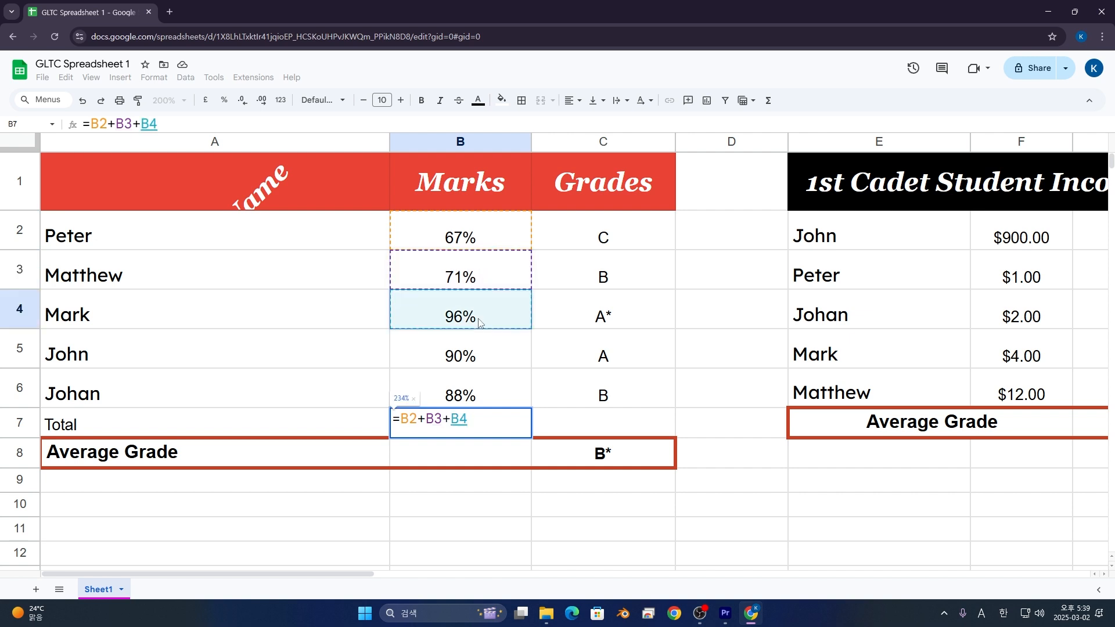
{"action": "type", "text": "+"}
{"action": "left_click", "coordinate": [477, 356]}
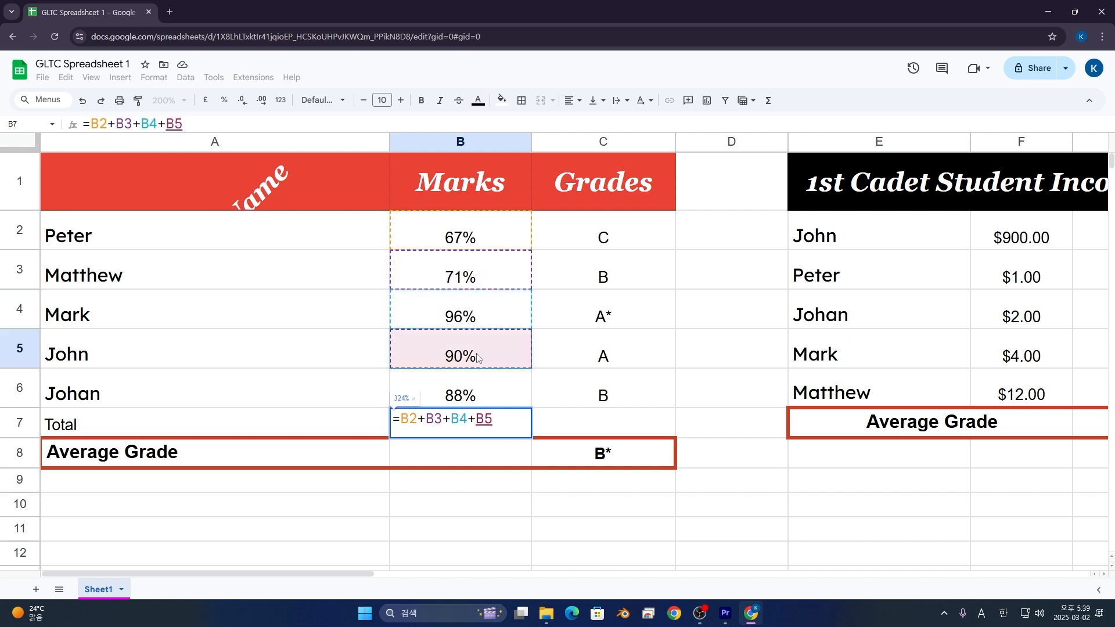
{"action": "type", "text": "+"}
{"action": "left_click", "coordinate": [479, 393]}
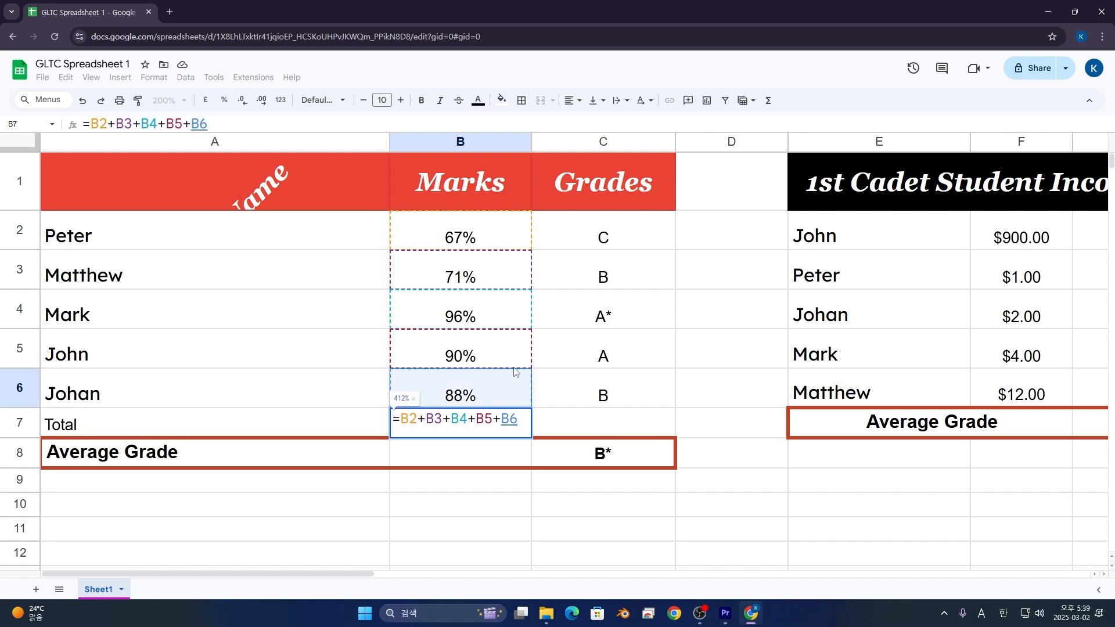
{"action": "key", "text": "Return"}
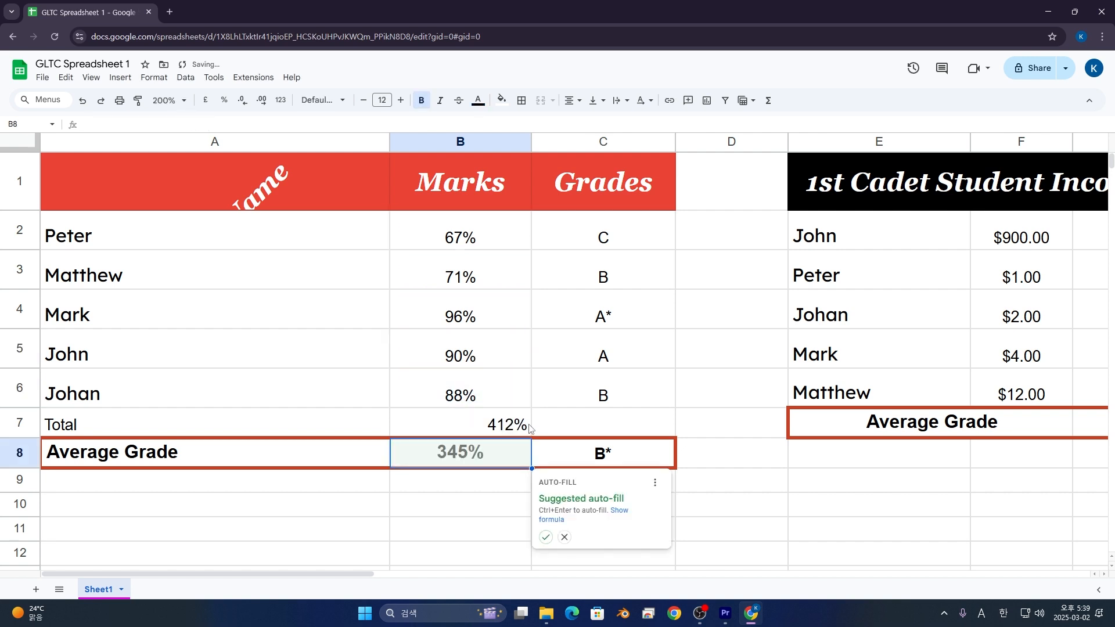
{"action": "key", "text": "Right"}
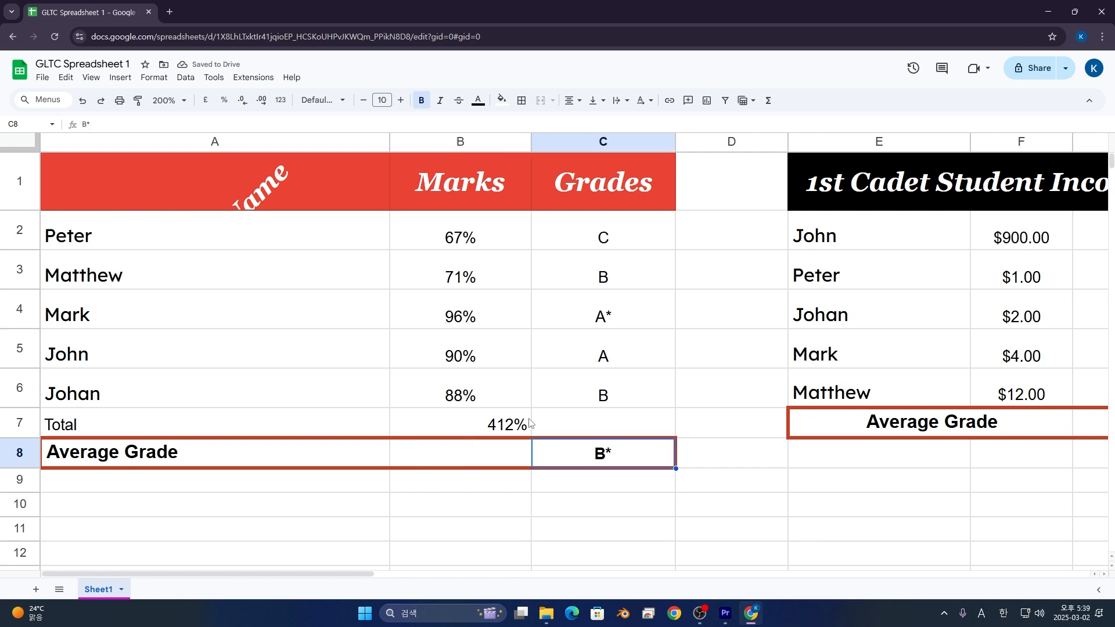
Step: Replace the formula in Total cell B7 with =SUM(B2:B6)
{"action": "left_click", "coordinate": [516, 422]}
{"action": "left_click", "coordinate": [490, 459]}
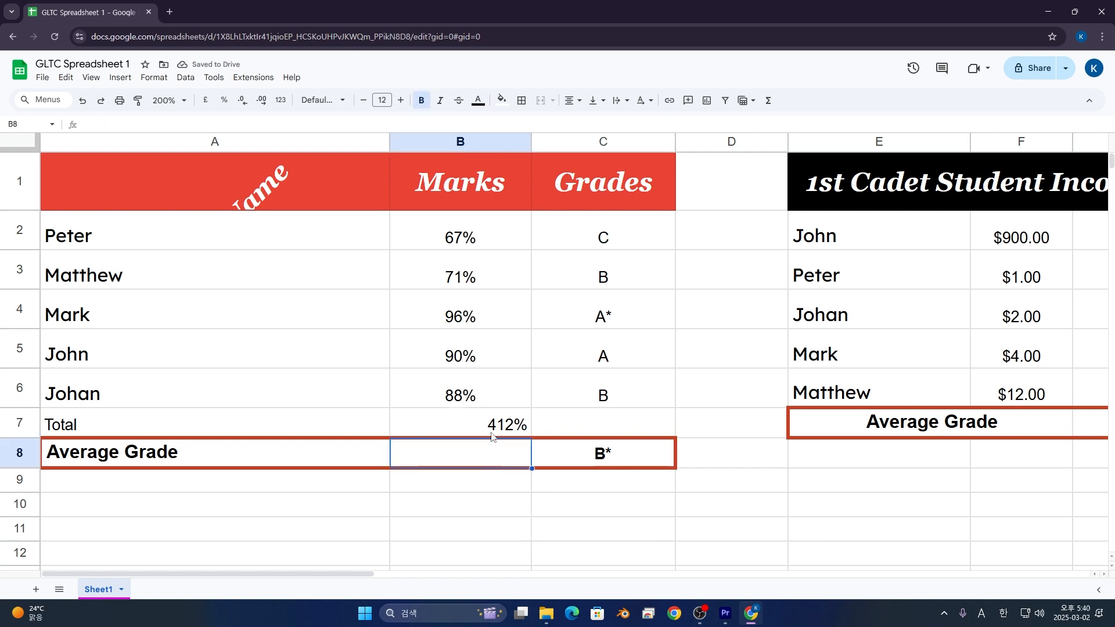
{"action": "left_click", "coordinate": [489, 430]}
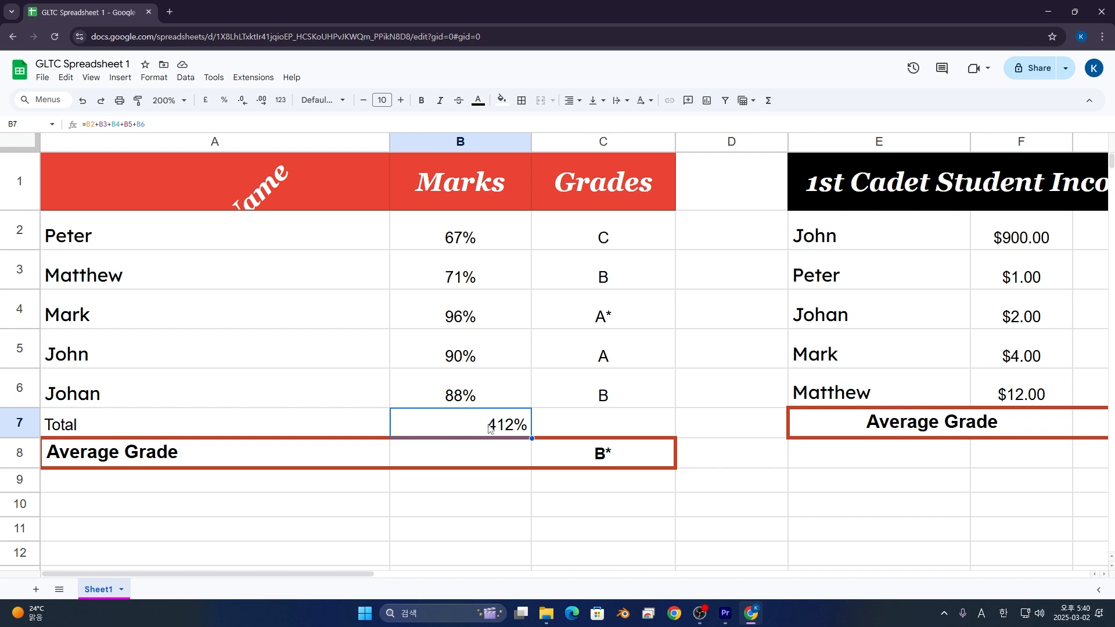
{"action": "type", "text": "=SUM"}
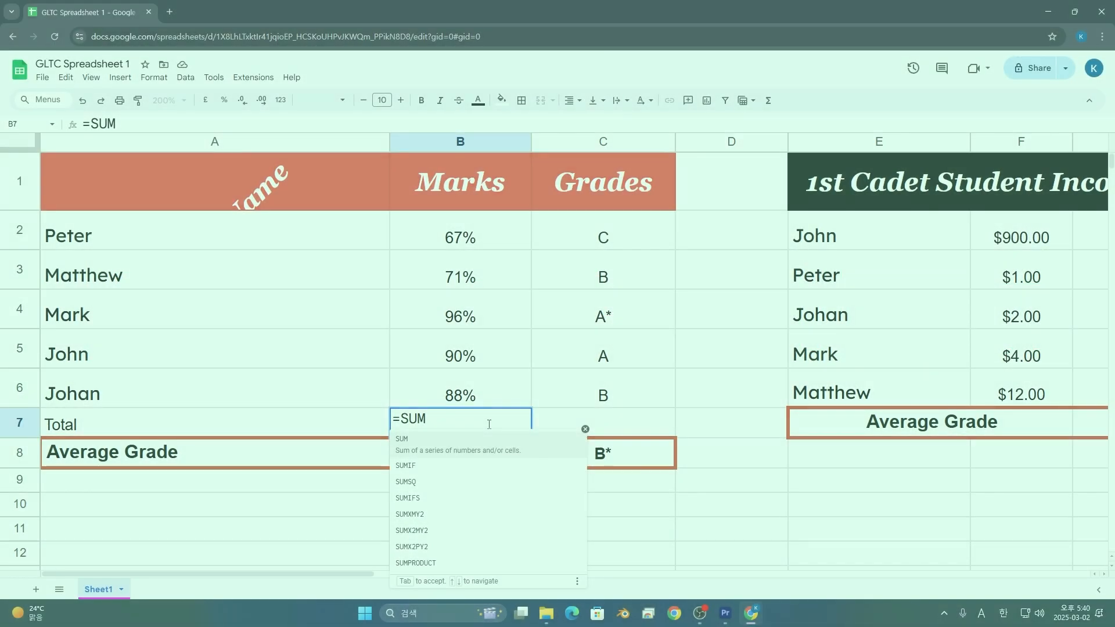
{"action": "type", "text": "()"}
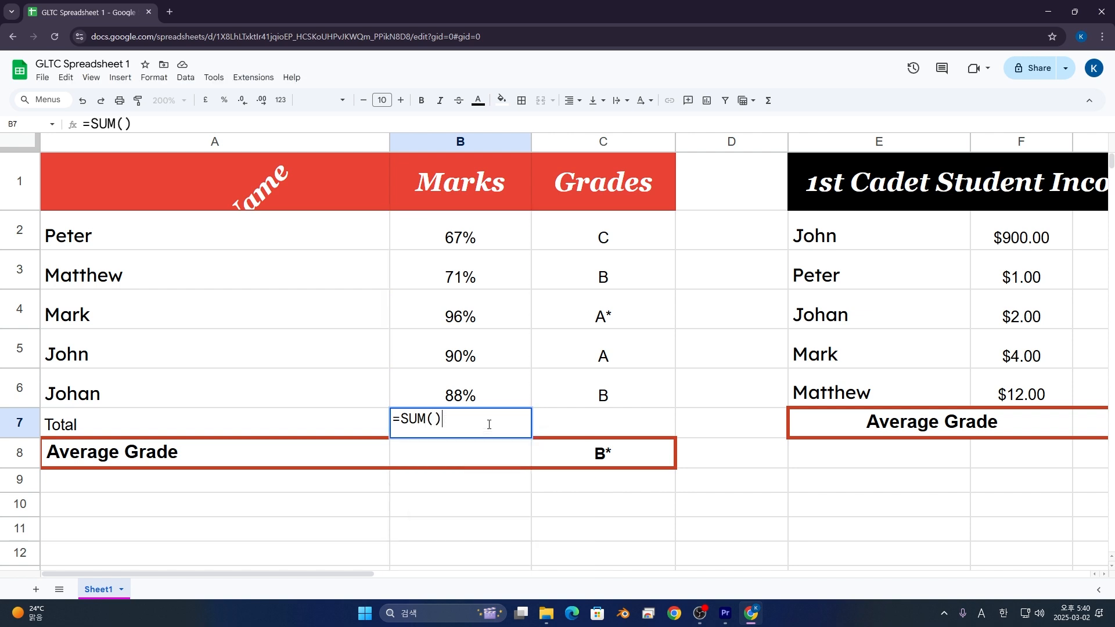
{"action": "key", "text": "Left"}
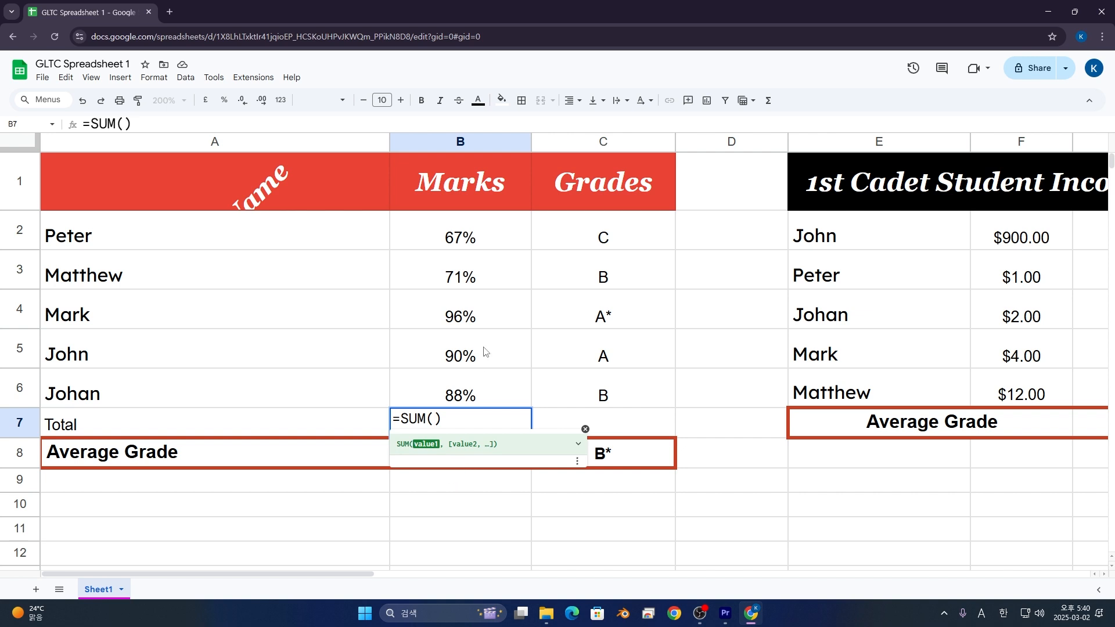
{"action": "left_click", "coordinate": [485, 240]}
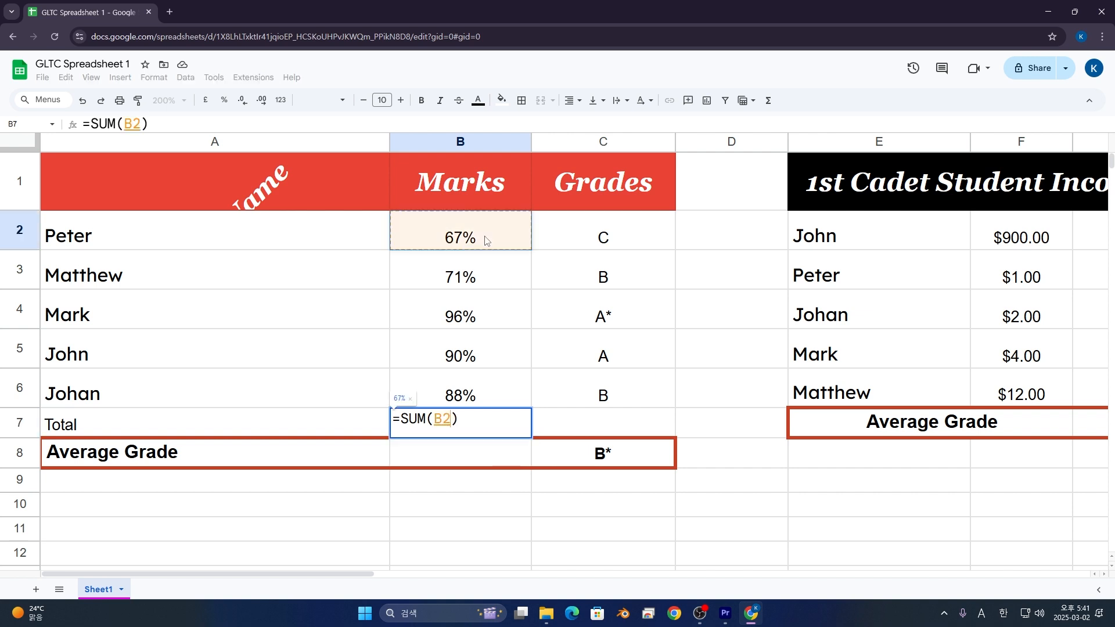
{"action": "left_click_drag", "start_coordinate": [488, 241], "coordinate": [486, 402]}
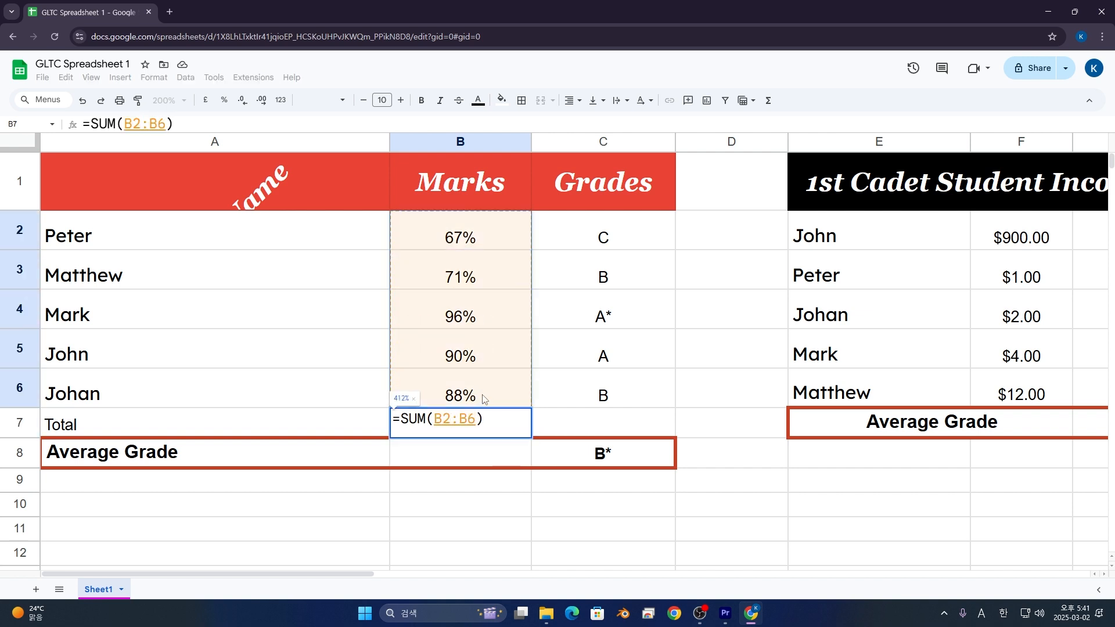
{"action": "key", "text": "Return"}
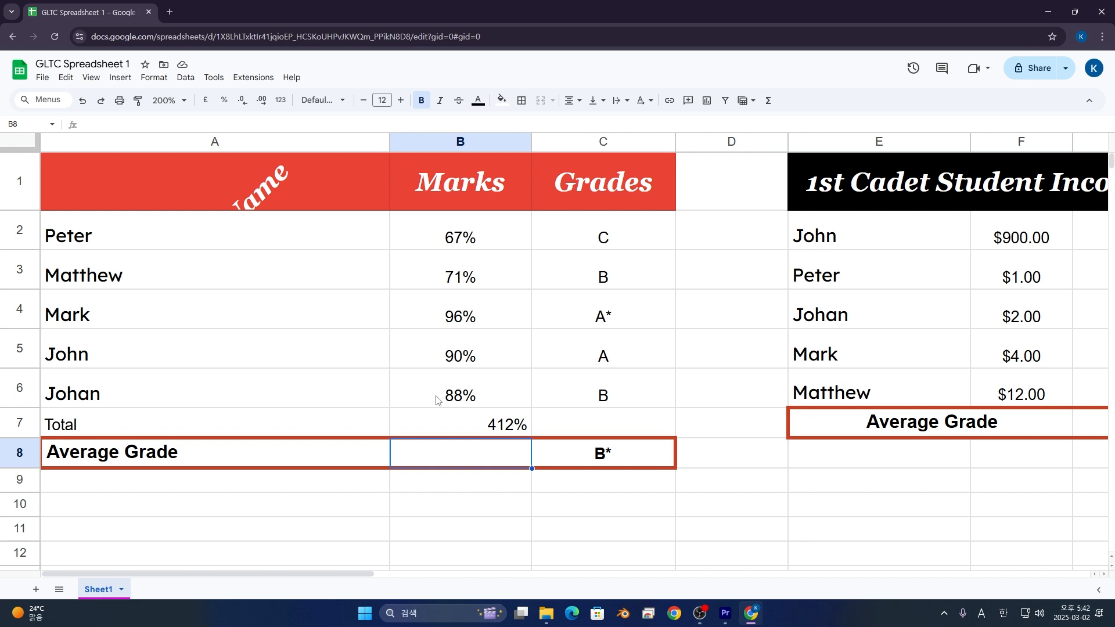
Step: Calculate the average of the five marks in cell B8 with the formula =AVERAGE(B2:B6)
{"action": "type", "text": "="}
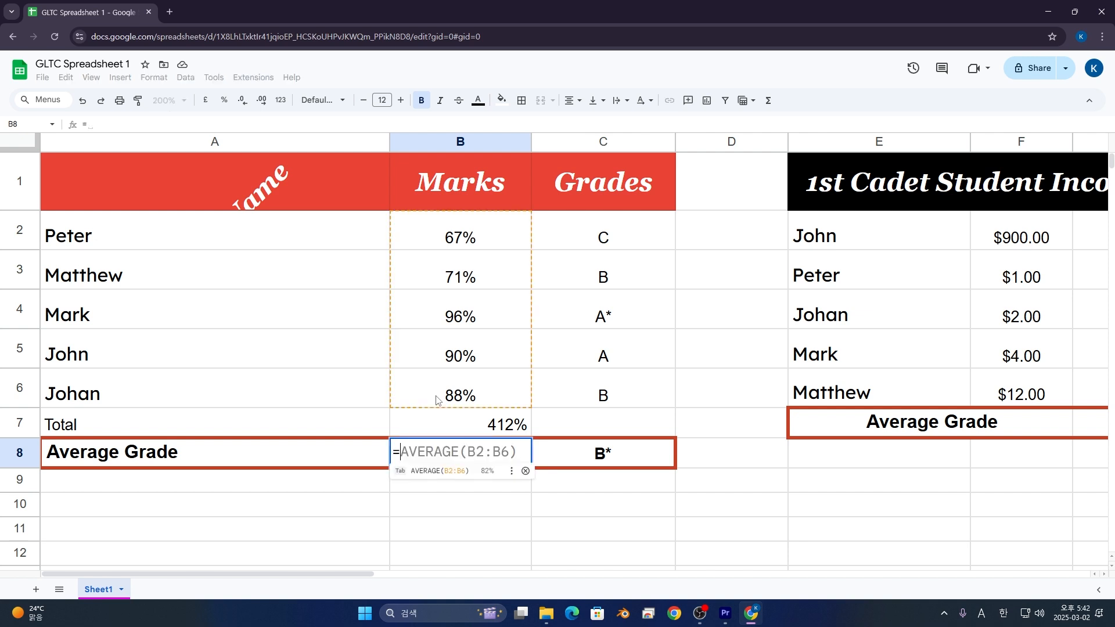
{"action": "type", "text": "AVE"}
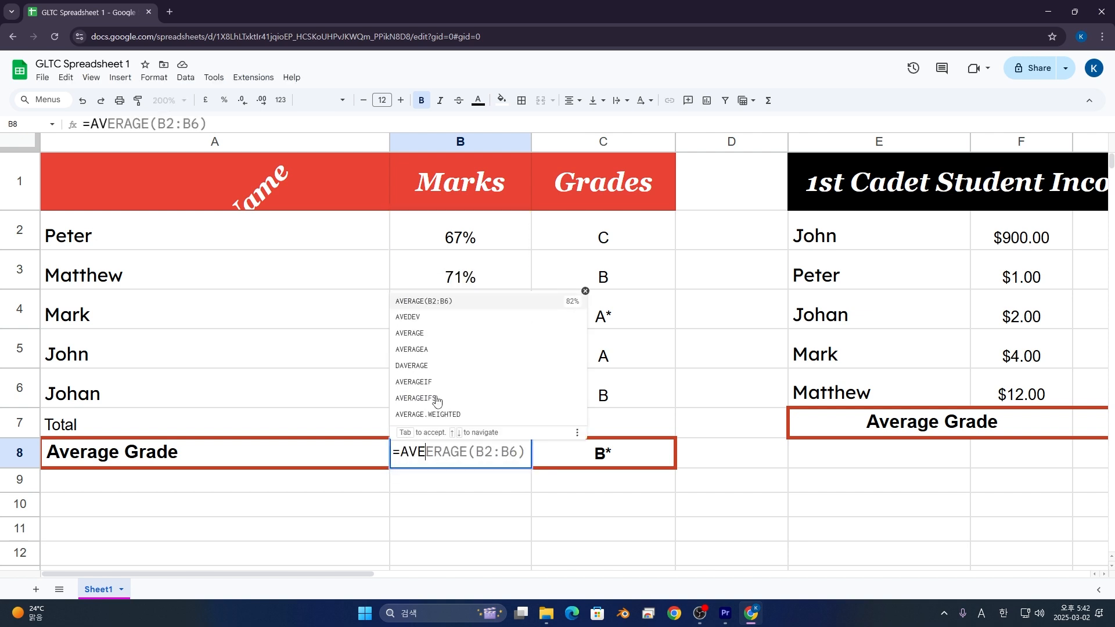
{"action": "type", "text": "RAGE()"}
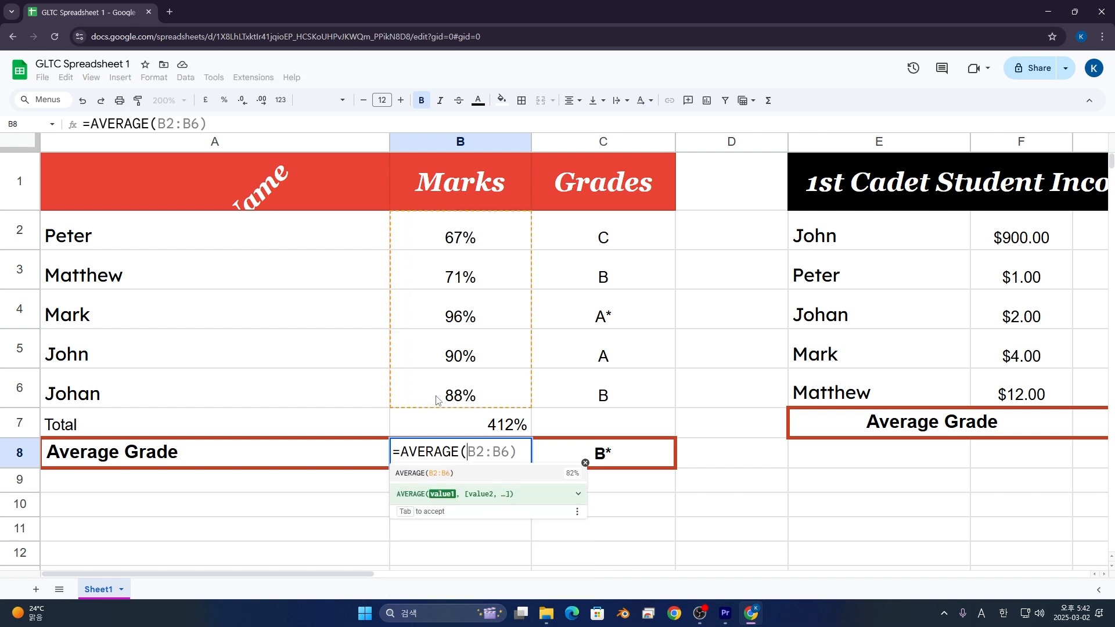
{"action": "key", "text": "Left"}
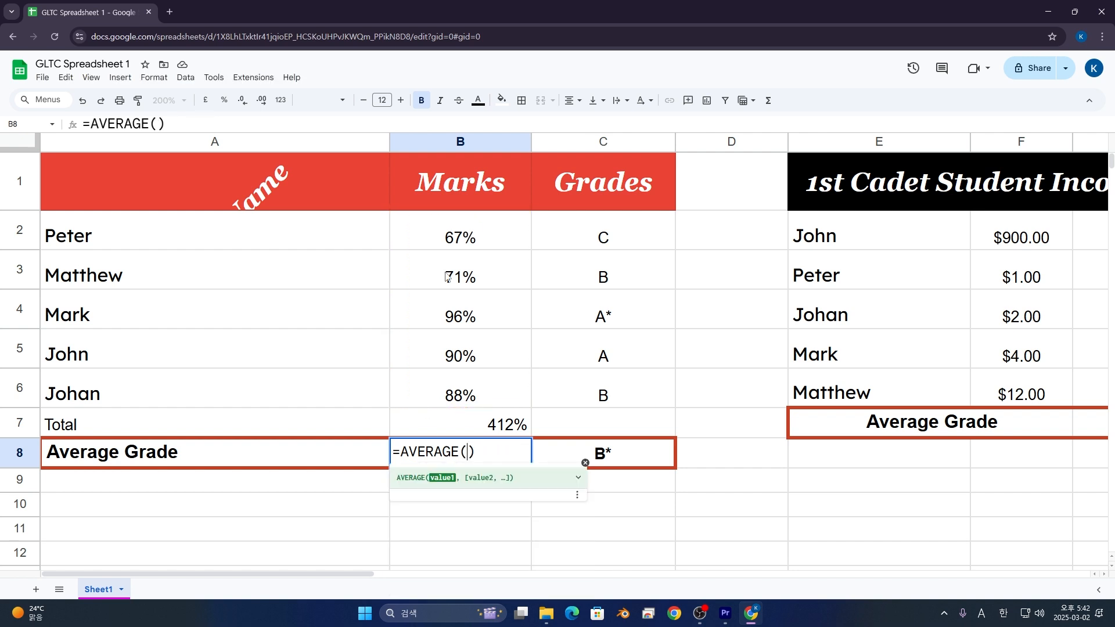
{"action": "left_click", "coordinate": [440, 240]}
{"action": "left_click_drag", "start_coordinate": [440, 239], "coordinate": [452, 397]}
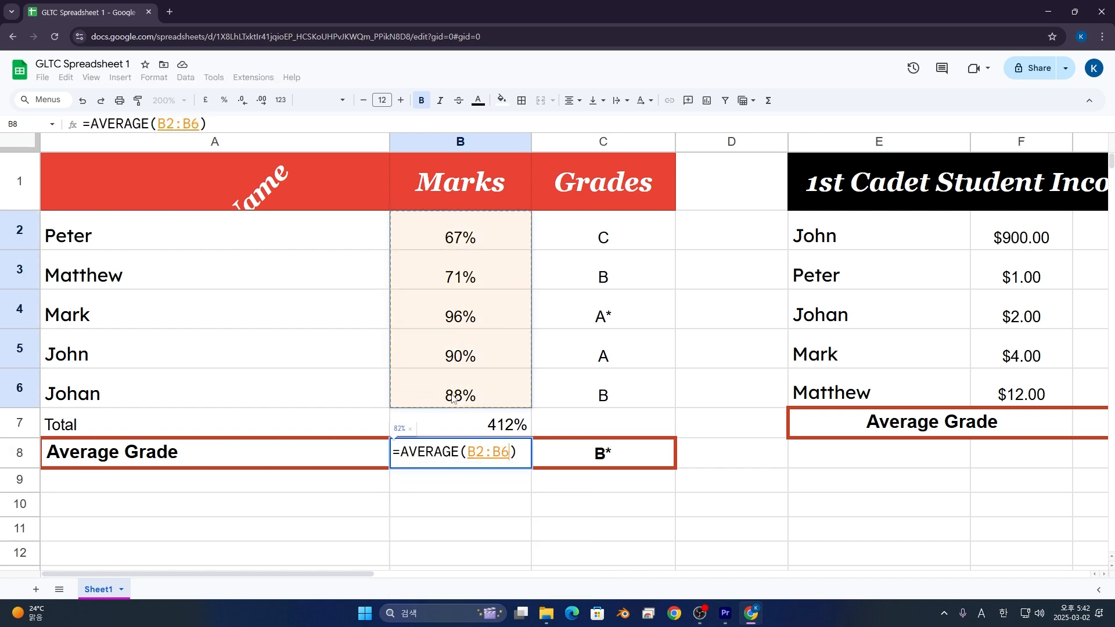
{"action": "key", "text": "Return"}
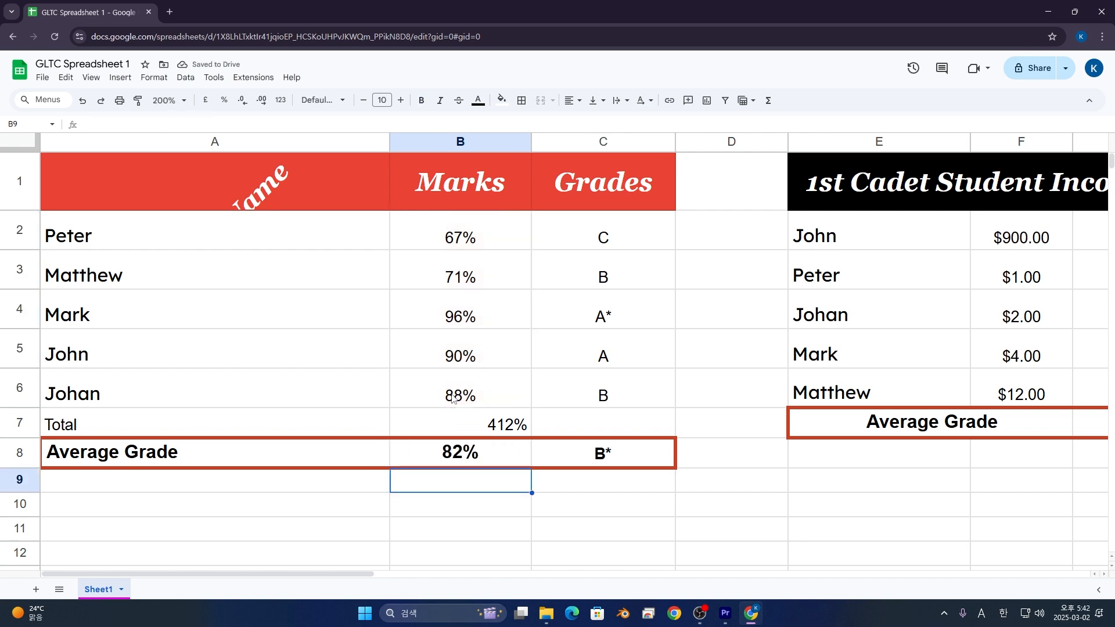
Step: Change the letter grade in the marks table's Average Grade row, cell C8, to B
{"action": "left_click", "coordinate": [626, 447]}
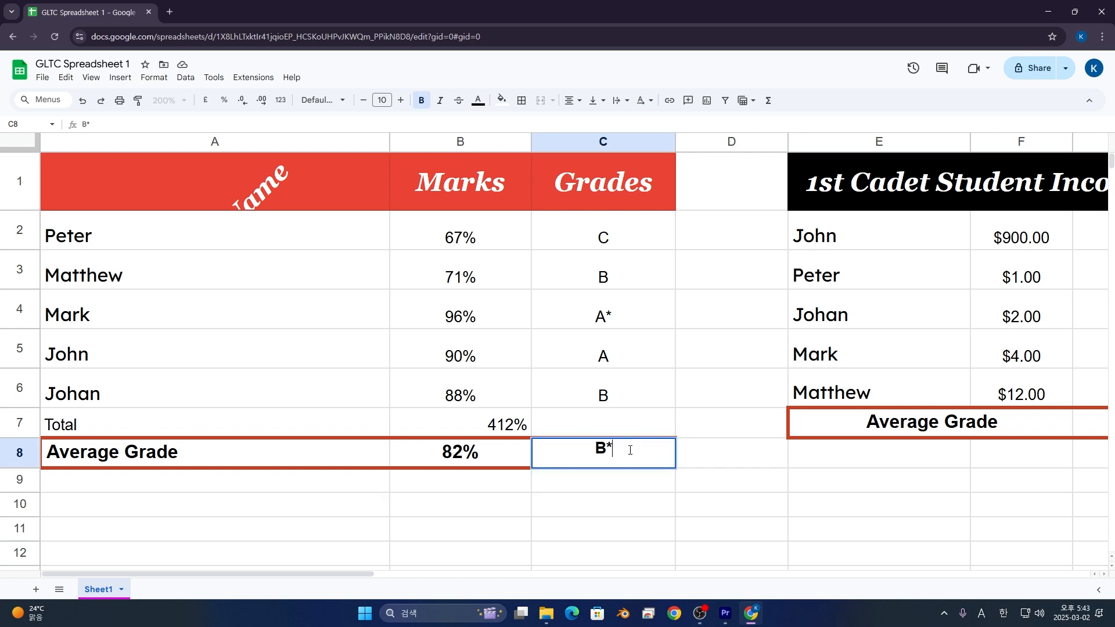
{"action": "key", "text": "BackSpace"}
{"action": "key", "text": "Return"}
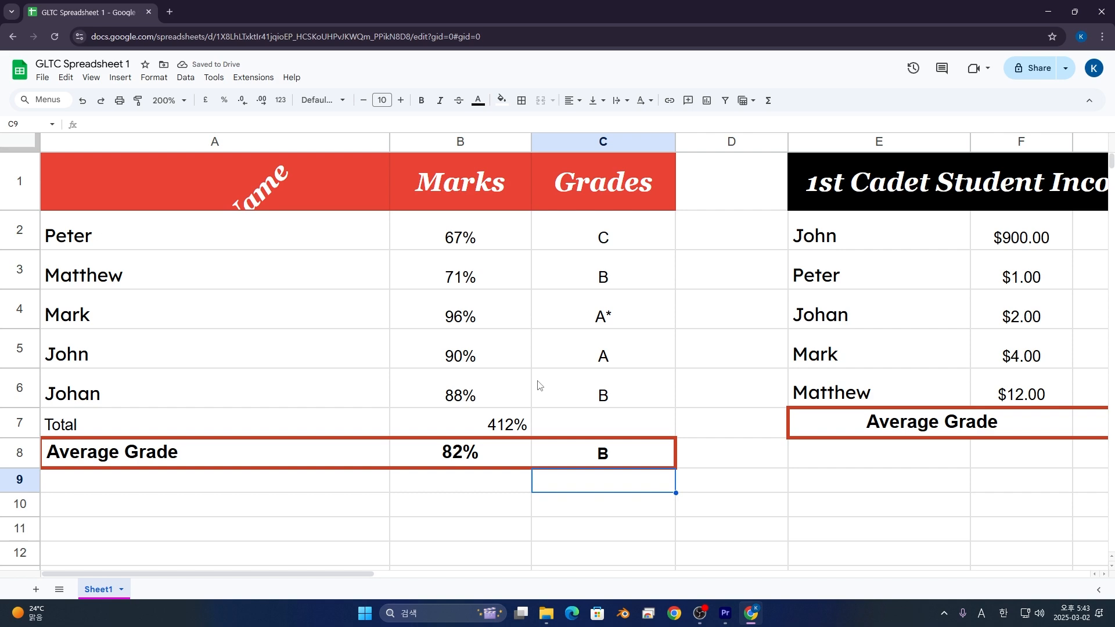
{"action": "left_click", "coordinate": [473, 363]}
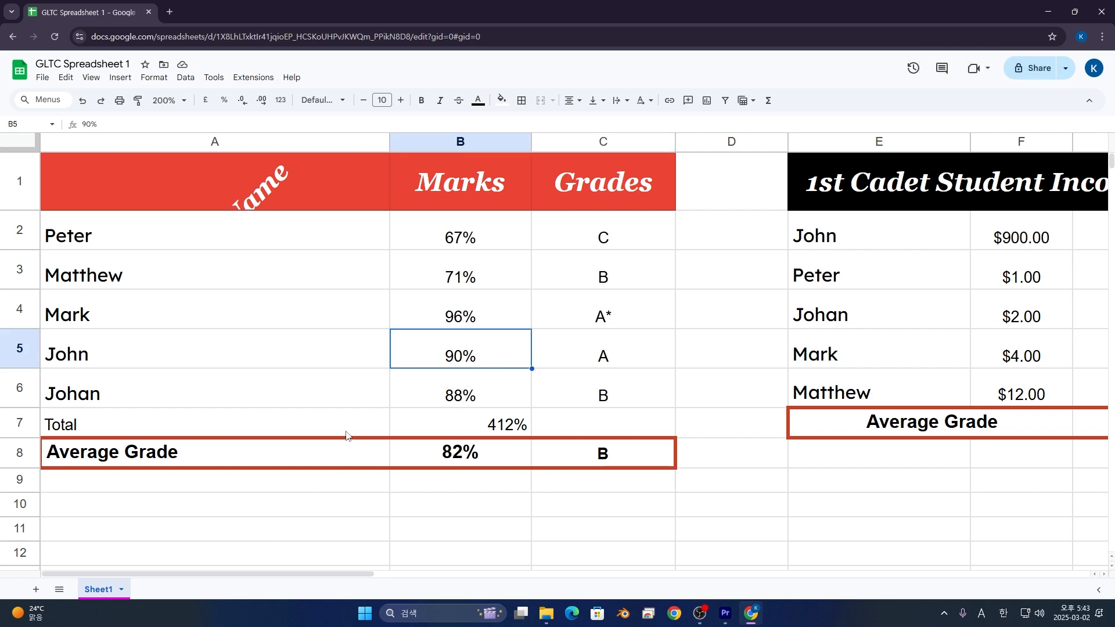
Step: Insert one row above Average Grade in the income table and unmerge the Average Grade cell across columns E and F
{"action": "scroll", "coordinate": [346, 435], "scroll_direction": "right", "scroll_amount": 5}
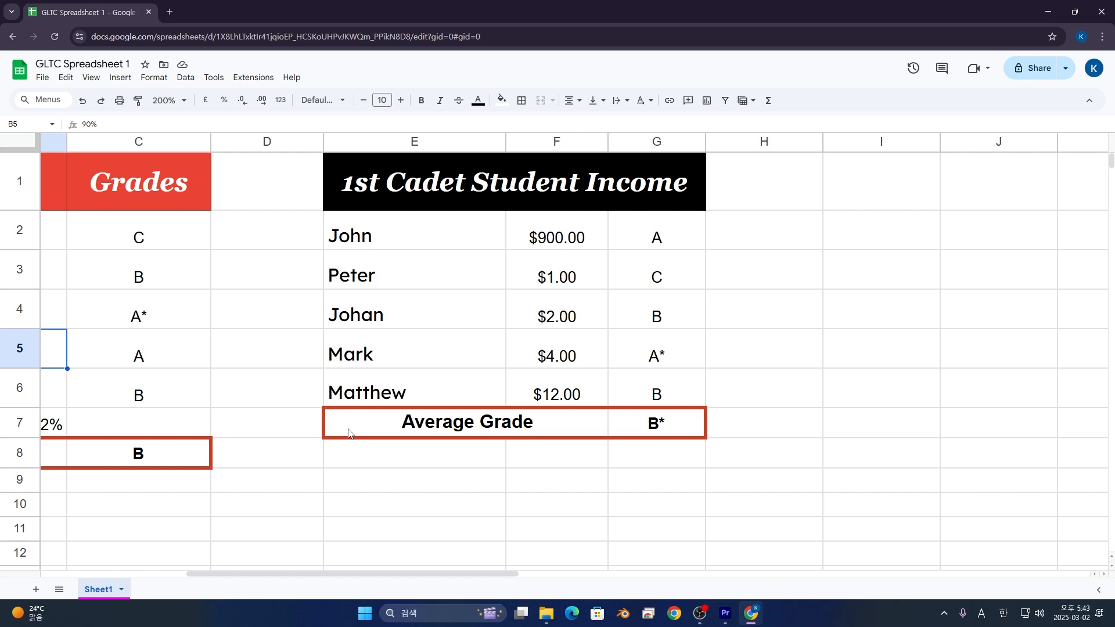
{"action": "right_click", "coordinate": [464, 423]}
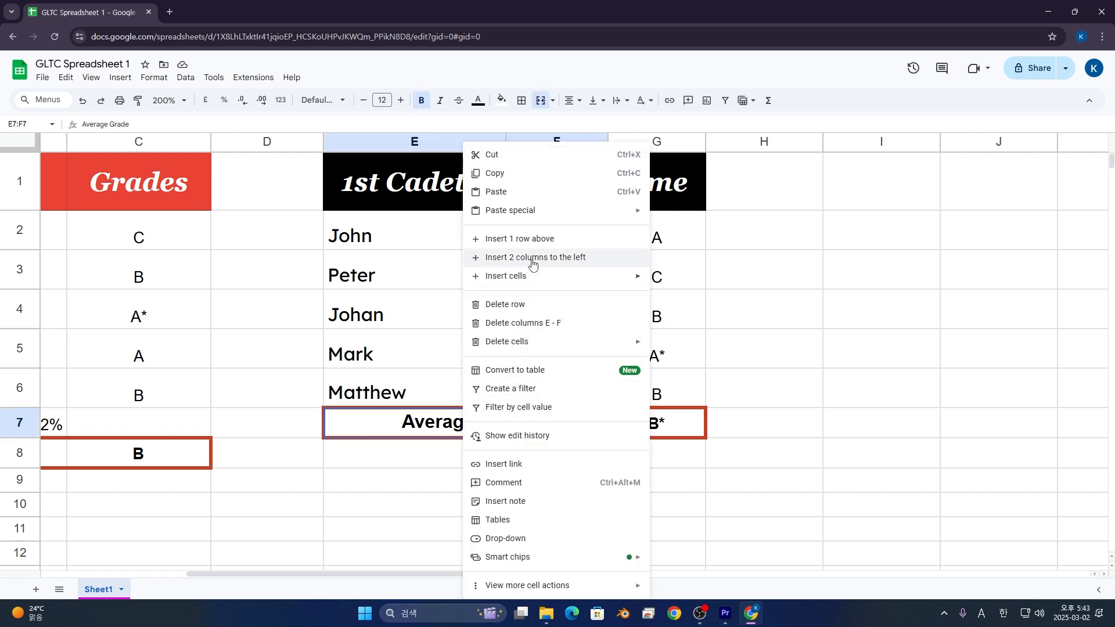
{"action": "left_click", "coordinate": [534, 239]}
{"action": "left_click", "coordinate": [530, 478]}
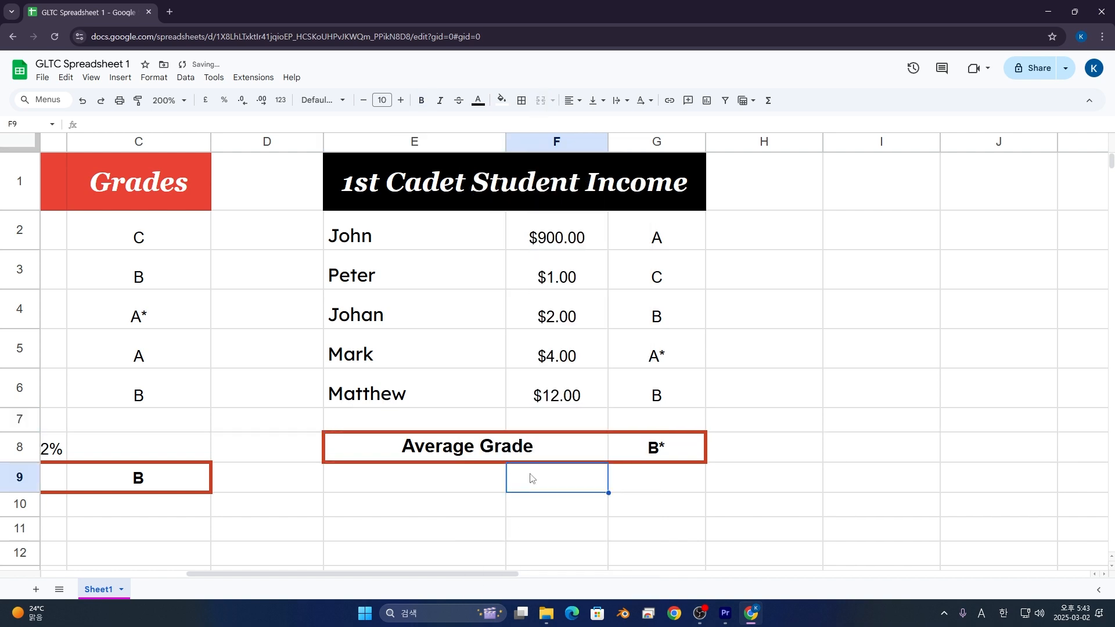
{"action": "left_click", "coordinate": [530, 450]}
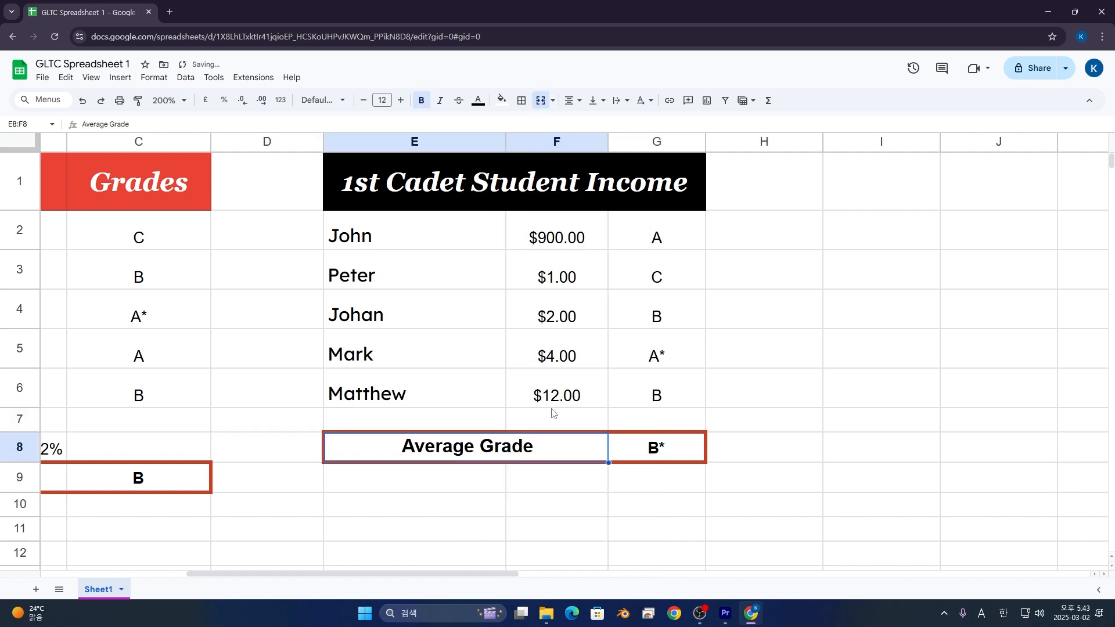
{"action": "left_click", "coordinate": [541, 102]}
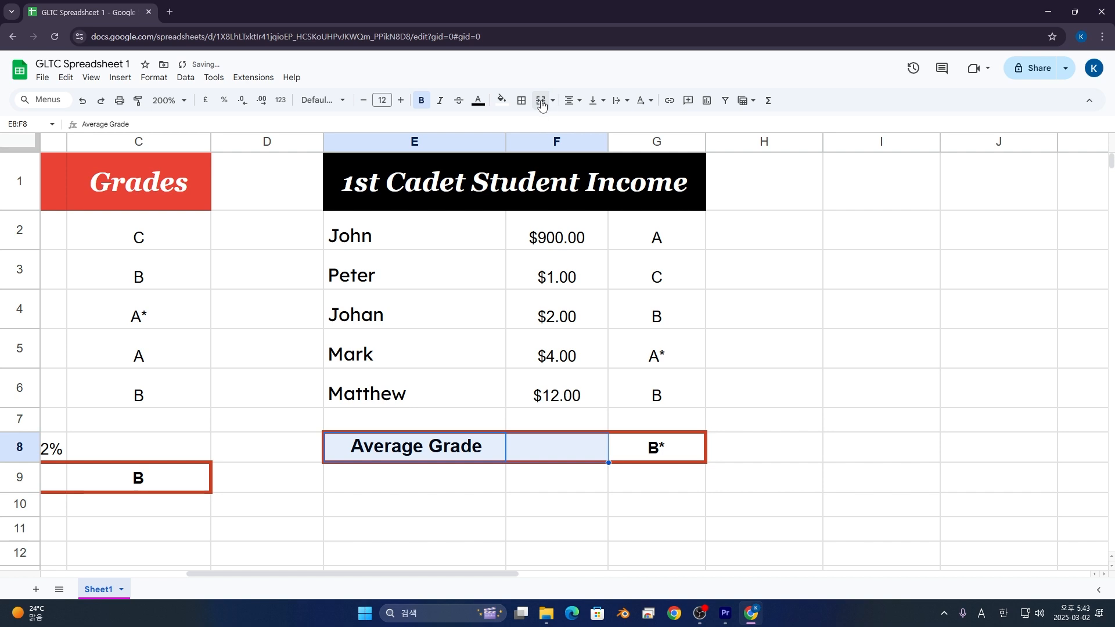
Step: Label cell E7 Total Income and add up the incomes in F7 with the formula =SUM(F2:F6)
{"action": "left_click", "coordinate": [432, 419]}
{"action": "type", "text": "T"}
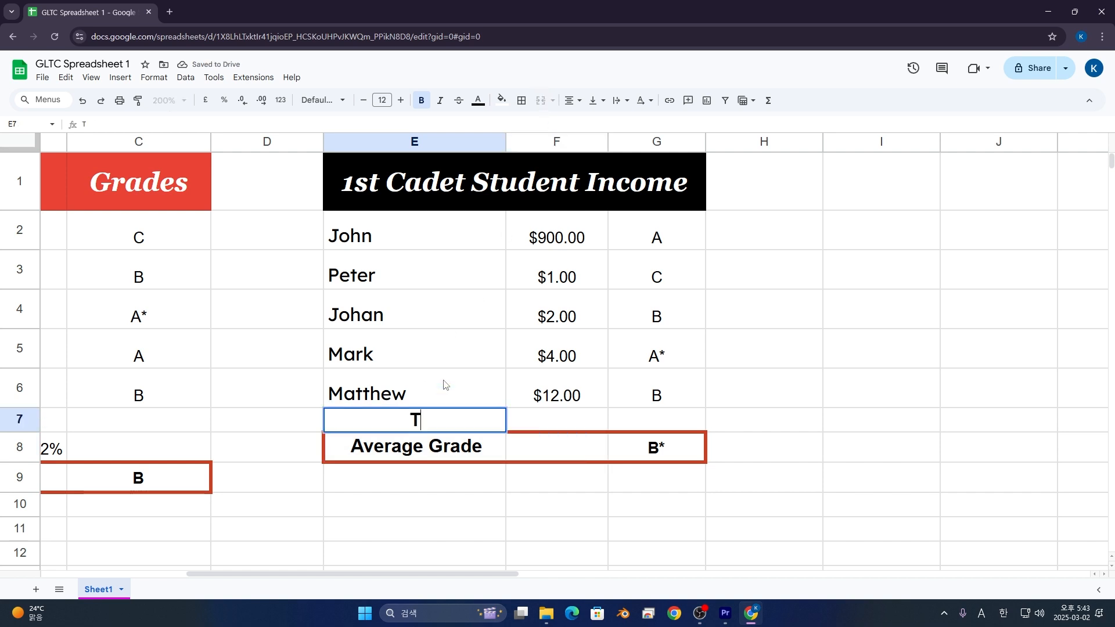
{"action": "type", "text": "otal Income"}
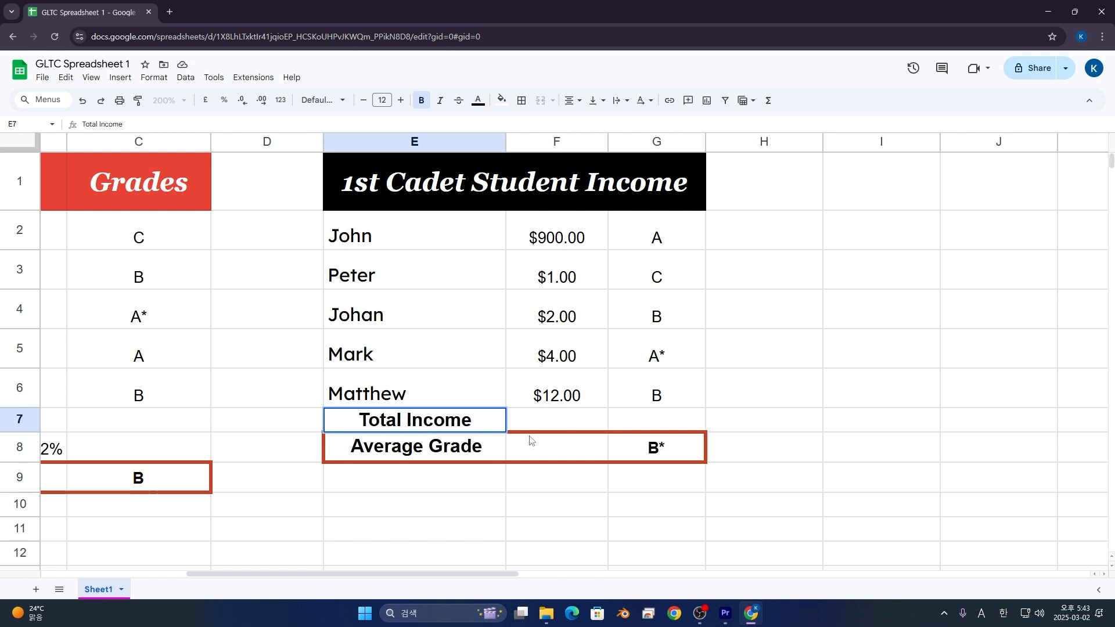
{"action": "left_click", "coordinate": [547, 426]}
{"action": "type", "text": "=Sum"}
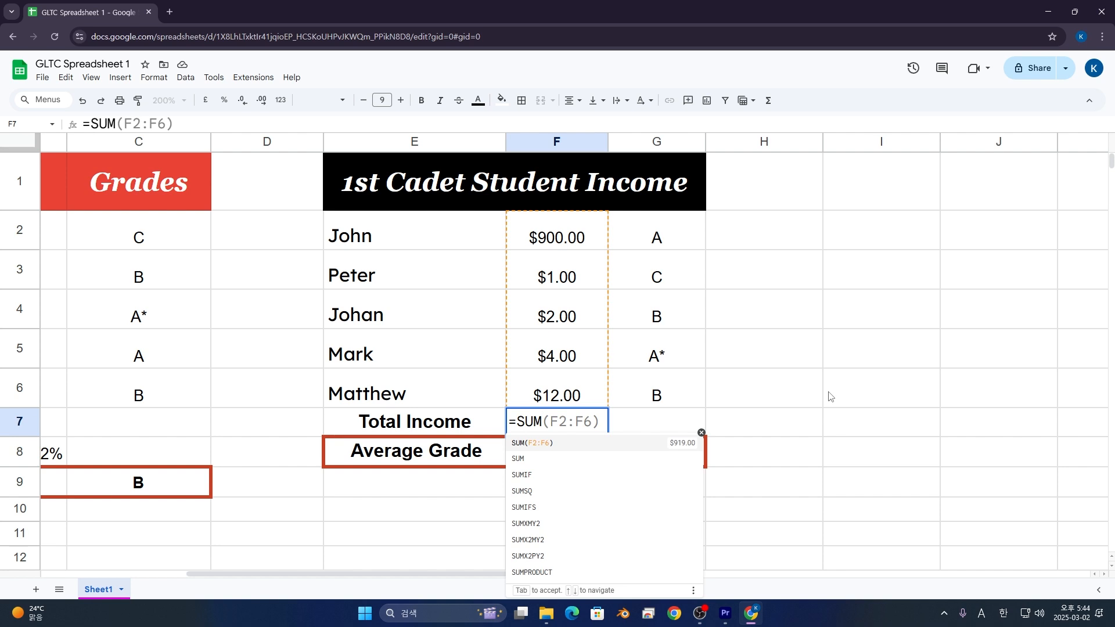
{"action": "key", "text": "Tab"}
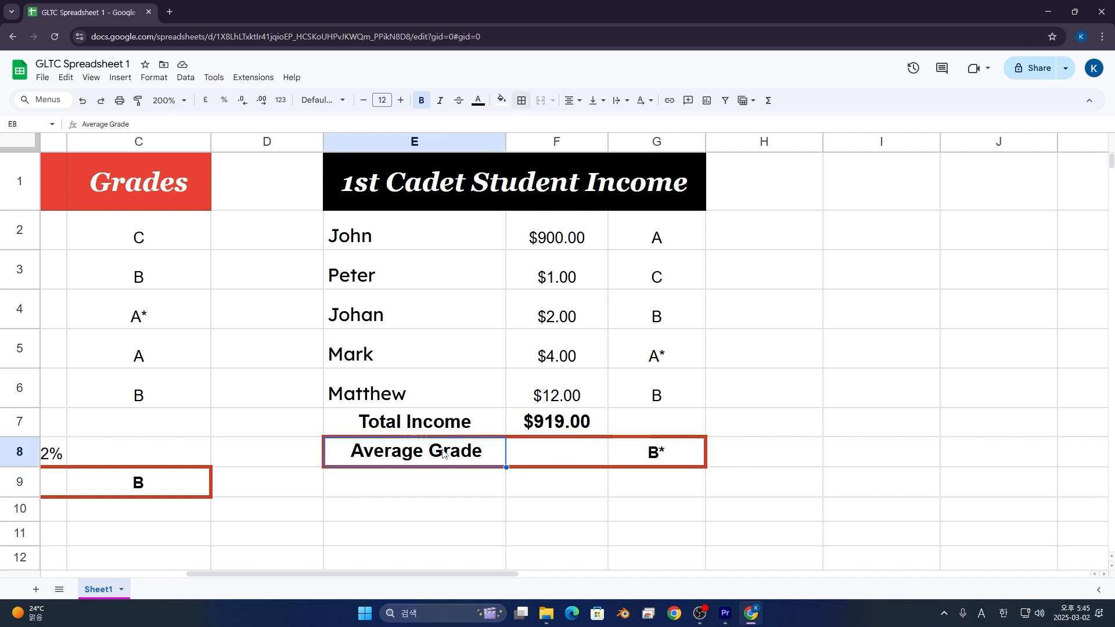
Step: Change the income table's Average Grade label in E8 to Average Income
{"action": "double_click", "coordinate": [440, 449]}
{"action": "left_click", "coordinate": [440, 450]}
{"action": "double_click", "coordinate": [440, 450]}
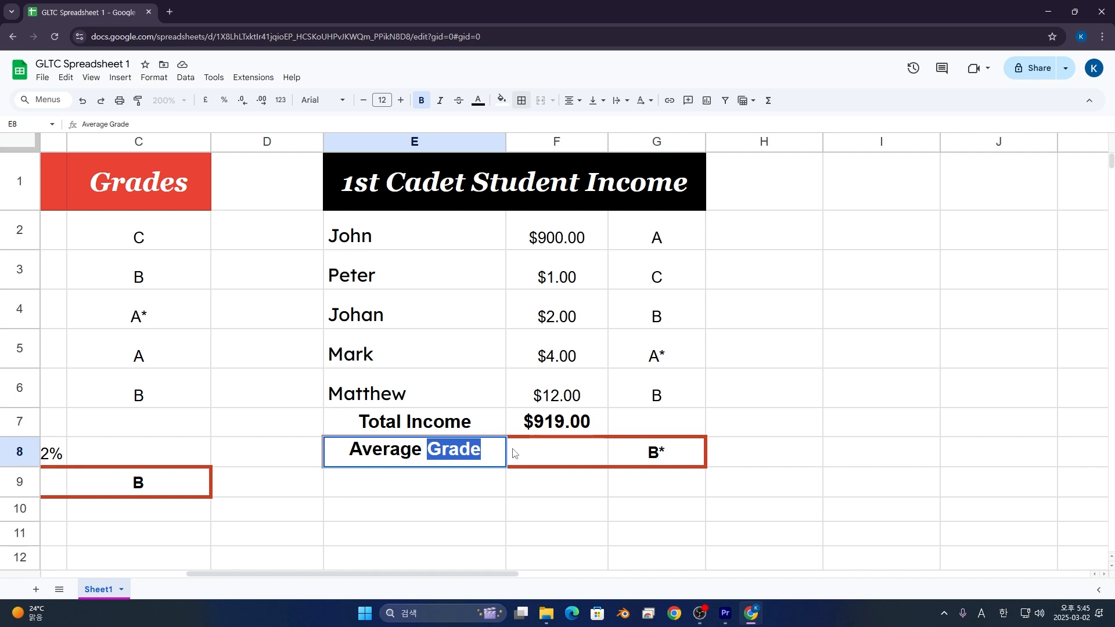
{"action": "type", "text": "Av"}
{"action": "key", "text": "BackSpace"}
{"action": "key", "text": "BackSpace"}
{"action": "type", "text": "Income"}
{"action": "left_click", "coordinate": [634, 447]}
Step: Calculate the average of the five incomes in cell F8 with the formula =AVERAGE(F2:F6)
{"action": "left_click", "coordinate": [574, 456]}
{"action": "type", "text": "=AVERAG"}
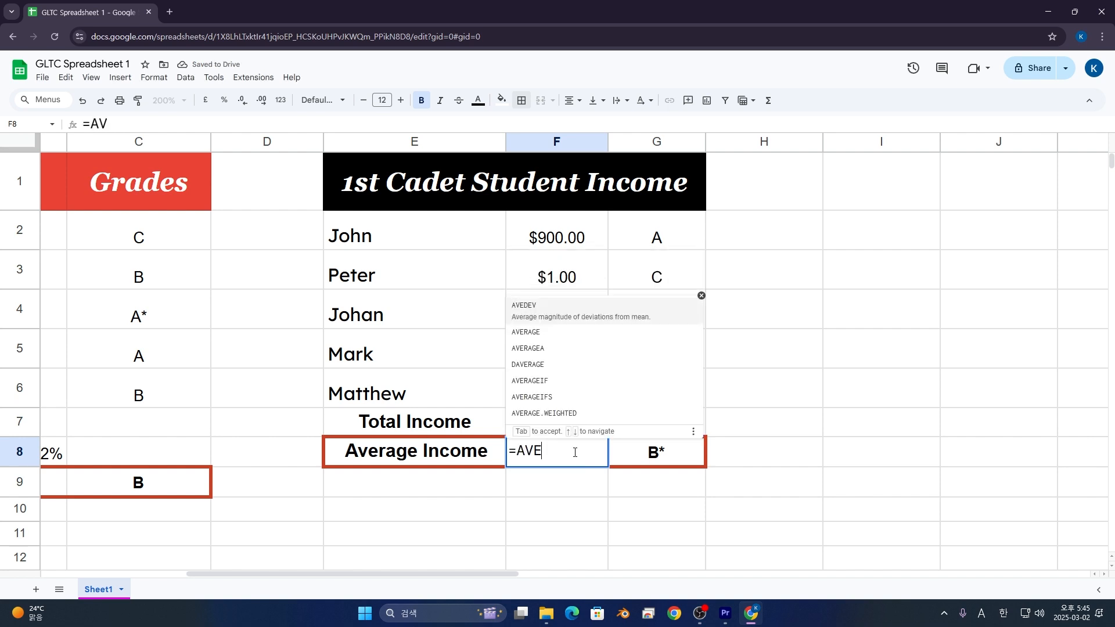
{"action": "key", "text": "Tab"}
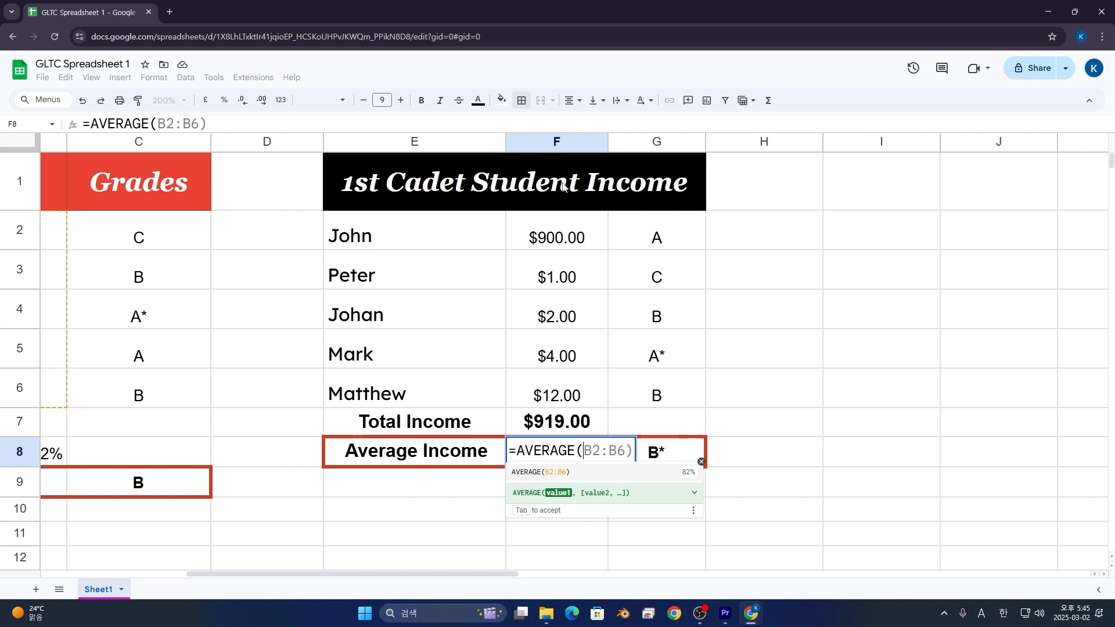
{"action": "left_click", "coordinate": [562, 232]}
{"action": "left_click_drag", "start_coordinate": [562, 232], "coordinate": [564, 400]}
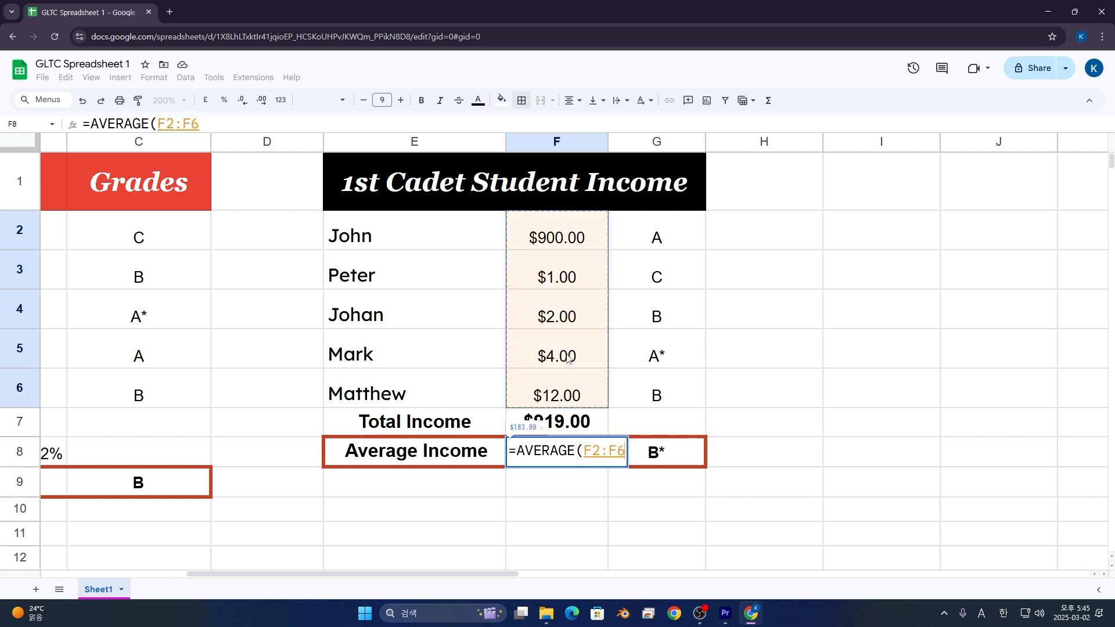
{"action": "type", "text": ")"}
{"action": "key", "text": "Return"}
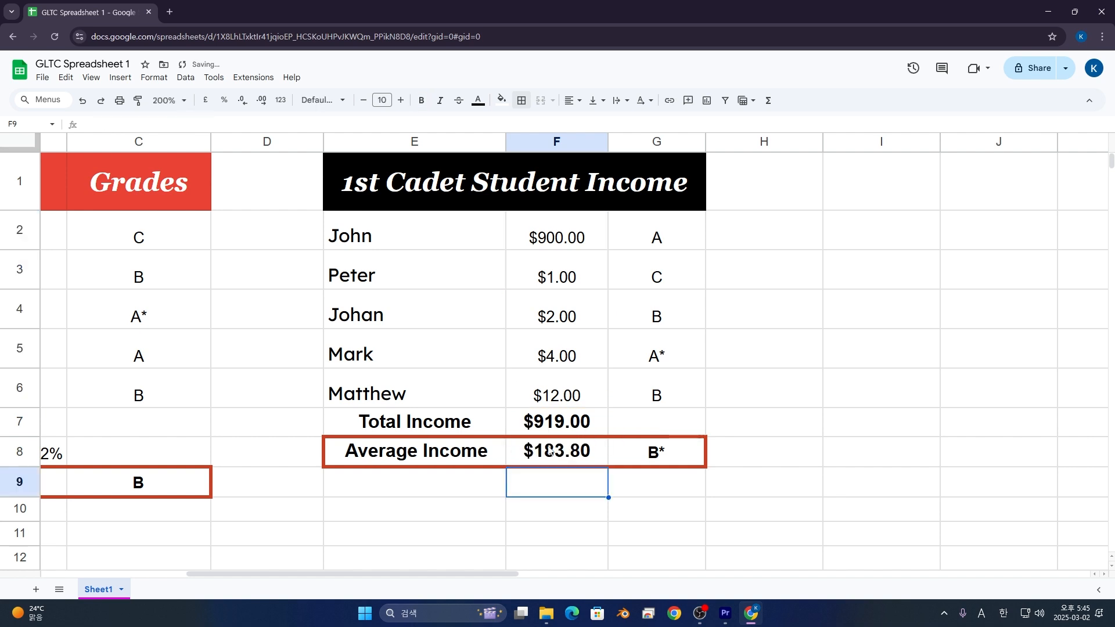